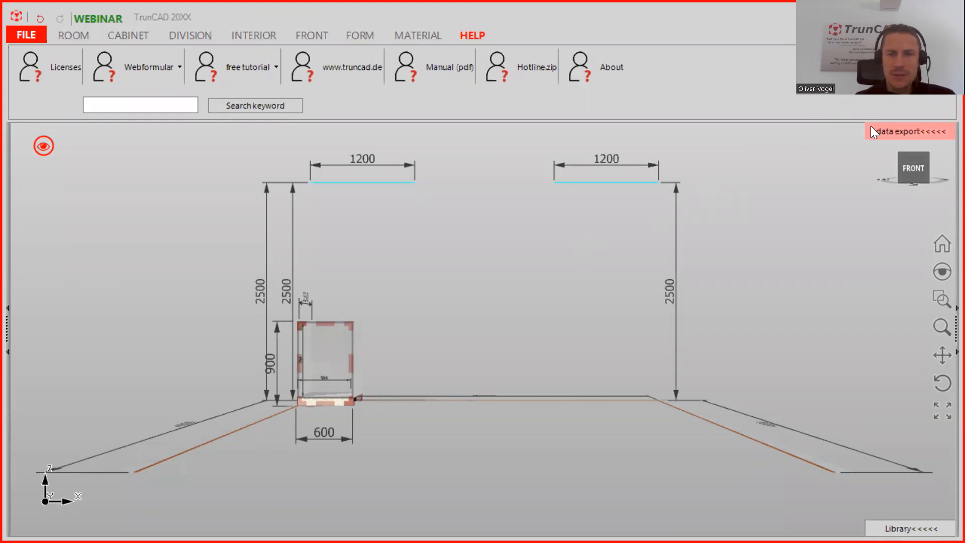
- View the cabinet's cutting list in the data export and the list templates available for it
left_click(880, 132)
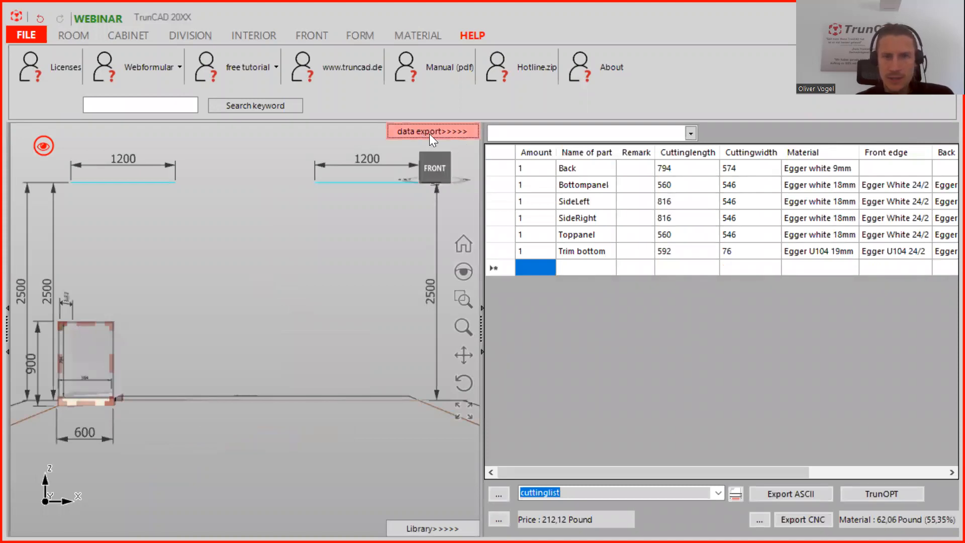
left_click(719, 492)
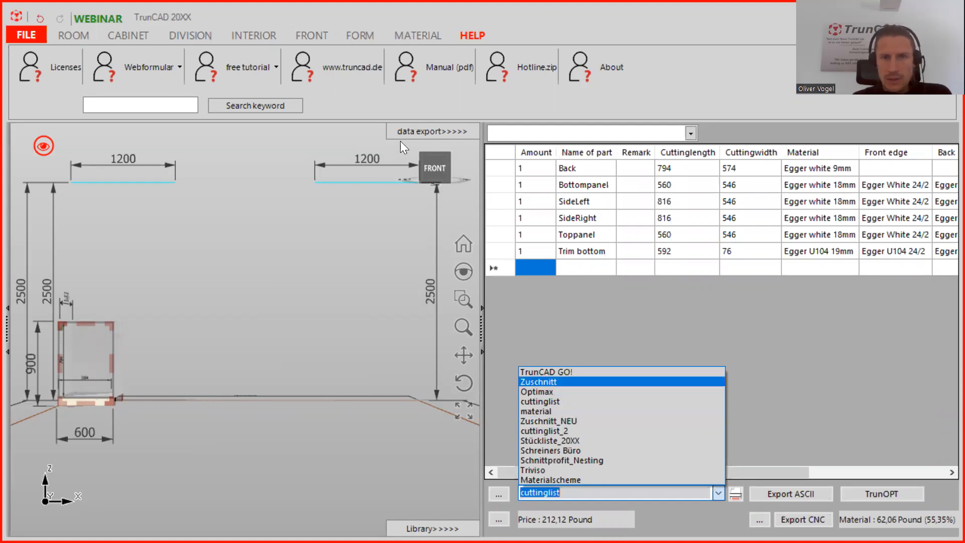
left_click(416, 134)
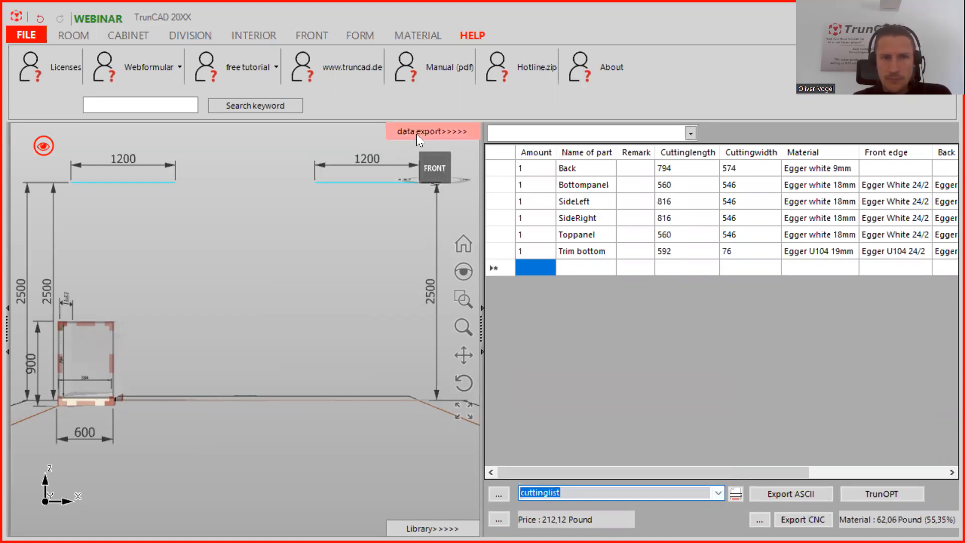
left_click(423, 130)
- Rename the cabinet as Test-Cabinet in the cabinet overview table
middle_click_drag(410, 318, 375, 340)
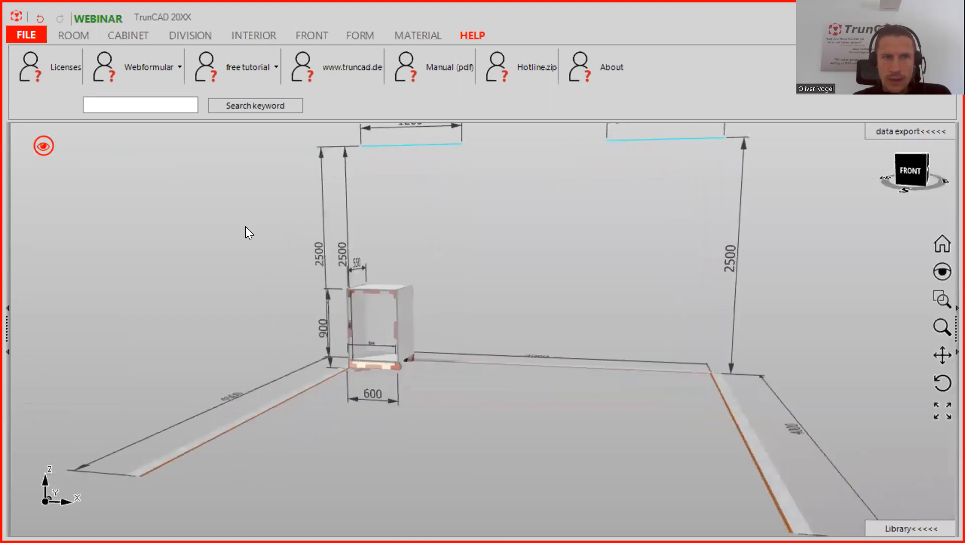
left_click(140, 41)
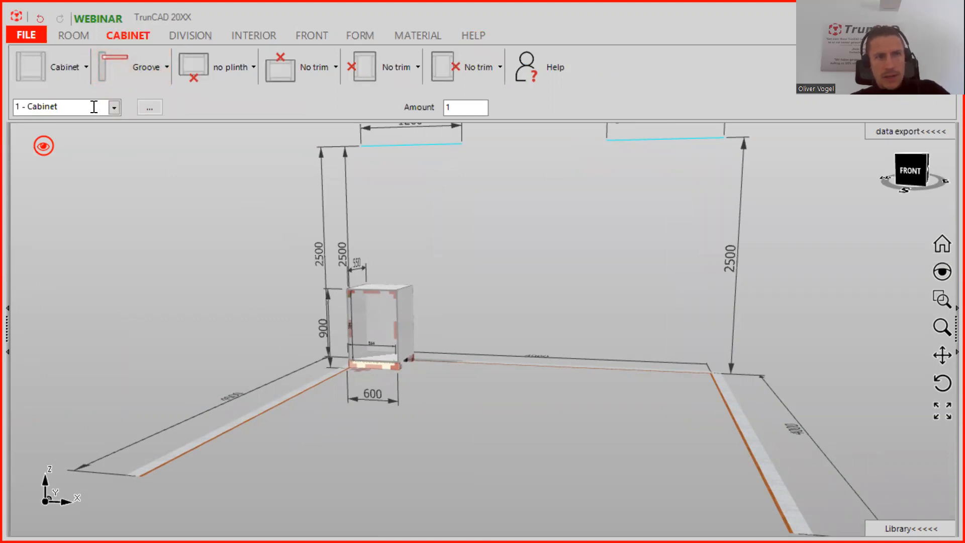
left_click(145, 109)
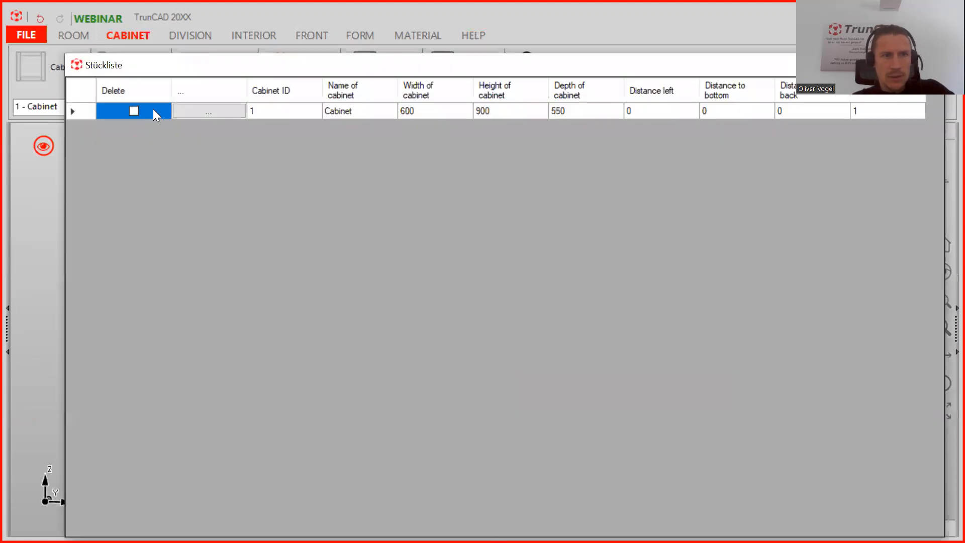
left_click(344, 112)
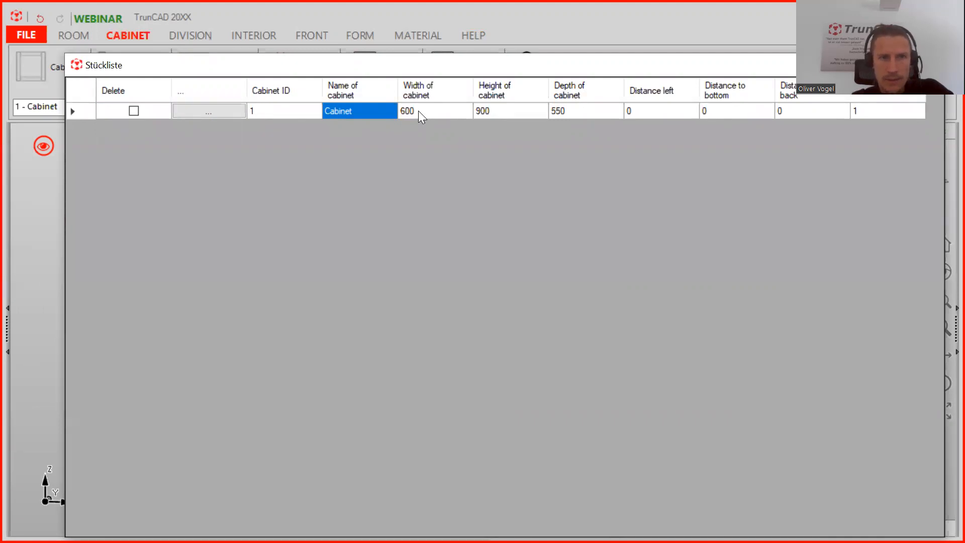
type("Te")
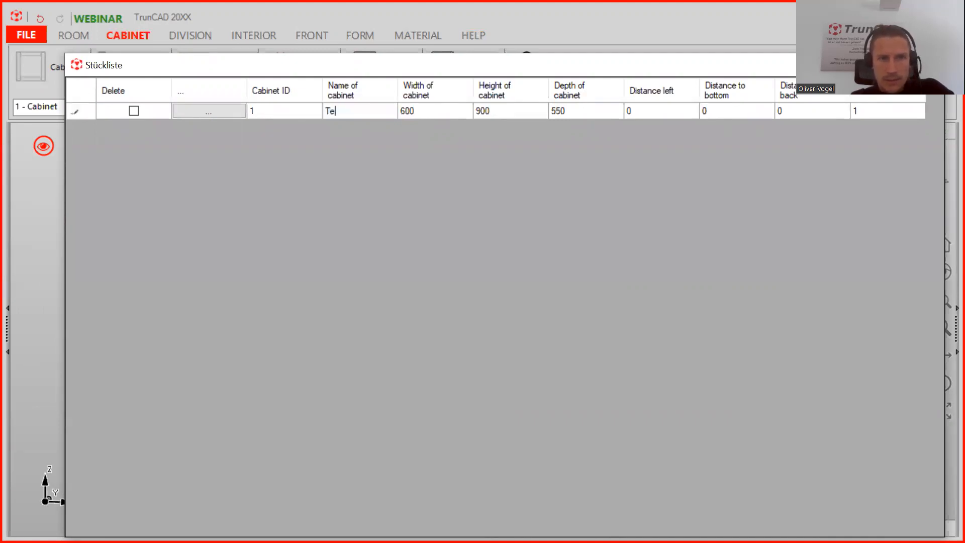
type("st-Cabin")
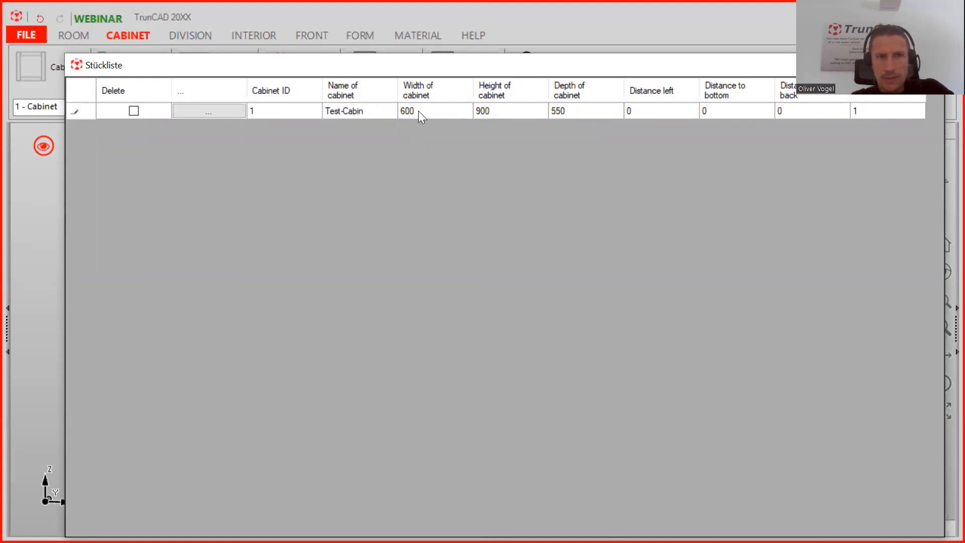
type("et")
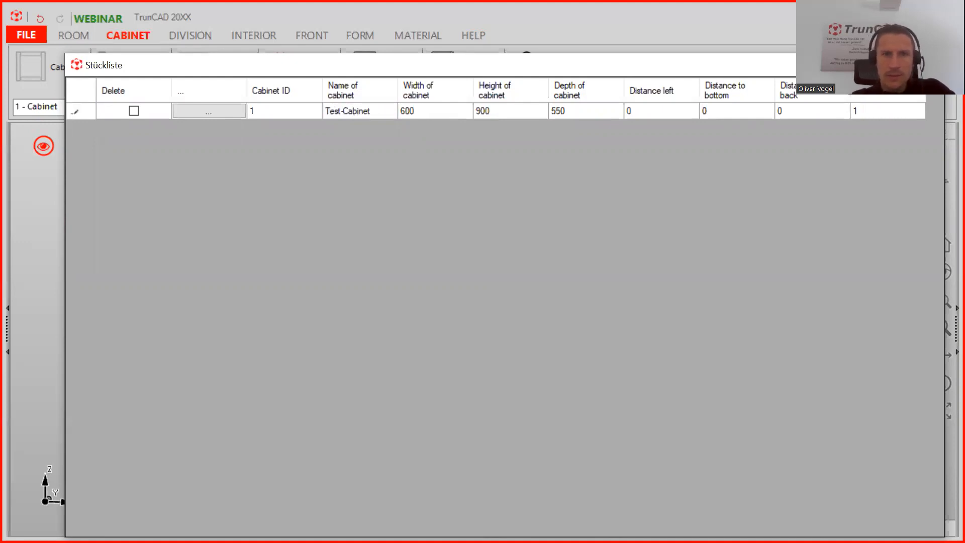
left_click_drag(451, 66, 310, 77)
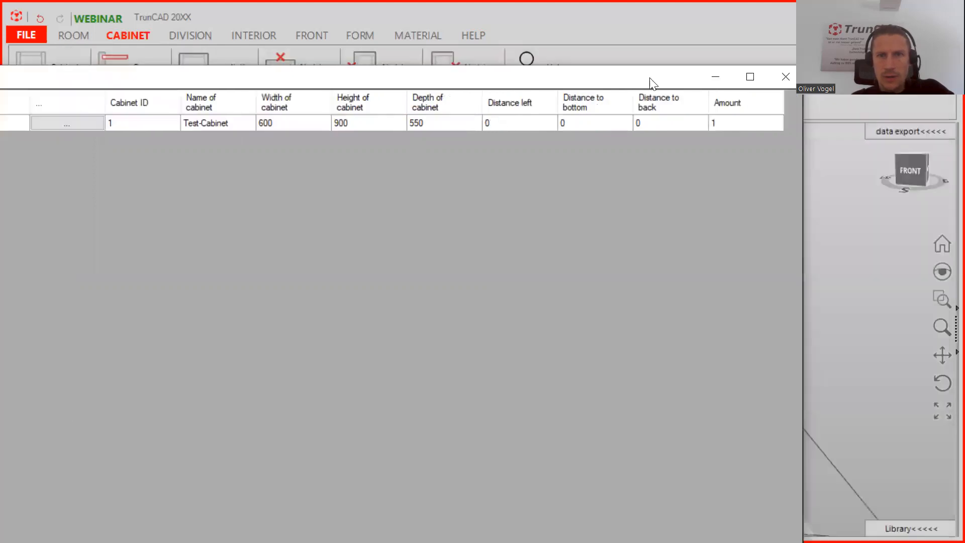
left_click(779, 77)
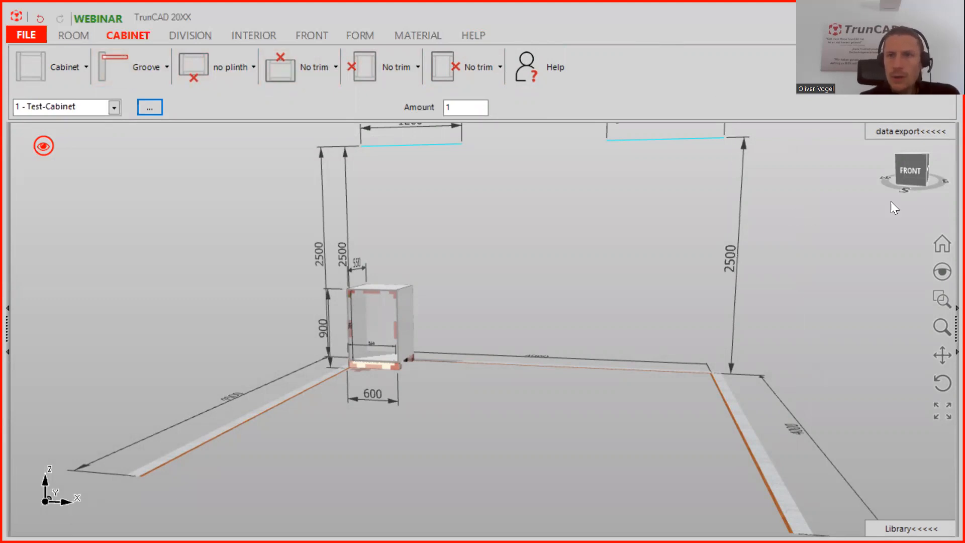
- Check the data export for the renamed cabinet and look through the selectable parts list layouts
left_click(891, 133)
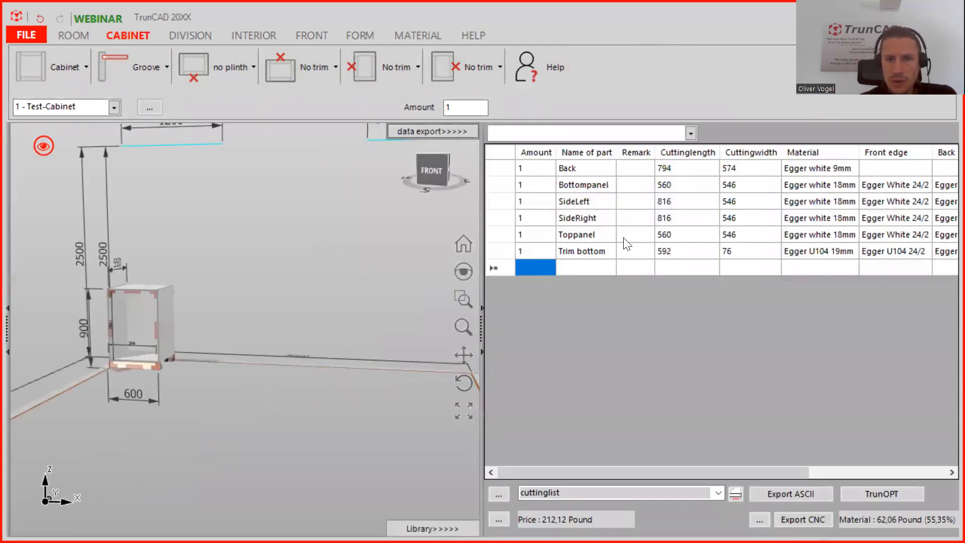
left_click(718, 493)
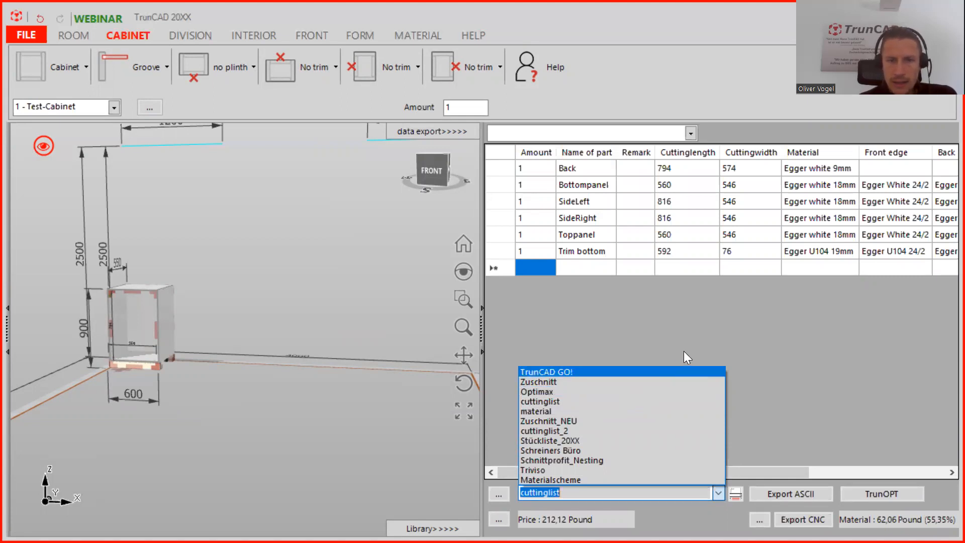
left_click(699, 346)
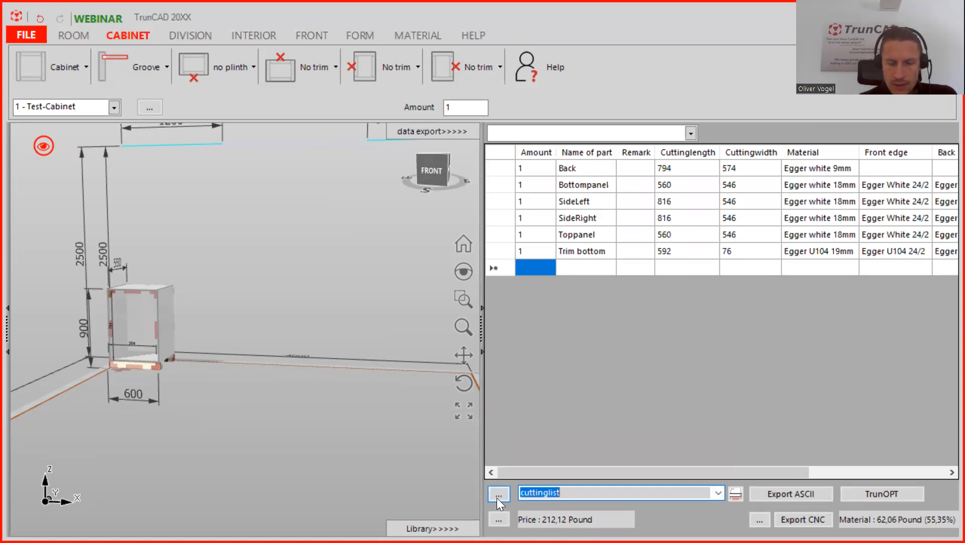
- Delete the cuttinglist_2 template from the bill of material settings
left_click(497, 495)
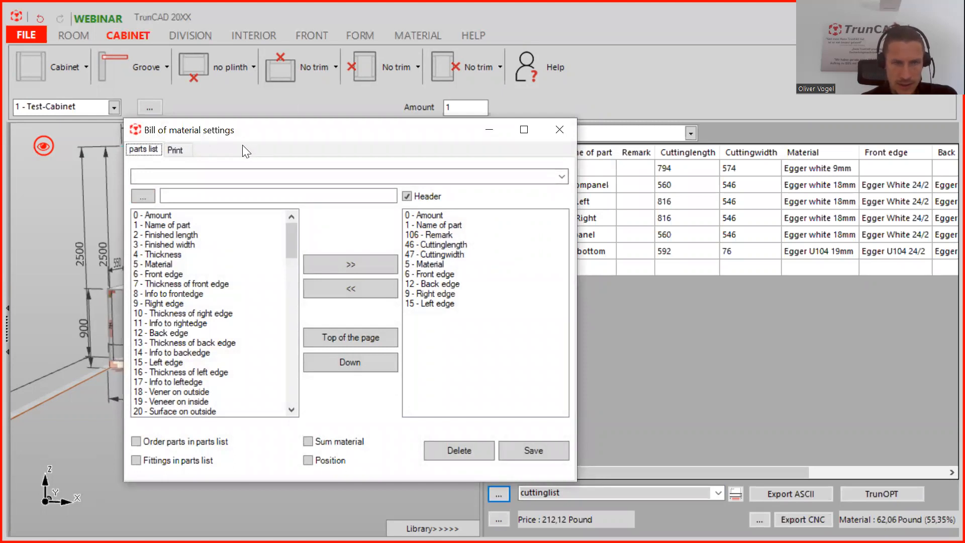
left_click(562, 176)
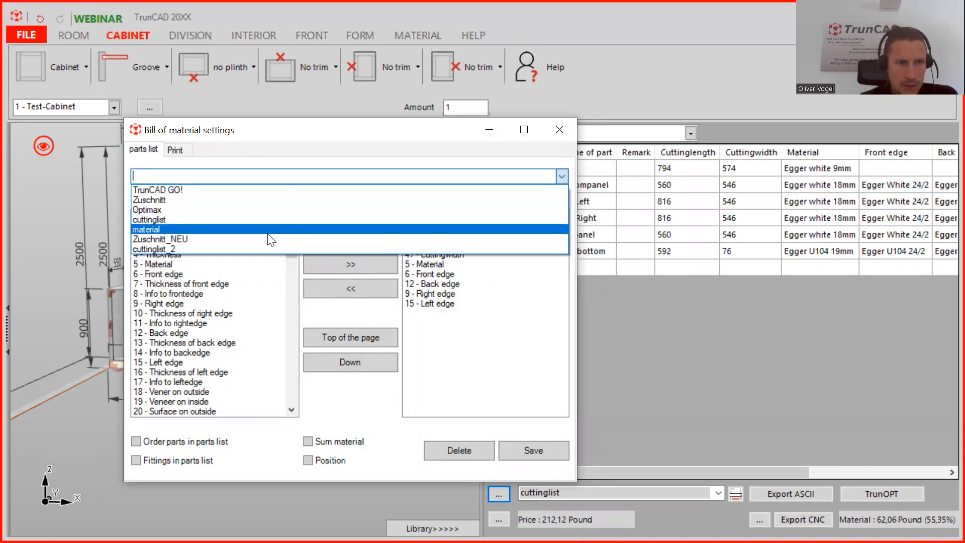
left_click(176, 239)
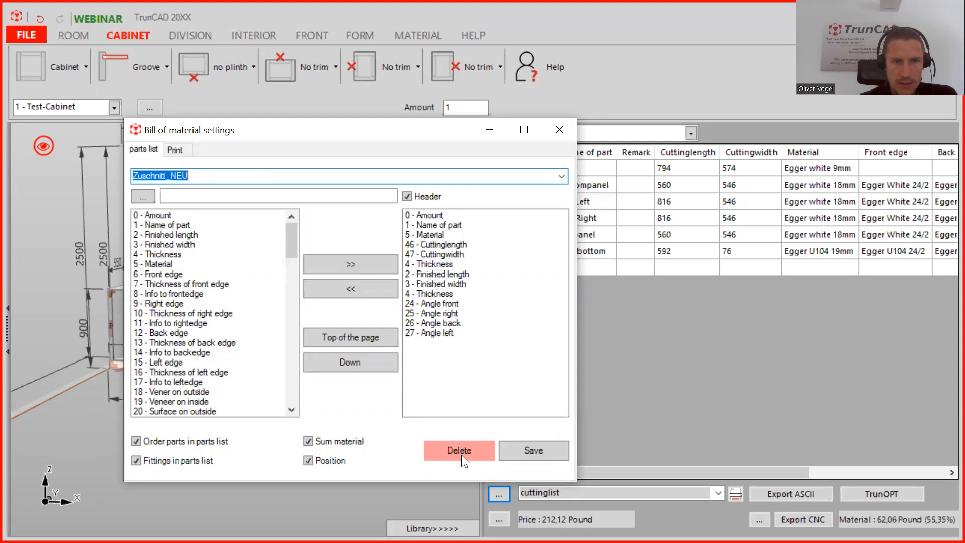
left_click(557, 175)
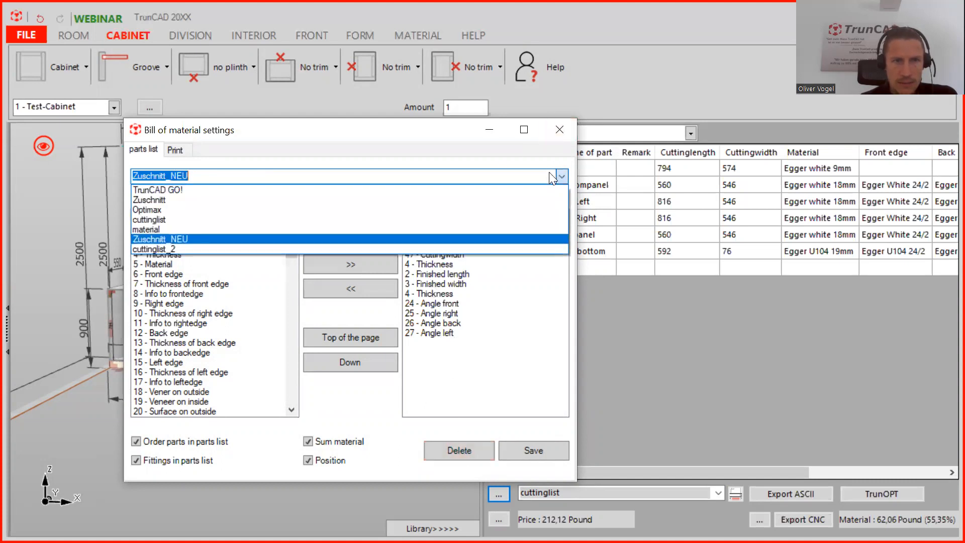
left_click(409, 228)
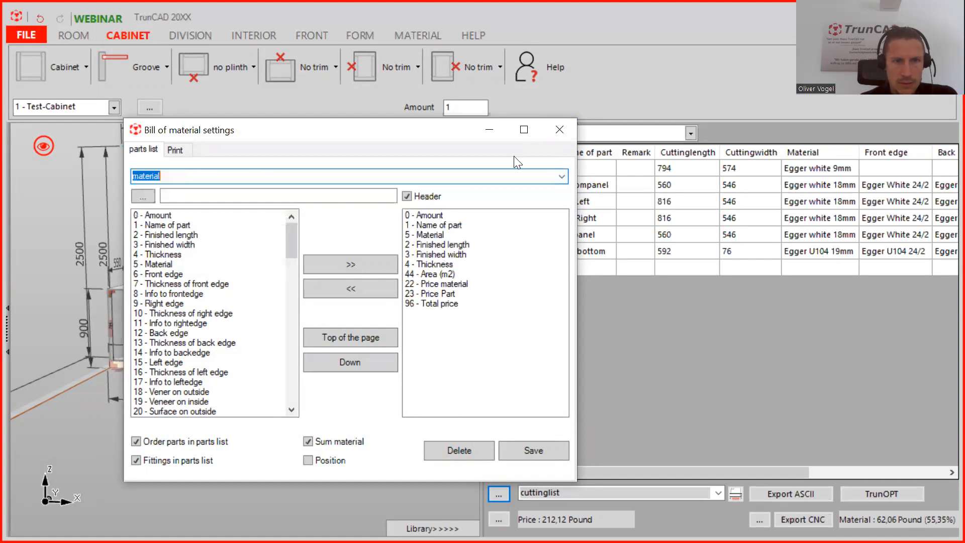
left_click(561, 175)
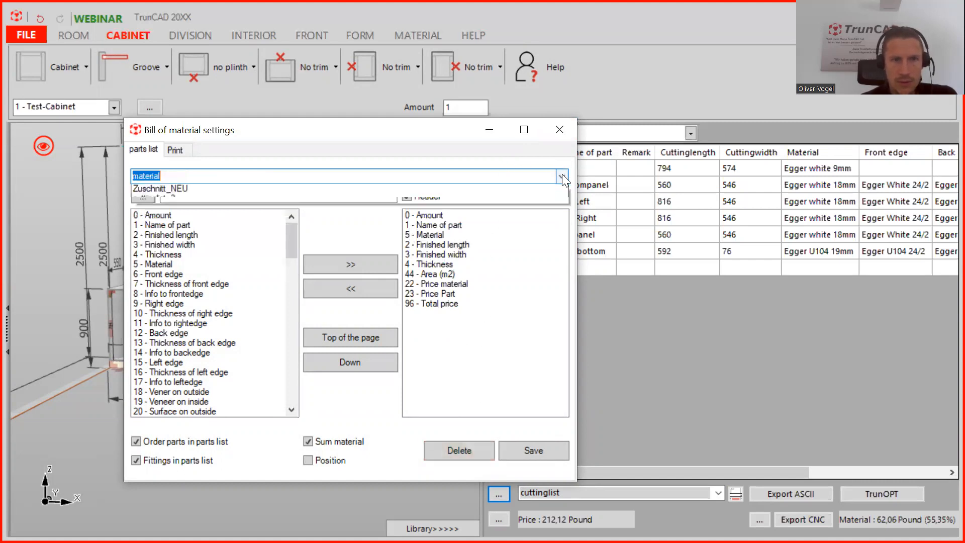
left_click(484, 249)
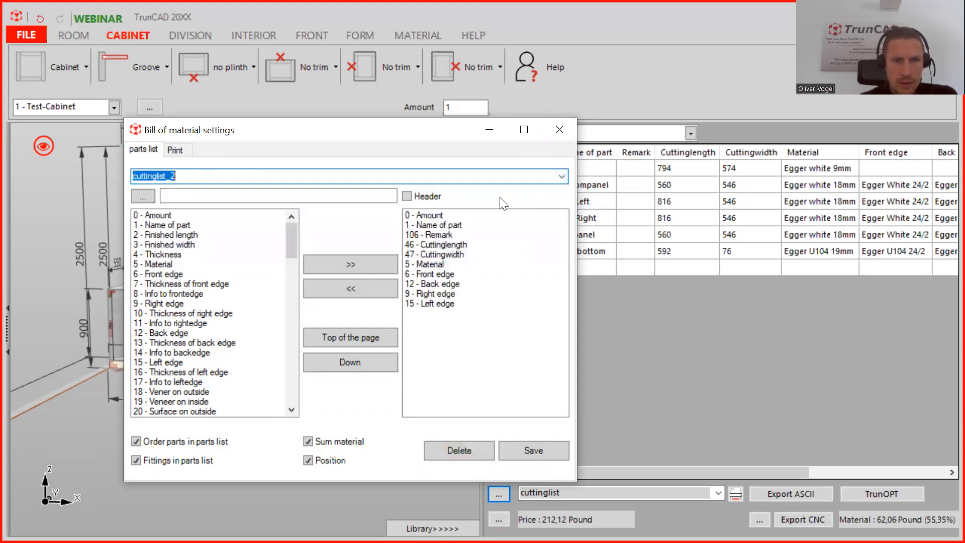
left_click(463, 451)
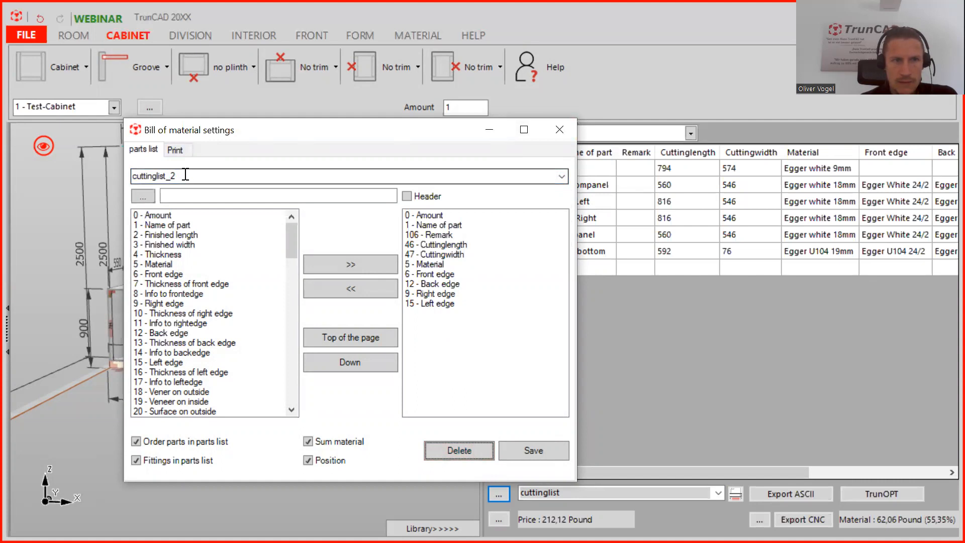
left_click(560, 132)
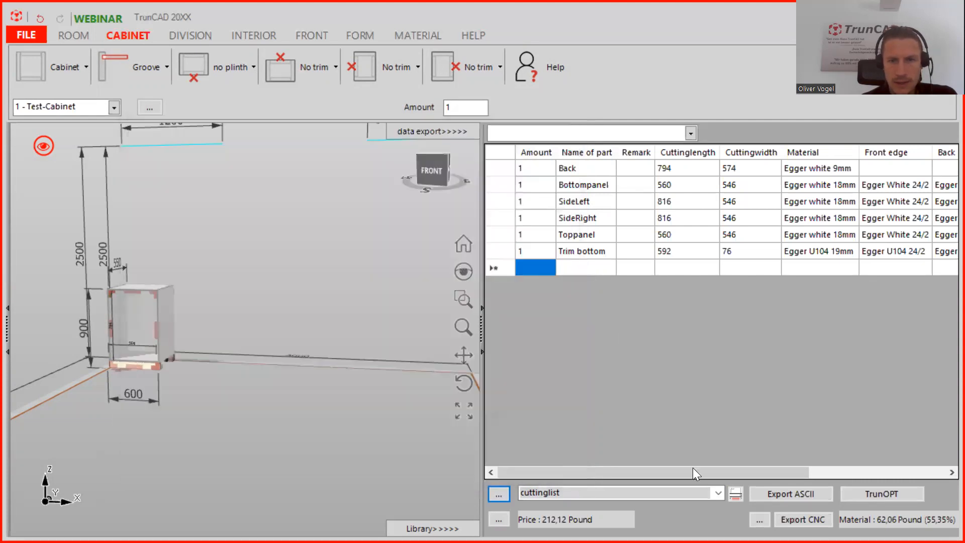
- Switch the data export to the Zuschnitt template and look through its parts, material sums and hardware
left_click(716, 494)
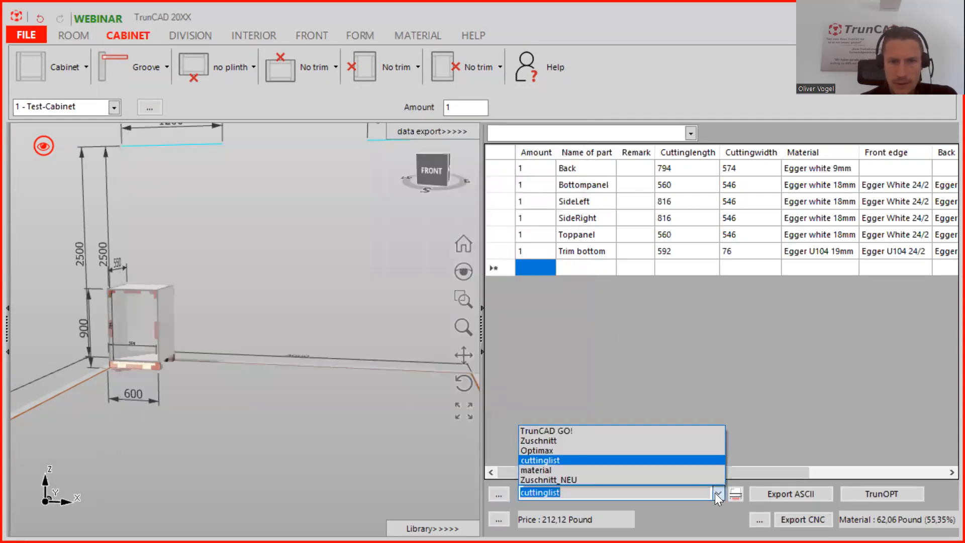
left_click(716, 493)
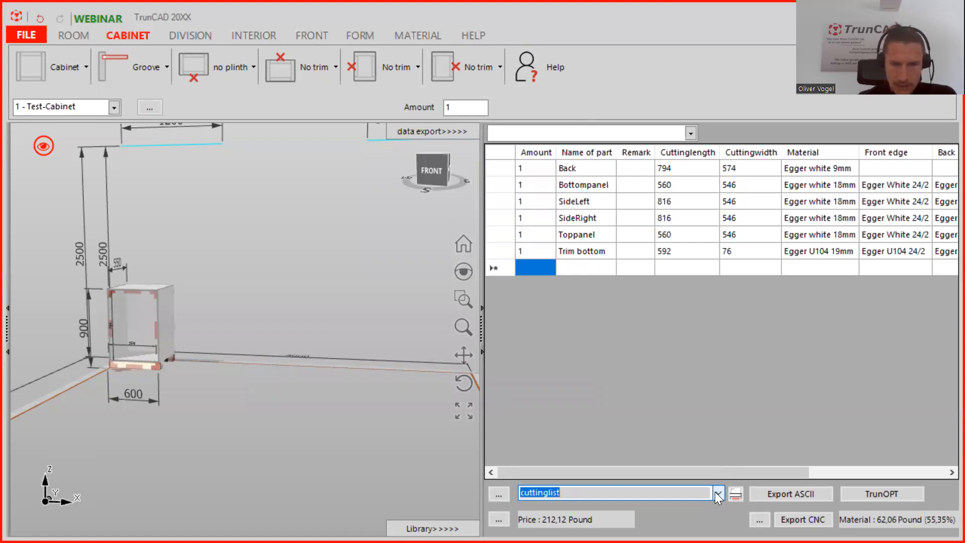
left_click(717, 493)
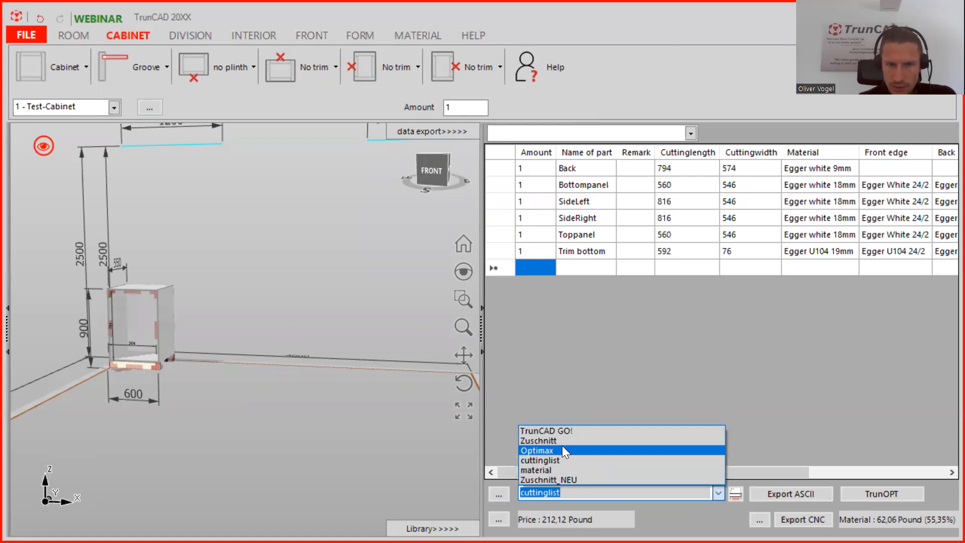
left_click(562, 441)
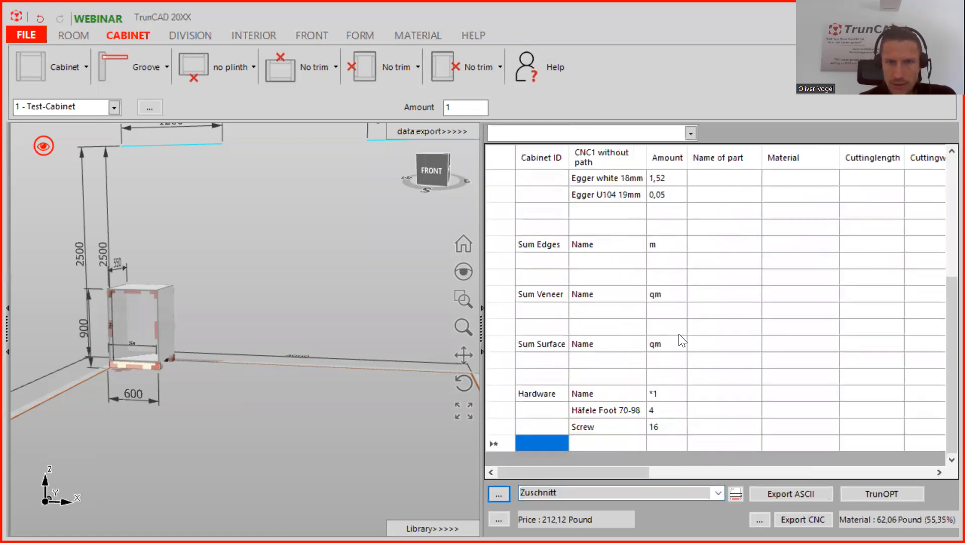
scroll(682, 337, "up", 5)
scroll(680, 336, "down", 5)
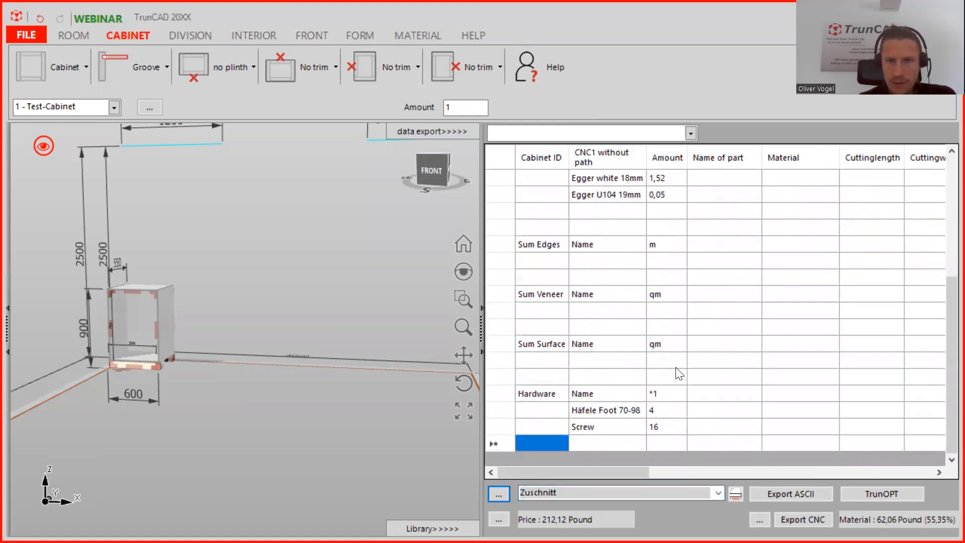
scroll(682, 365, "up", 5)
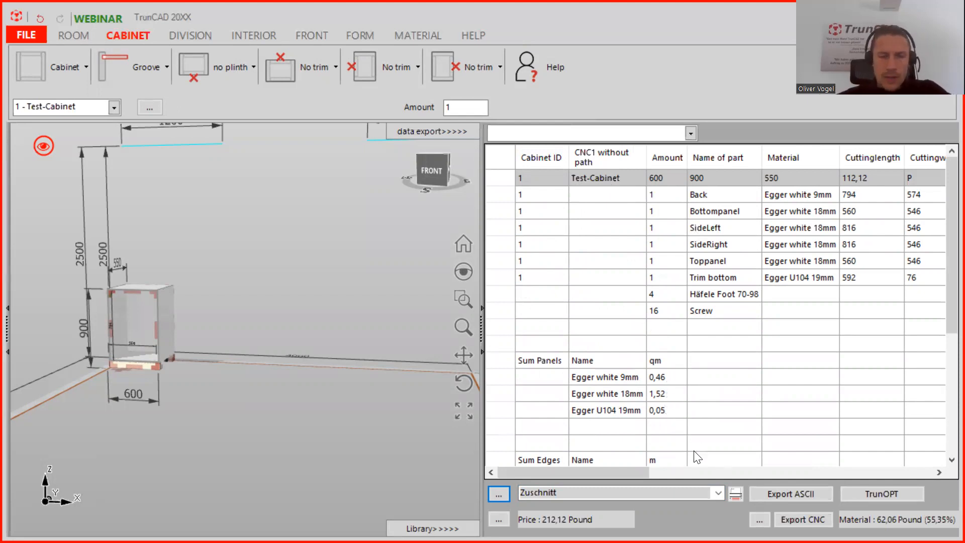
- Load the Zuschnitt template in the bill of material settings for editing
left_click(495, 495)
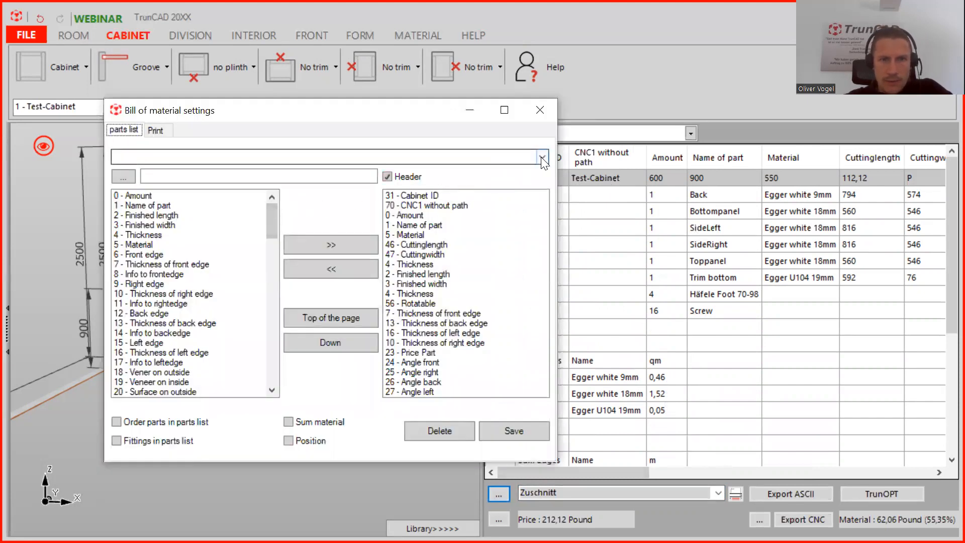
left_click(542, 157)
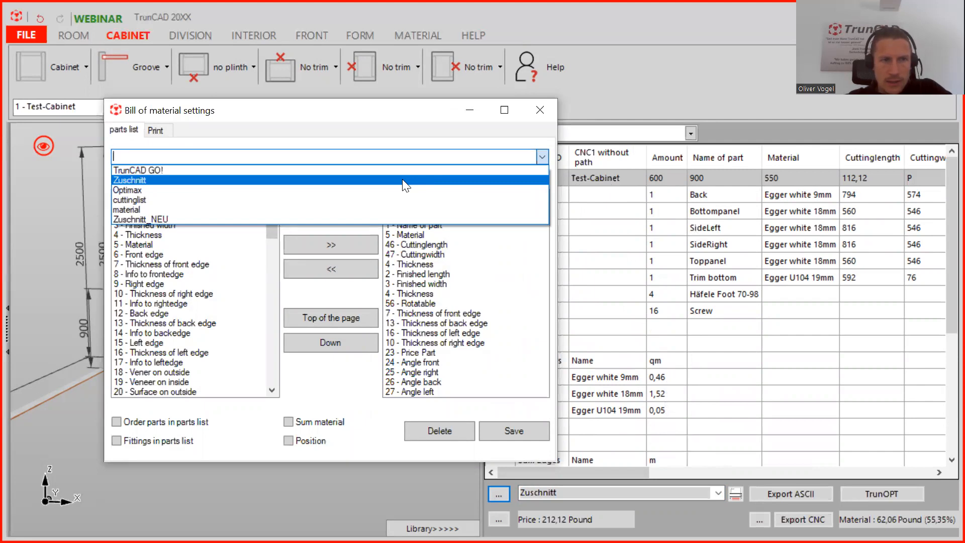
left_click(402, 179)
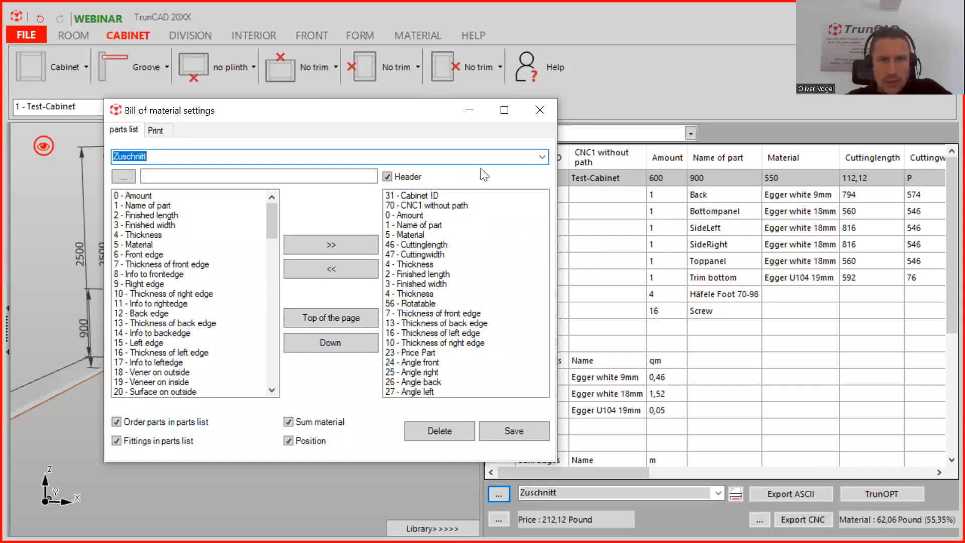
left_click(436, 195)
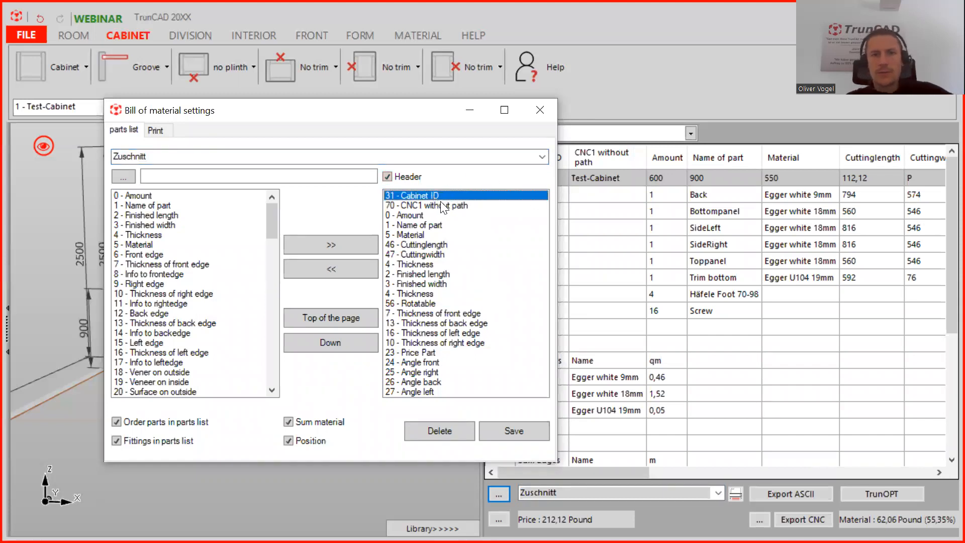
- Remove the Angle front, Angle right, Angle back and Angle left columns from the template's output columns
left_click(426, 362)
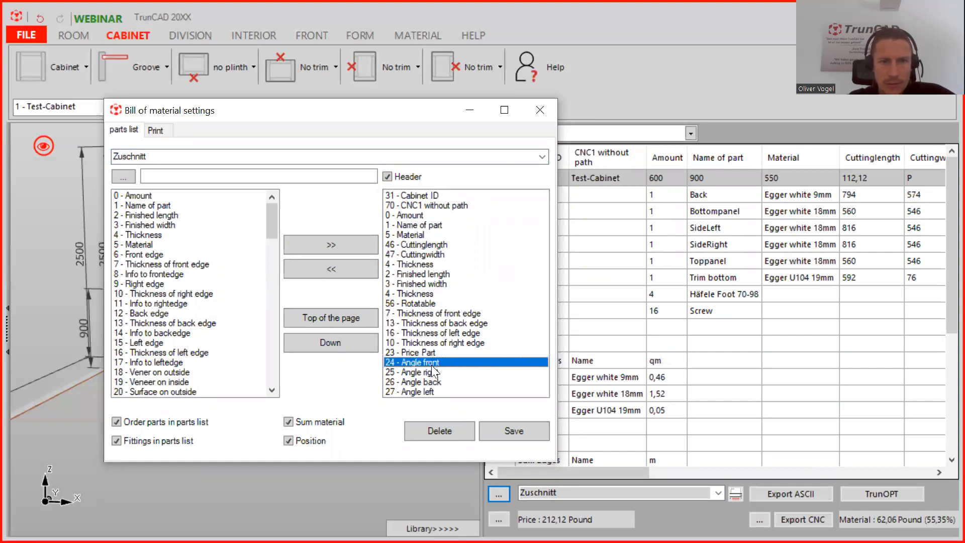
left_click(340, 270)
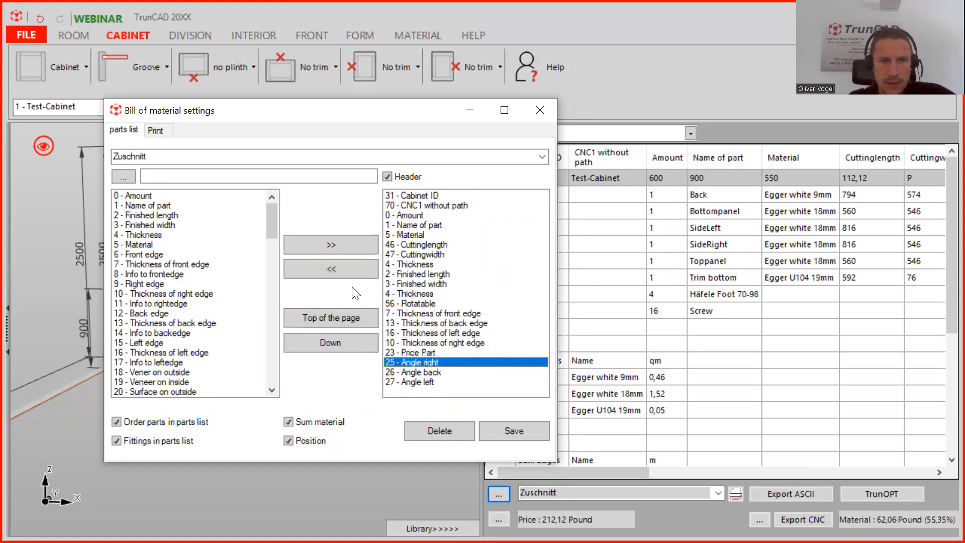
left_click(341, 270)
left_click(423, 361)
left_click(342, 275)
left_click(431, 362)
left_click(344, 273)
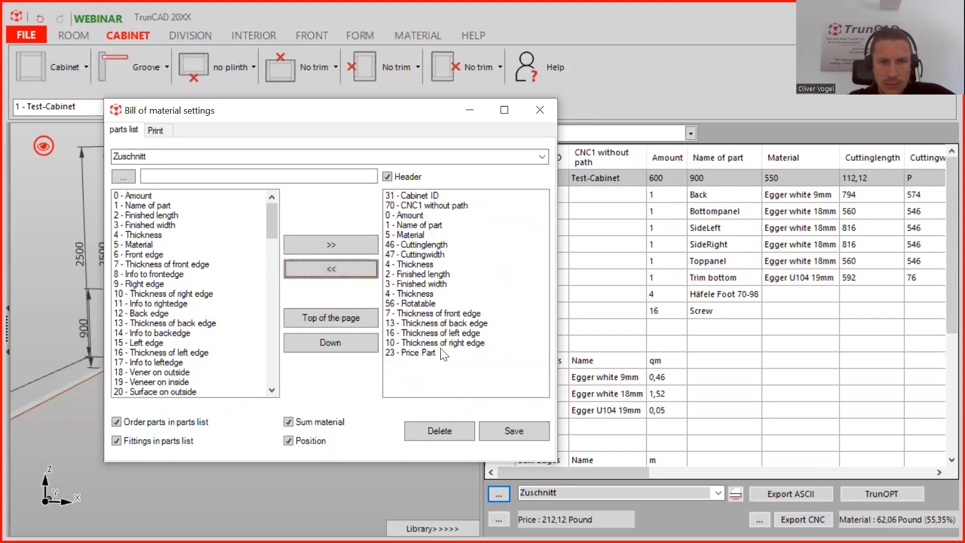
- Remove Price Part, Rotatable and the thickness columns of the right, front, back and left edges from the output columns
left_click(445, 352)
left_click(321, 270)
left_click(442, 343)
left_click(327, 266)
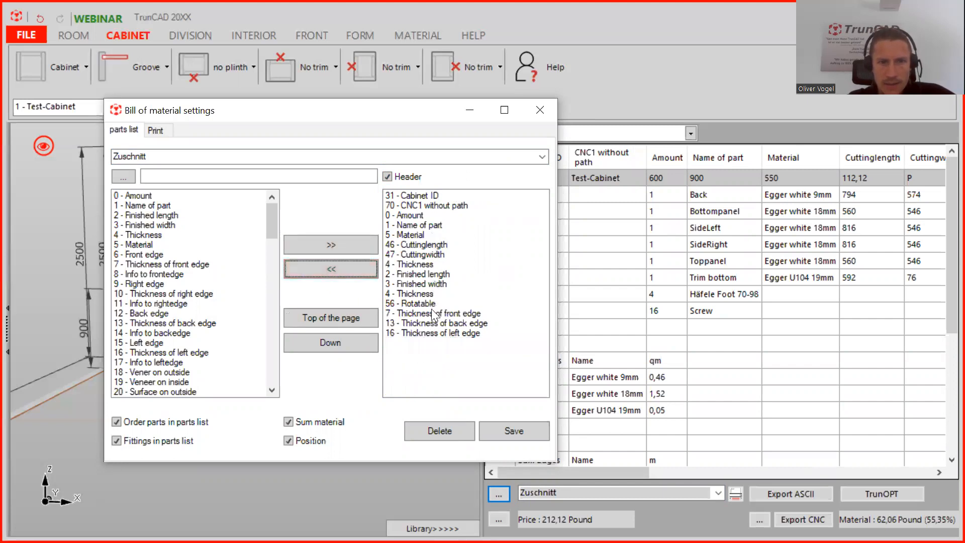
left_click(425, 314)
left_click(333, 268)
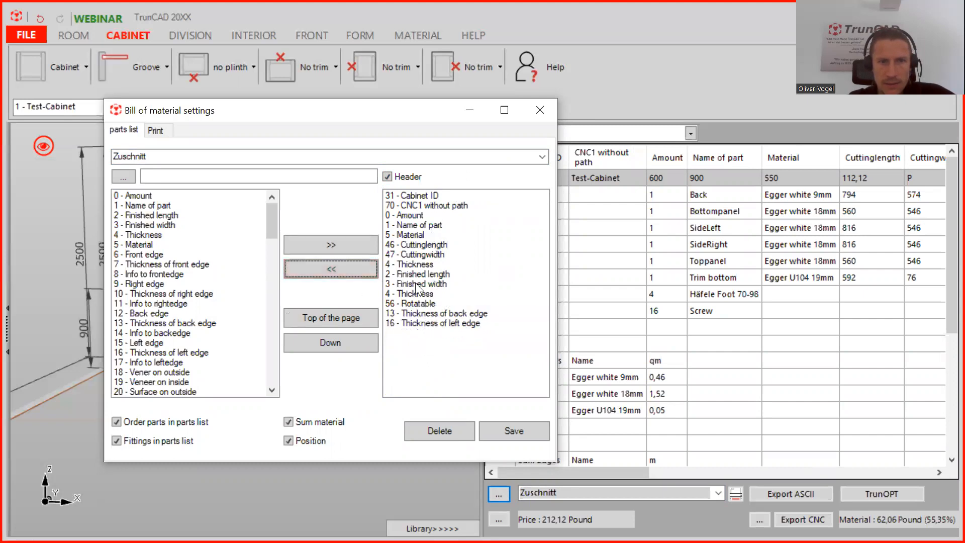
left_click(425, 313)
left_click(346, 268)
left_click(431, 313)
left_click(328, 266)
left_click(352, 271)
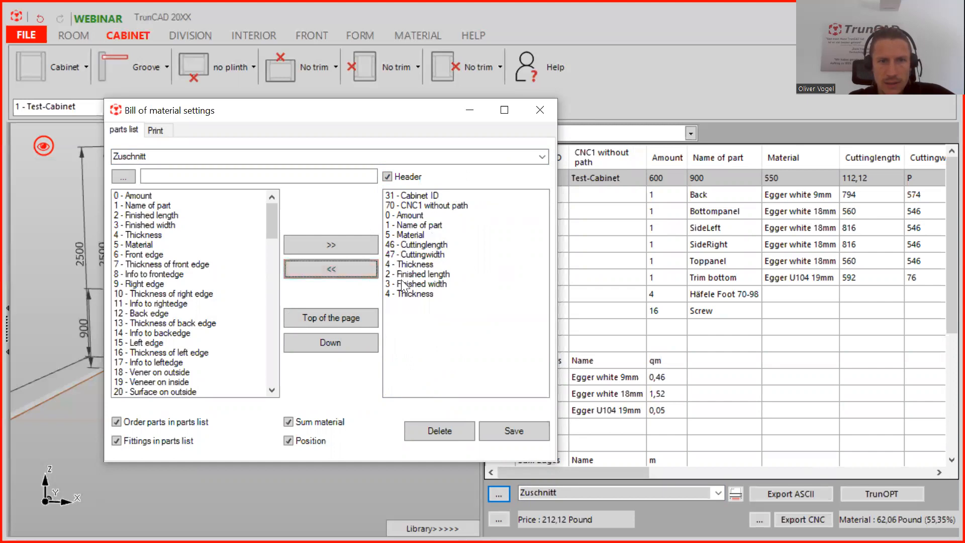
- Remove both Thickness entries, Cuttinglength and Cuttingwidth from the output columns
left_click(420, 295)
left_click(324, 267)
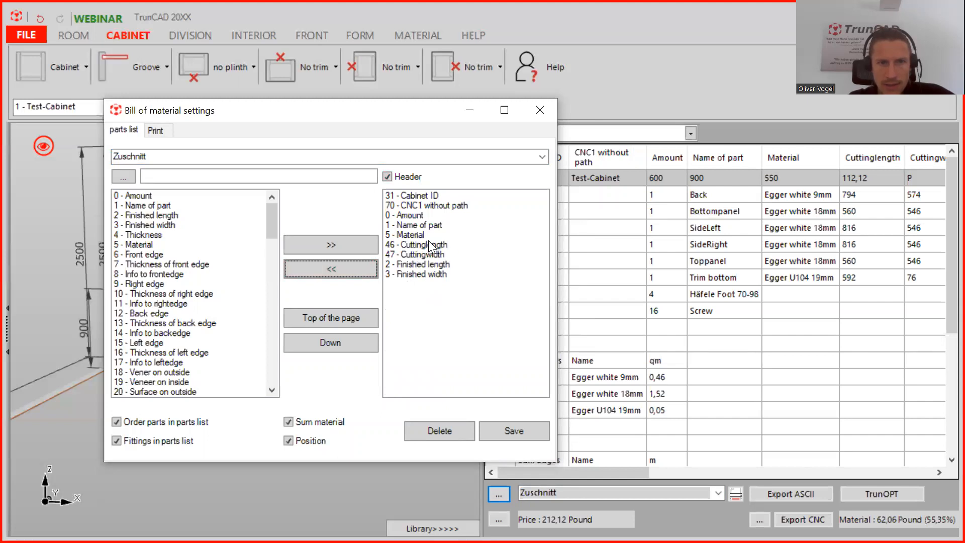
left_click(430, 247)
left_click(343, 271)
left_click(420, 245)
left_click(335, 269)
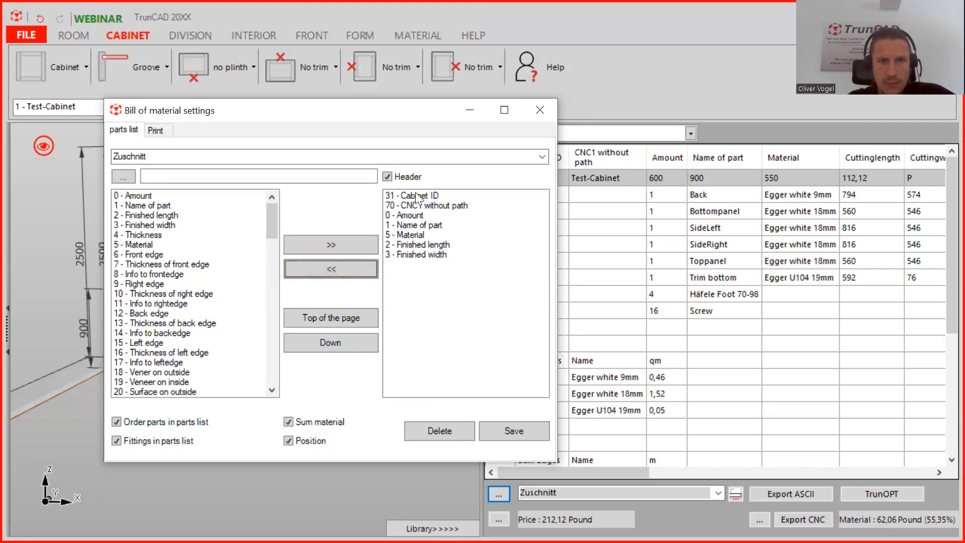
- Remove the CNC1 without path and Cabinet ID columns from the output columns
left_click(430, 204)
left_click(350, 272)
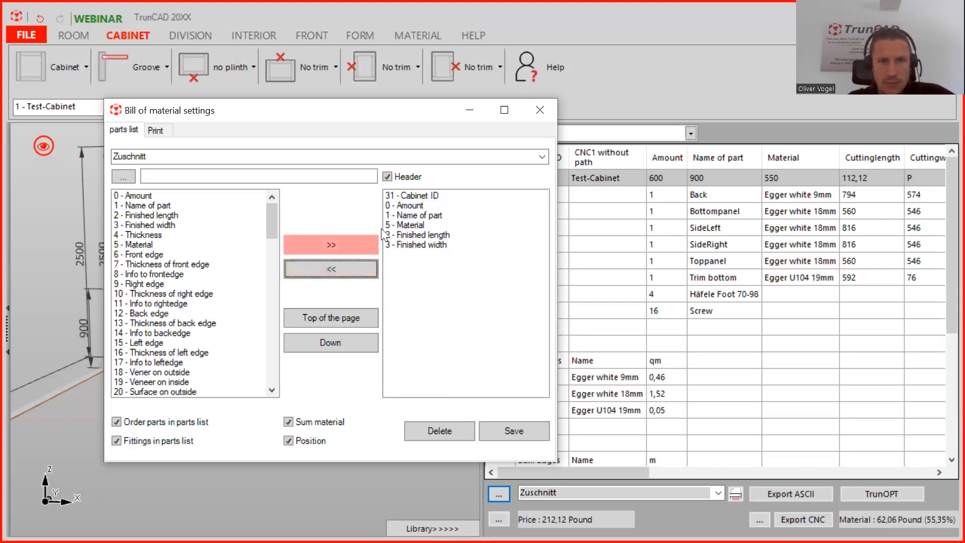
left_click(420, 196)
left_click(332, 270)
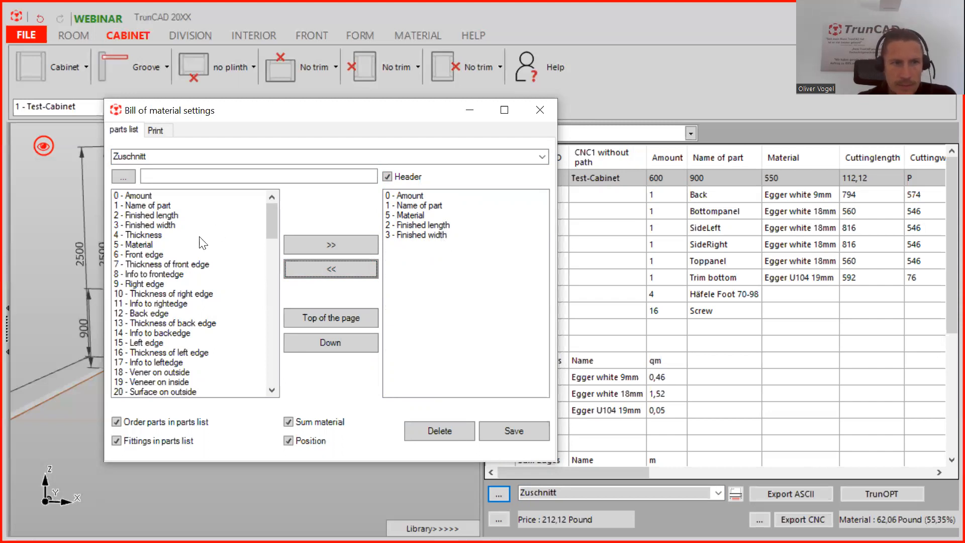
- Add Thickness, Front edge, Right edge, Back edge and Left edge in that order to the output columns
left_click(143, 235)
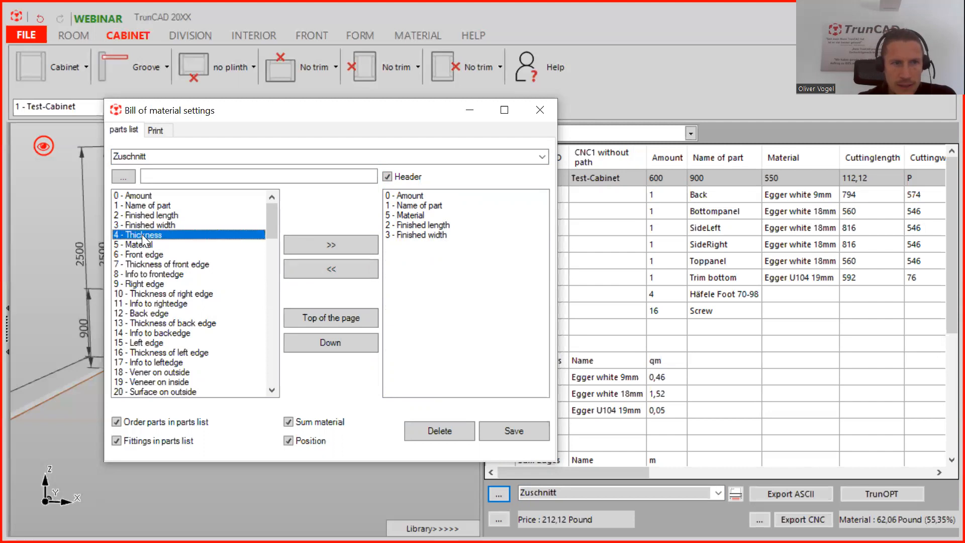
left_click(332, 247)
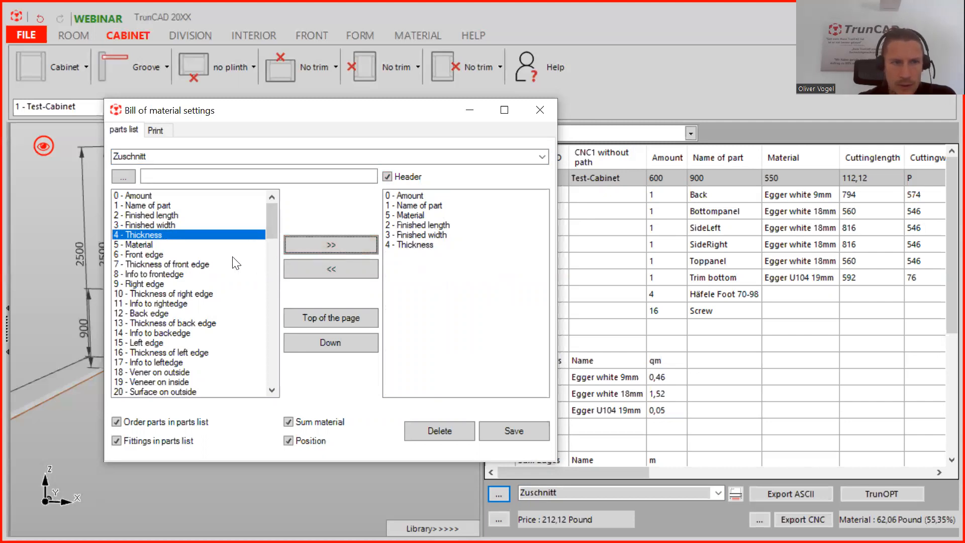
left_click(147, 285)
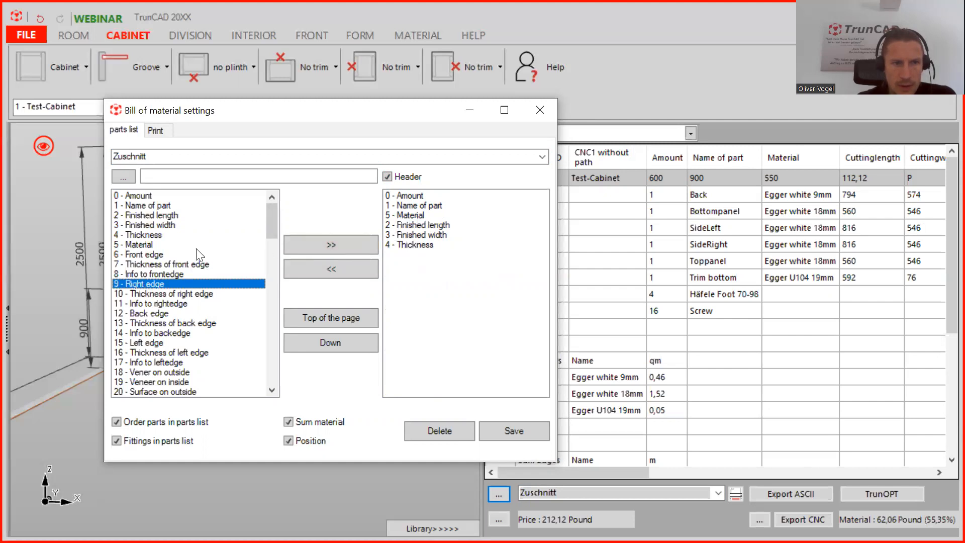
left_click(139, 254)
left_click(312, 244)
left_click(151, 283)
left_click(313, 244)
left_click(145, 313)
left_click(312, 245)
left_click(135, 343)
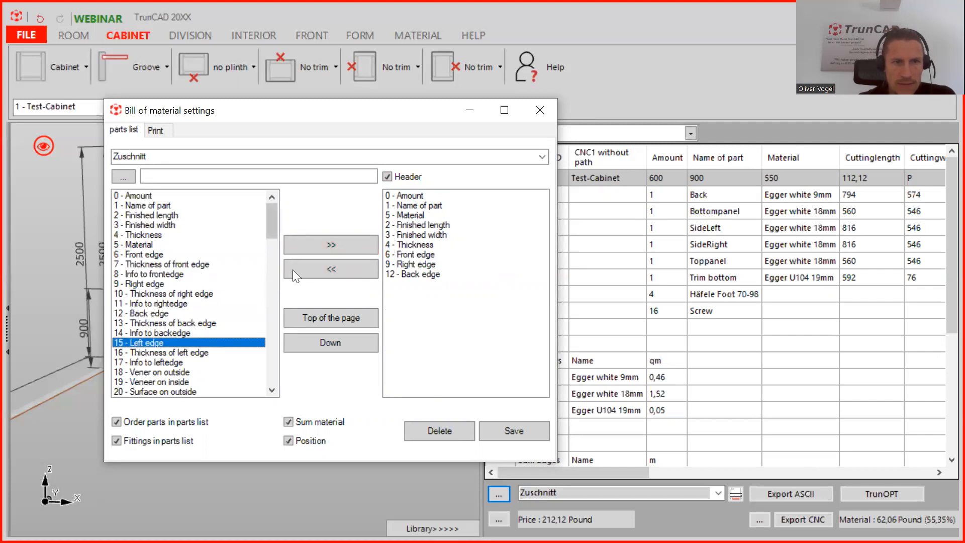
left_click(318, 248)
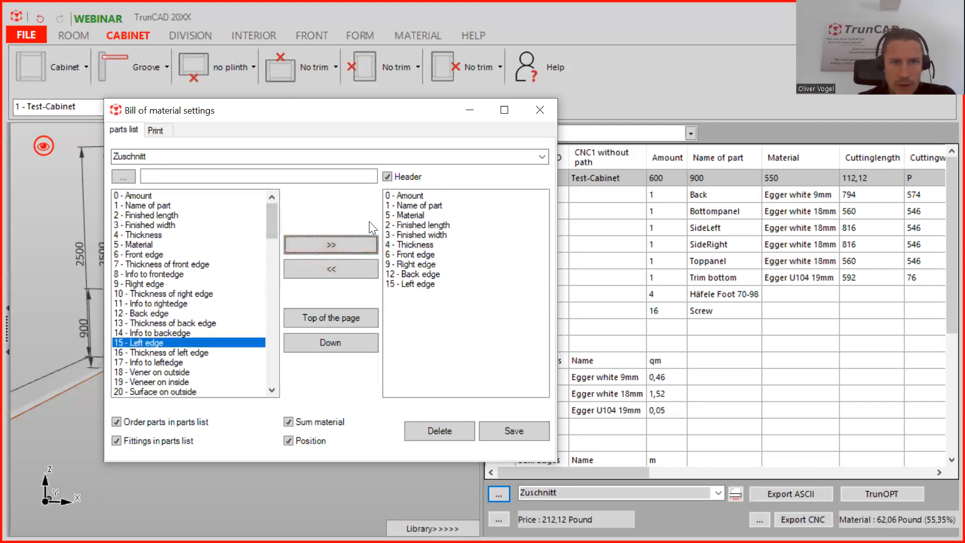
- Move the Back edge column up one place so it sits directly after Front edge
left_click(420, 274)
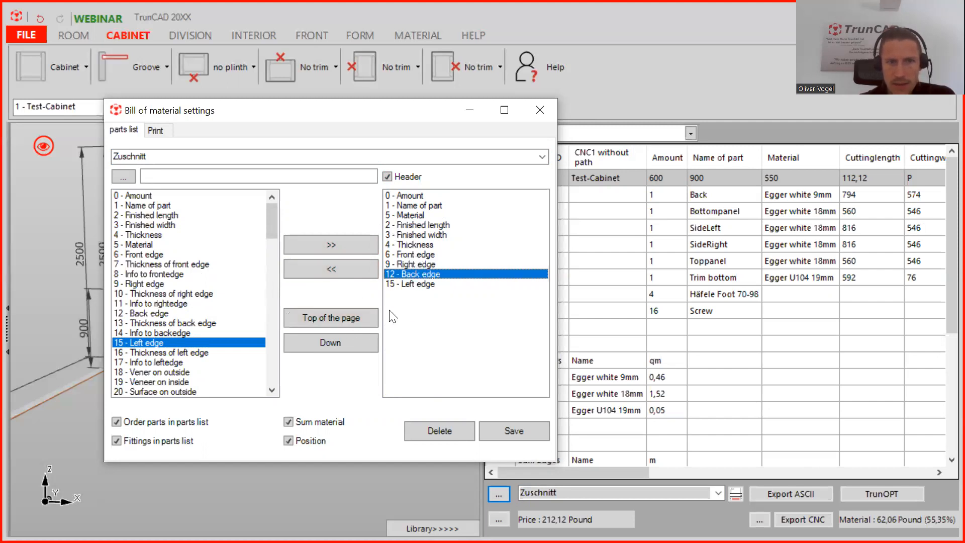
left_click(360, 317)
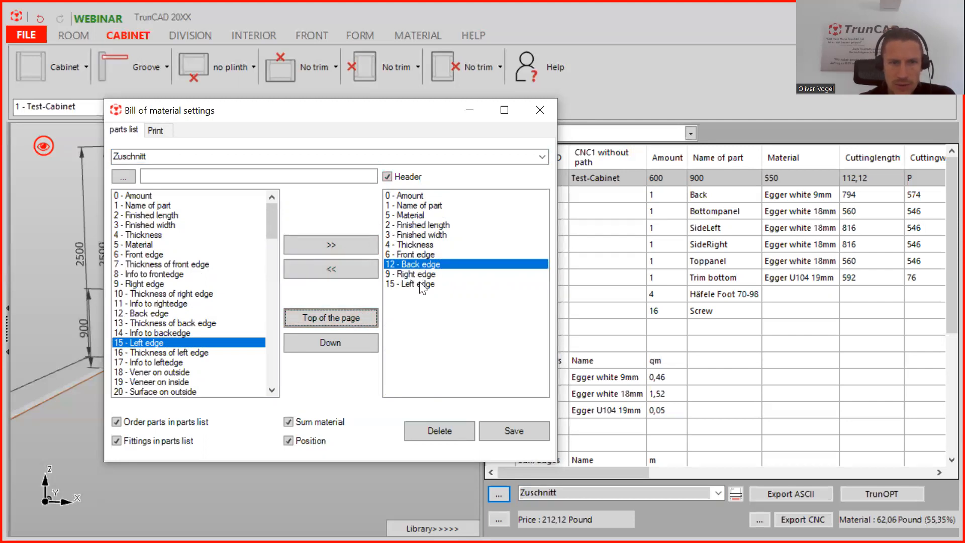
scroll(216, 309, "down", 2)
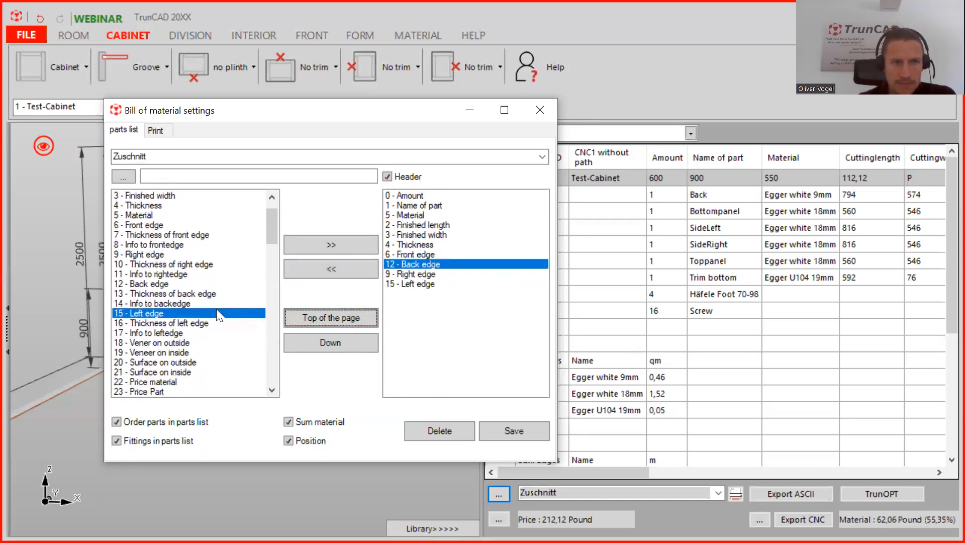
scroll(217, 313, "up", 2)
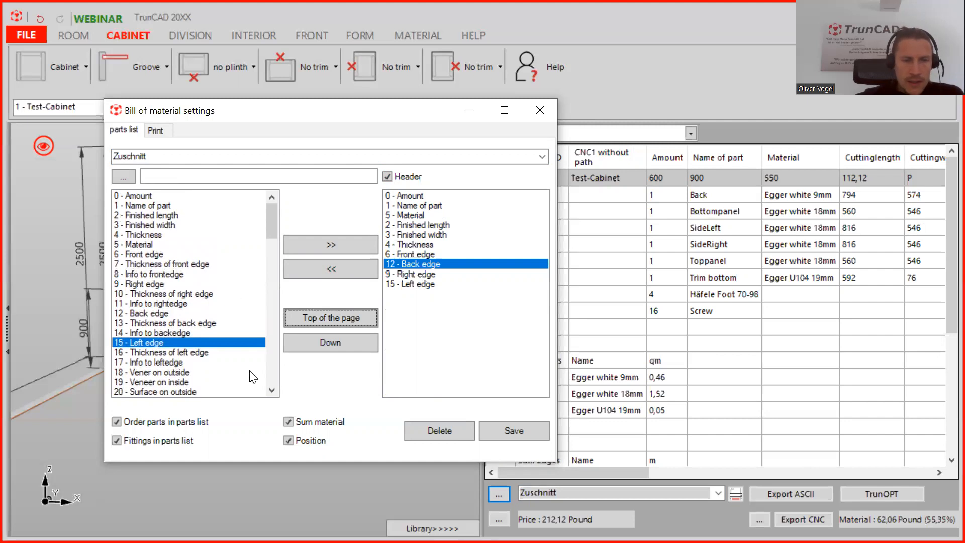
- Turn off Sum material, Position, Fittings in parts list and Order parts in parts list for the template
left_click(290, 422)
left_click(288, 442)
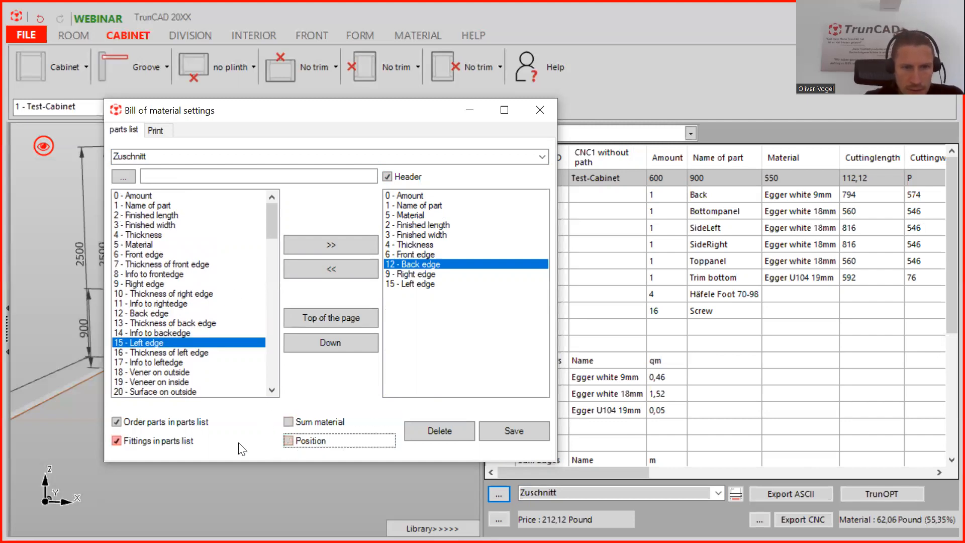
left_click(119, 440)
left_click(116, 423)
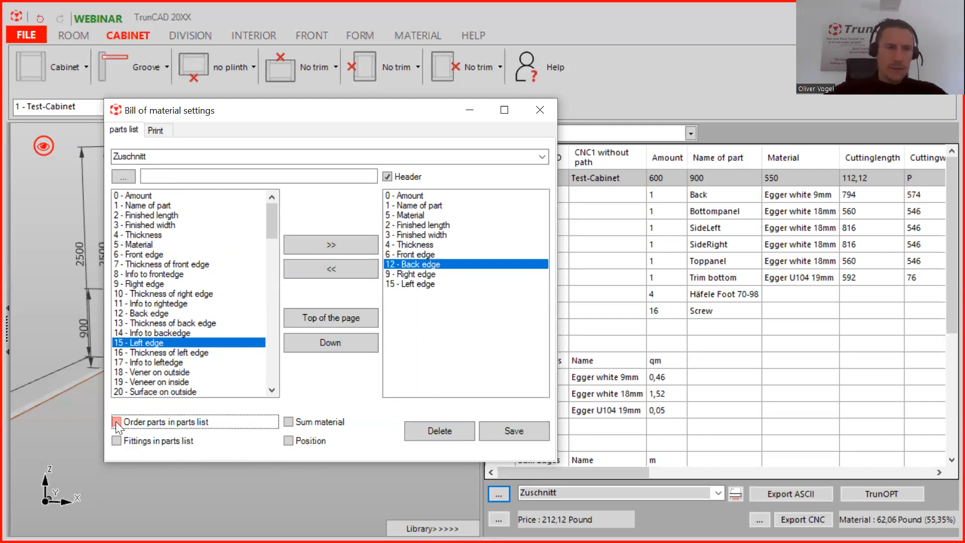
- Save the edited column layout as a new template named Cuttinglist_1
double_click(173, 155)
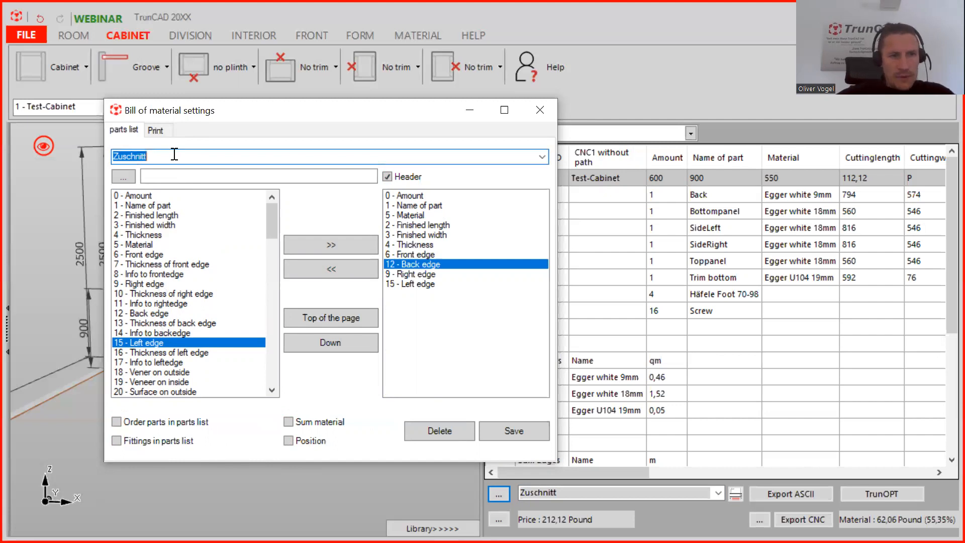
type("Cutting")
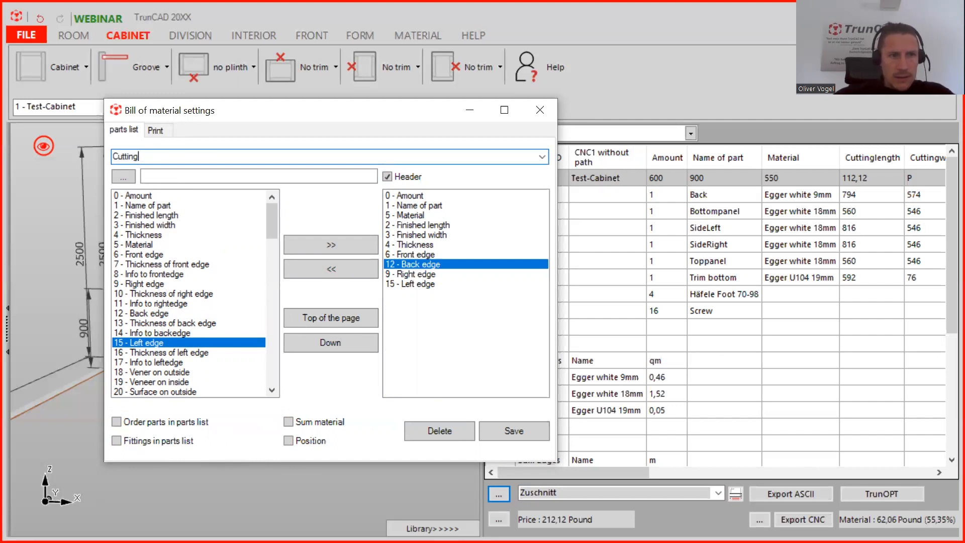
type("list_1")
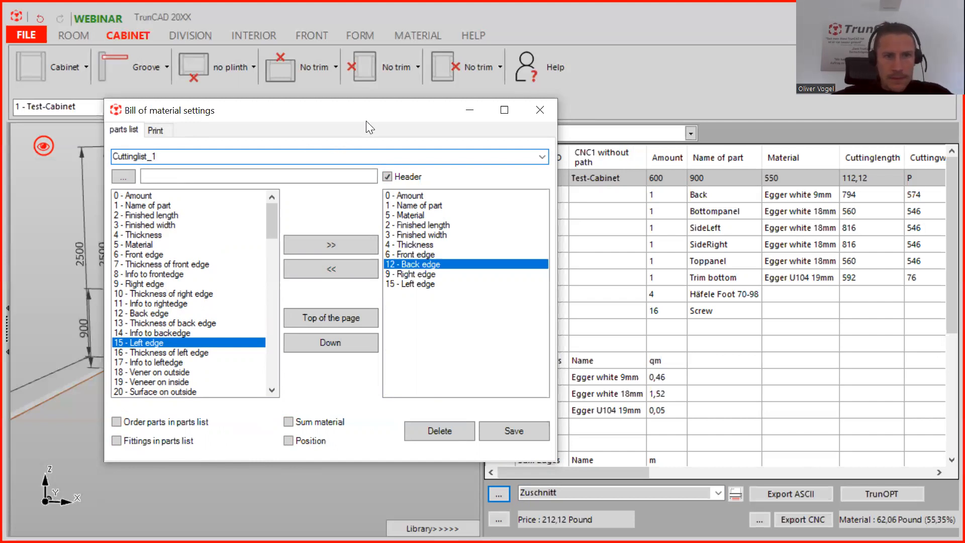
left_click(502, 431)
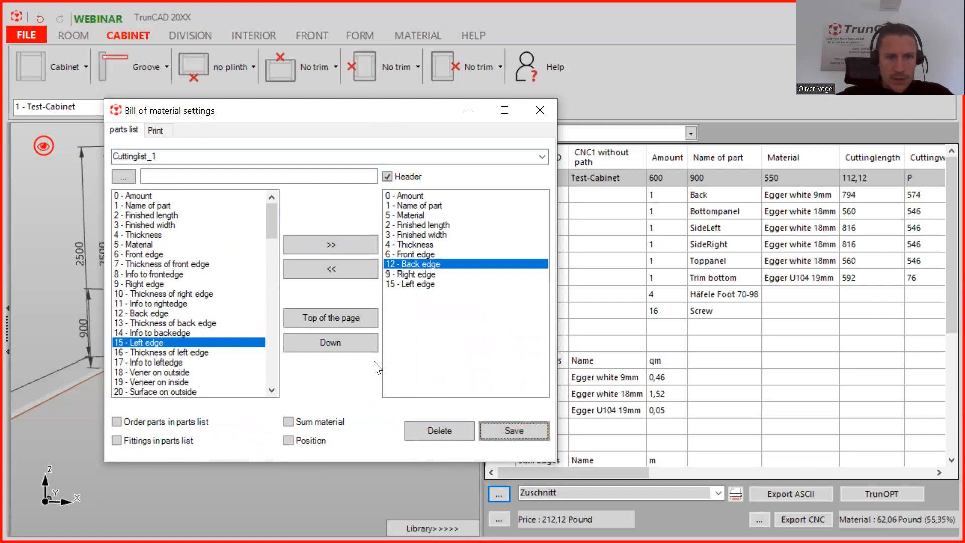
- Turn on Order parts in parts list, Fittings in parts list and Sum material
left_click(117, 423)
left_click(116, 440)
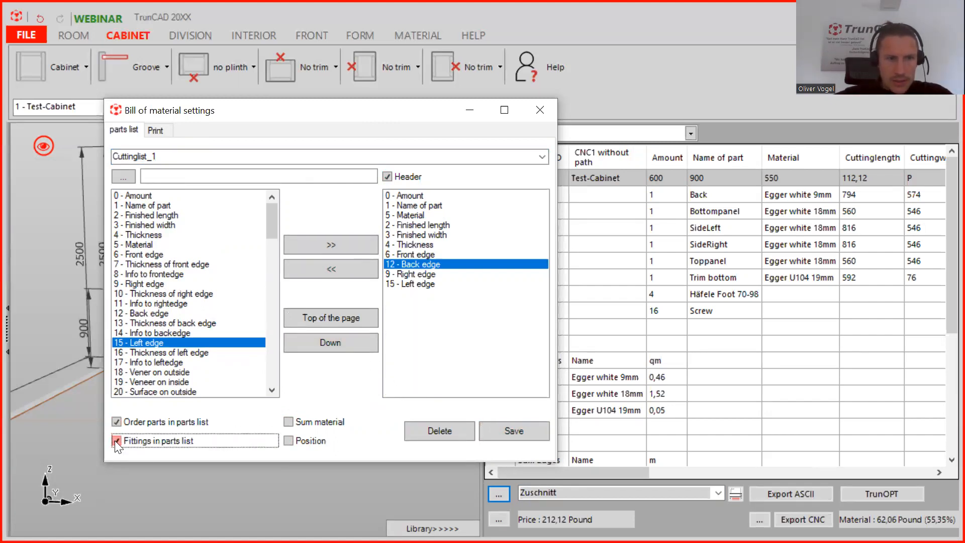
left_click(291, 422)
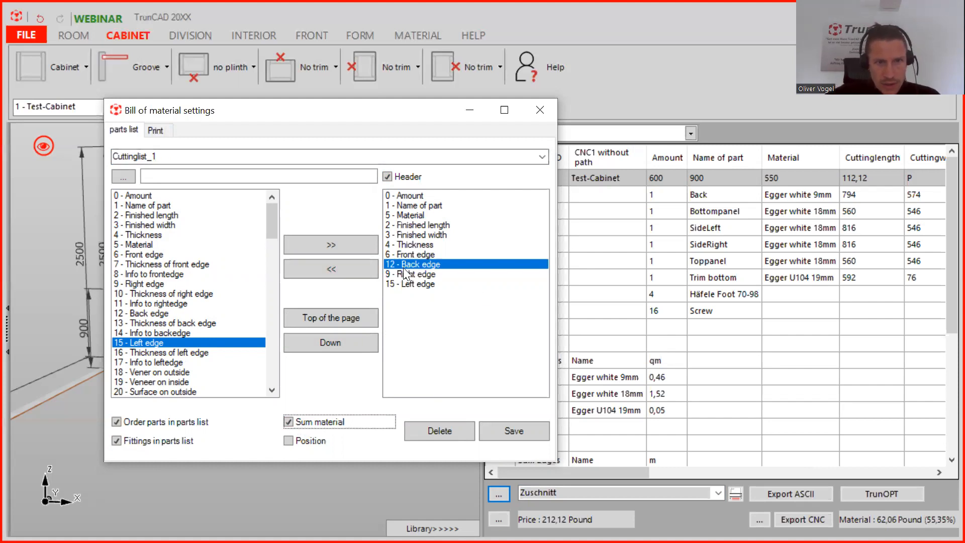
- Save these settings as another template named Cuttinglist_2 and close the bill of material settings
left_click(179, 156)
left_click(188, 156)
type("2")
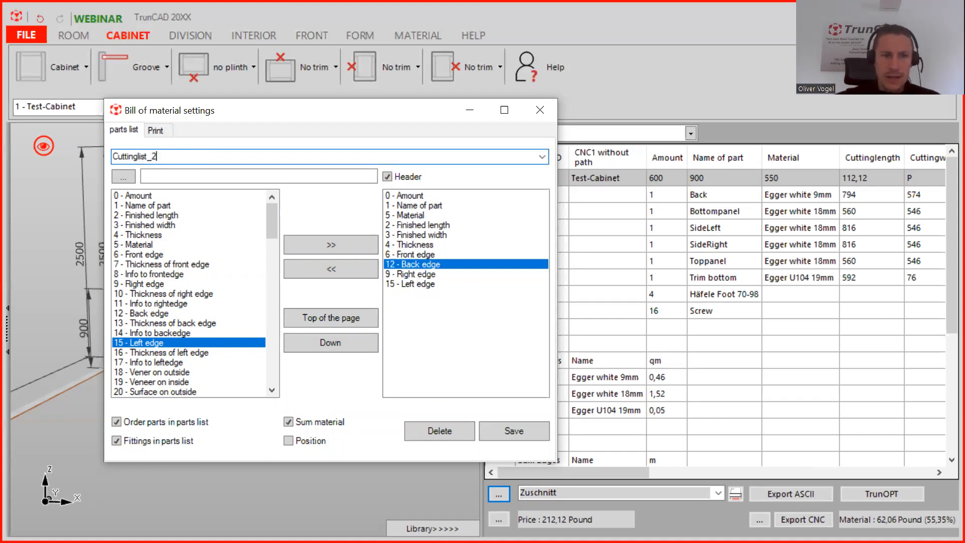
left_click(536, 431)
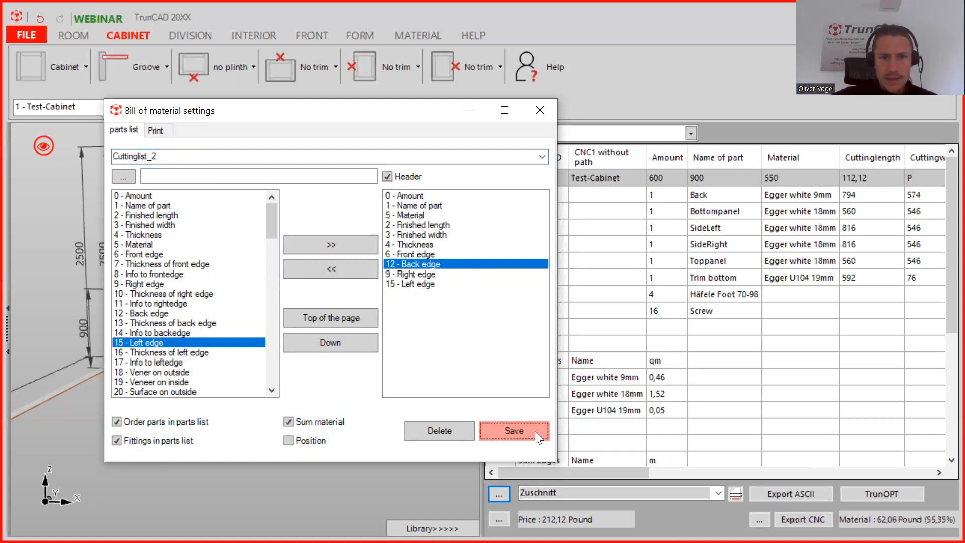
left_click(545, 107)
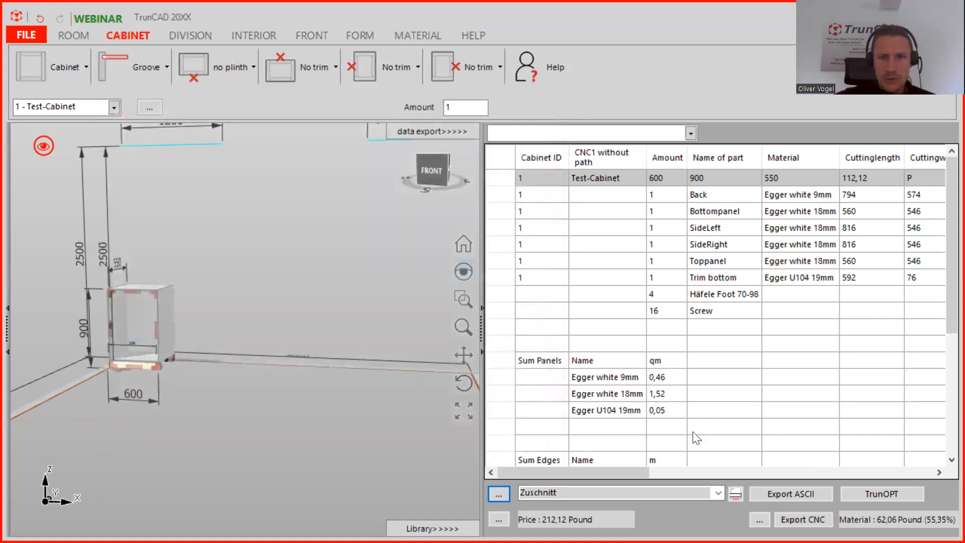
- Apply the Cuttinglist_1 template to the Test-Cabinet's parts list and widen the data export area to show all columns
left_click(719, 493)
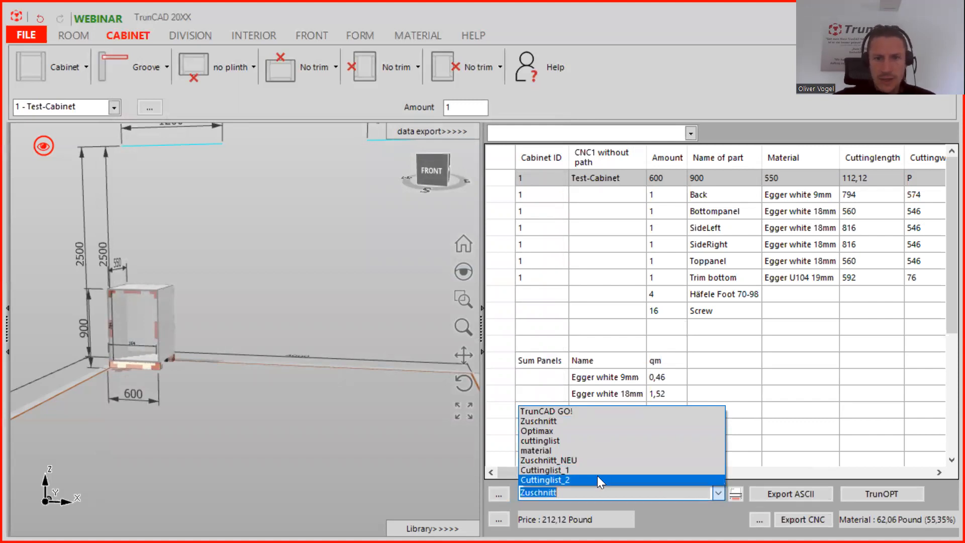
left_click(582, 473)
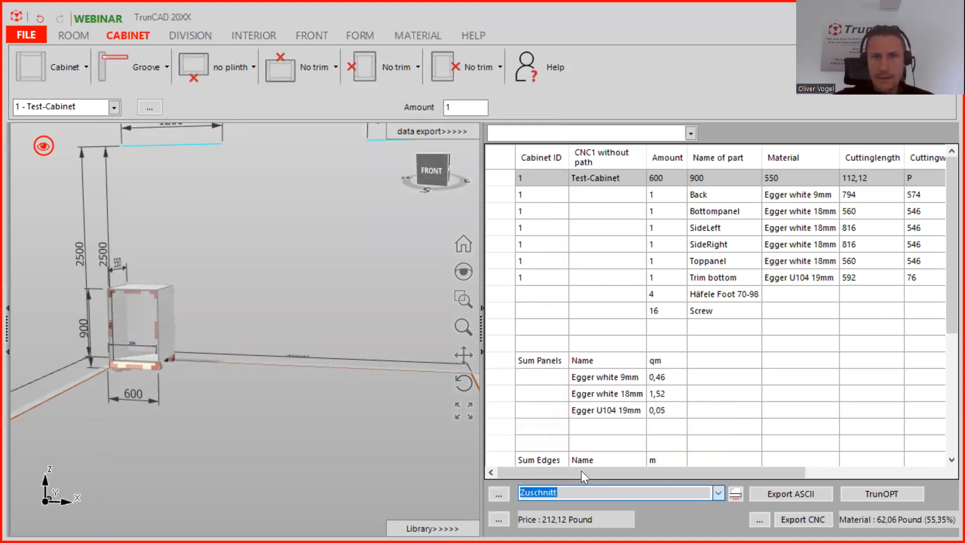
left_click_drag(482, 335, 197, 334)
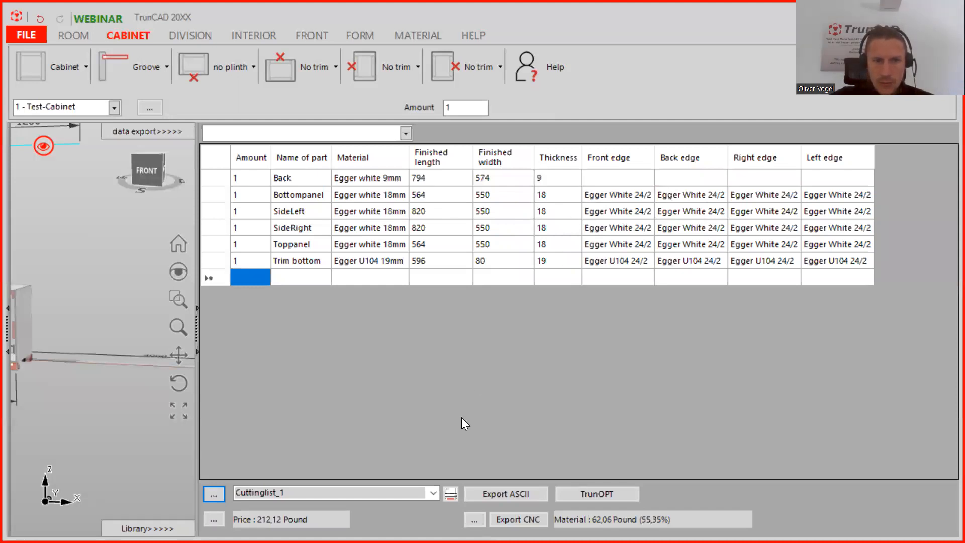
- Switch the Test-Cabinet's parts list to the Cuttinglist_2 template
left_click(433, 492)
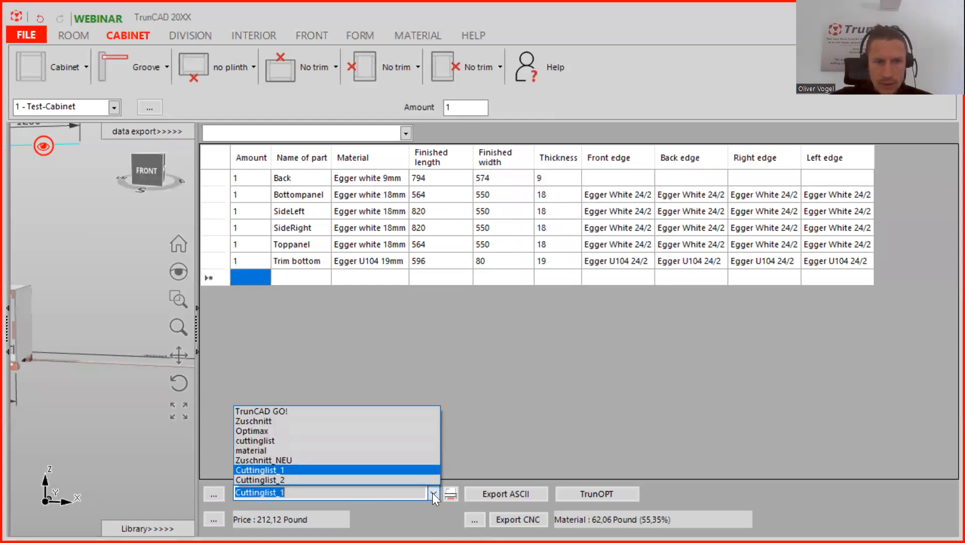
left_click(286, 479)
scroll(557, 269, "up", 5)
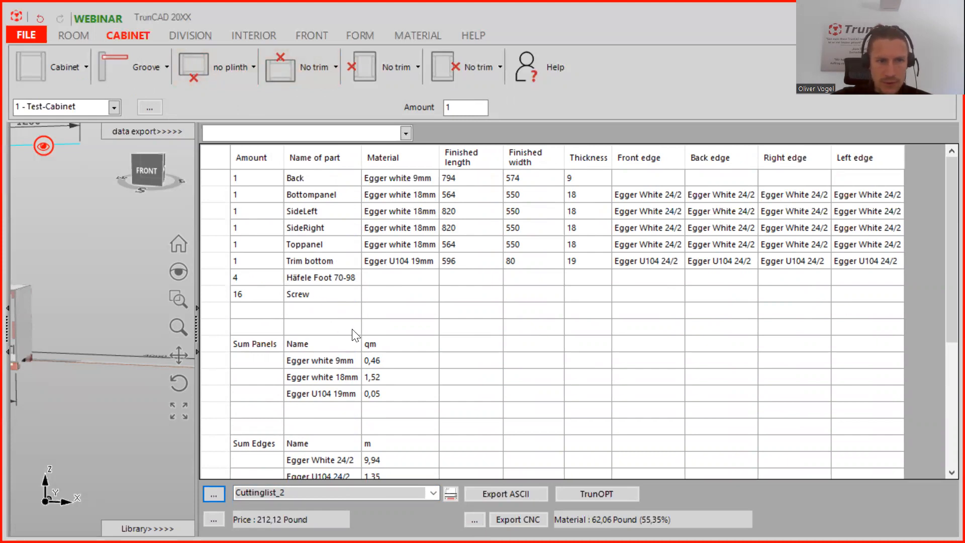
- Examine the parts, panel and edge sums and hardware in the Cuttinglist_2 list and compare them with the cabinet model
scroll(355, 330, "down", 2)
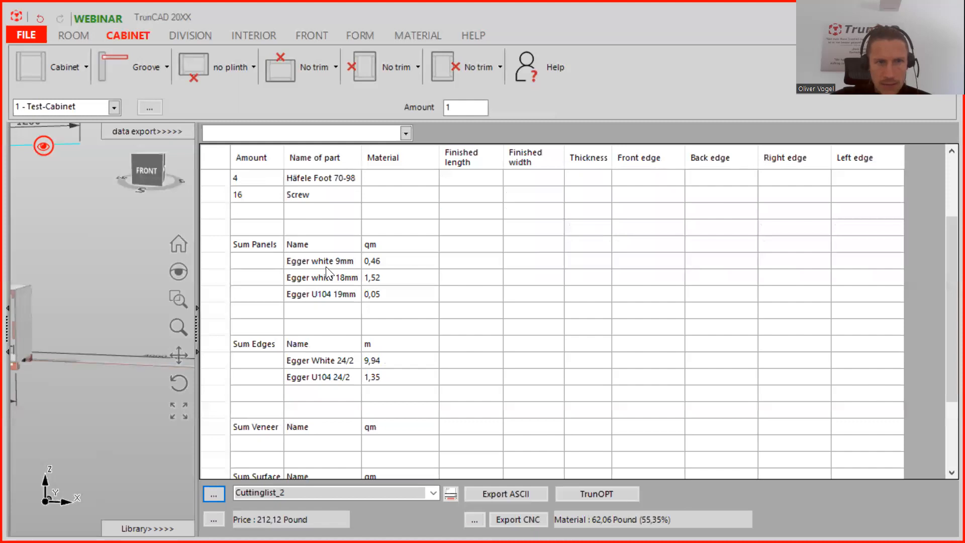
middle_click_drag(90, 311, 171, 317)
scroll(83, 322, "up", 1)
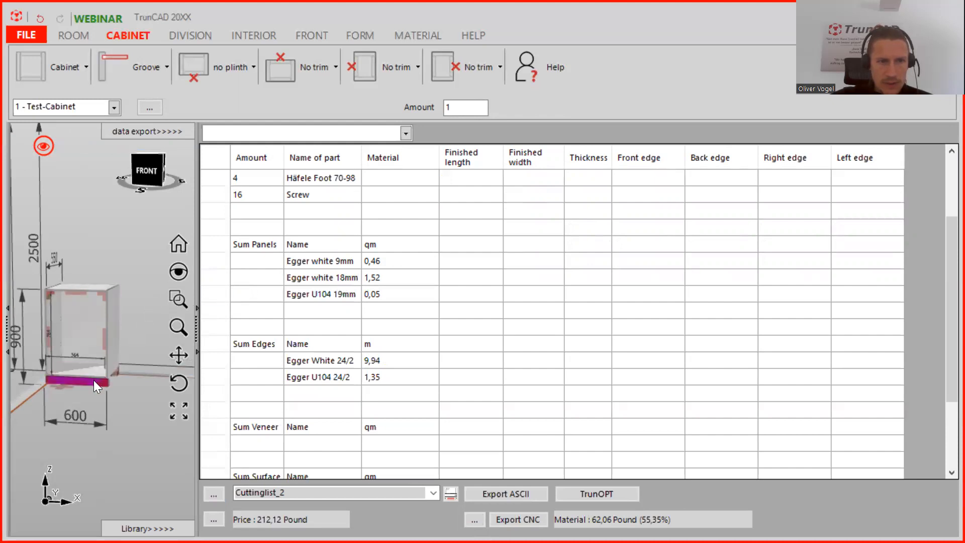
scroll(93, 381, "up", 3)
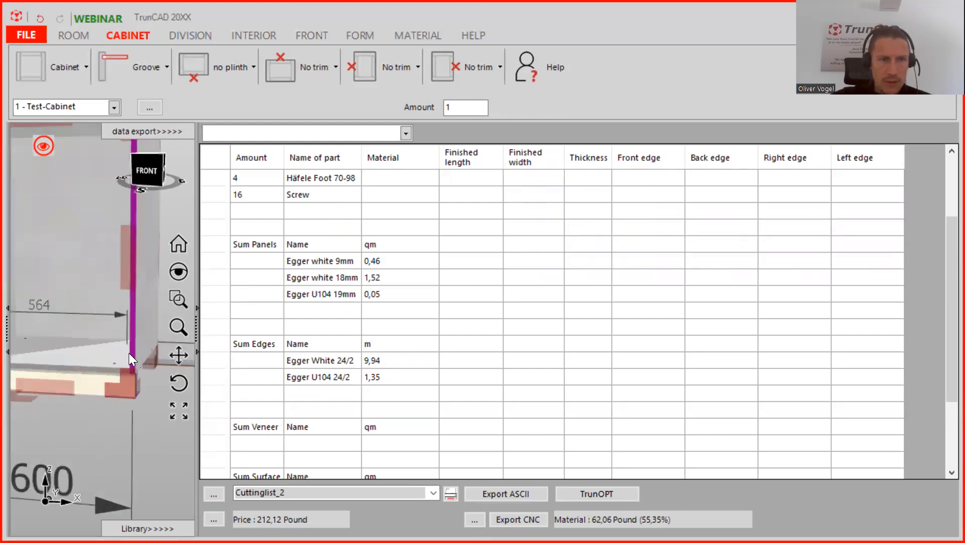
mouse_move(136, 284)
middle_mouse_down()
mouse_move(123, 303)
mouse_move(146, 289)
middle_mouse_up()
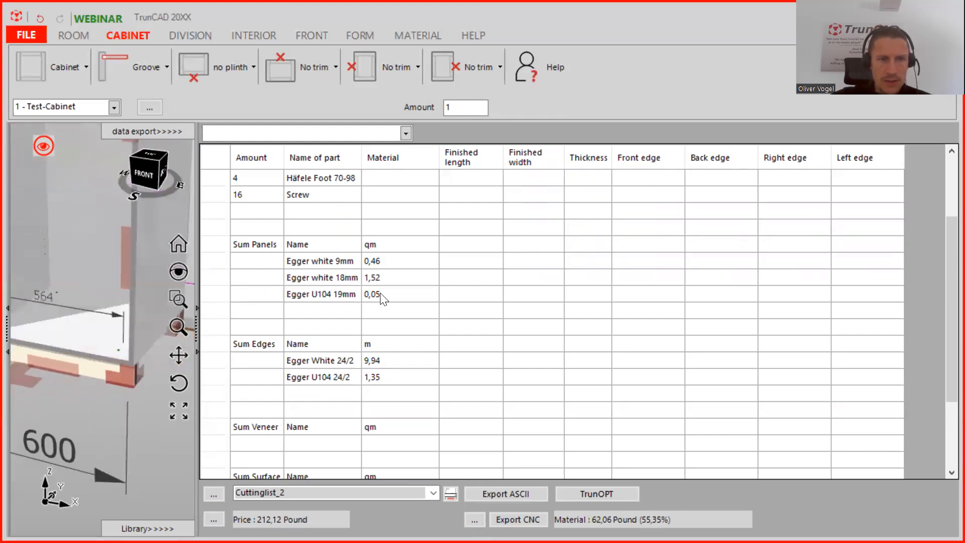
scroll(385, 299, "down", 3)
scroll(341, 258, "up", 5)
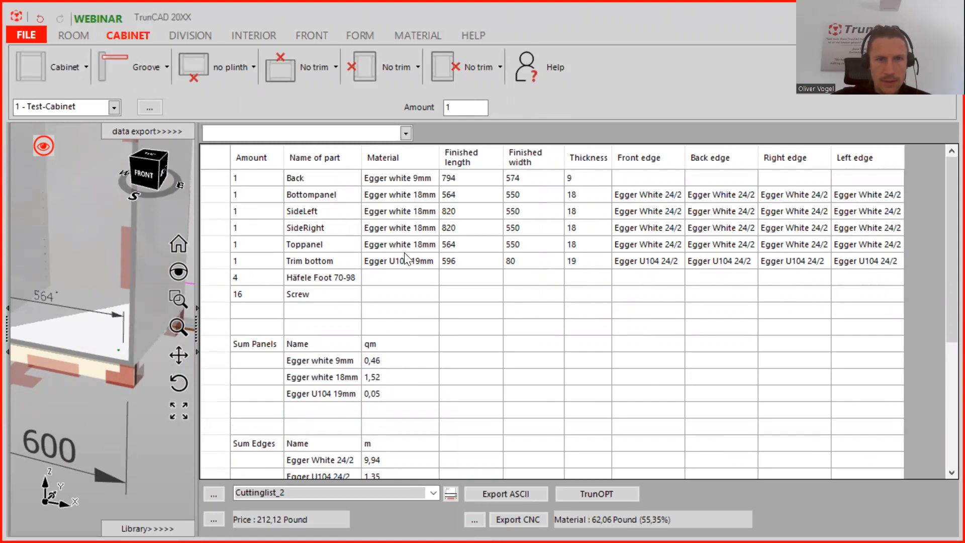
scroll(347, 330, "down", 2)
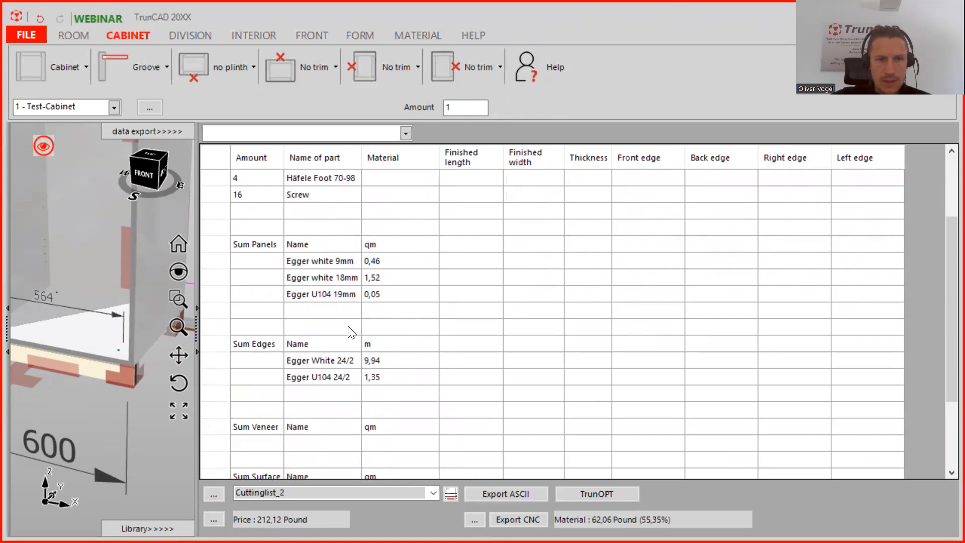
scroll(374, 322, "down", 3)
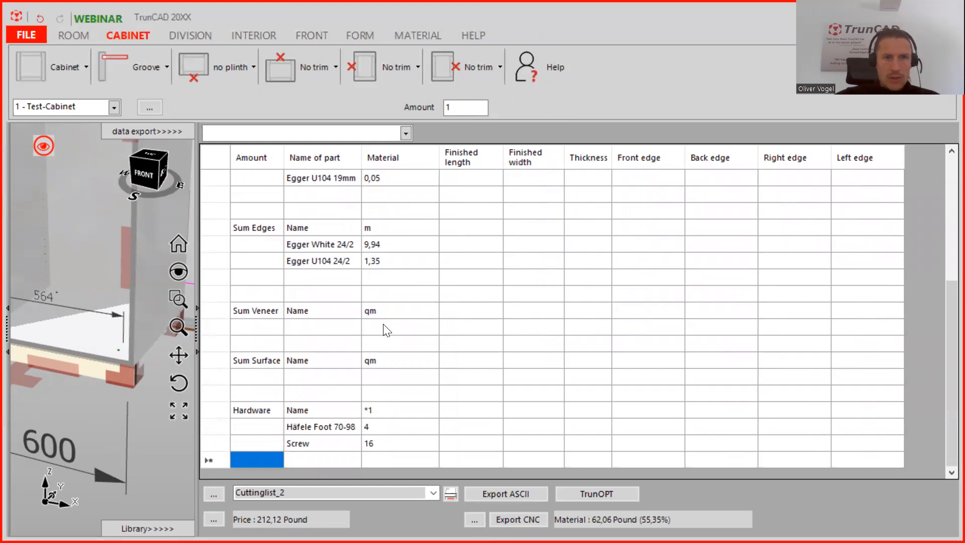
scroll(388, 330, "up", 5)
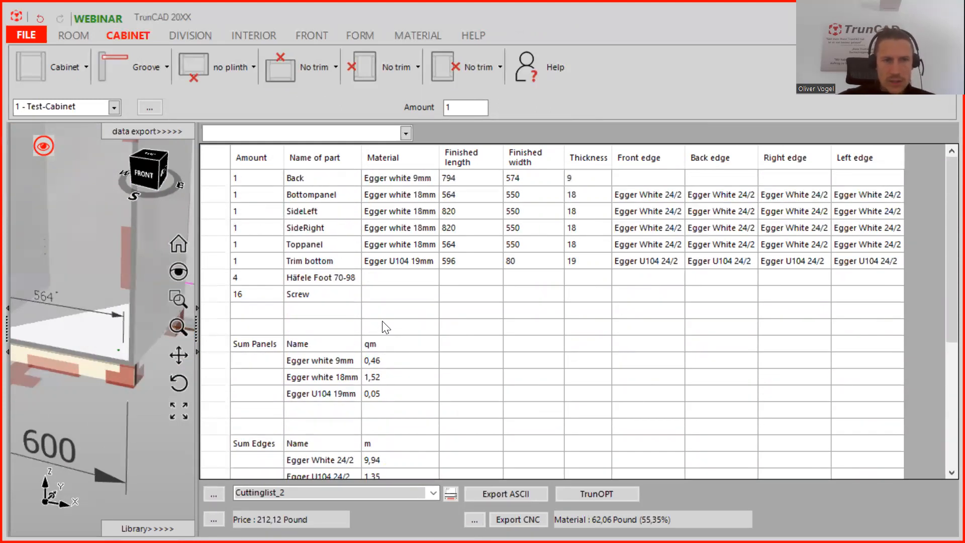
scroll(415, 308, "down", 3)
scroll(404, 307, "up", 4)
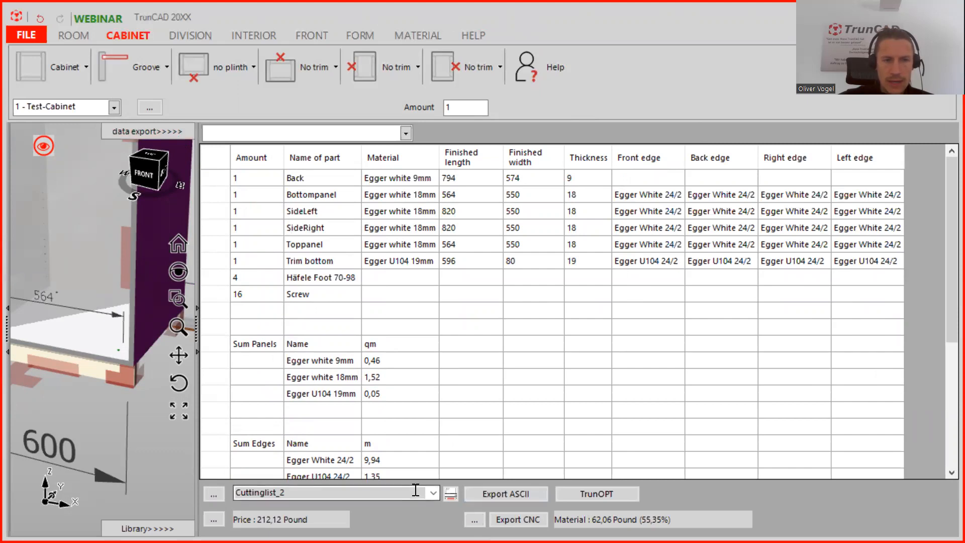
- Close the data export and add a second cabinet directly beside the Test-Cabinet
left_click(177, 132)
scroll(625, 315, "down", 3)
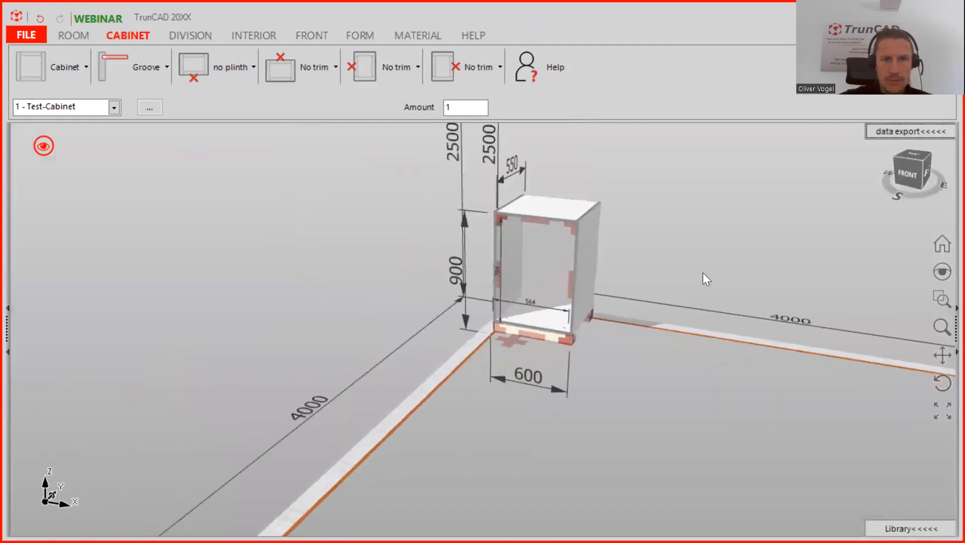
middle_click_drag(575, 323, 558, 327)
middle_click_drag(583, 321, 485, 316)
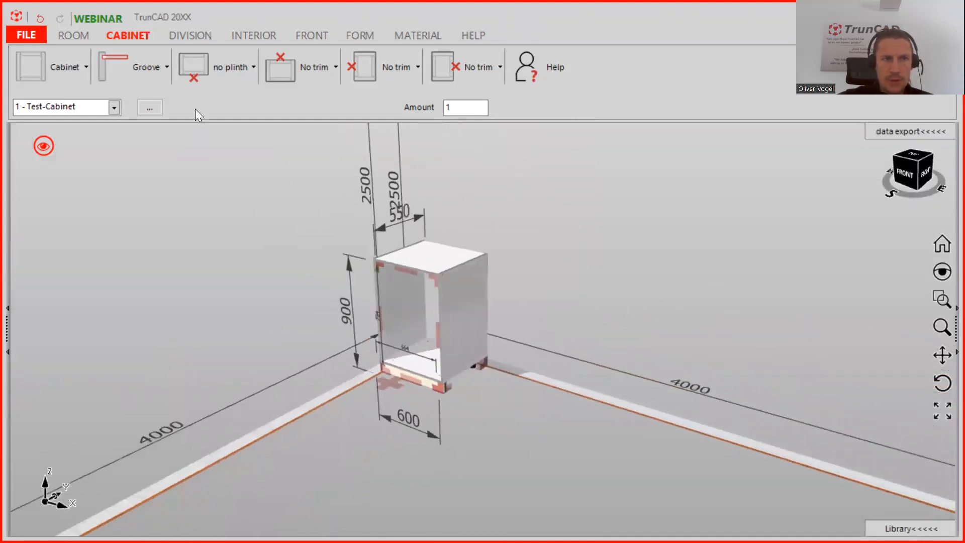
scroll(529, 300, "up", 1)
left_click_drag(32, 66, 464, 321)
left_click_drag(474, 373, 475, 371)
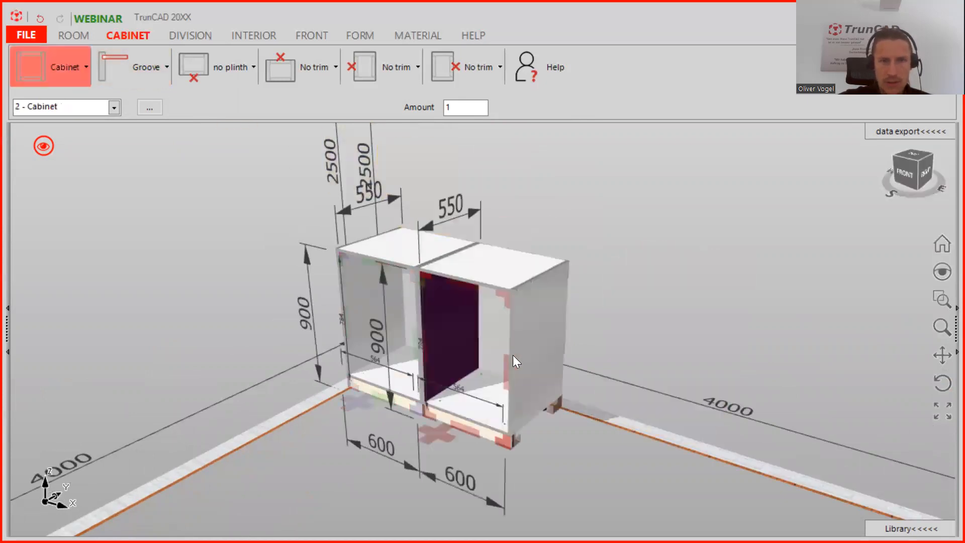
- Add a third cabinet beside the second one to extend the row
middle_click_drag(609, 334, 335, 235)
left_click_drag(28, 73, 366, 333)
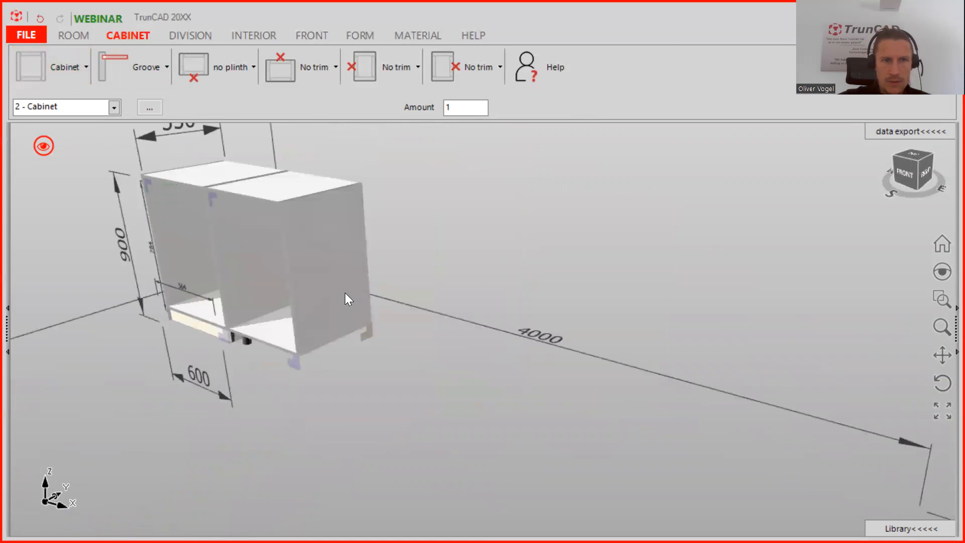
scroll(393, 296, "up", 1)
middle_click_drag(397, 295, 622, 283)
scroll(584, 301, "down", 2)
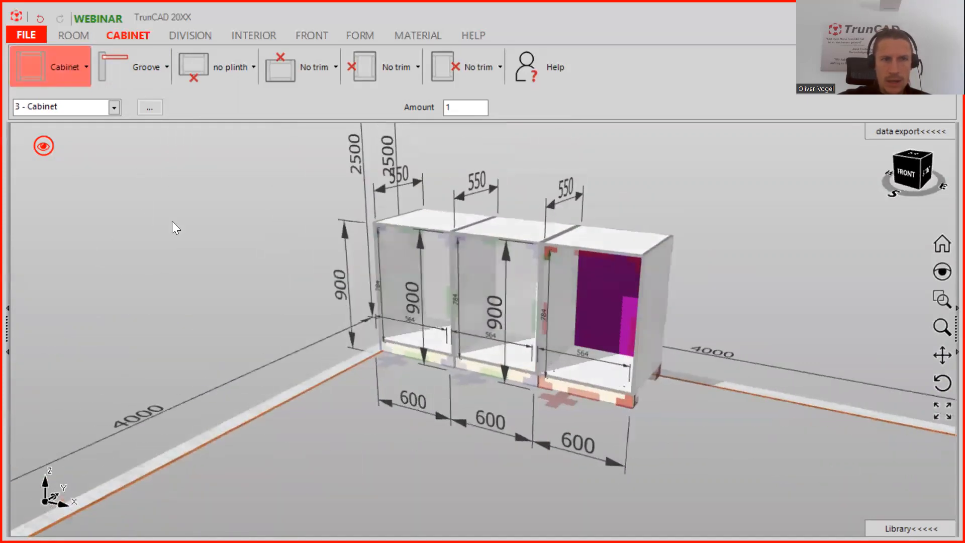
- Fit a double door to the front of the middle cabinet
left_click(276, 35)
left_click(309, 34)
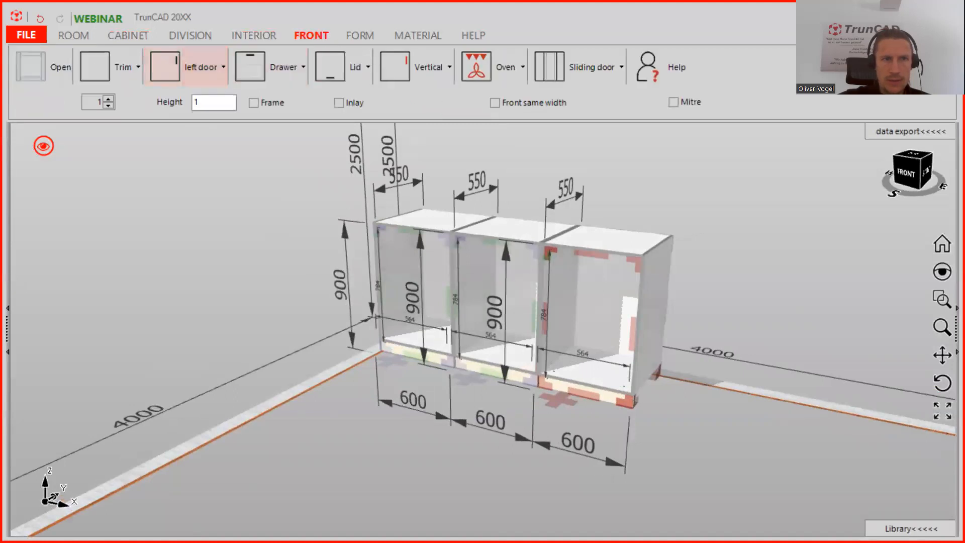
left_click(210, 73)
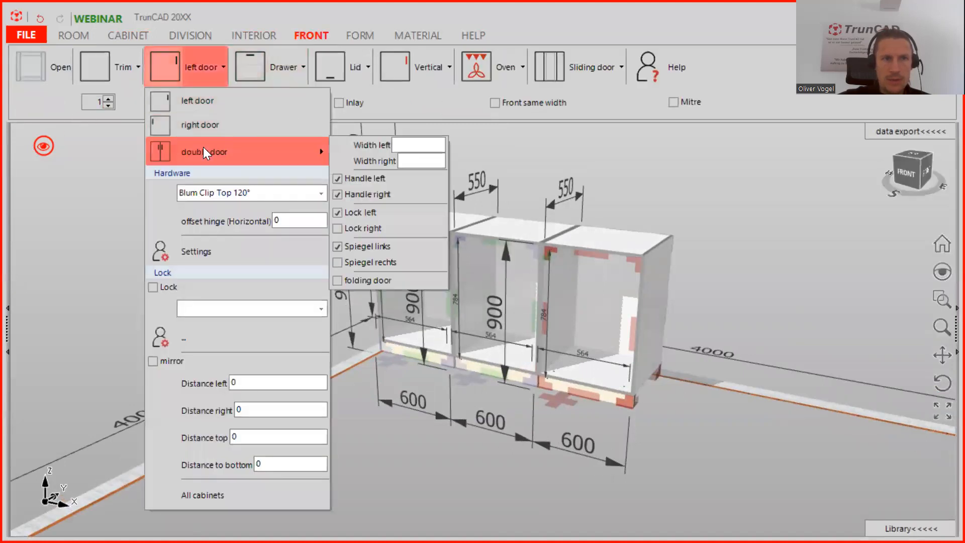
left_click(203, 147)
left_click(171, 61)
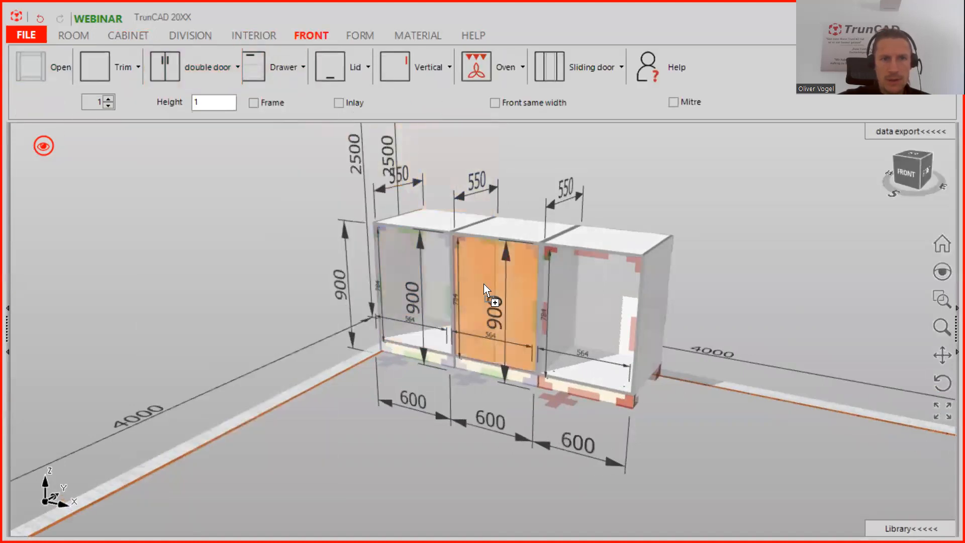
- Set the number of fronts to 3 and fit drawers to the third cabinet
left_click(110, 99)
left_click(110, 99)
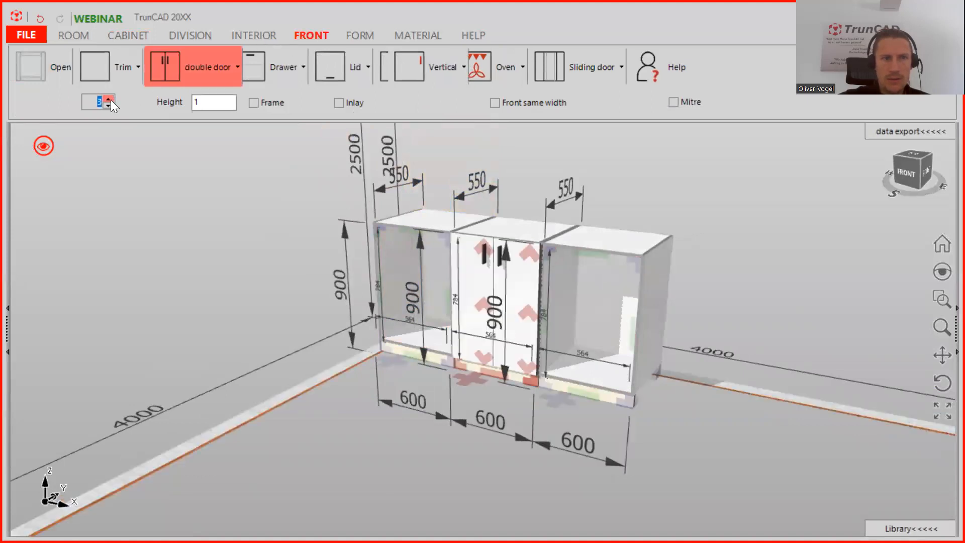
left_click(290, 62)
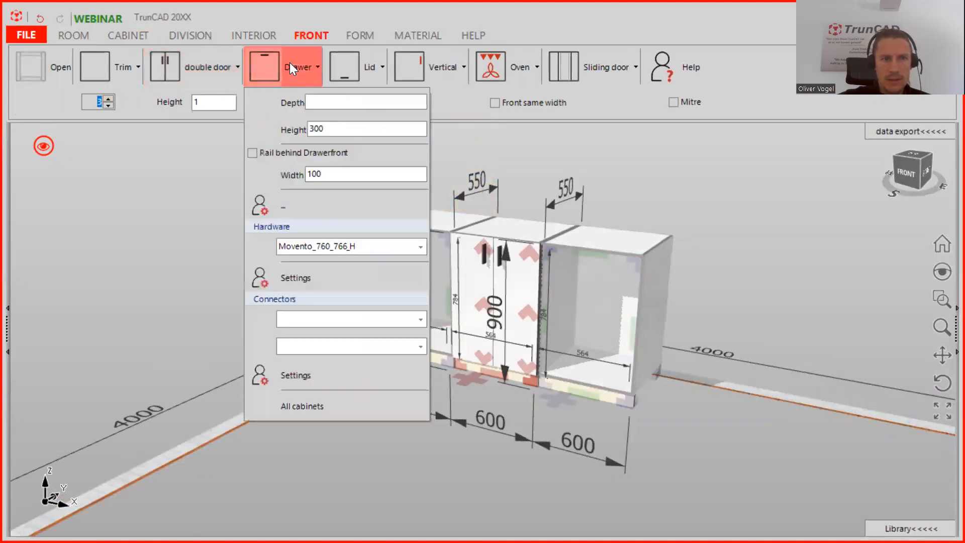
left_click_drag(289, 63, 577, 289)
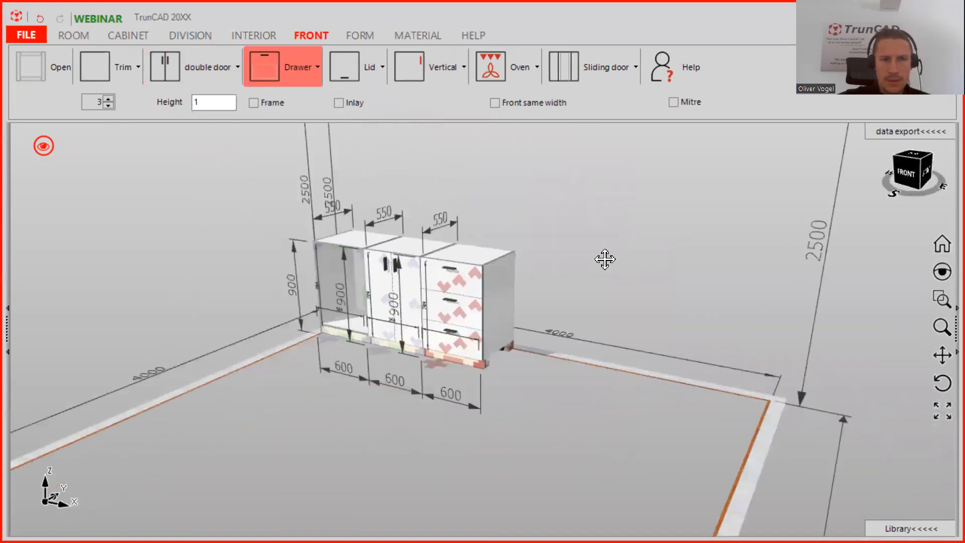
- Reopen the data export and examine the combined amounts of panels, doors, drawer parts and fittings for the three cabinets
left_click(884, 135)
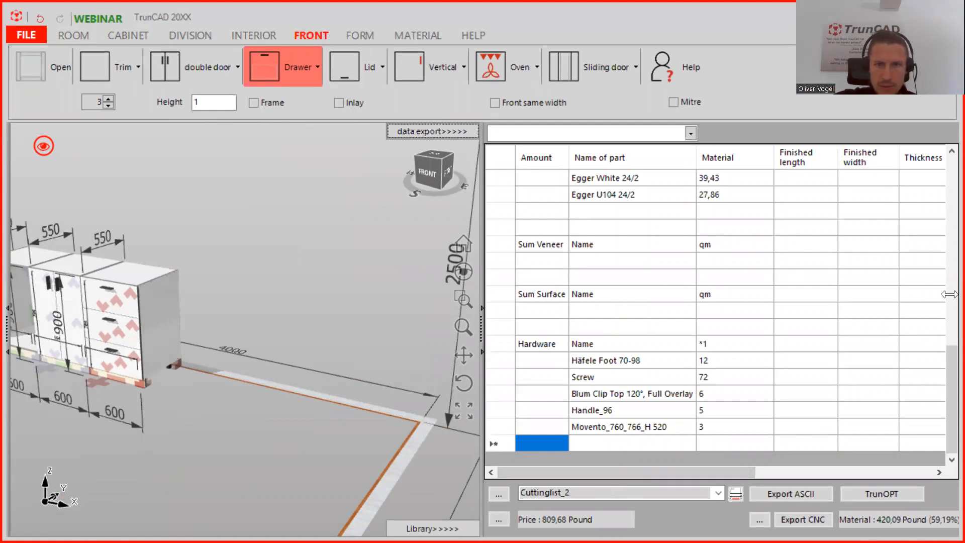
scroll(727, 289, "up", 6)
scroll(726, 290, "up", 3)
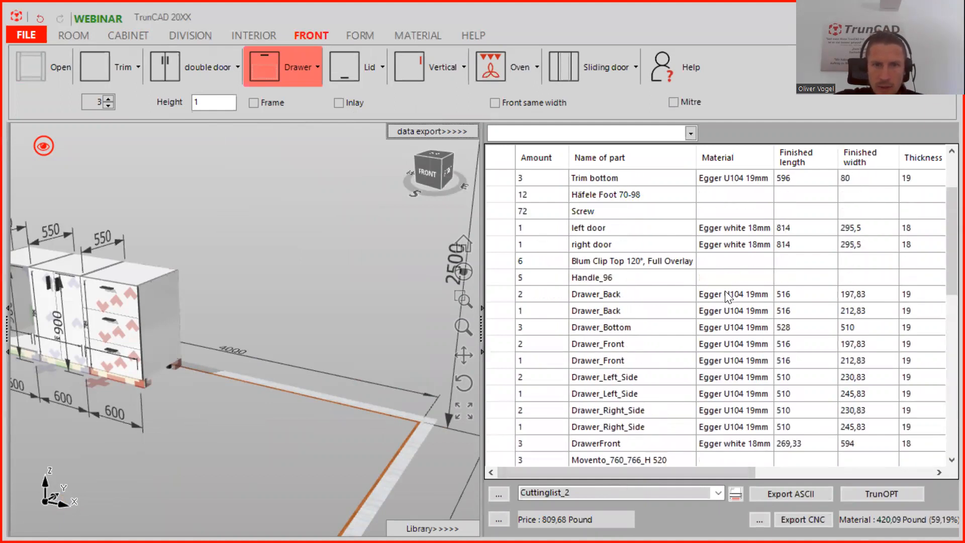
middle_click_drag(174, 256, 271, 255)
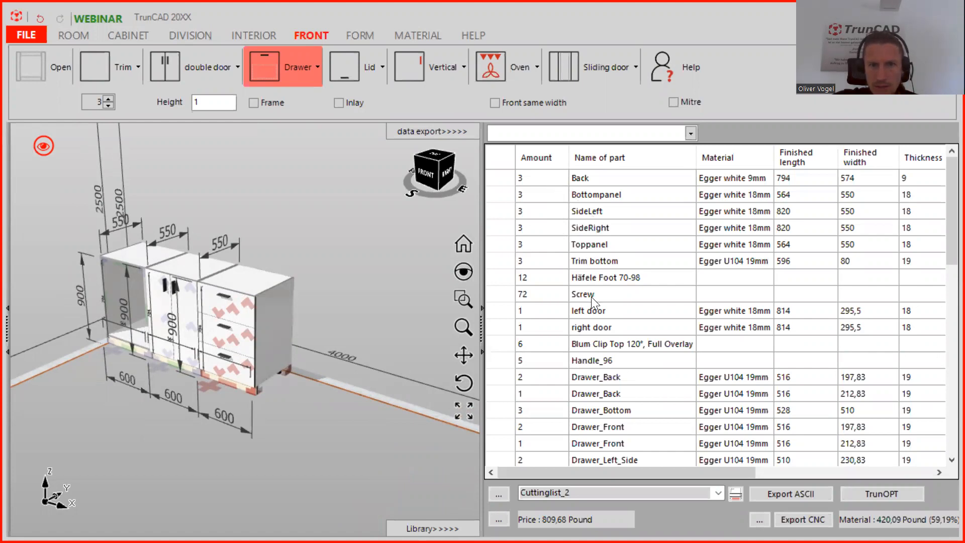
scroll(592, 297, "down", 1)
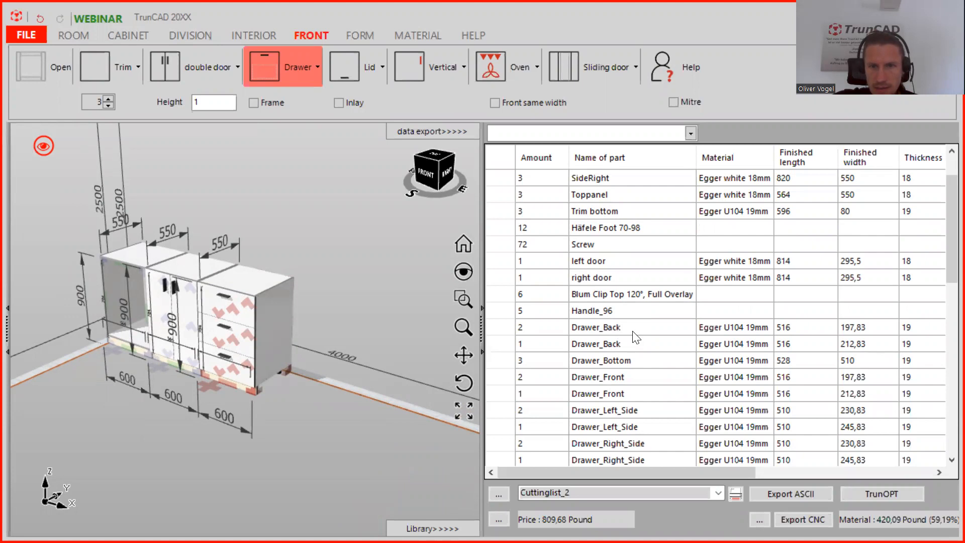
scroll(632, 366, "down", 2)
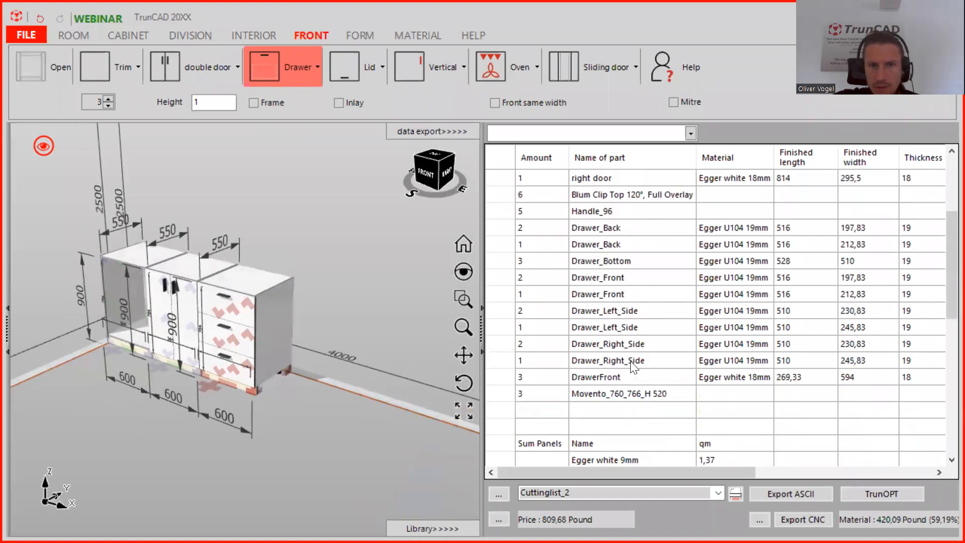
scroll(628, 347, "up", 3)
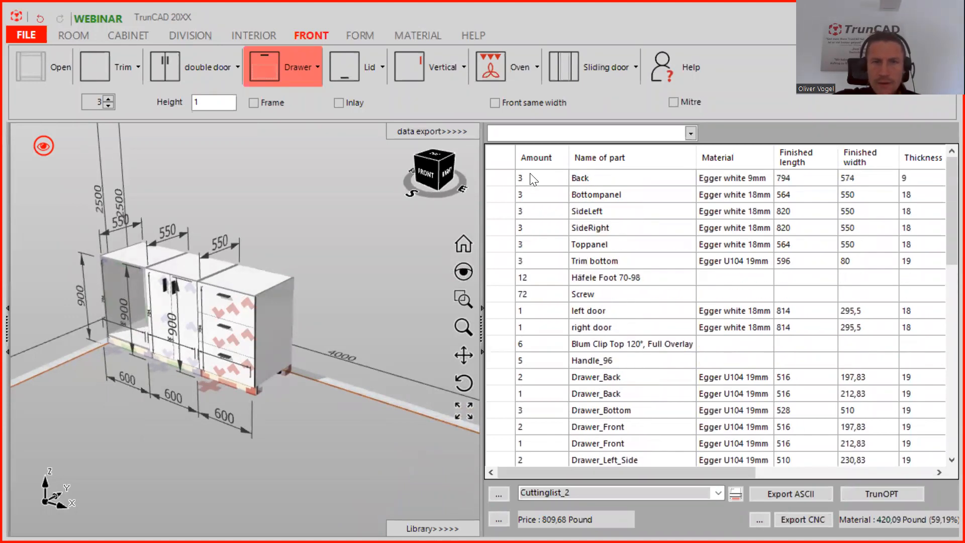
scroll(555, 264, "down", 3)
scroll(555, 267, "down", 3)
scroll(729, 281, "up", 6)
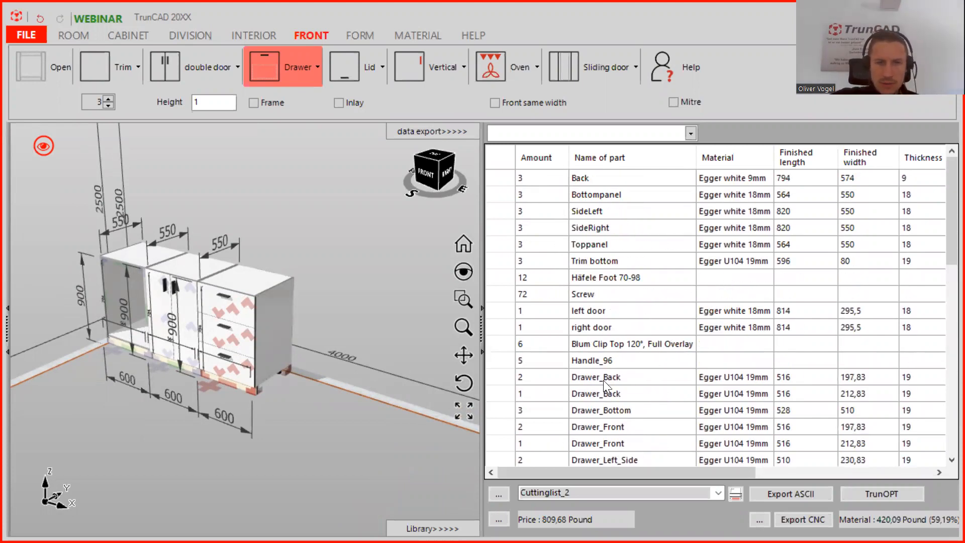
- Open the bill of material settings and load the Cuttinglist_2 template
left_click(498, 496)
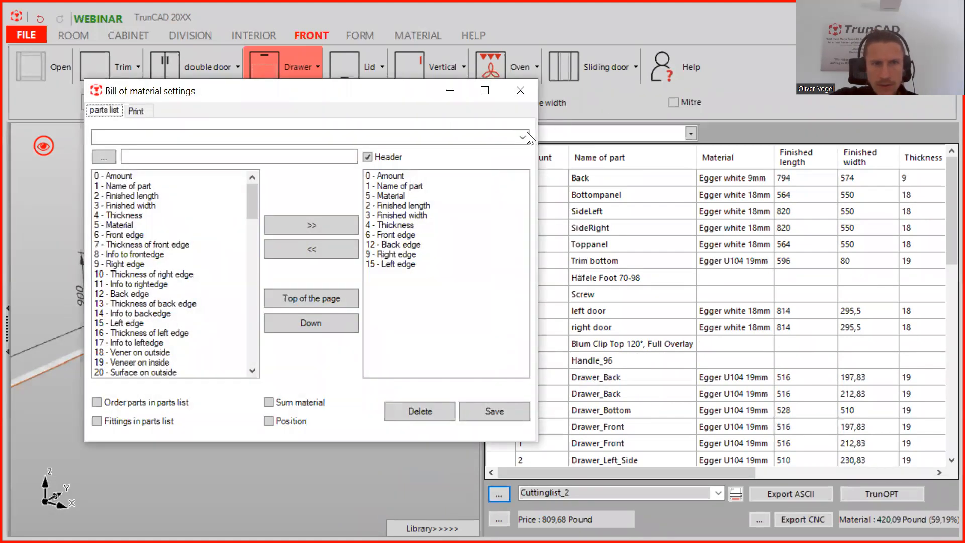
left_click(525, 135)
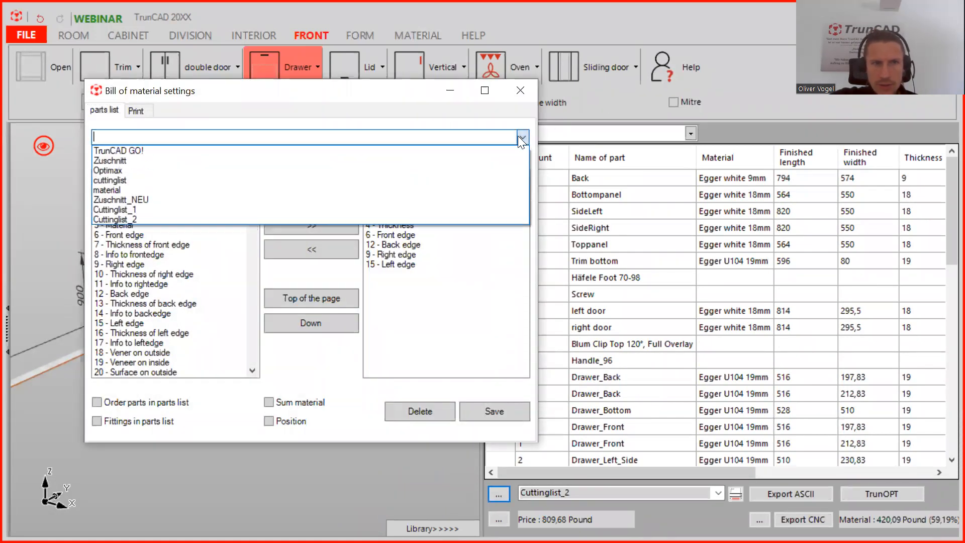
left_click(311, 218)
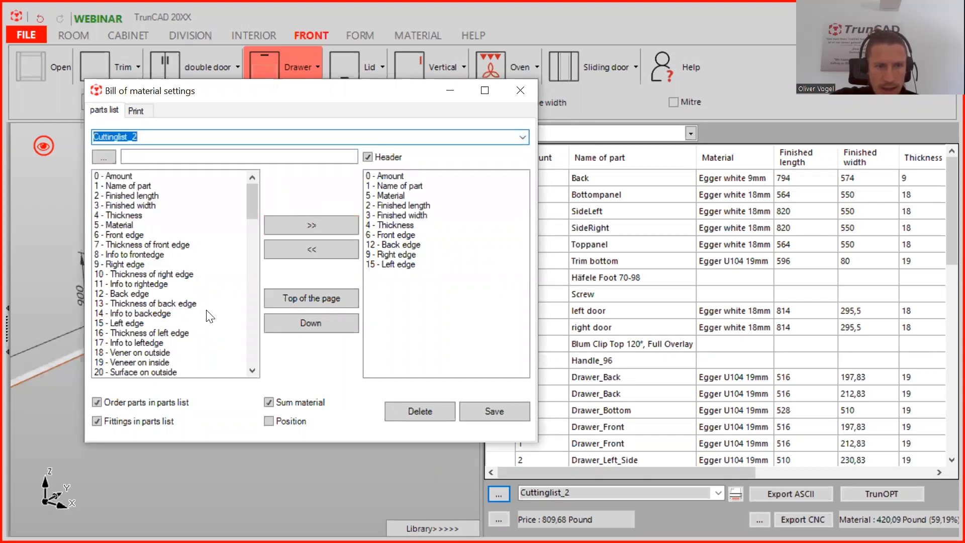
- Enable the Position option in the bill of material settings and save the template as Cuttinglist_3
left_click(270, 422)
left_click(164, 136)
left_click(165, 136)
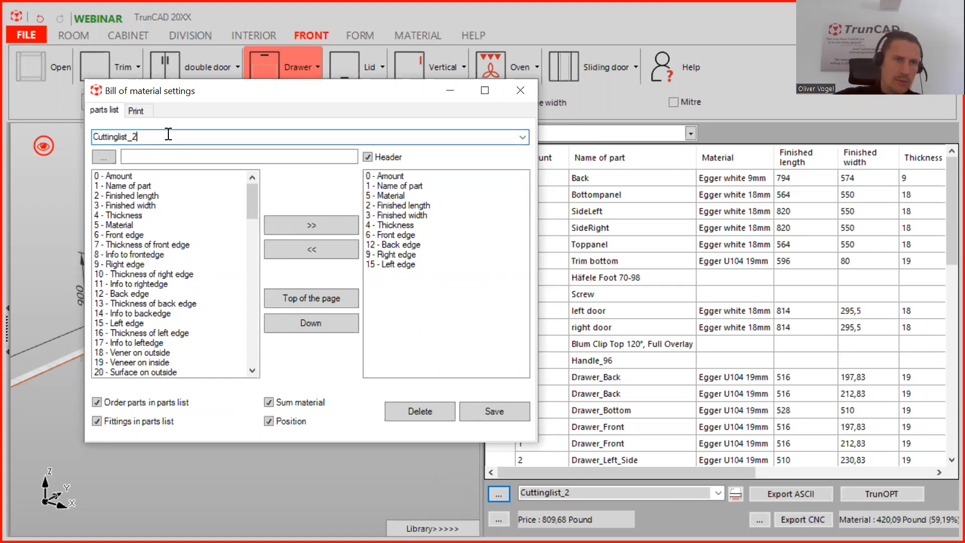
key("BackSpace")
type("3")
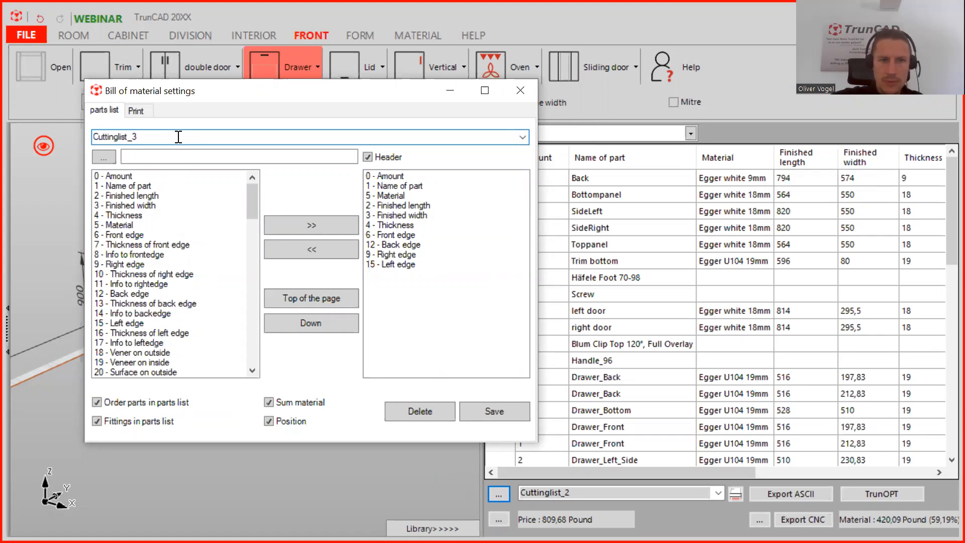
left_click(503, 419)
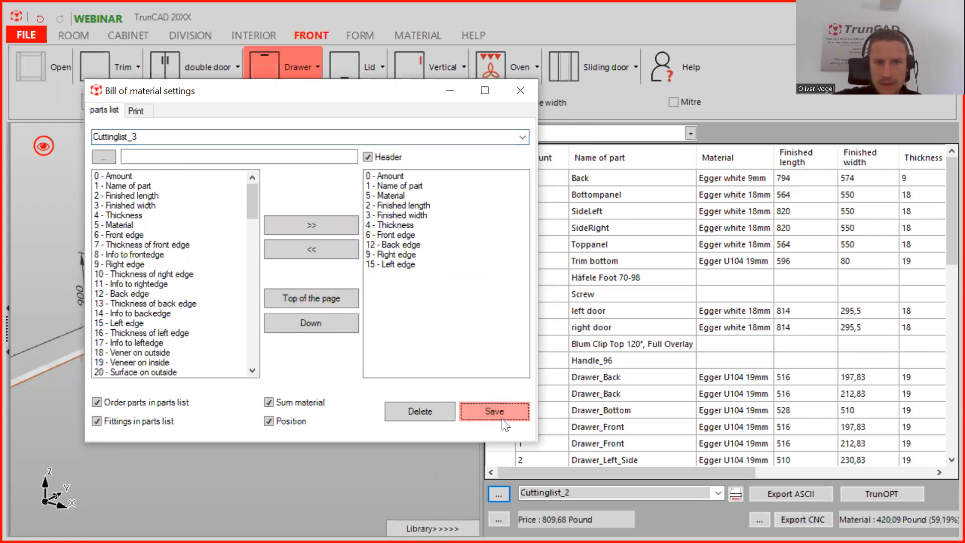
left_click(518, 92)
- Apply the Cuttinglist_3 template to the parts list and return to the start of the list
left_click(719, 492)
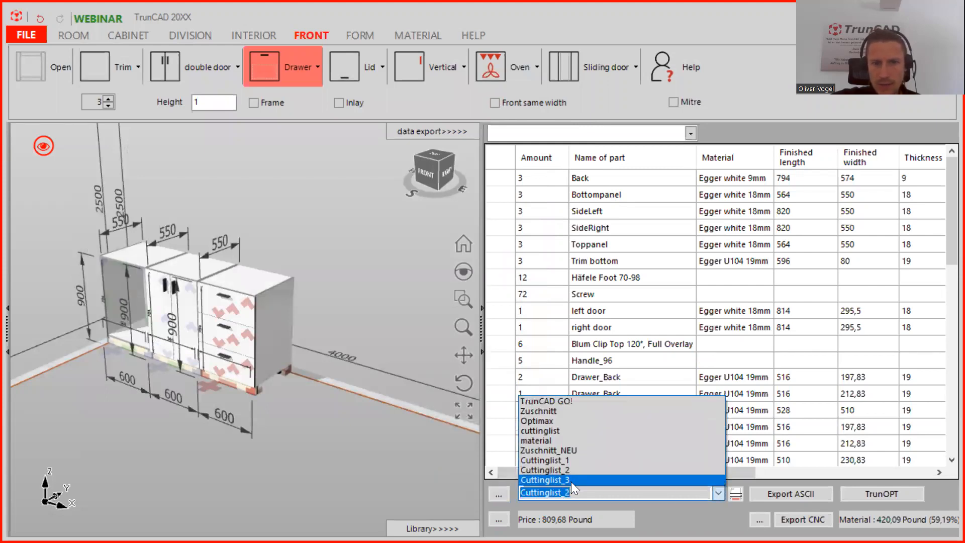
left_click(571, 481)
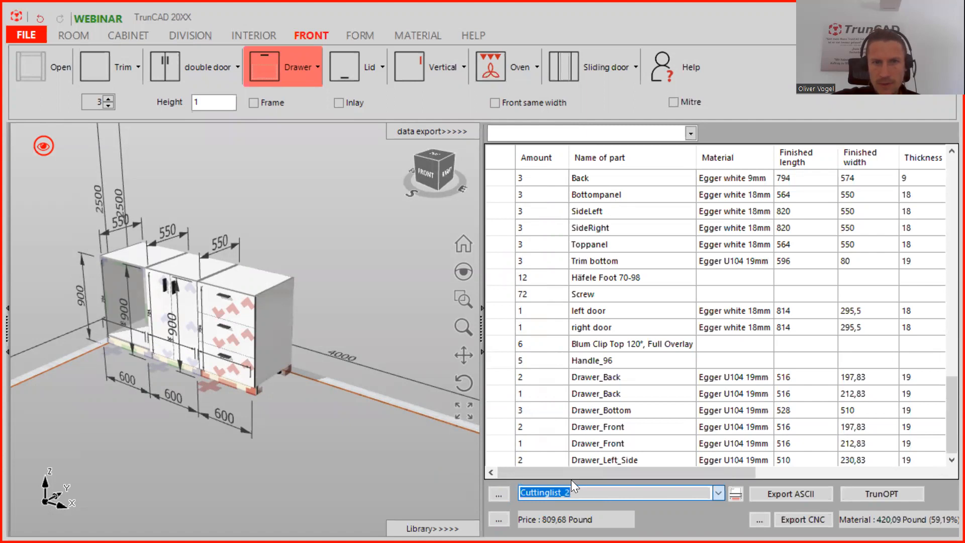
scroll(729, 317, "up", 10)
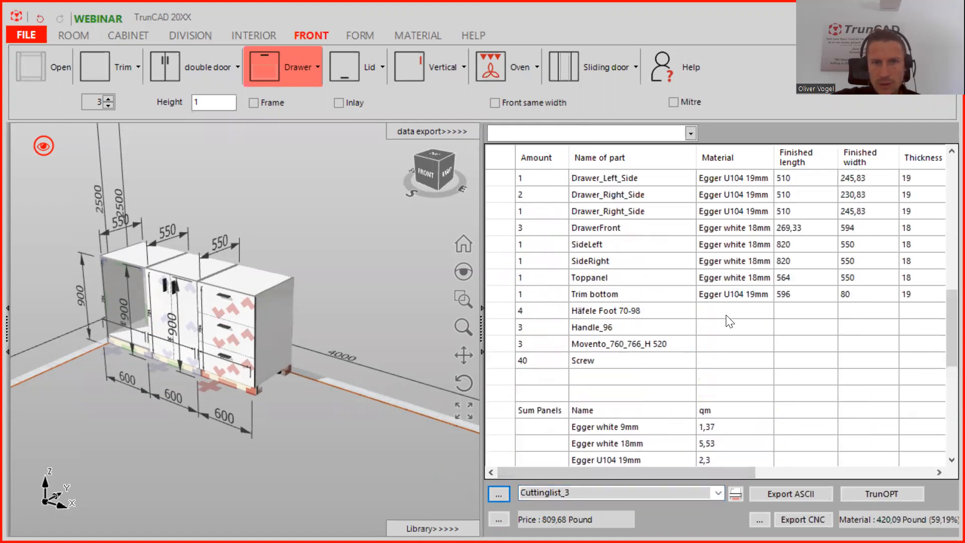
scroll(726, 315, "up", 8)
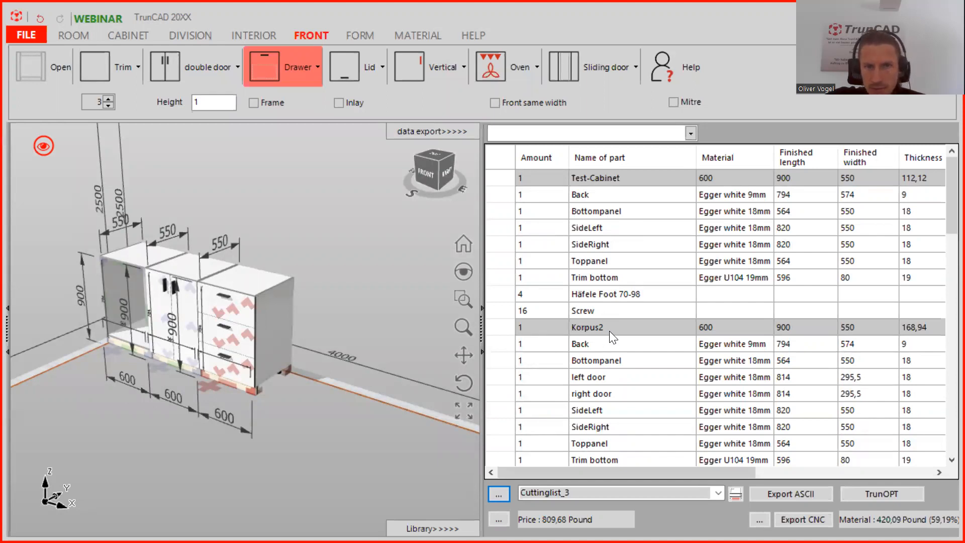
- Examine the parts and fittings listed separately under each of the three cabinet positions
scroll(610, 332, "down", 4)
scroll(658, 335, "up", 2)
scroll(660, 341, "up", 2)
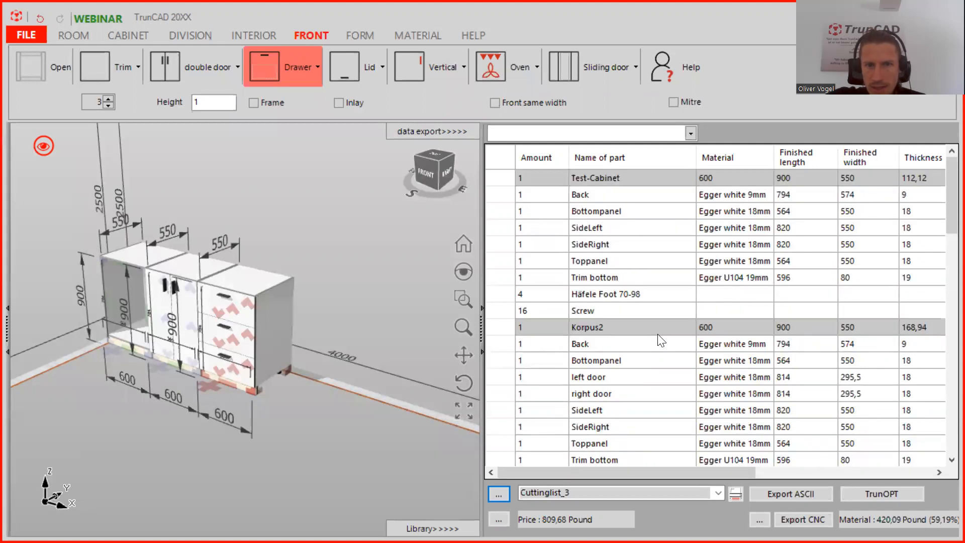
scroll(586, 238, "down", 7)
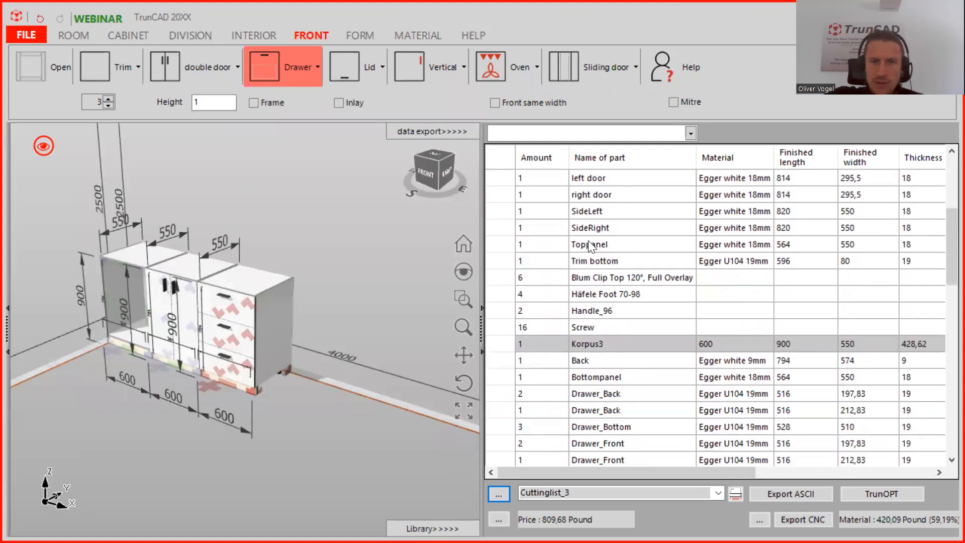
scroll(589, 240, "down", 1)
scroll(588, 241, "up", 5)
scroll(589, 241, "down", 5)
scroll(590, 240, "down", 5)
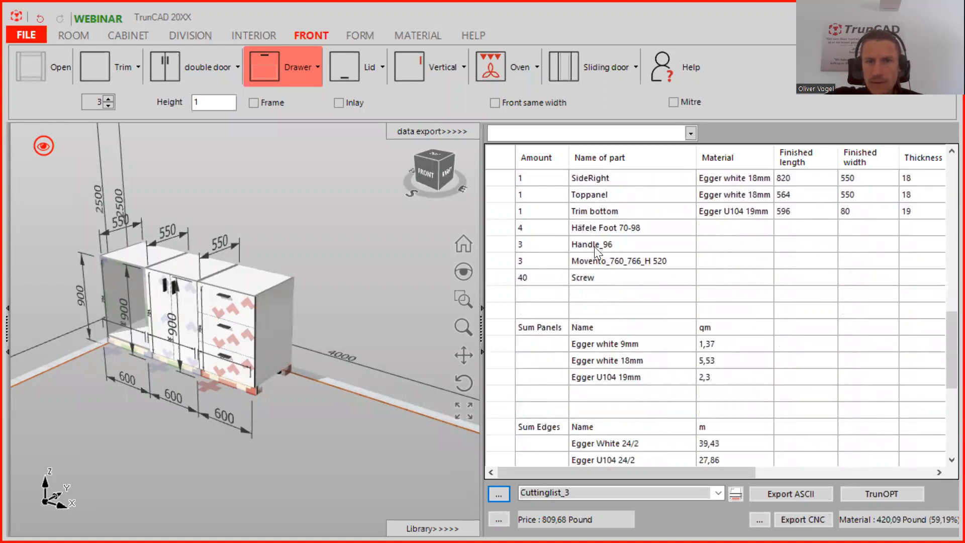
scroll(598, 252, "up", 12)
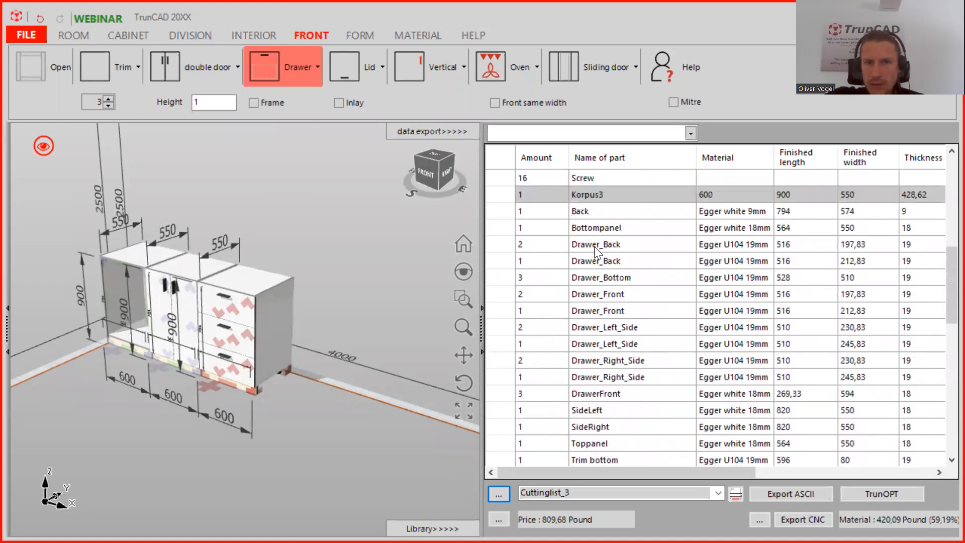
scroll(621, 257, "up", 3)
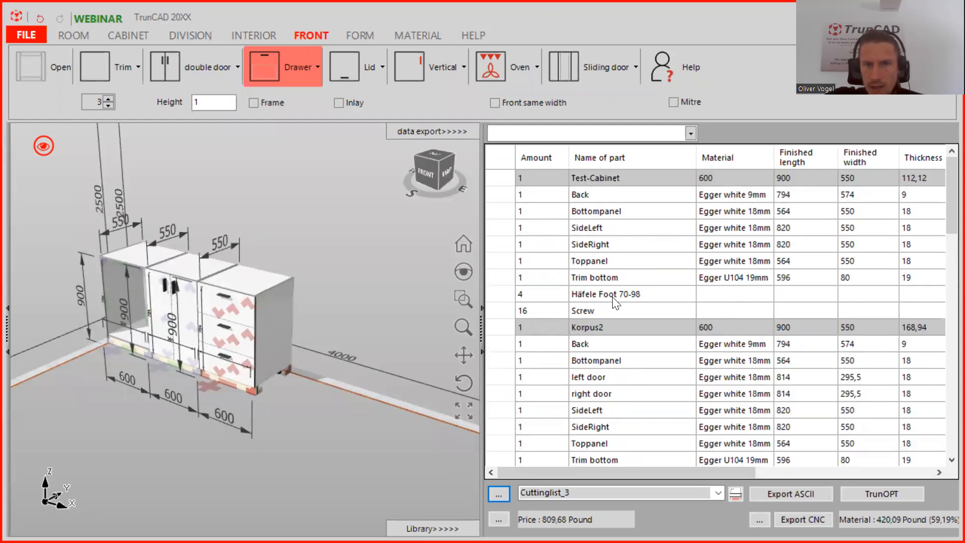
scroll(613, 297, "down", 3)
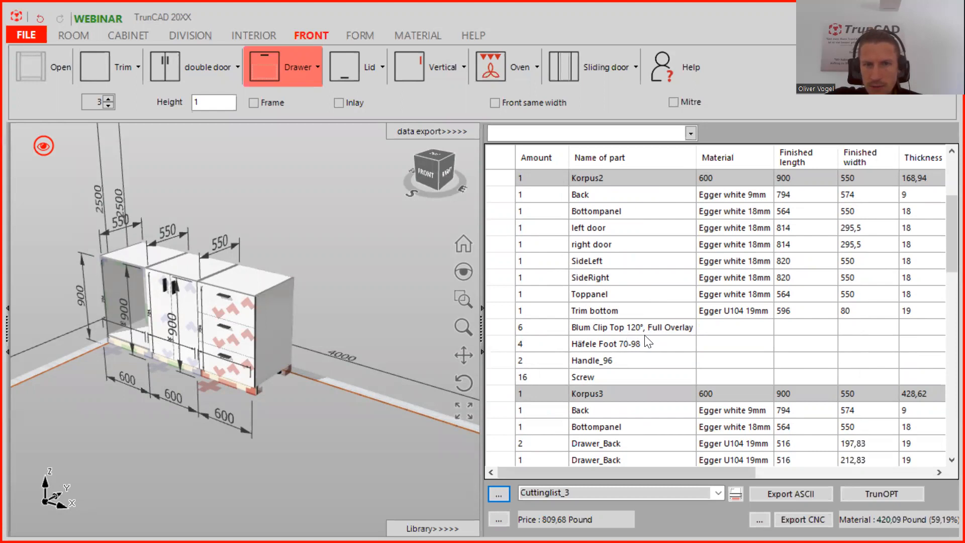
scroll(648, 342, "down", 7)
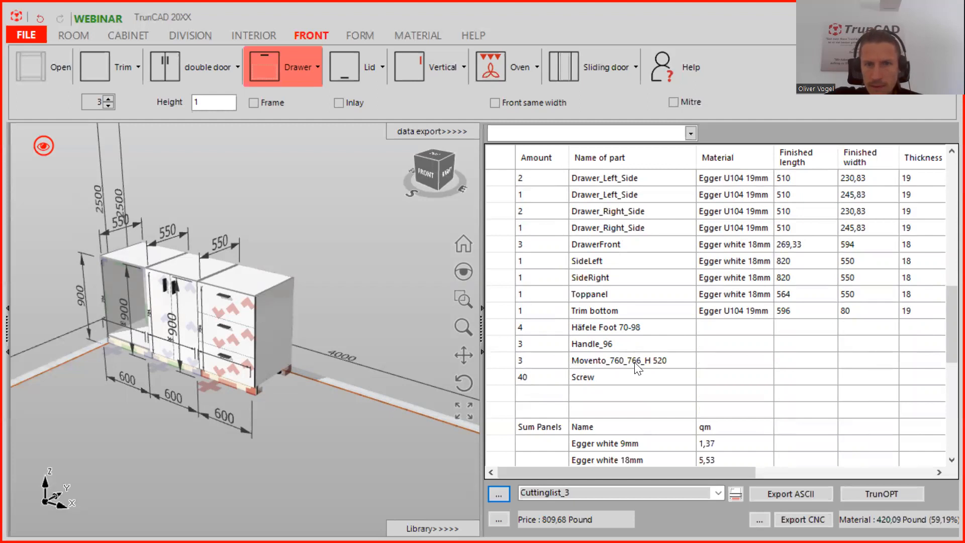
scroll(634, 368, "up", 4)
scroll(642, 366, "down", 3)
scroll(640, 355, "up", 2)
- Check the summed panel, edge, veneer, surface and hardware quantities against the position-based parts list
scroll(643, 358, "down", 4)
scroll(641, 356, "down", 3)
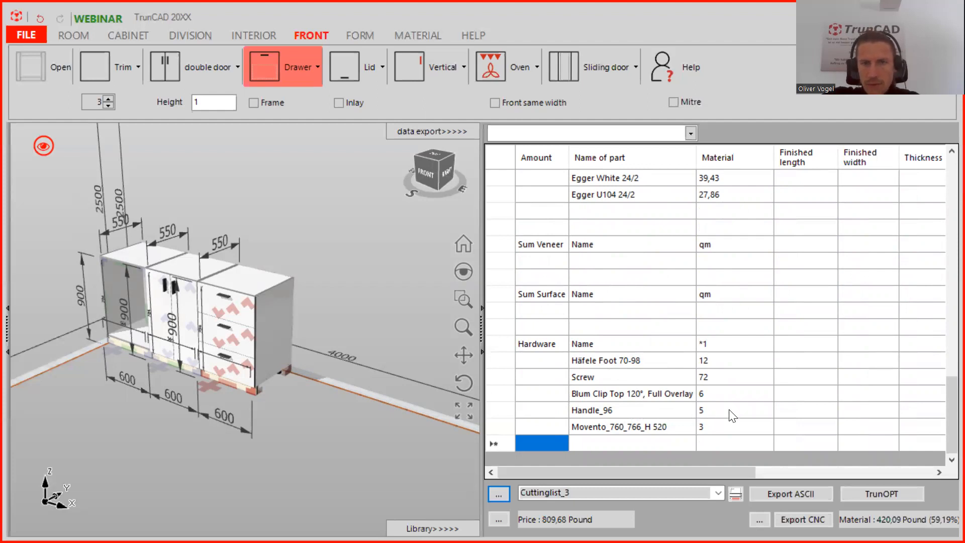
scroll(732, 411, "up", 2)
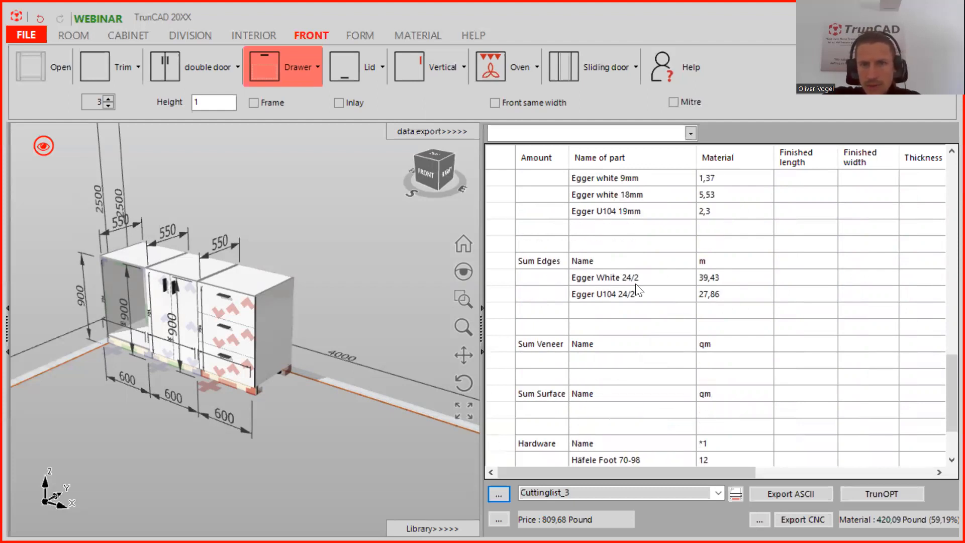
scroll(652, 291, "up", 2)
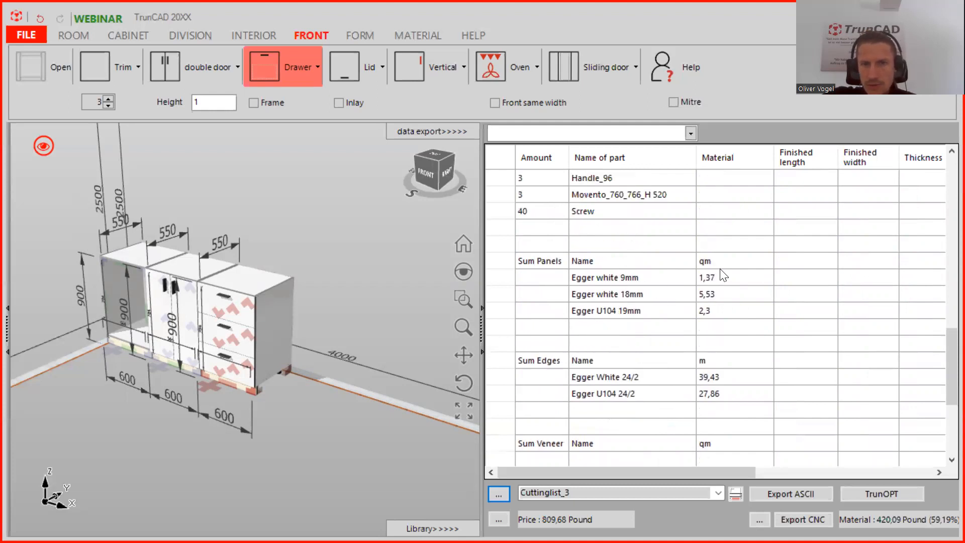
scroll(722, 275, "up", 3)
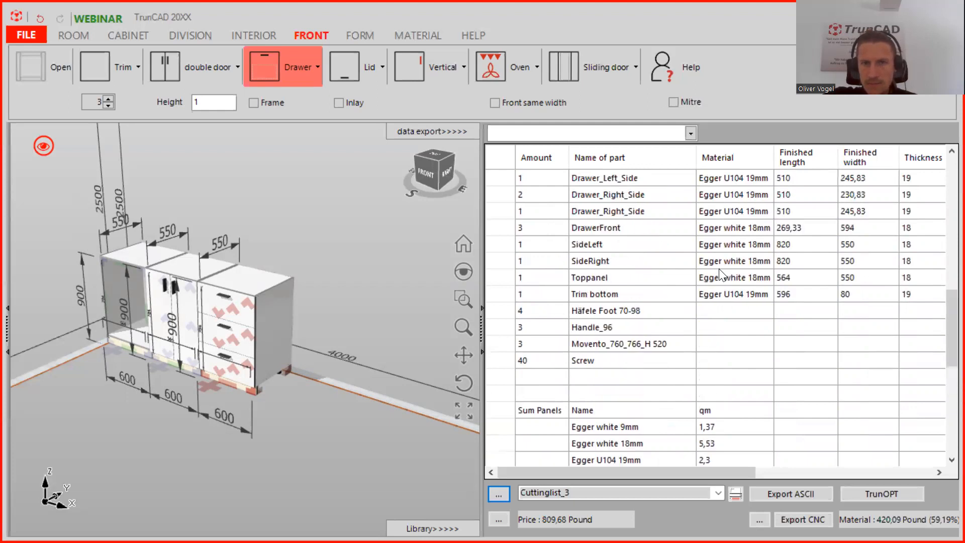
scroll(723, 275, "up", 6)
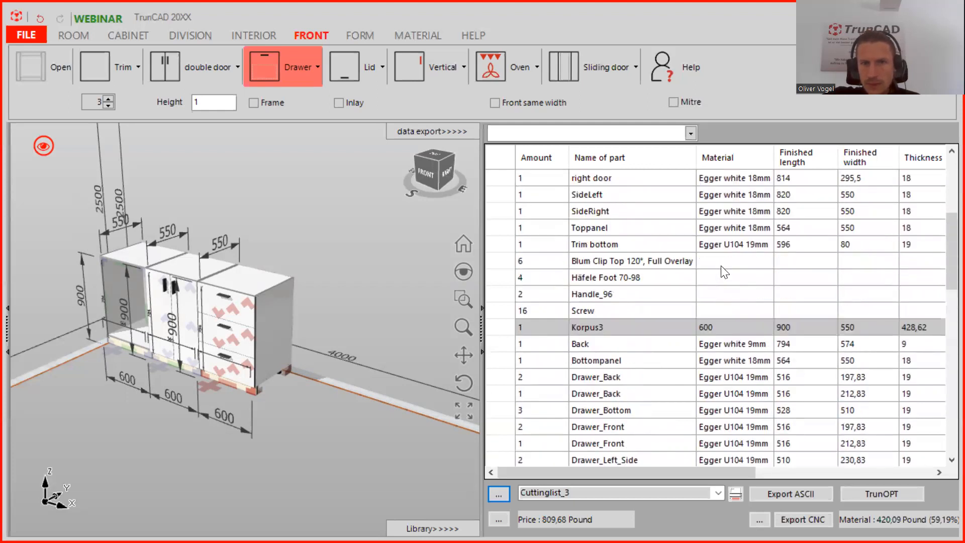
scroll(723, 272, "up", 4)
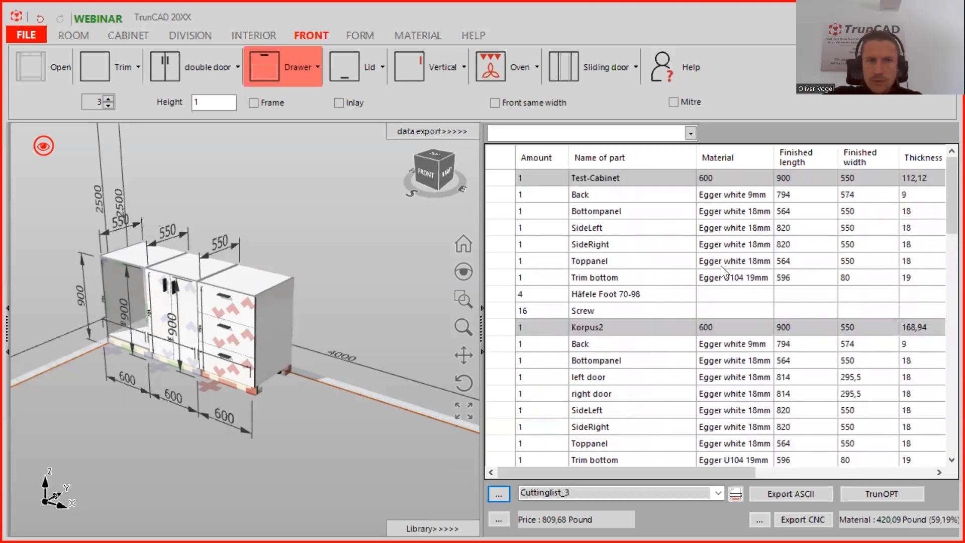
scroll(696, 274, "down", 6)
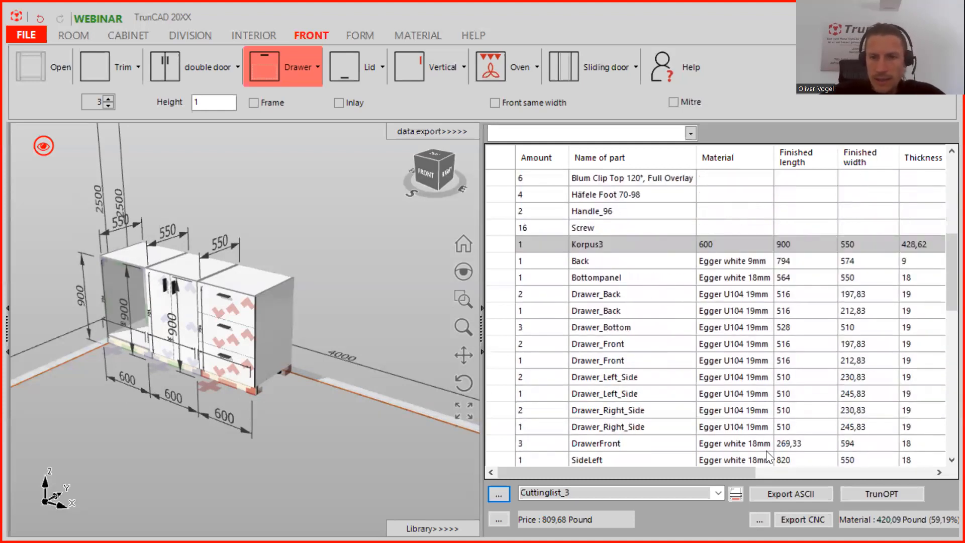
- Export the parts list as the CSV file Cuttinglist_webinar into the TrunCAD_Projekte folder
left_click(777, 493)
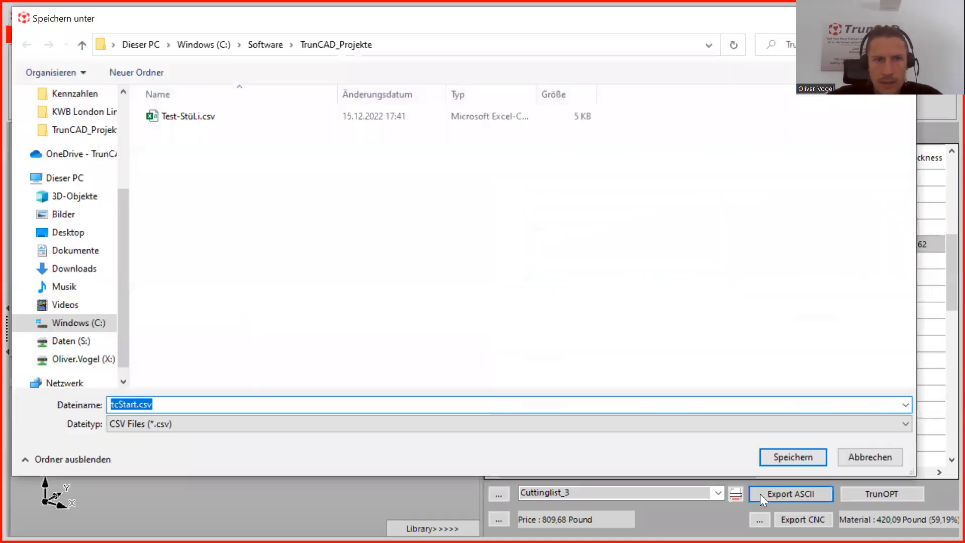
left_click(263, 44)
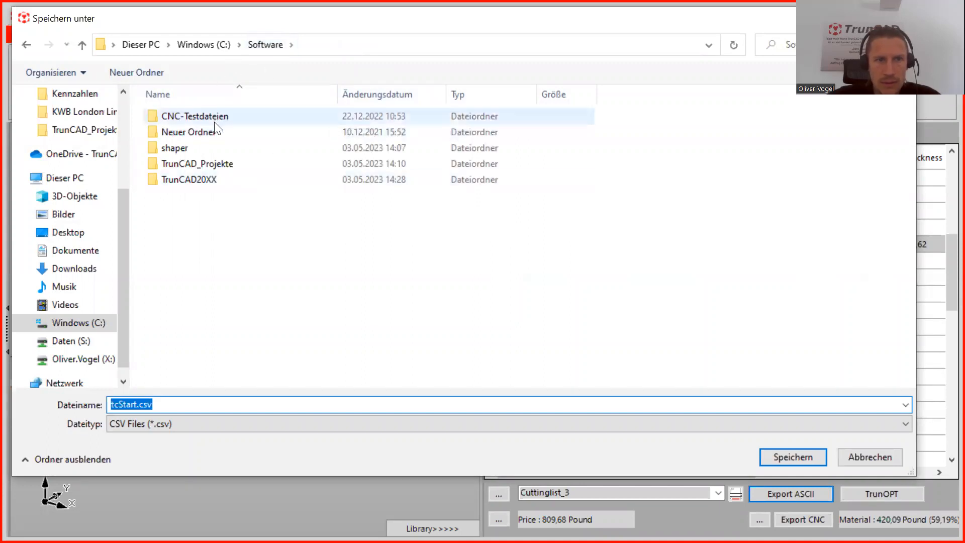
double_click(221, 166)
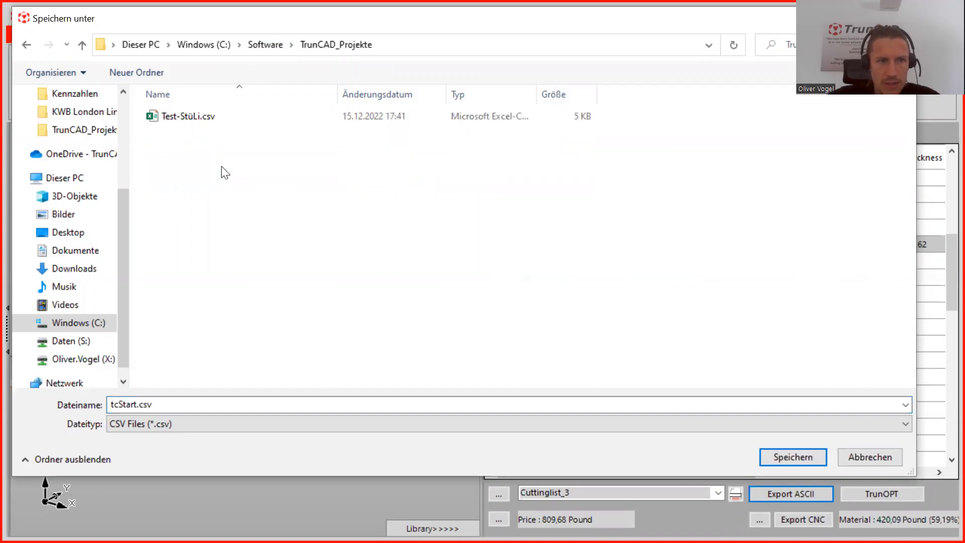
double_click(176, 405)
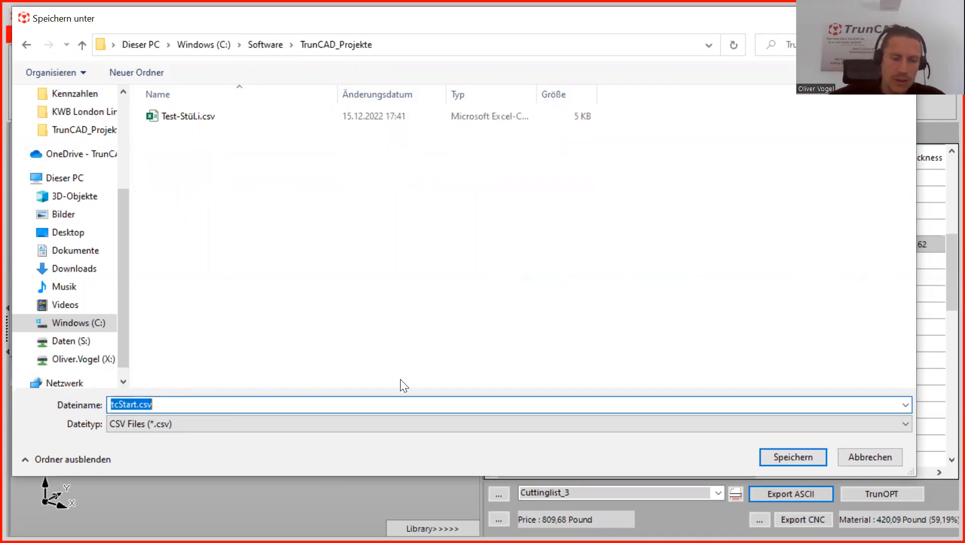
type("Cuttinglis")
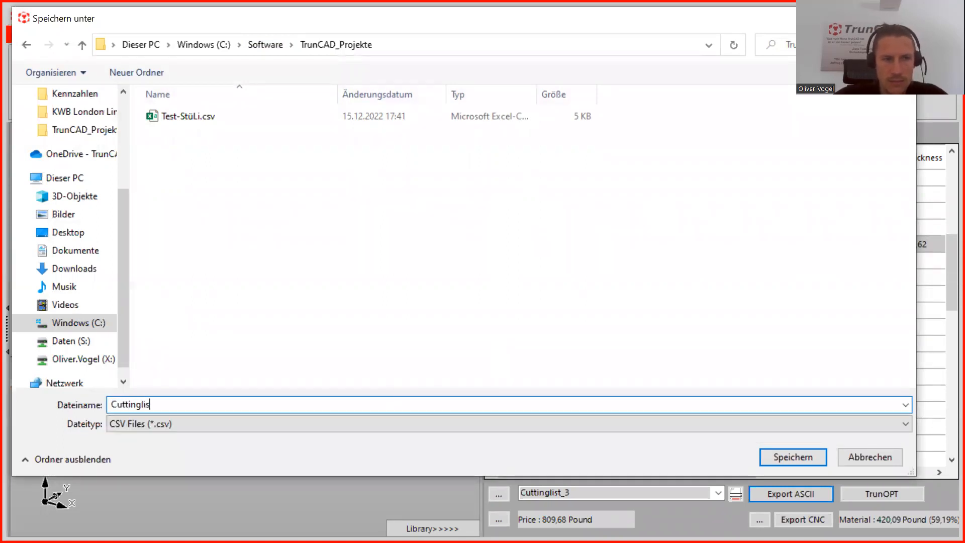
type("t_w")
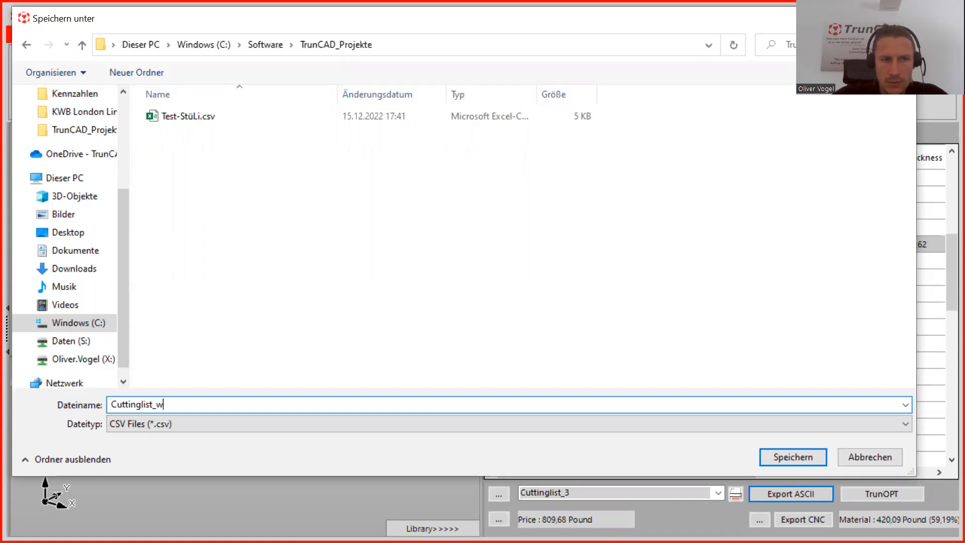
type("ebinar")
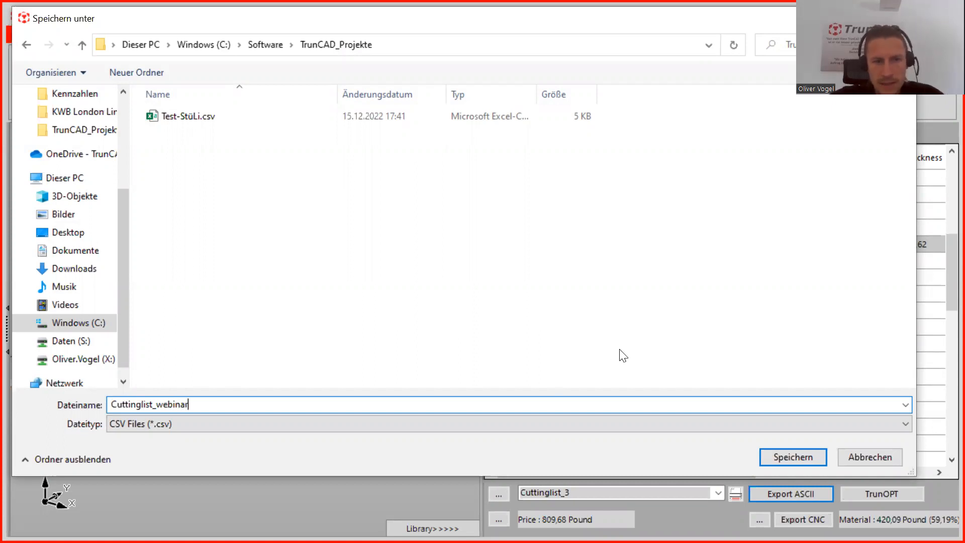
left_click(806, 458)
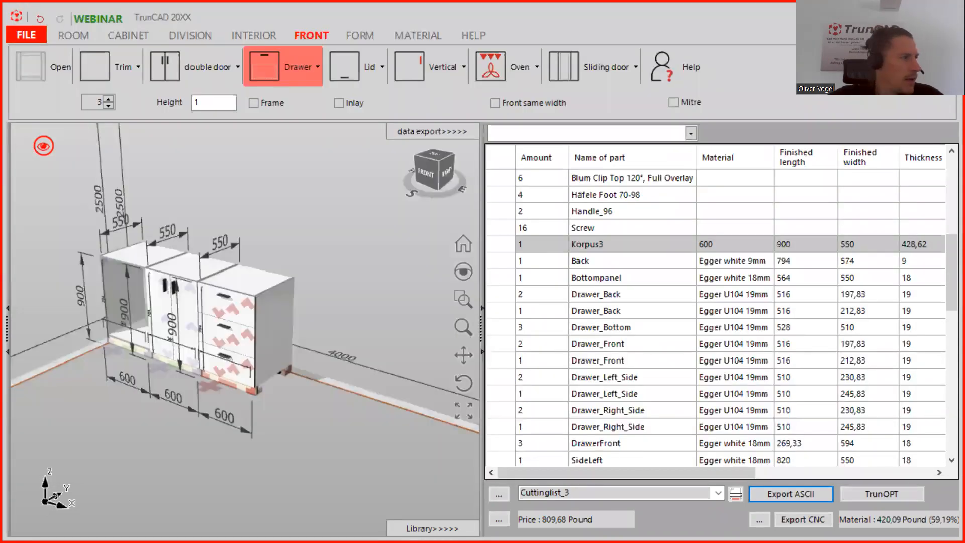
- Switch to File Explorer and open the TrunCAD_Projekte folder under Software
key("super+e")
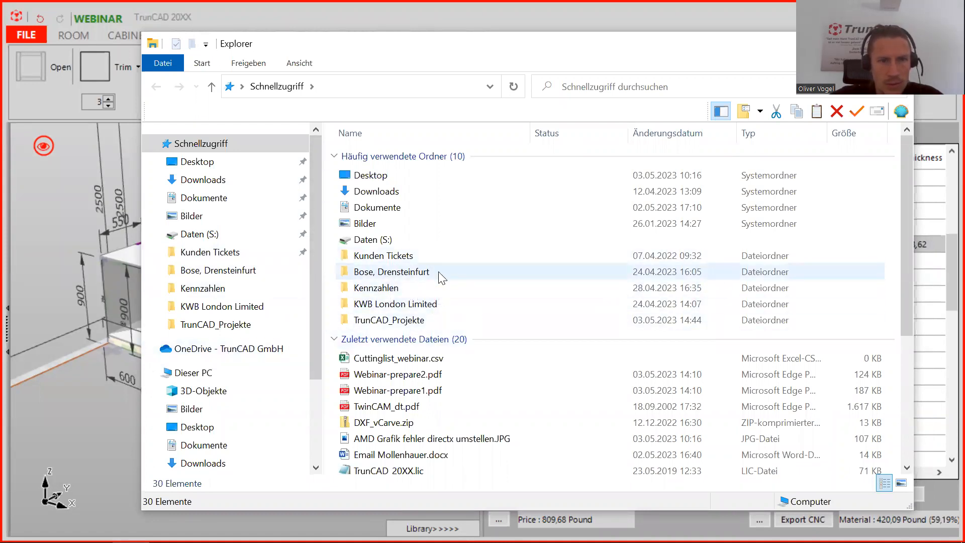
scroll(442, 278, "down", 3)
scroll(442, 274, "up", 3)
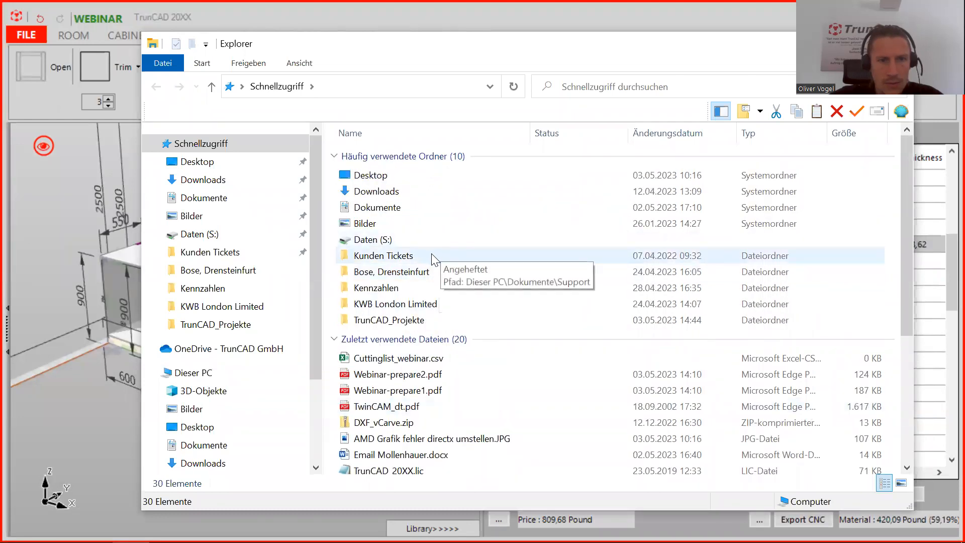
double_click(415, 320)
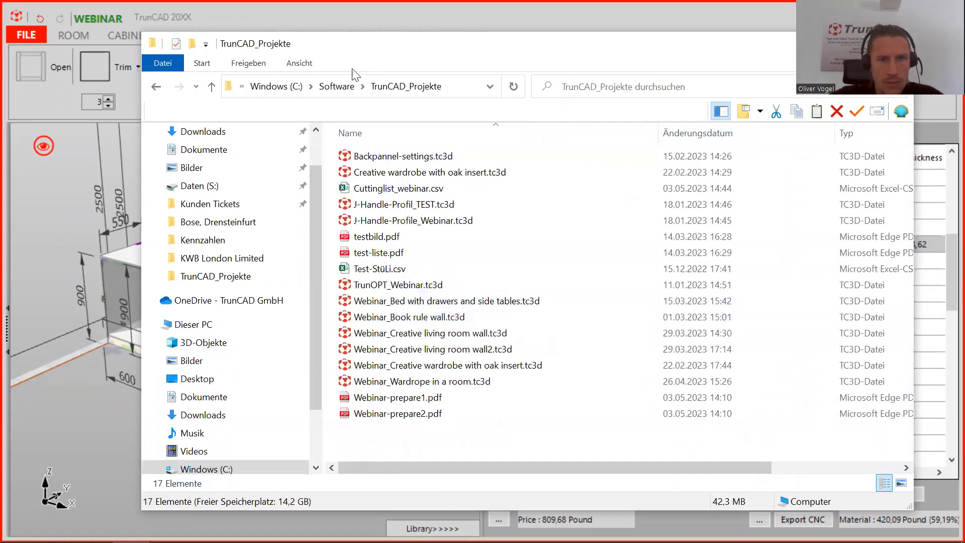
left_click(337, 86)
double_click(410, 204)
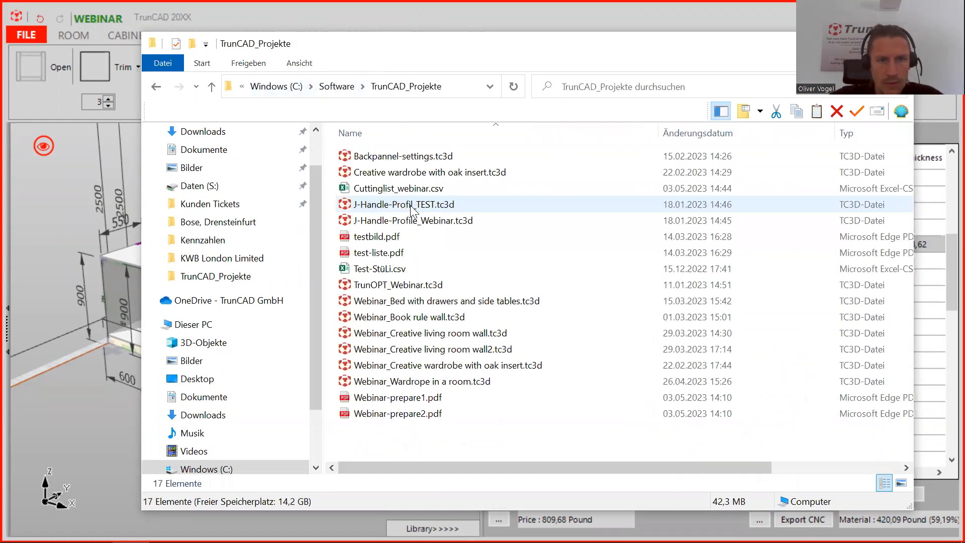
- Sort the folder by modification date with the newest files first and select Cuttinglist_webinar.csv
left_click(687, 133)
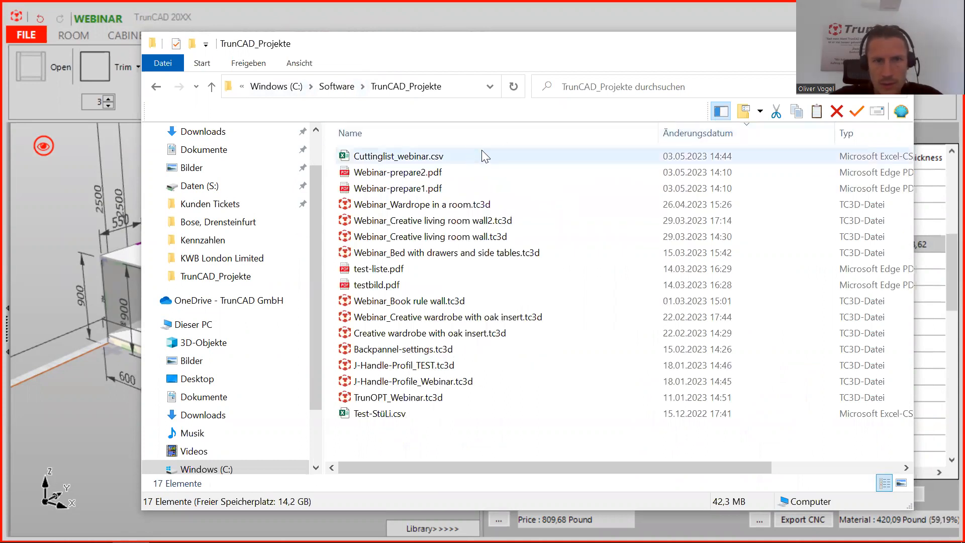
left_click(400, 156)
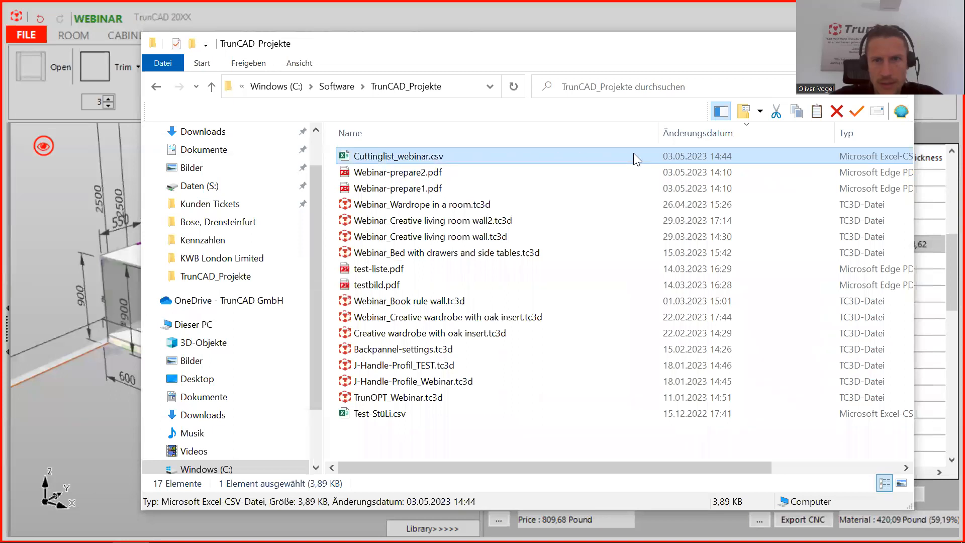
- Open Cuttinglist_webinar.csv in Excel and examine the exported parts and the column headings in row 1
double_click(395, 154)
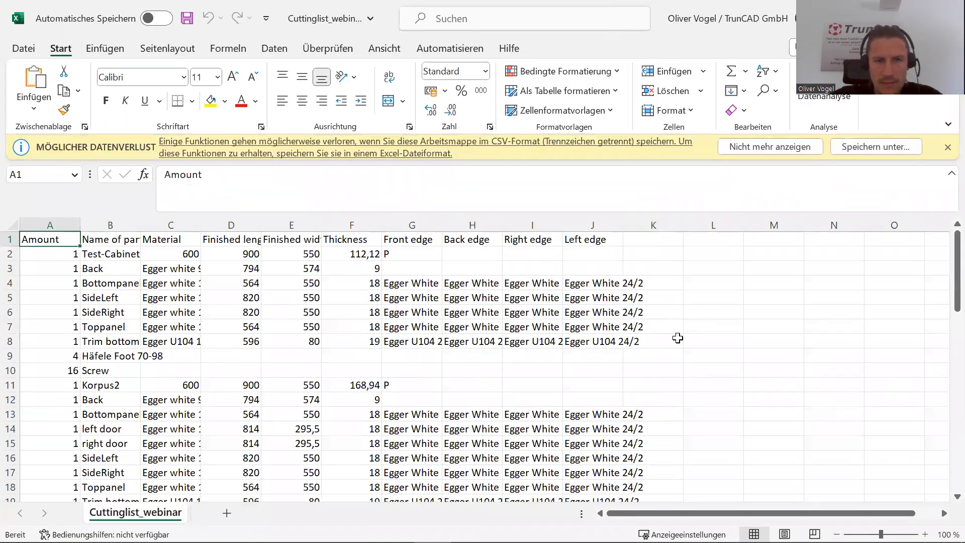
scroll(548, 319, "down", 5)
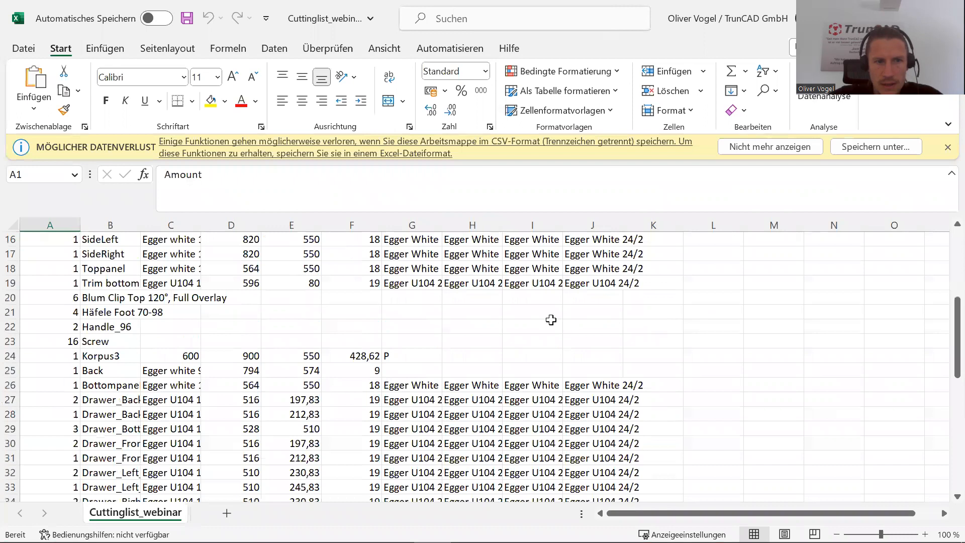
scroll(549, 321, "up", 5)
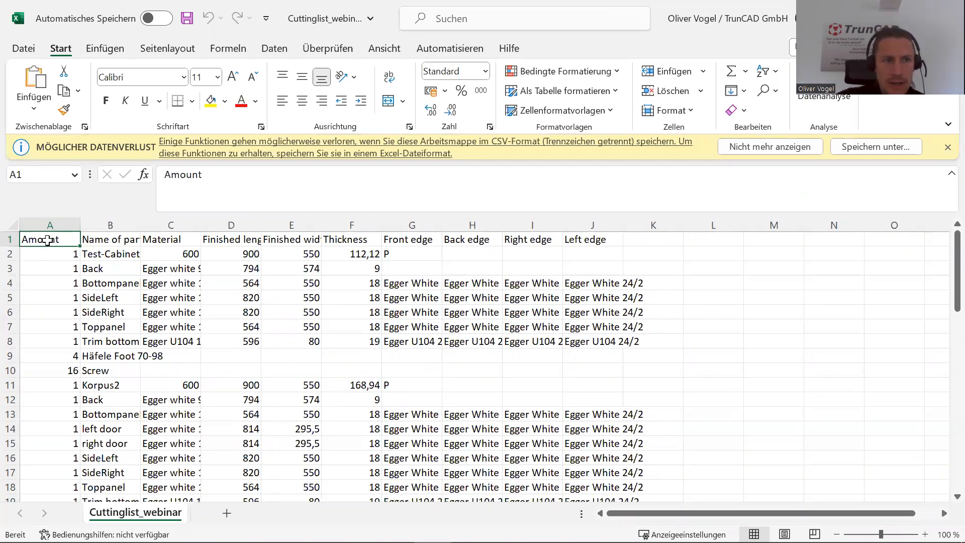
left_click_drag(56, 241, 630, 241)
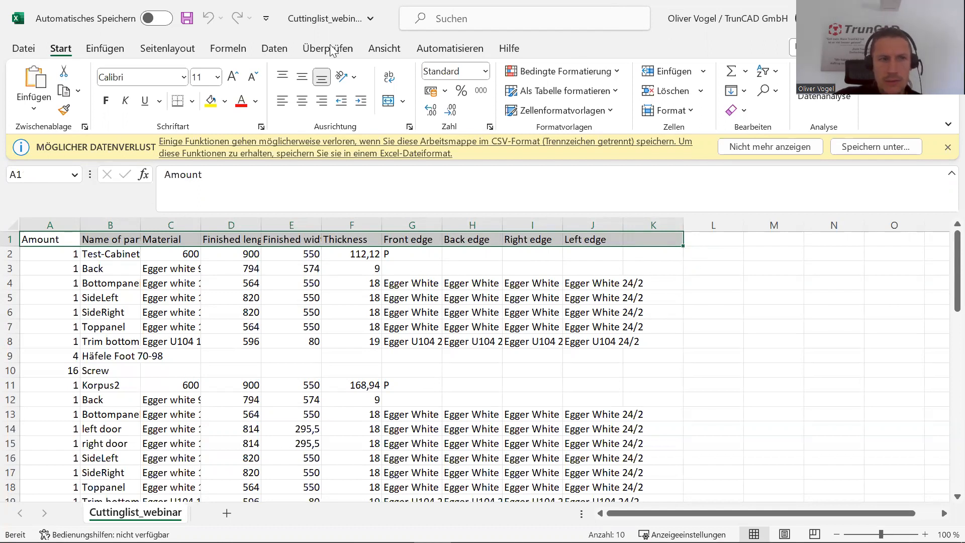
- Switch back to TrunCAD, load the Cuttinglist_3 template in the bill of material settings and turn off its Header option
key("alt+Tab")
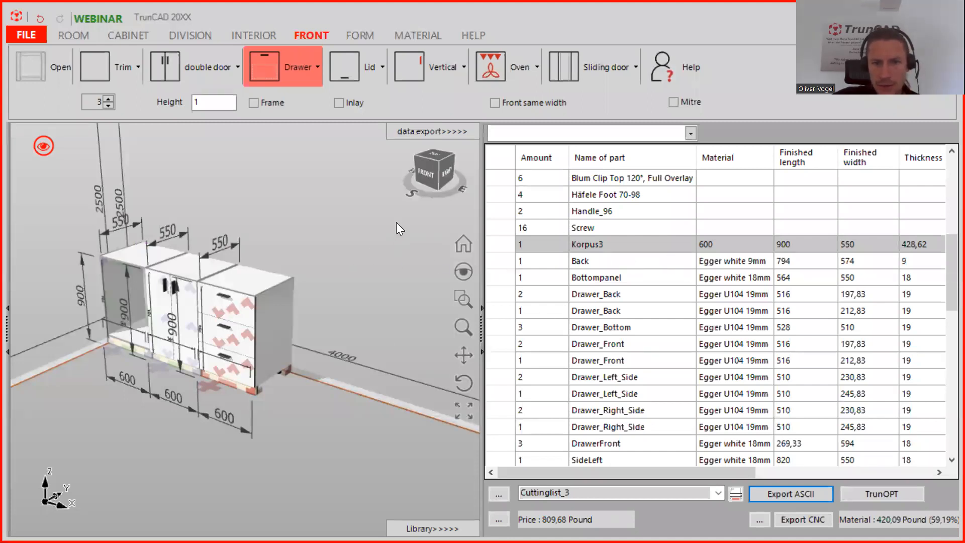
left_click(499, 500)
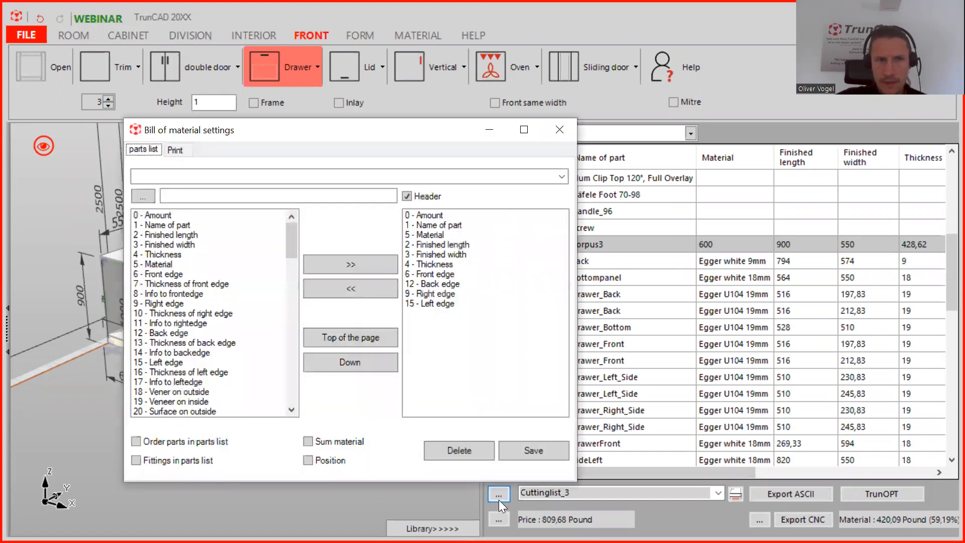
left_click(553, 176)
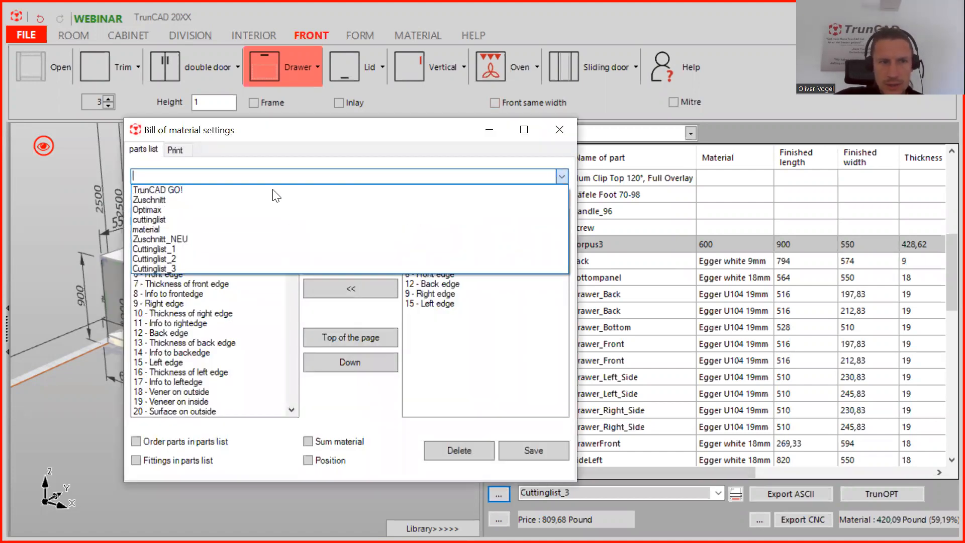
left_click(208, 267)
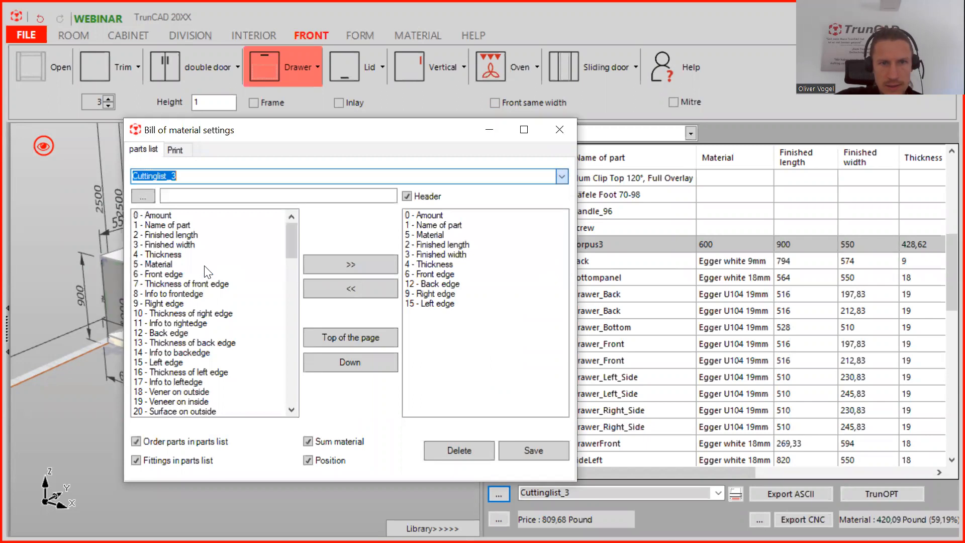
left_click(407, 196)
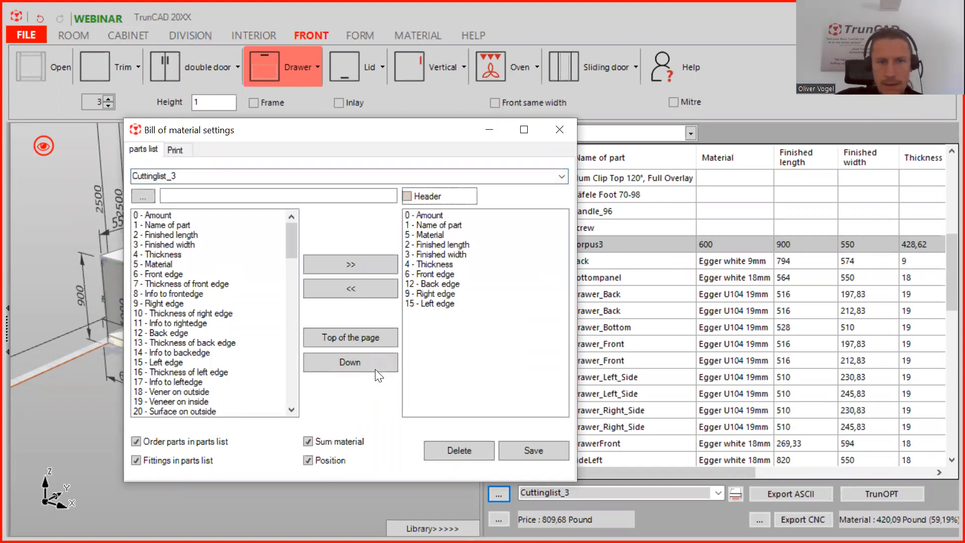
- Save the modified template under the name Cuttinglist_3-without Header and close the bill of material settings
double_click(206, 175)
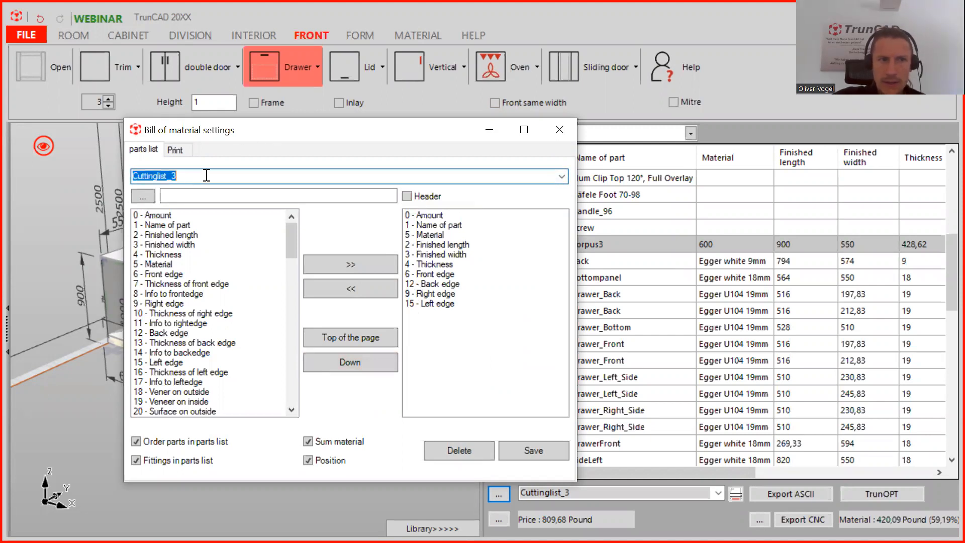
left_click(206, 174)
type("-withou")
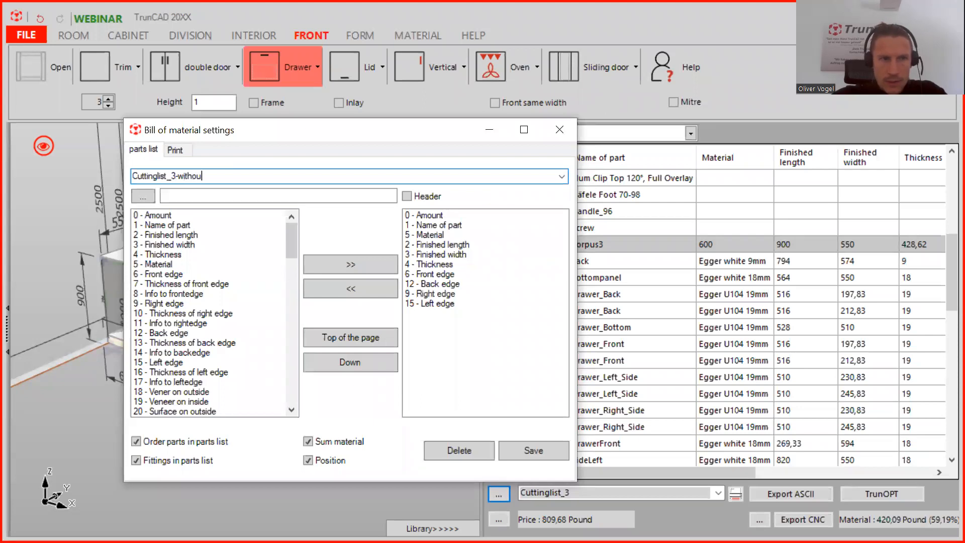
type("t Header")
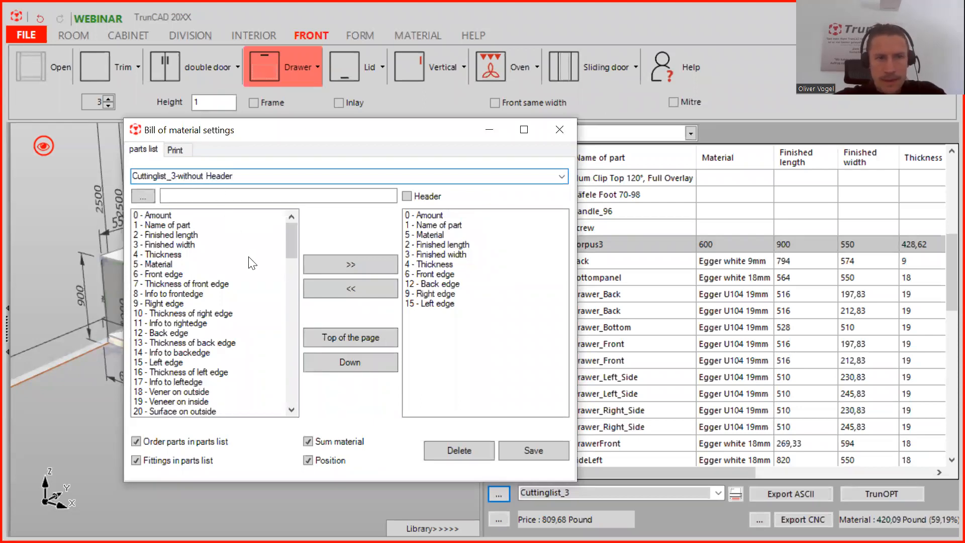
left_click(527, 447)
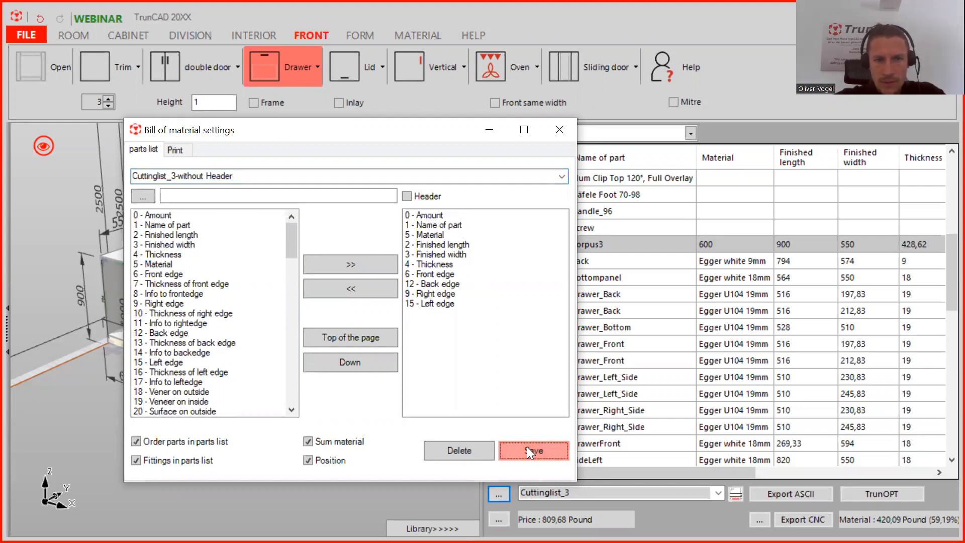
left_click(562, 129)
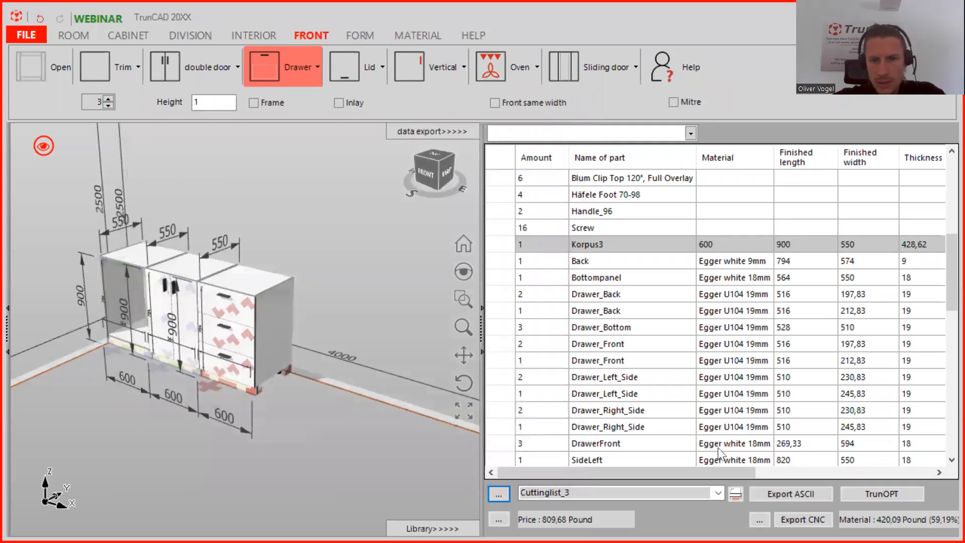
- Apply the Cuttinglist_3-without Header template to the parts list and review the list from its first row
left_click(719, 492)
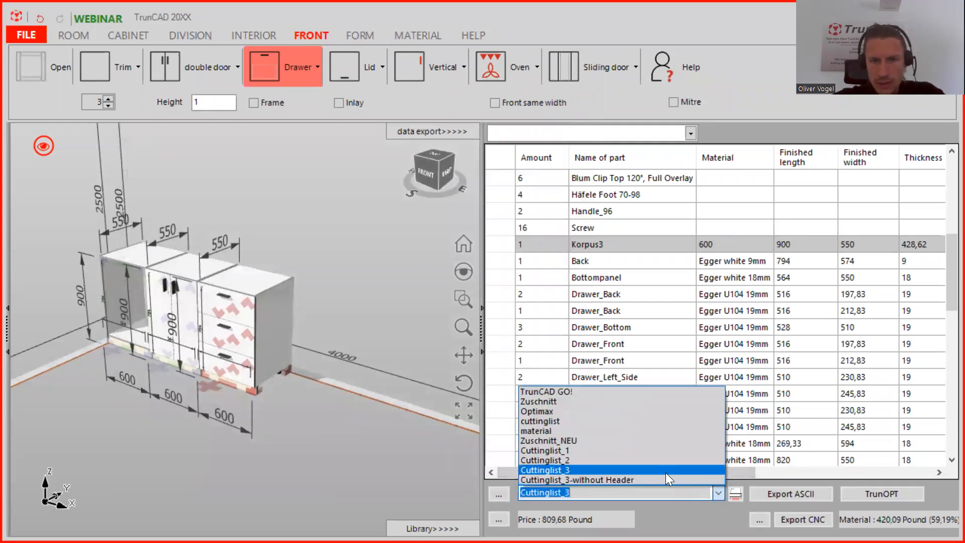
left_click(605, 480)
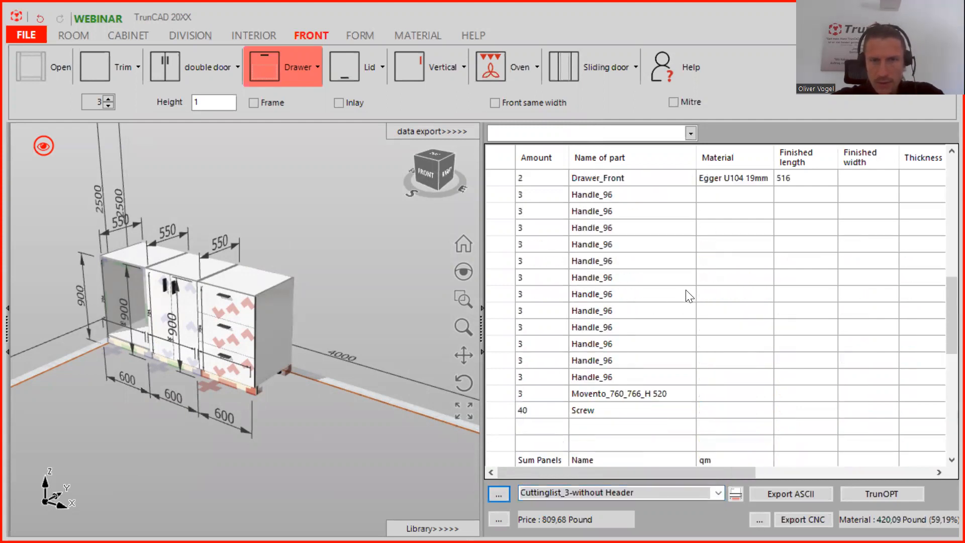
scroll(686, 289, "up", 10)
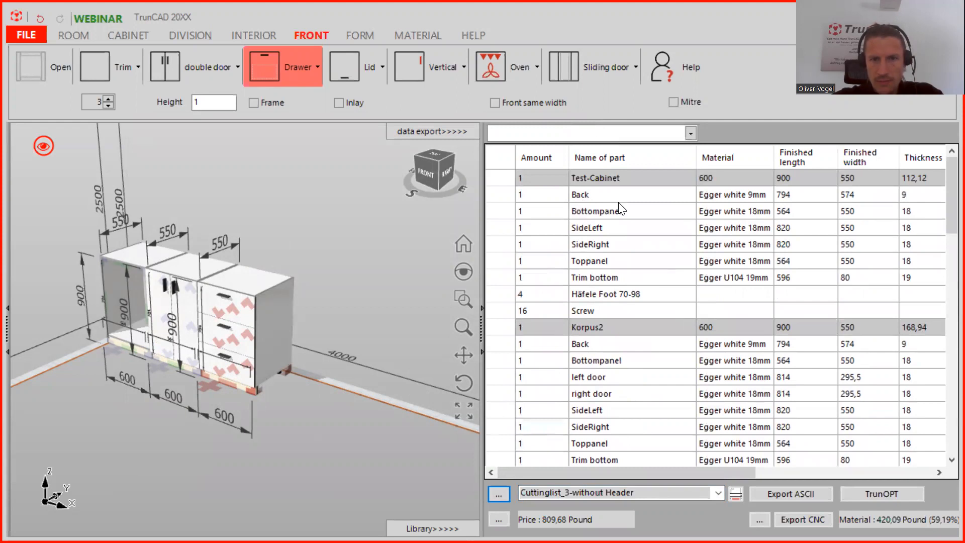
- Export the parts list as the CSV file Cuttinglist_webinar-without Header into the TrunCAD_Projekte folder
left_click(786, 495)
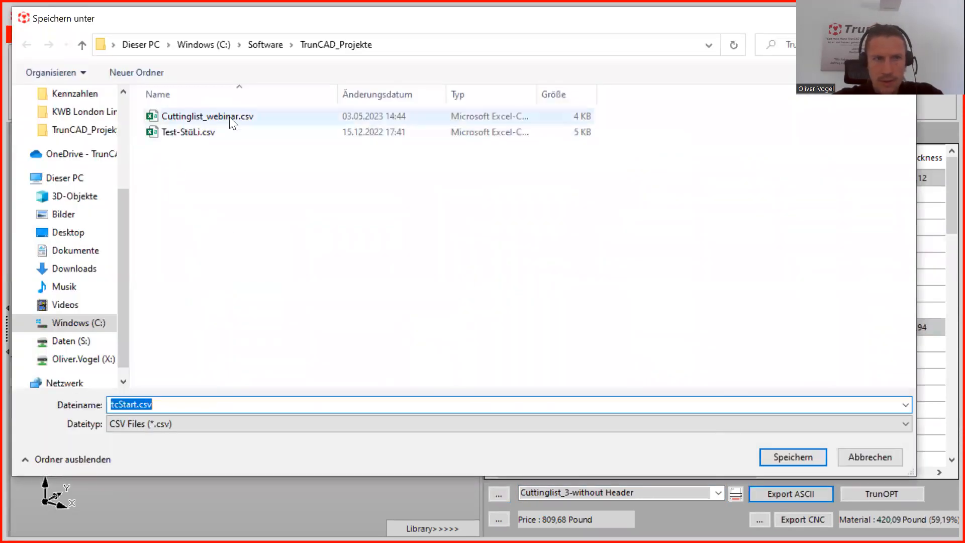
left_click(231, 122)
left_click(186, 405)
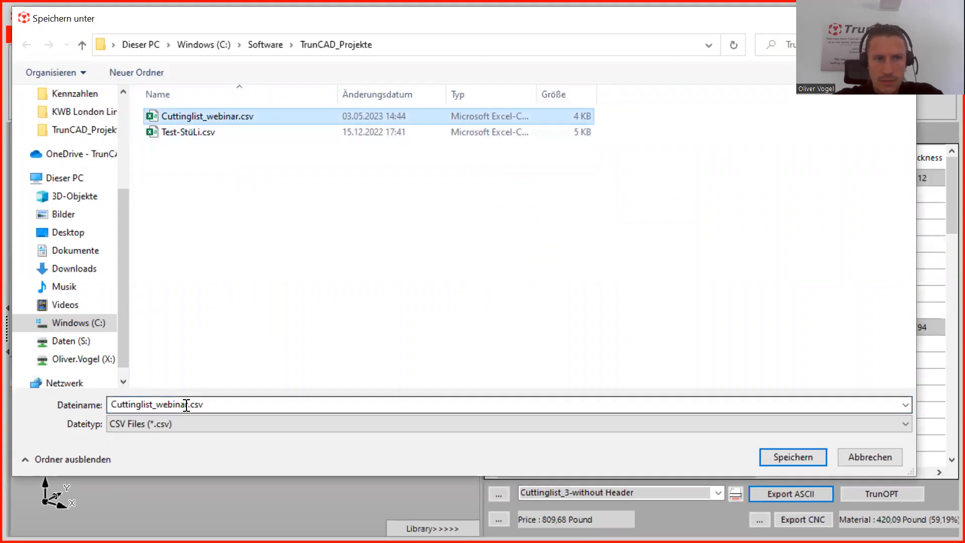
left_click(186, 405)
left_click(188, 404)
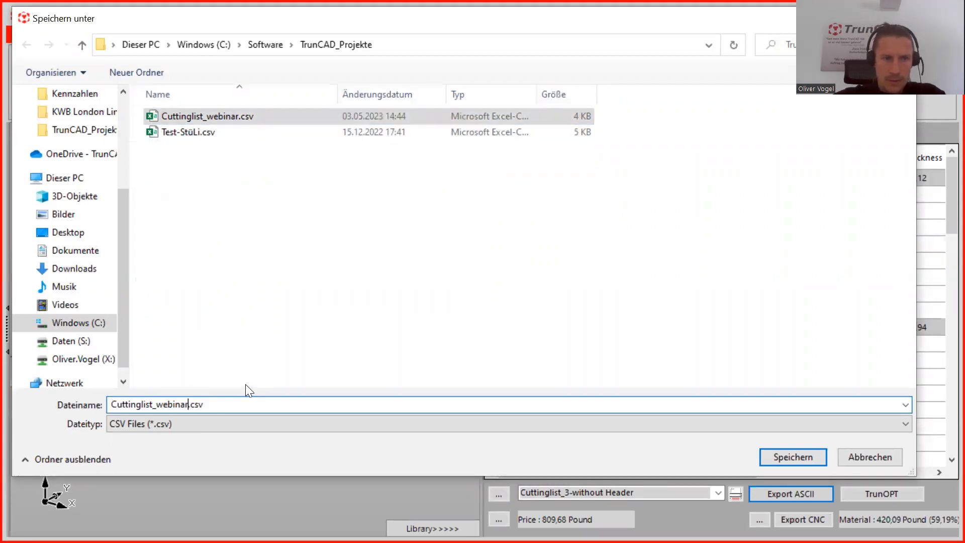
type("-wi")
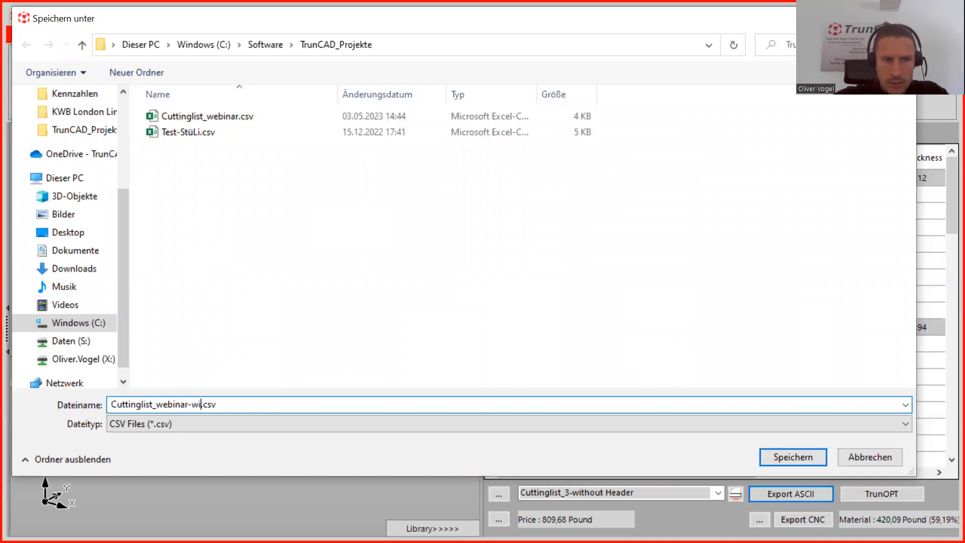
type("thout Header")
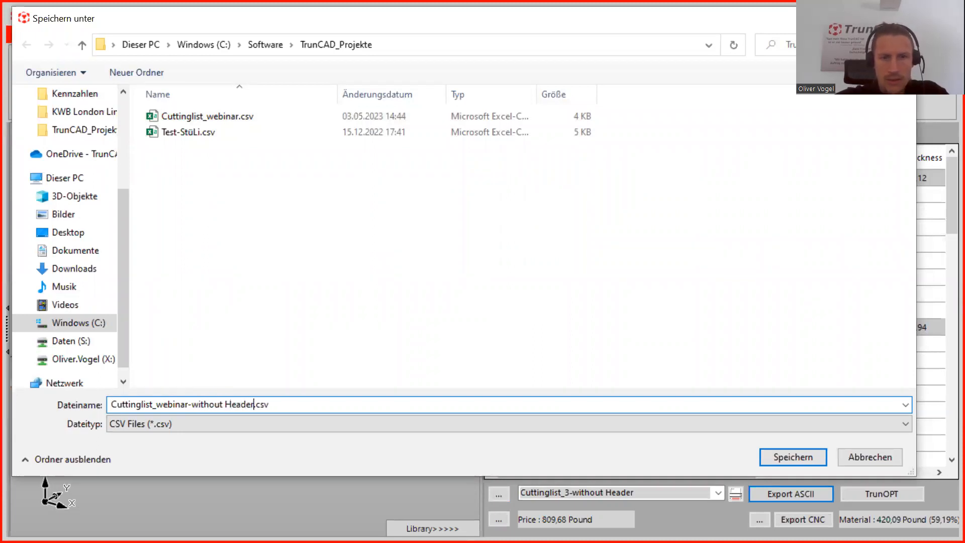
left_click(792, 458)
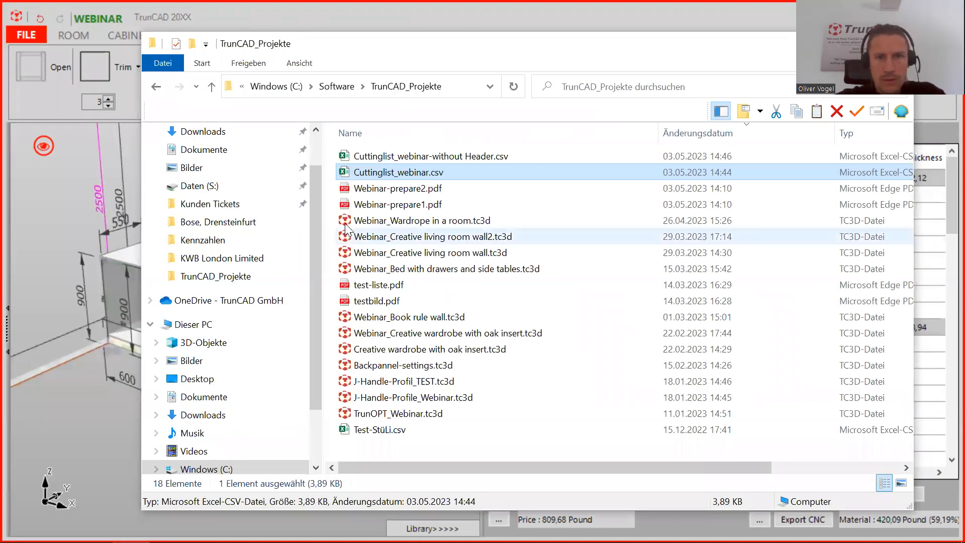
- Open Cuttinglist_webinar-without Header.csv from the TrunCAD_Projekte folder in Excel and check how its rows begin without column headings
double_click(491, 155)
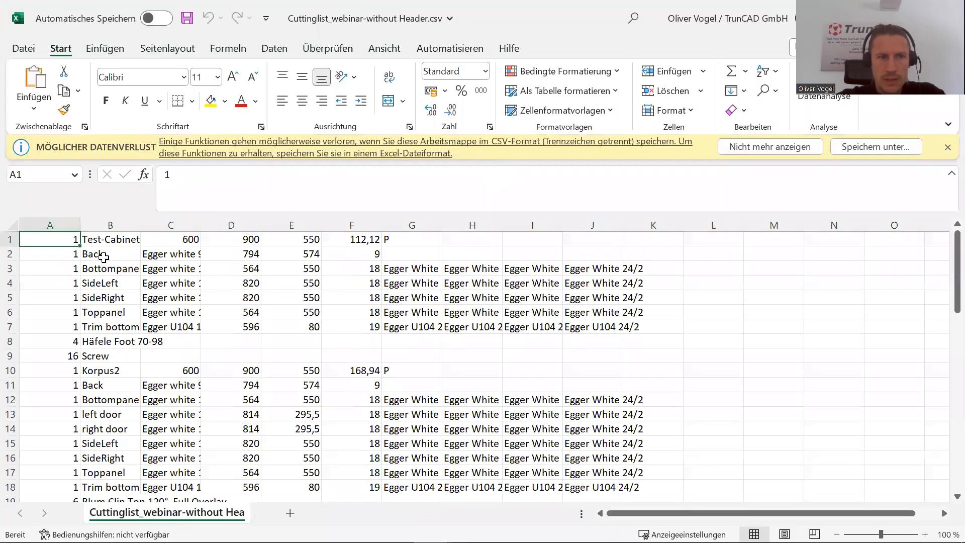
scroll(724, 304, "down", 3)
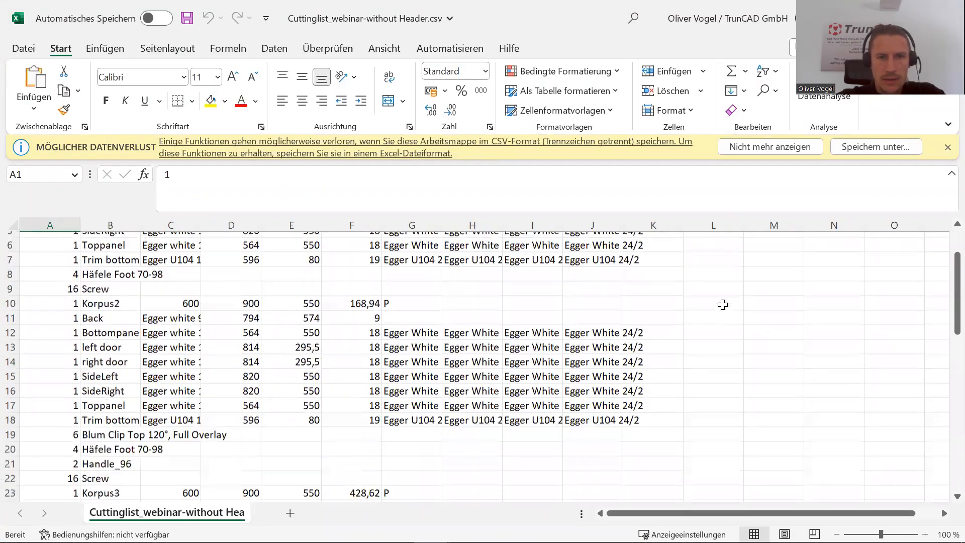
scroll(723, 306, "up", 3)
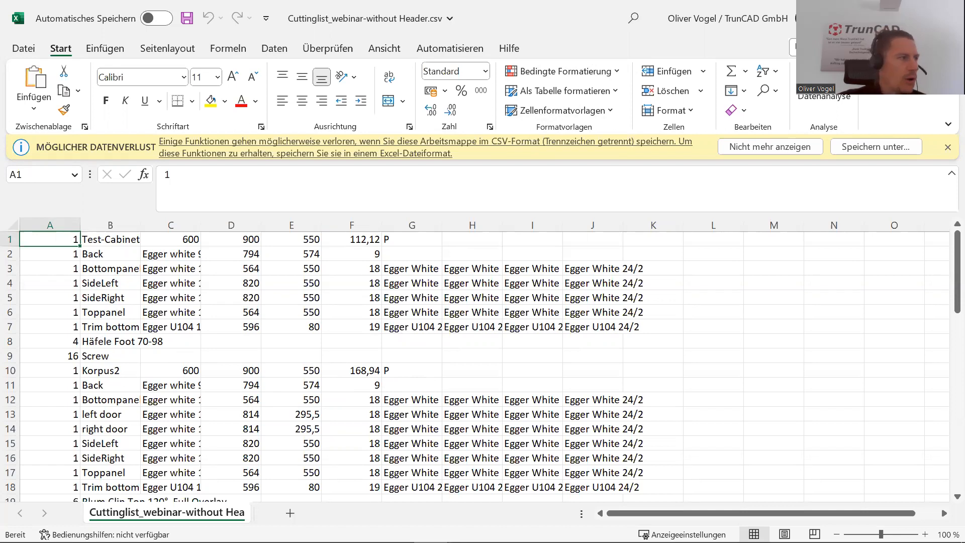
- Switch back to TrunCAD and open the print settings of the bill of material
key("alt+Tab")
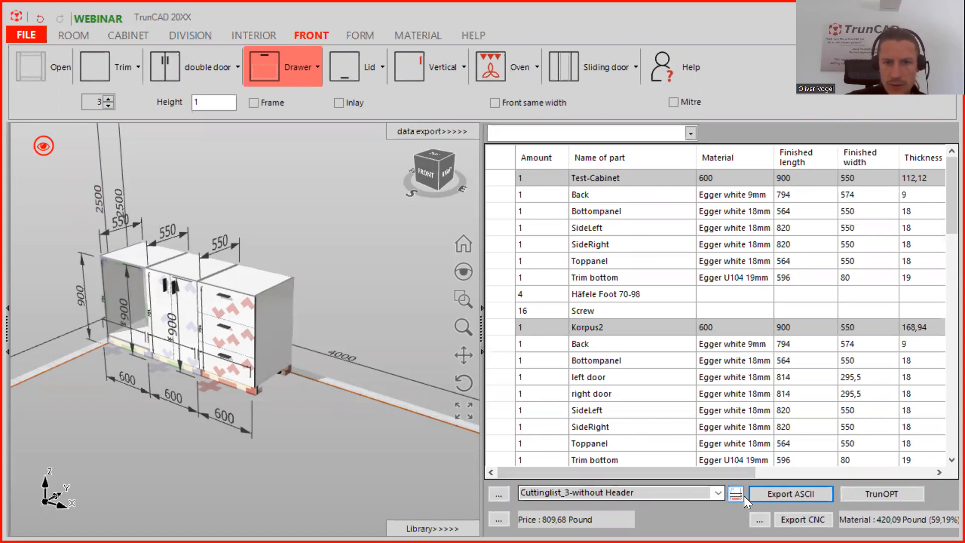
left_click(505, 498)
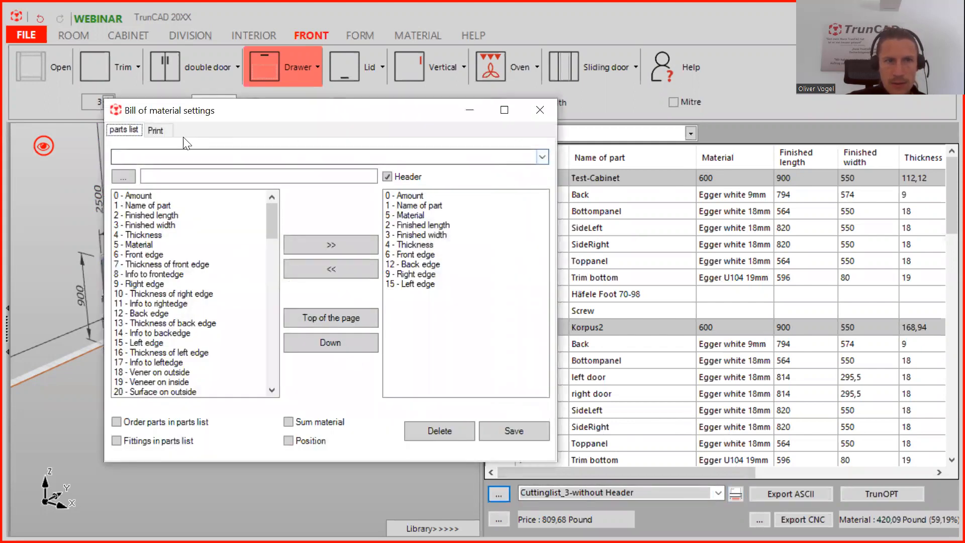
left_click(156, 130)
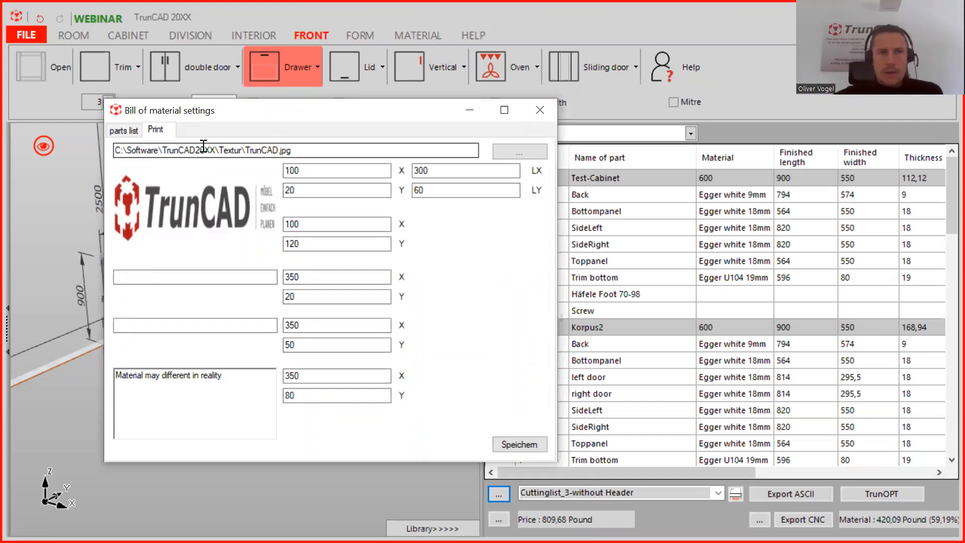
- Start choosing the logo image for the printout and browse to the Textur folder inside TrunCAD20XX
left_click(506, 150)
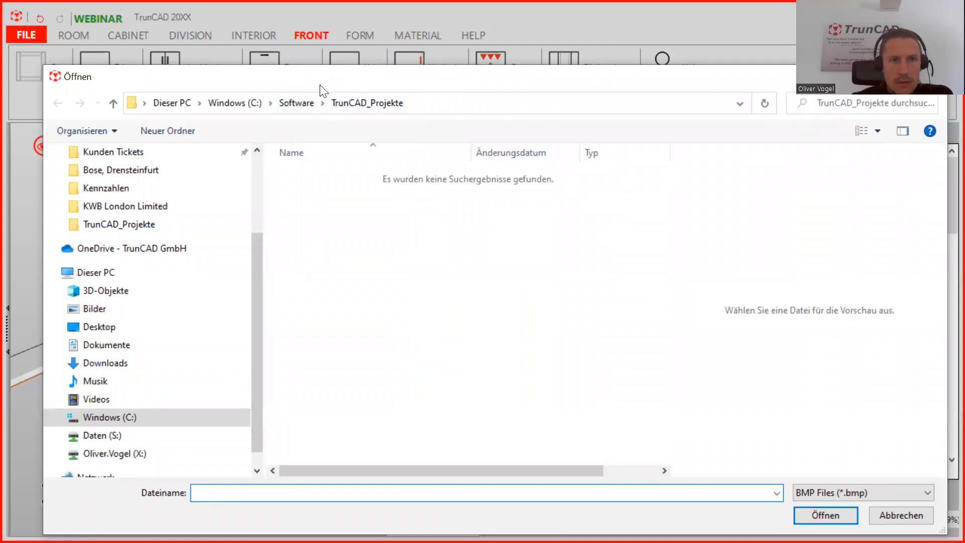
left_click_drag(320, 90, 347, 215)
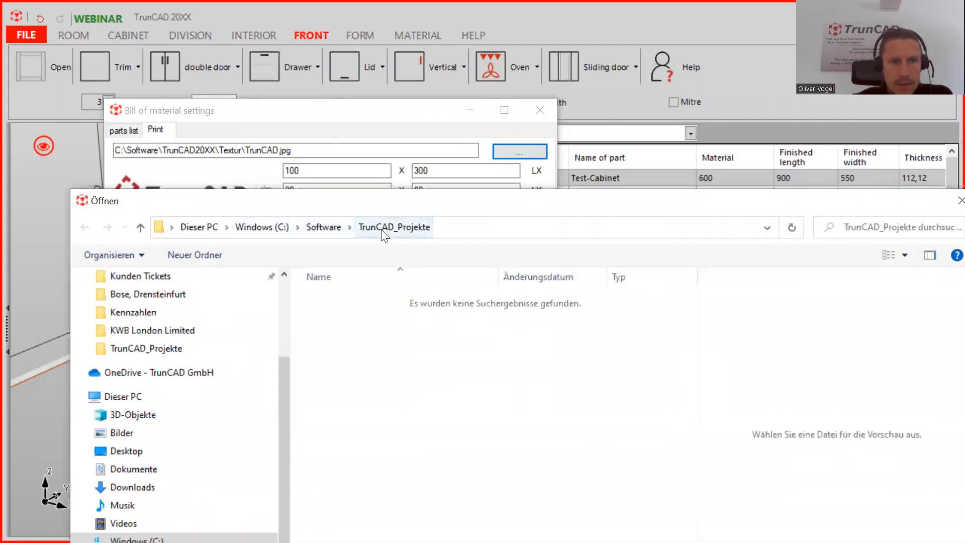
left_click(327, 228)
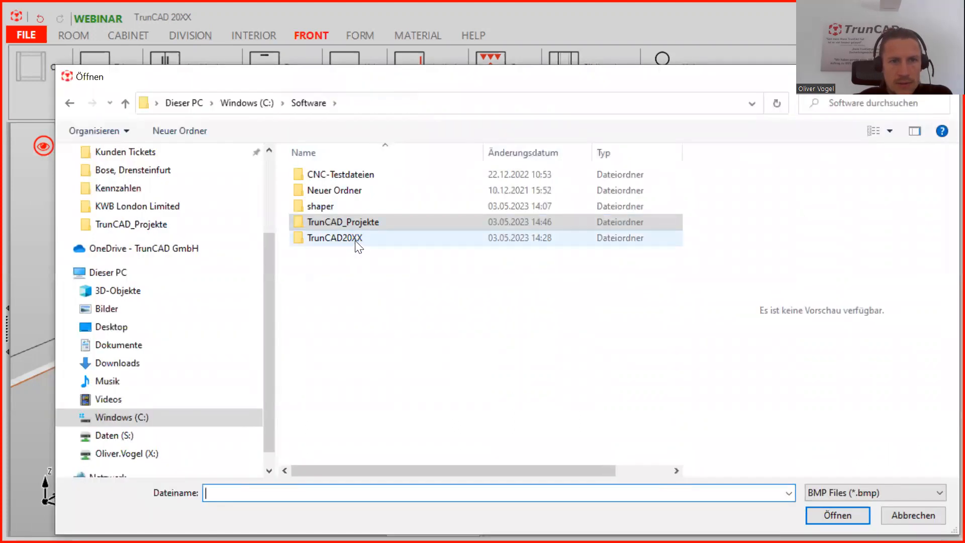
double_click(355, 241)
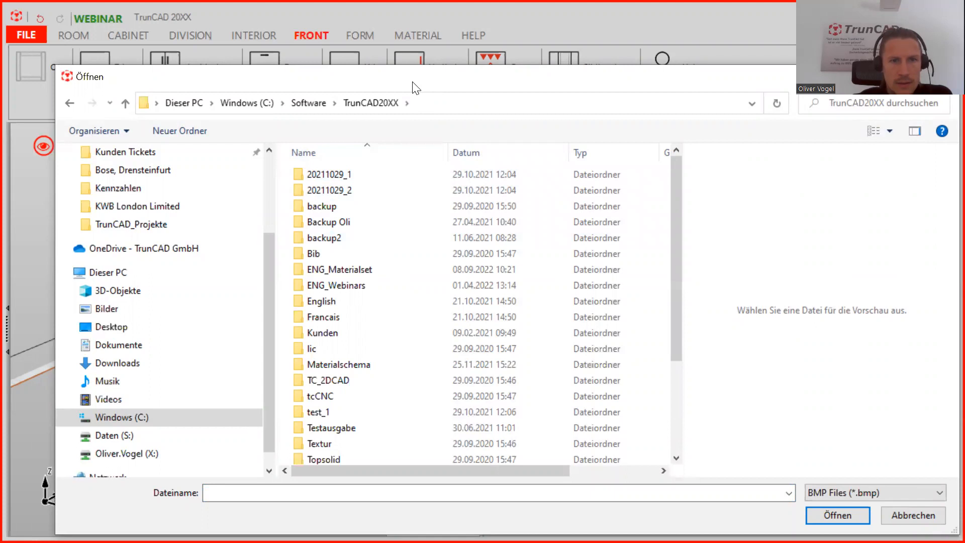
left_click_drag(416, 88, 405, 200)
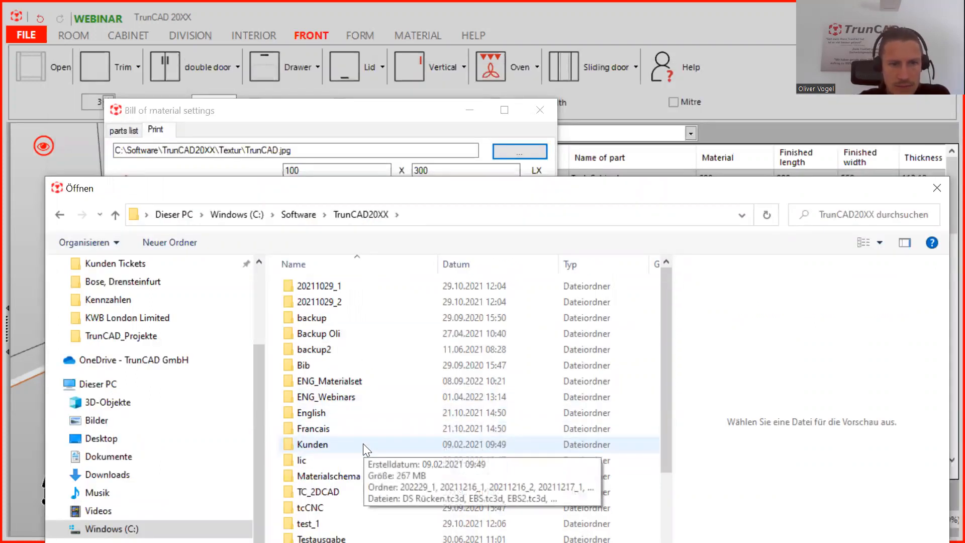
scroll(365, 440, "down", 1)
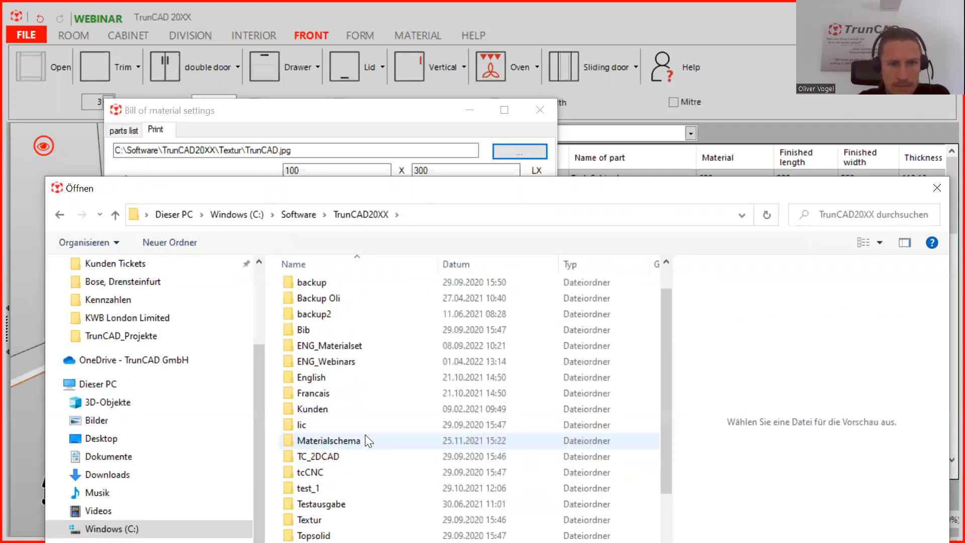
scroll(366, 441, "down", 1)
double_click(360, 478)
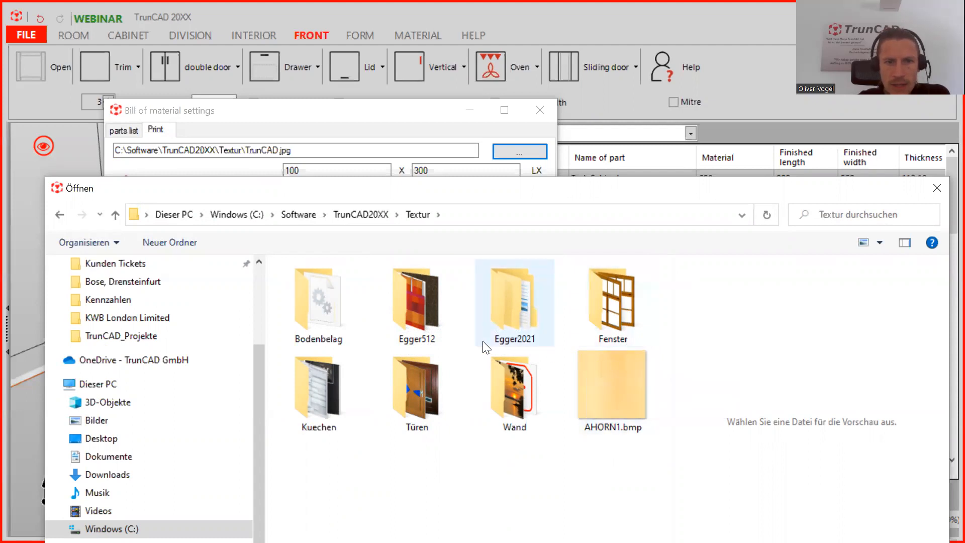
- Limit the file selection to JPG files and load TrunCAD.jpg as the print logo
left_click_drag(384, 189, 385, 77)
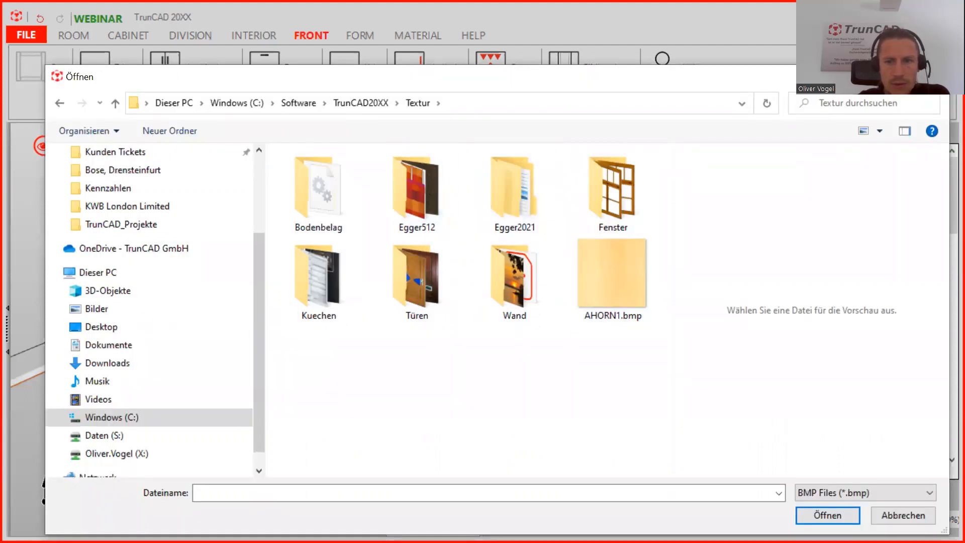
left_click(914, 492)
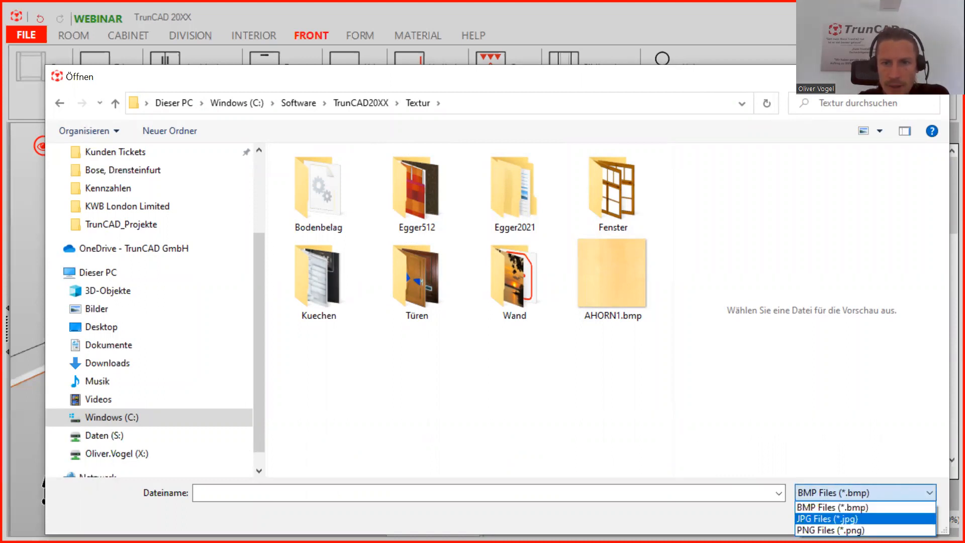
left_click(827, 519)
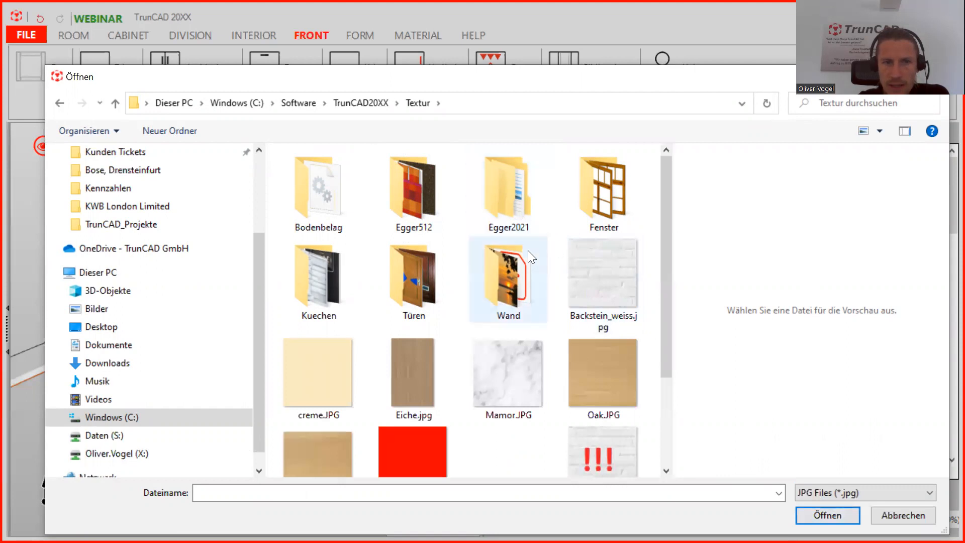
scroll(460, 344, "down", 2)
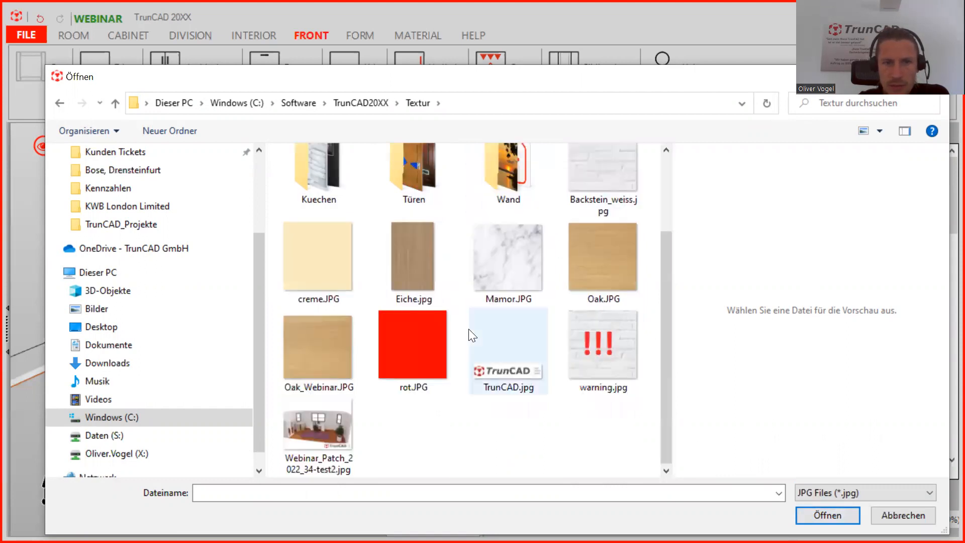
left_click(513, 374)
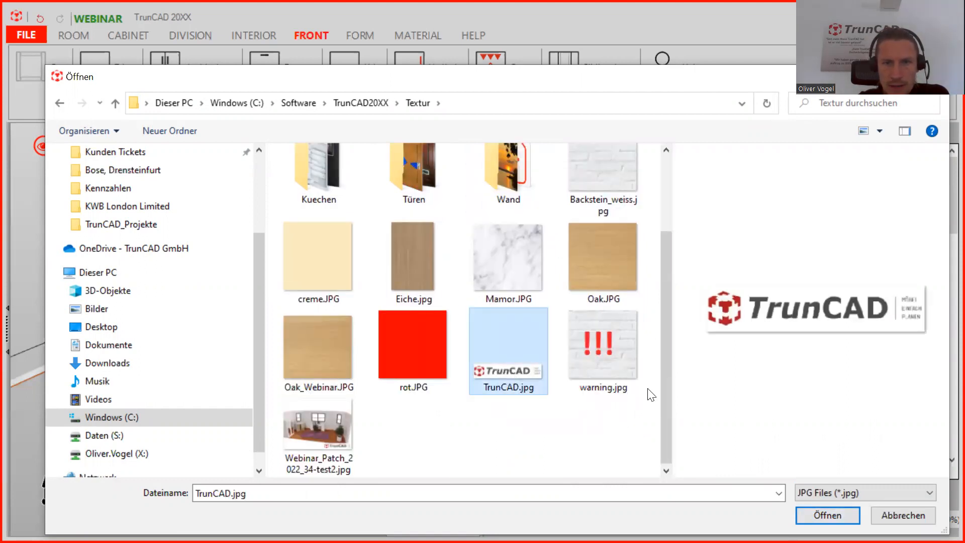
left_click(833, 513)
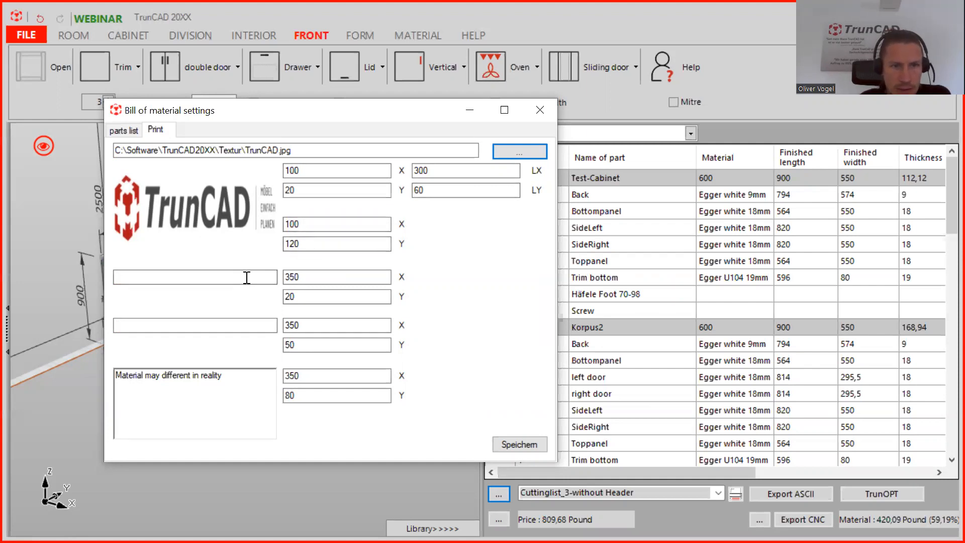
- Set the X position of both blank text lines and the material note to 400, then save and close the print settings
left_click(324, 272)
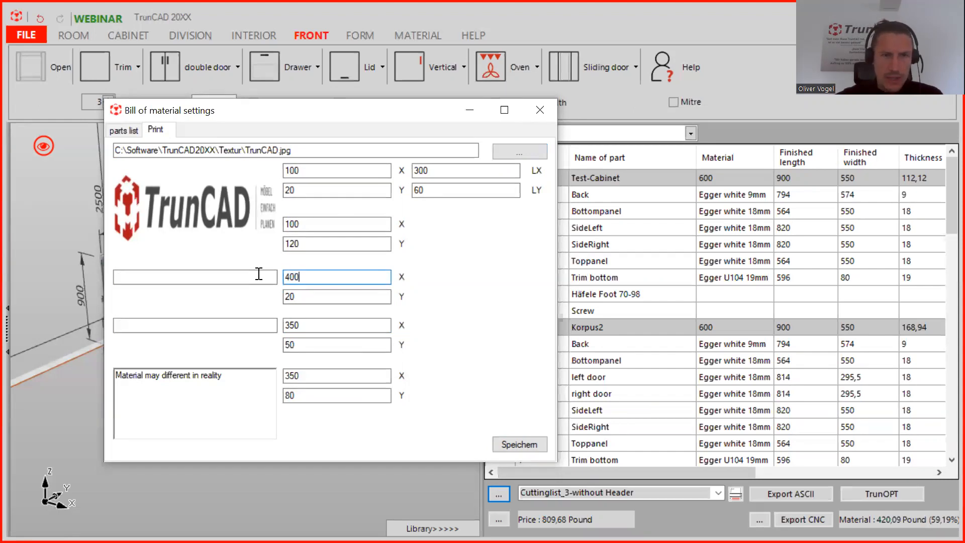
double_click(308, 326)
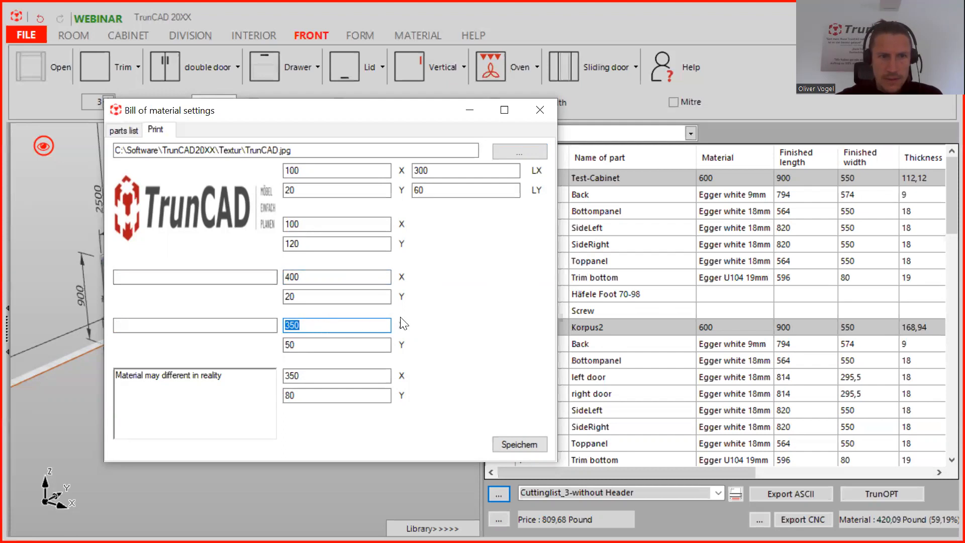
type("400")
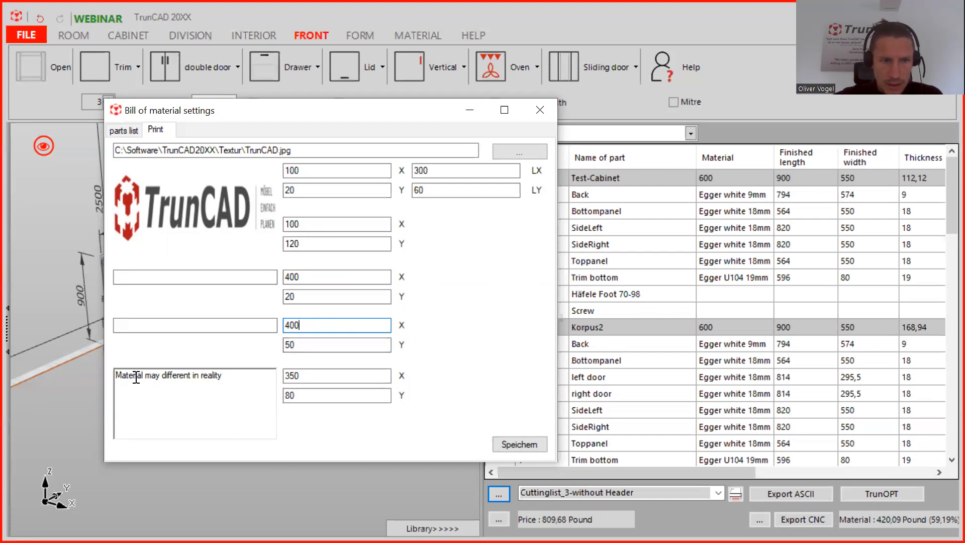
double_click(322, 377)
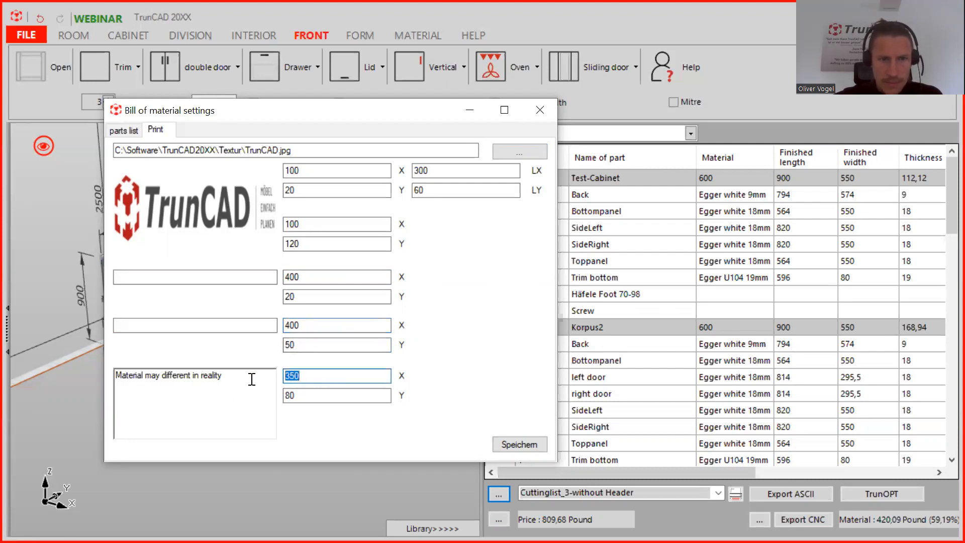
type("400")
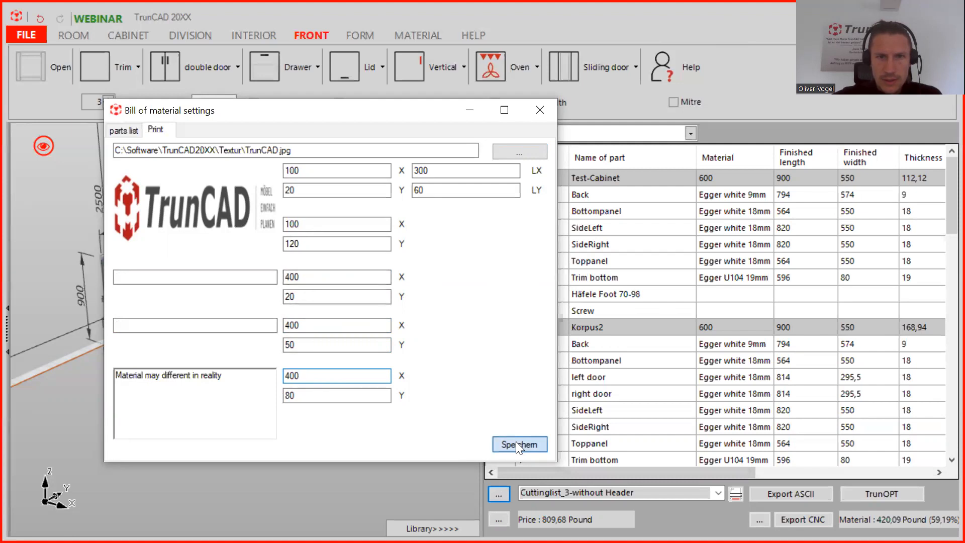
left_click(543, 110)
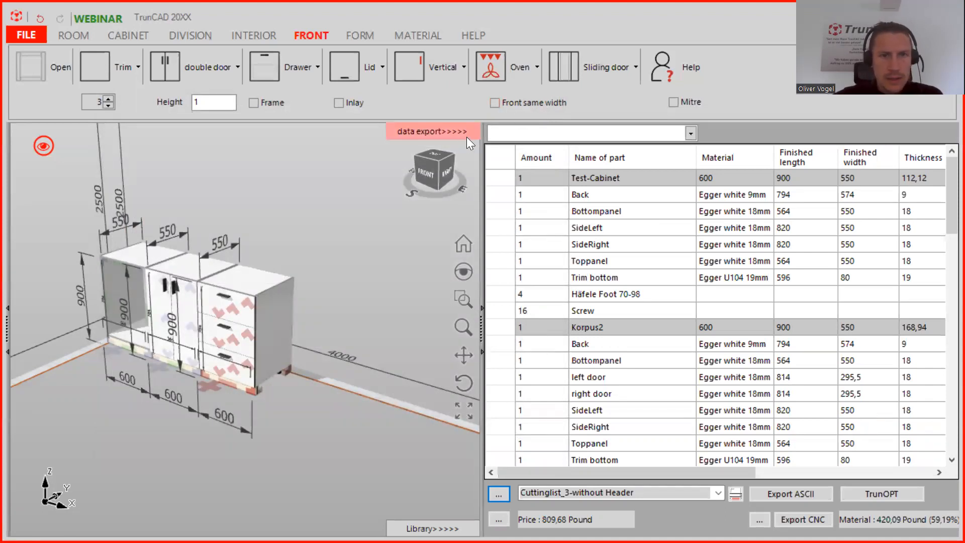
- Collapse the data export area and hide the dimensions in the 3D view of the cabinets
left_click(446, 133)
middle_click_drag(517, 262, 492, 258)
scroll(550, 251, "up", 3)
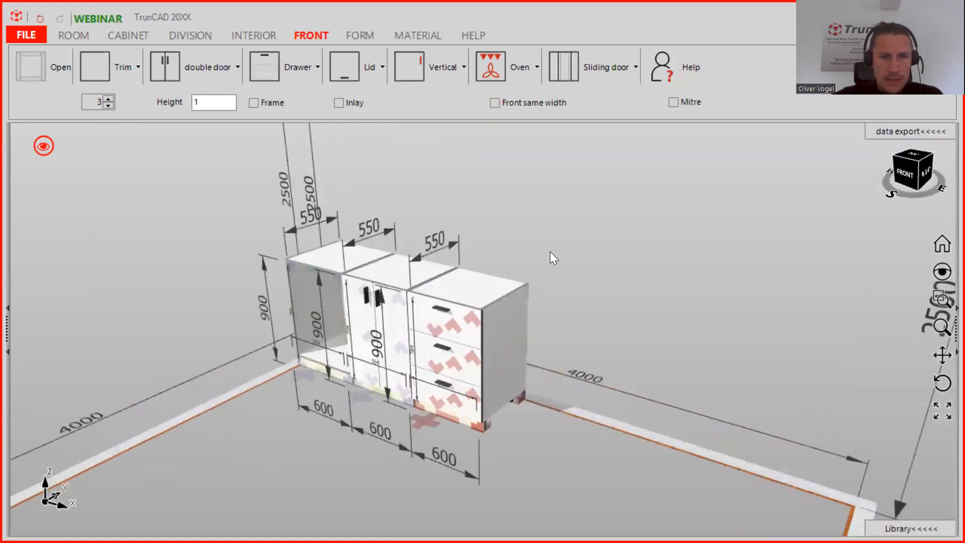
middle_click_drag(553, 248, 527, 209)
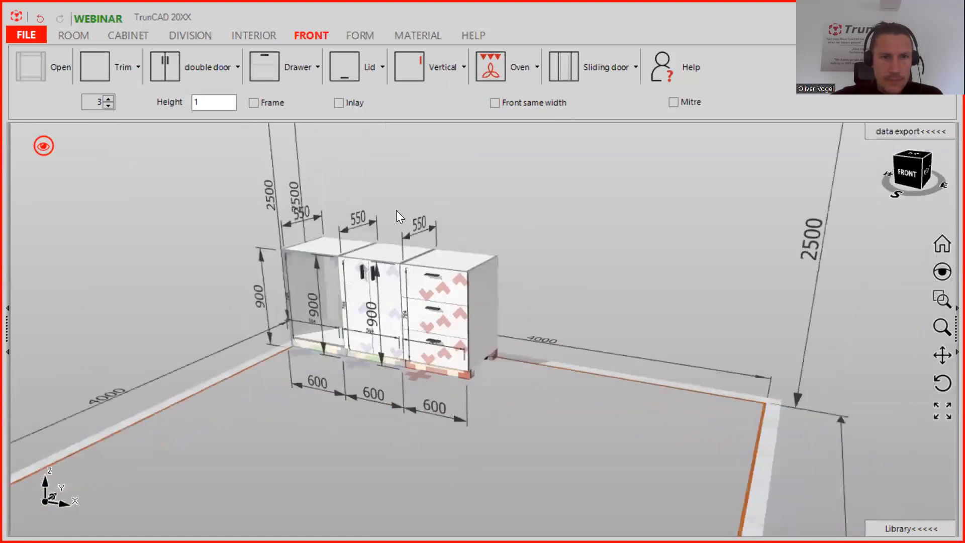
left_click(43, 147)
left_click(135, 222)
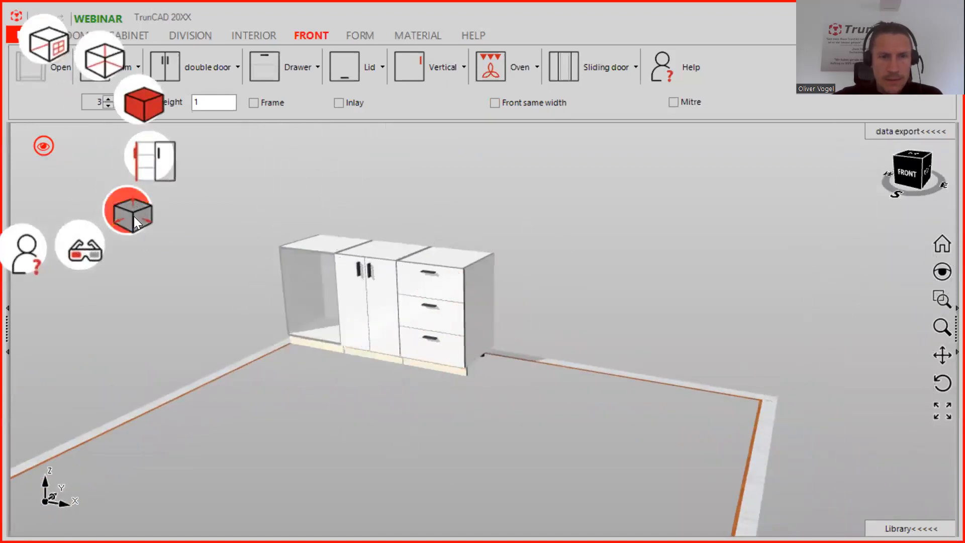
left_click_drag(524, 237, 553, 228)
middle_click_drag(554, 228, 442, 207)
scroll(426, 228, "up", 2)
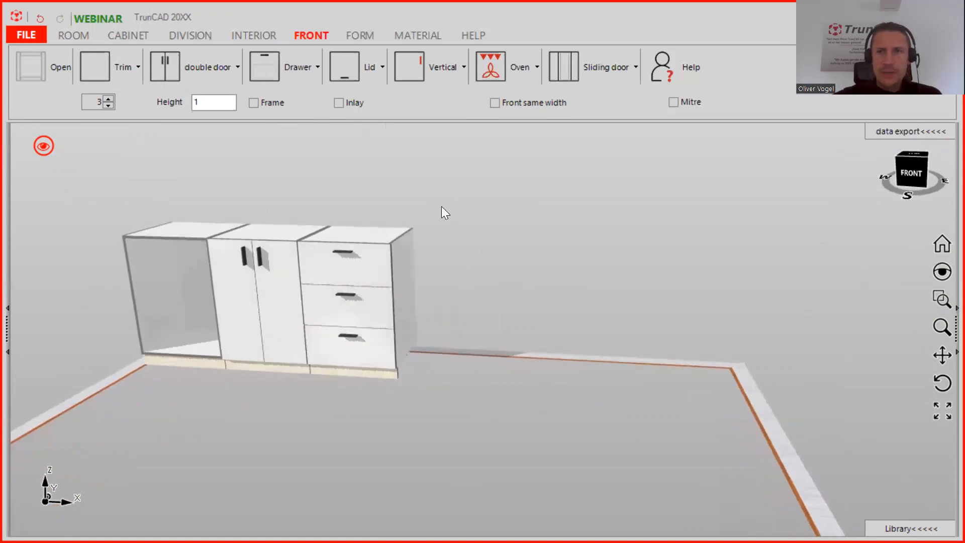
- Reopen the data export area and frame the three cabinets from a low front angle showing their feet
left_click(889, 133)
middle_click_drag(202, 284, 379, 303, "ctrl")
middle_click_drag(390, 255, 370, 245)
scroll(354, 244, "up", 1)
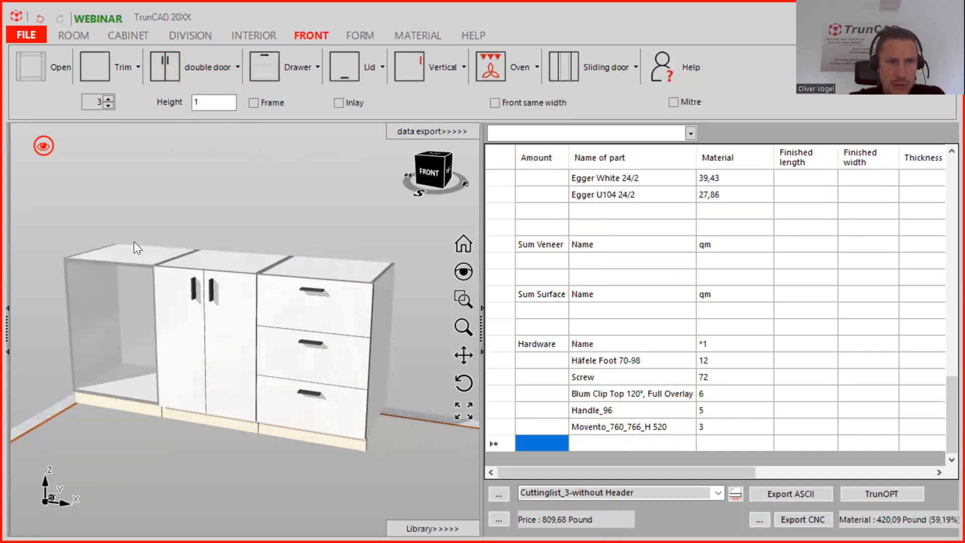
middle_click_drag(305, 213, 296, 155)
middle_click_drag(266, 215, 270, 212)
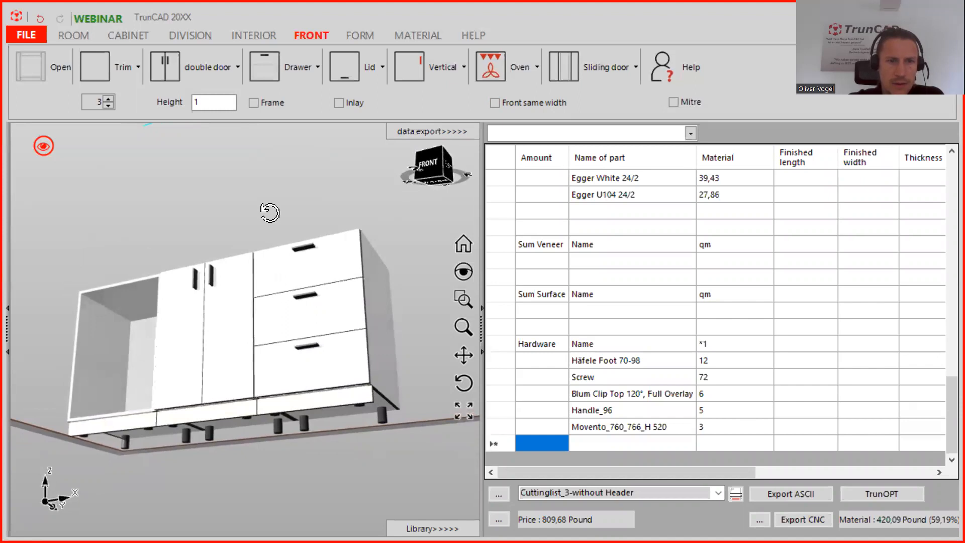
mouse_move(271, 213)
middle_mouse_down()
mouse_move(269, 259)
mouse_move(271, 215)
middle_mouse_up()
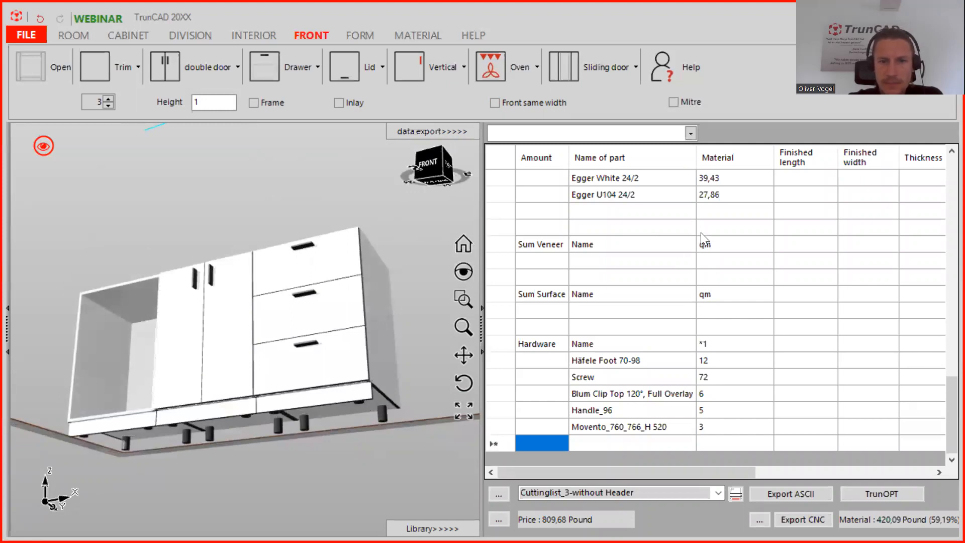
- Apply the Cuttinglist_1 template to the parts list and check its rows
left_click(719, 493)
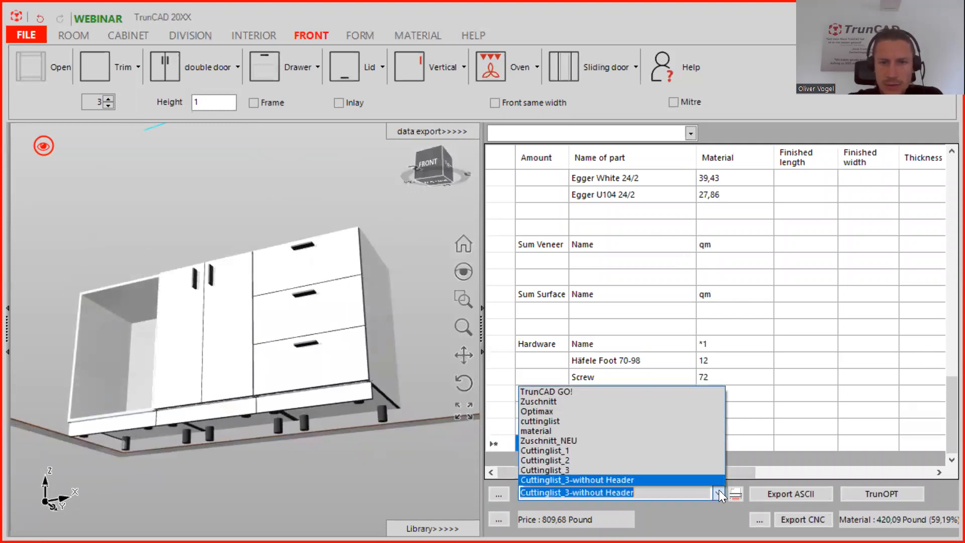
left_click(572, 453)
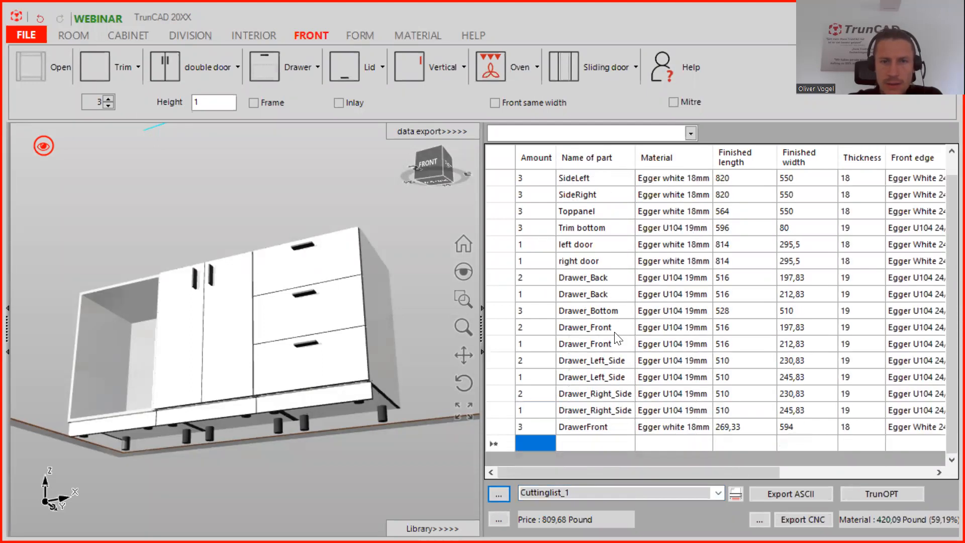
scroll(618, 337, "down", 1)
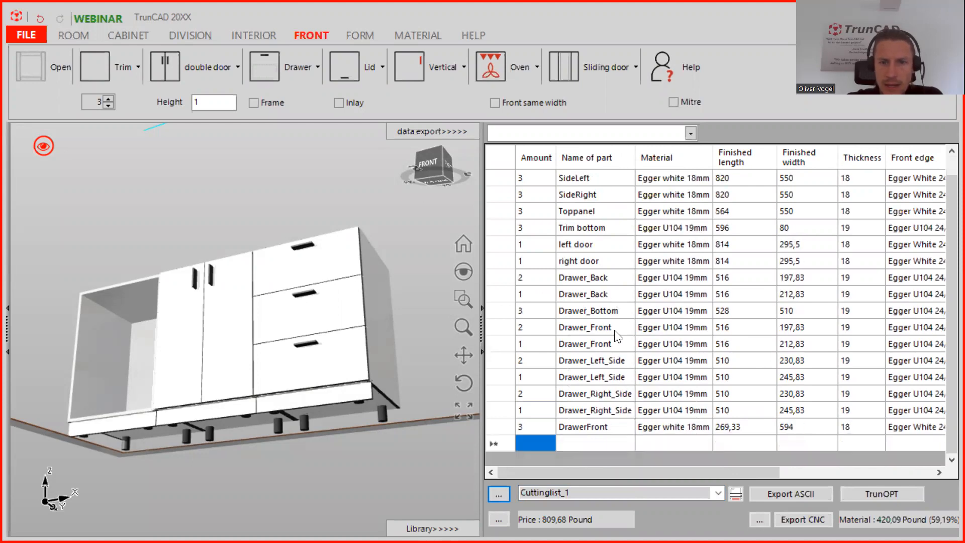
- Print the Cuttinglist_1 list with Microsoft Print to PDF and choose the TrunCAD_Projekte folder as the save location
left_click(736, 495)
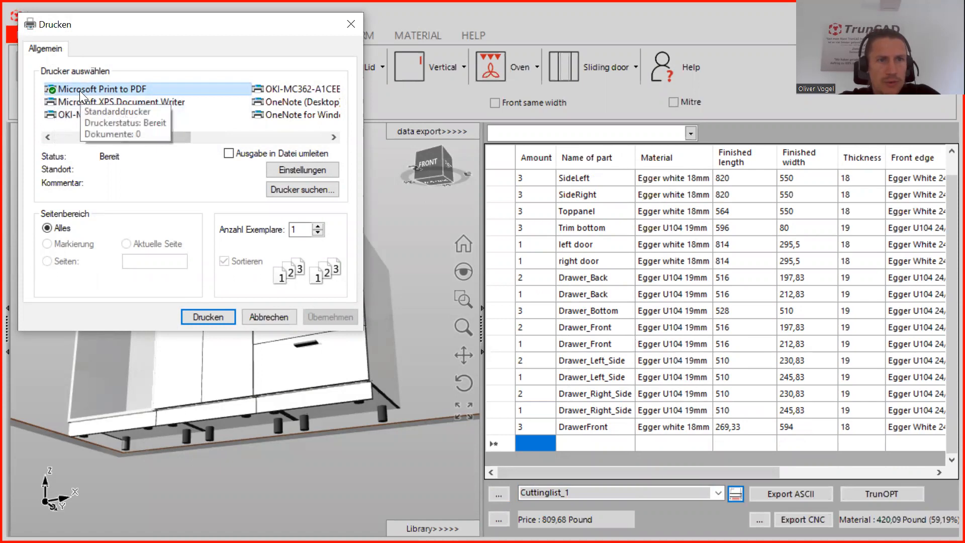
left_click(213, 317)
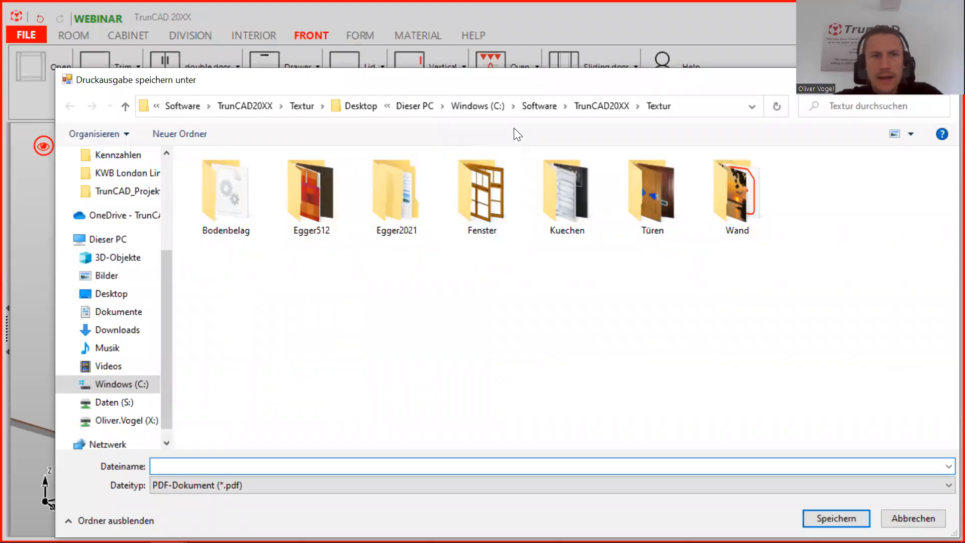
left_click(533, 104)
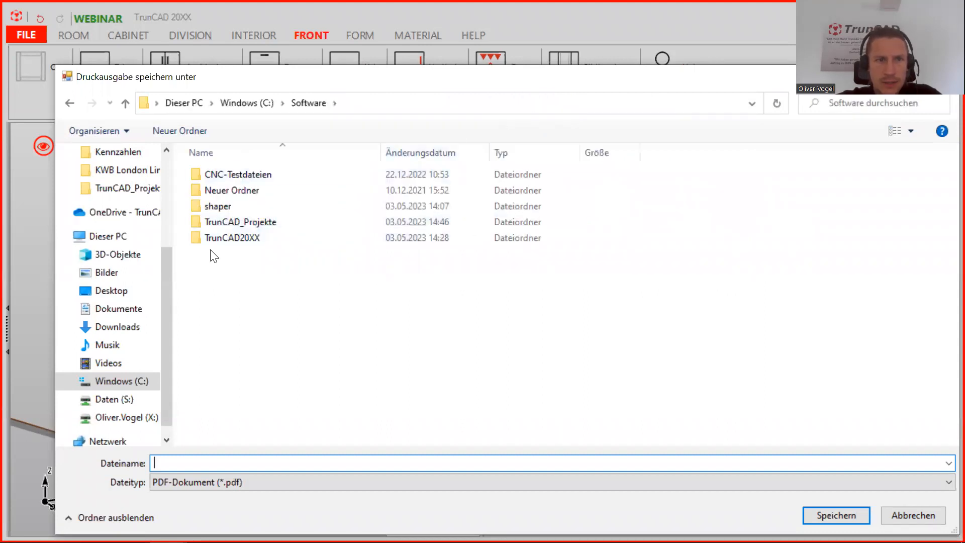
left_click(239, 226)
double_click(238, 227)
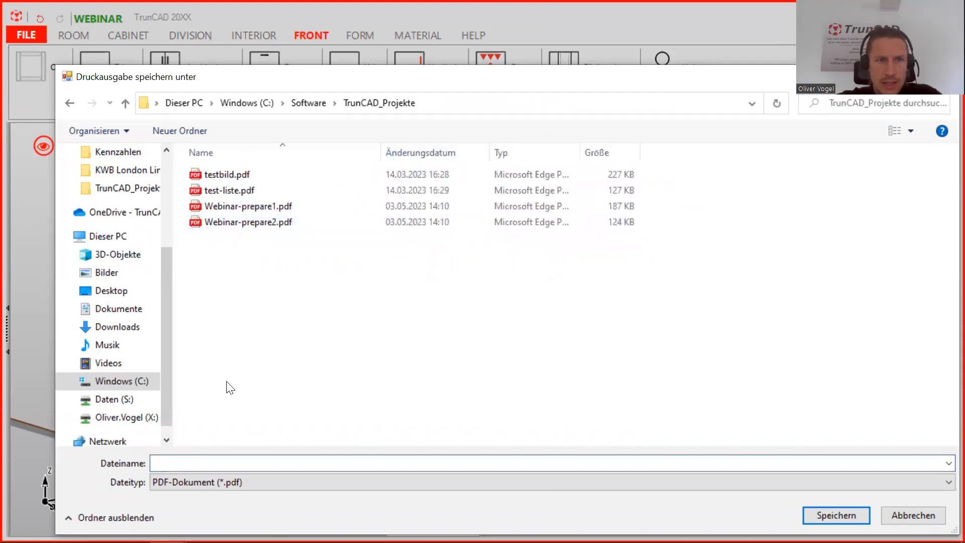
- Save the first print output, the picture, as a PDF named Webinar_Pic in the TrunCAD_Projekte folder
left_click(257, 460)
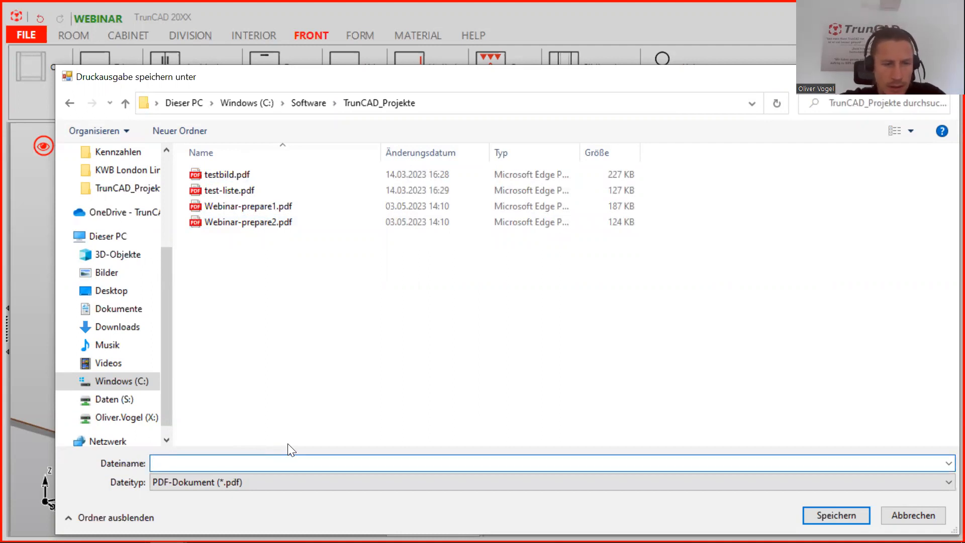
type("We")
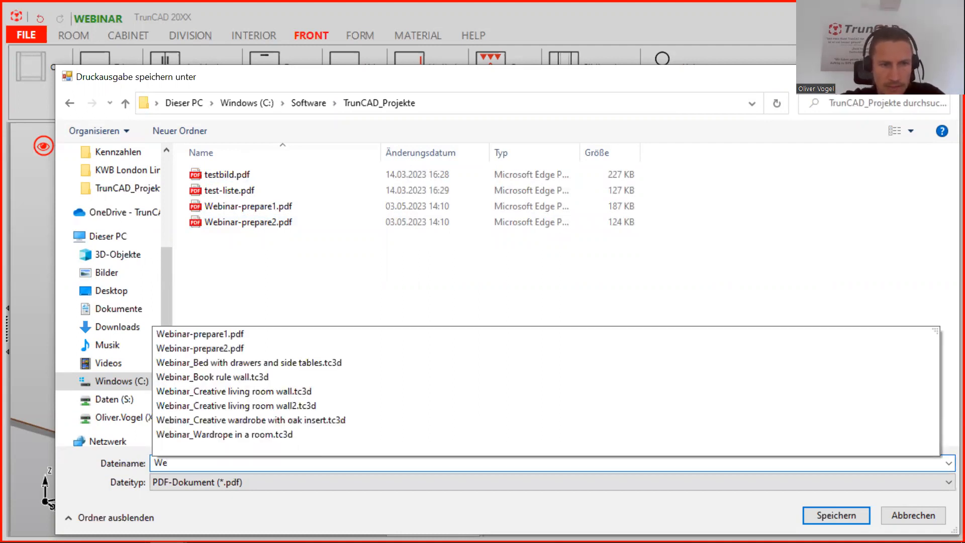
type("binar")
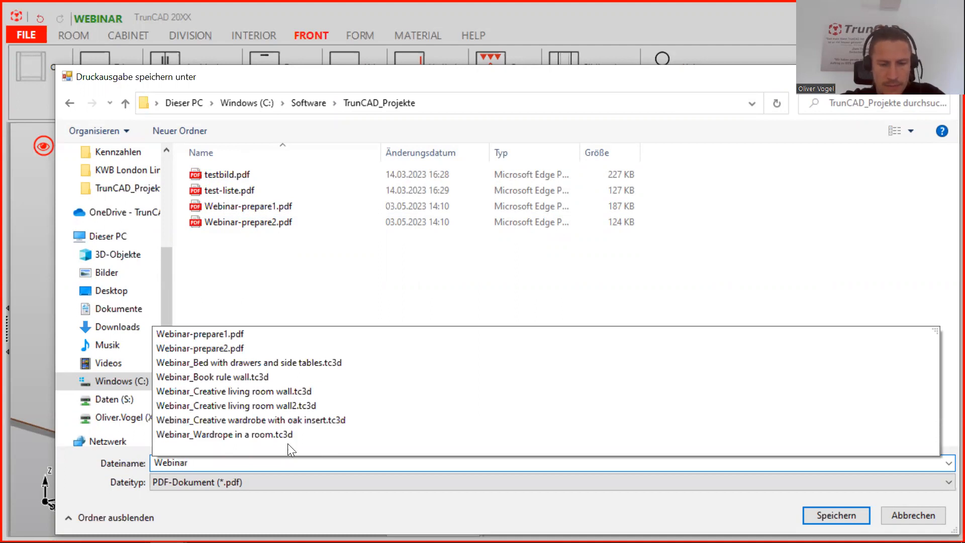
type("_Pic")
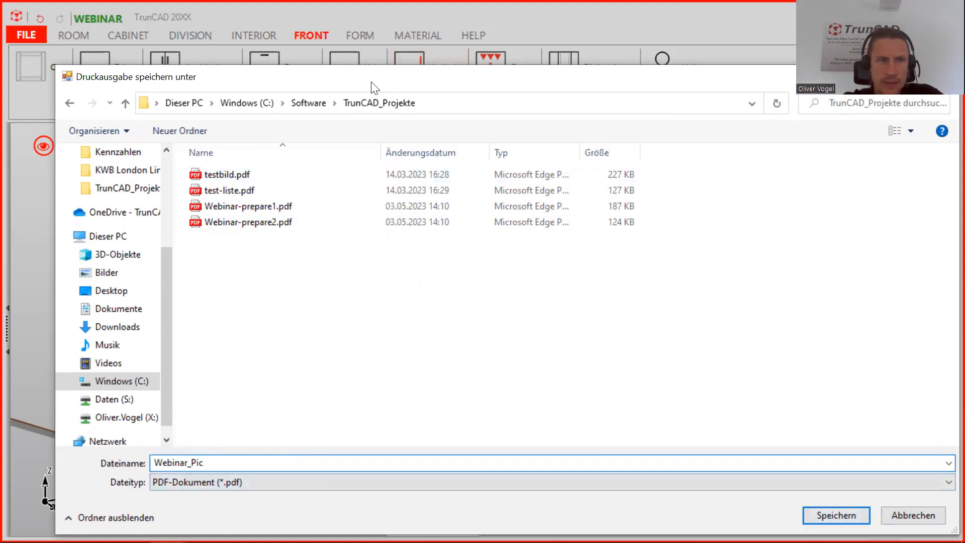
left_click_drag(372, 83, 503, 74)
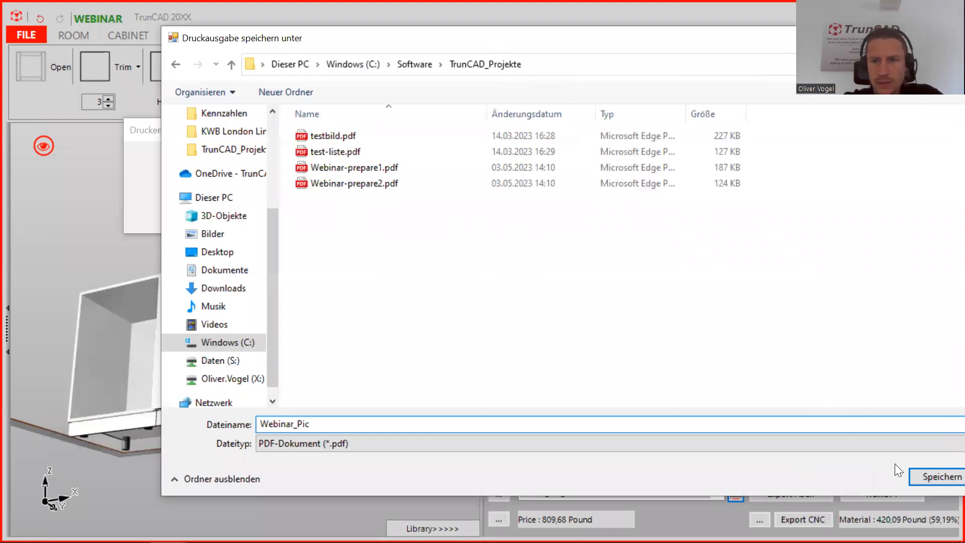
left_click(925, 477)
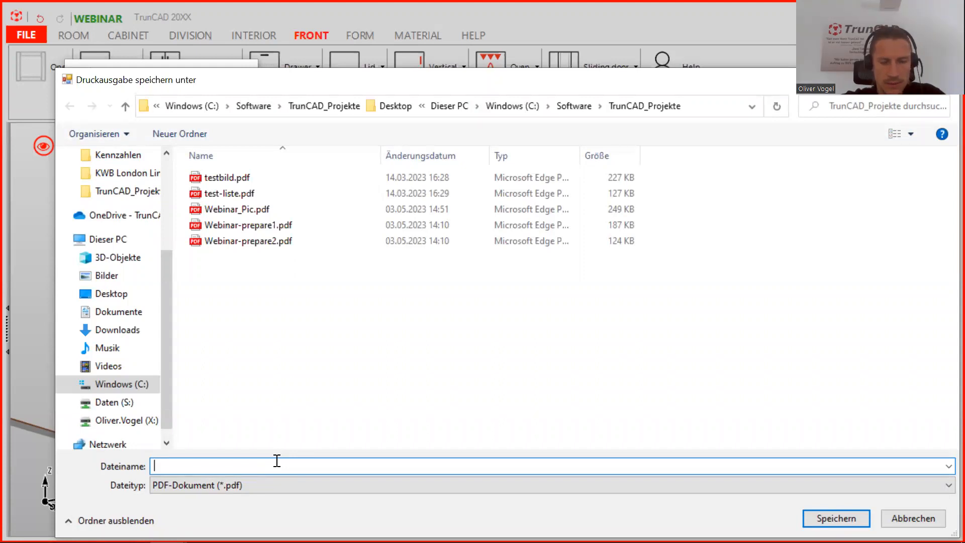
- Save the second print output, the parts list, as a PDF named Cuttinglist-Webinar in the same folder
type("Cu")
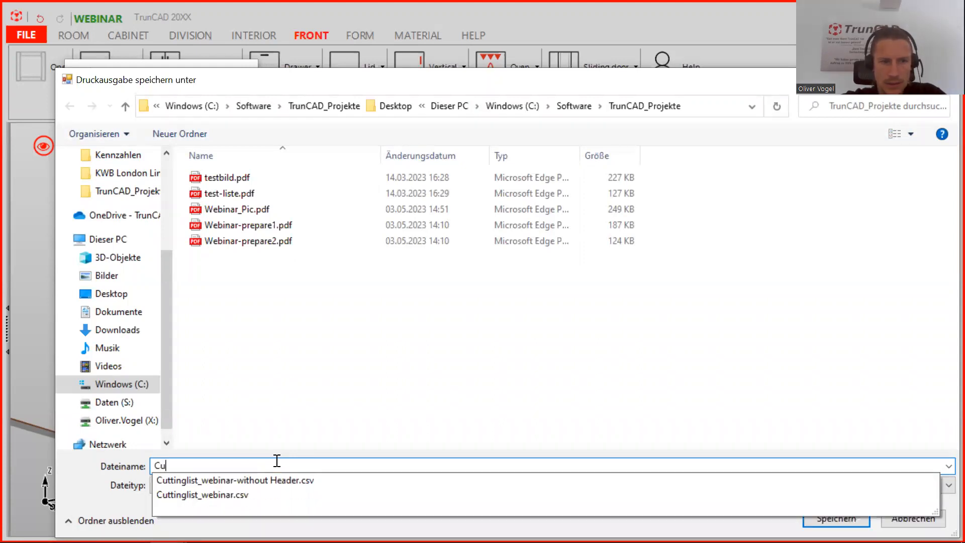
type("ttinglist")
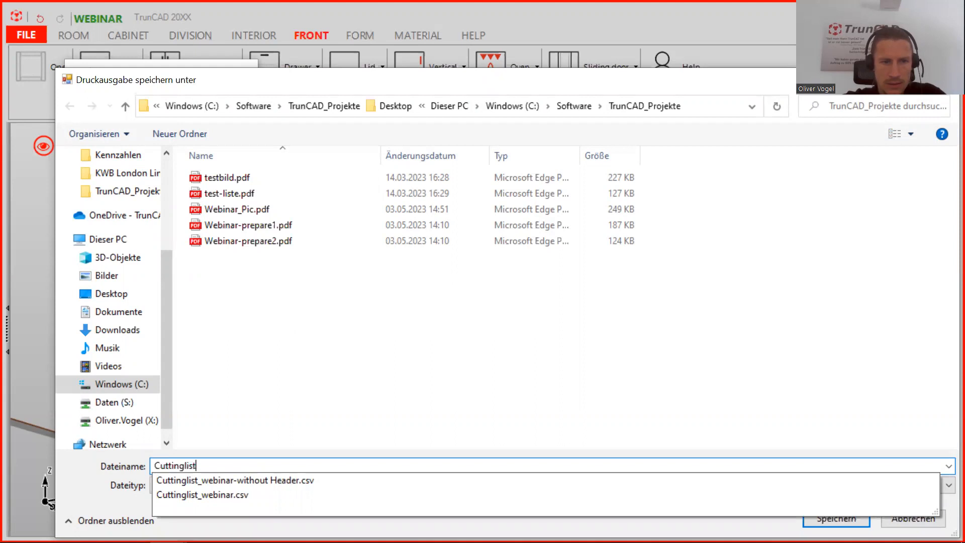
left_click(276, 461)
type("-W")
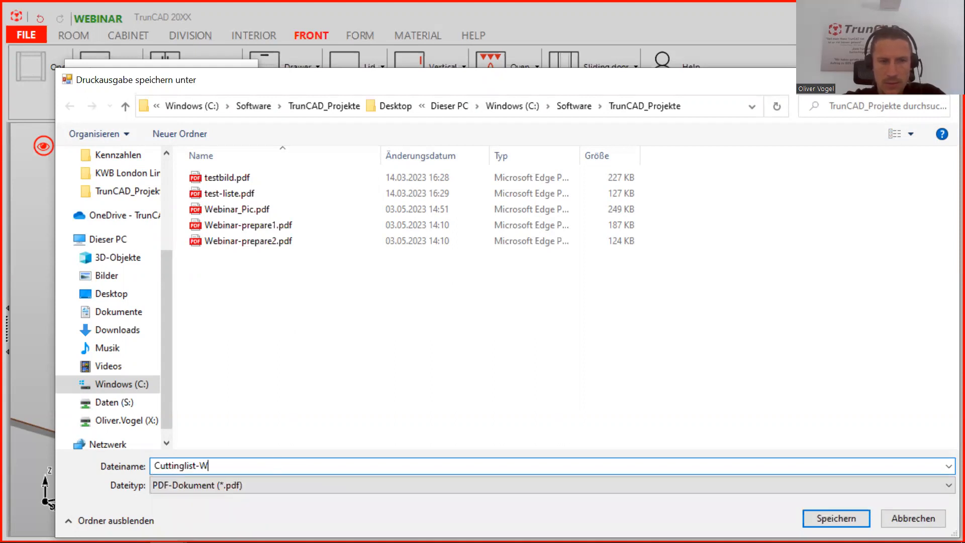
type("ebinar")
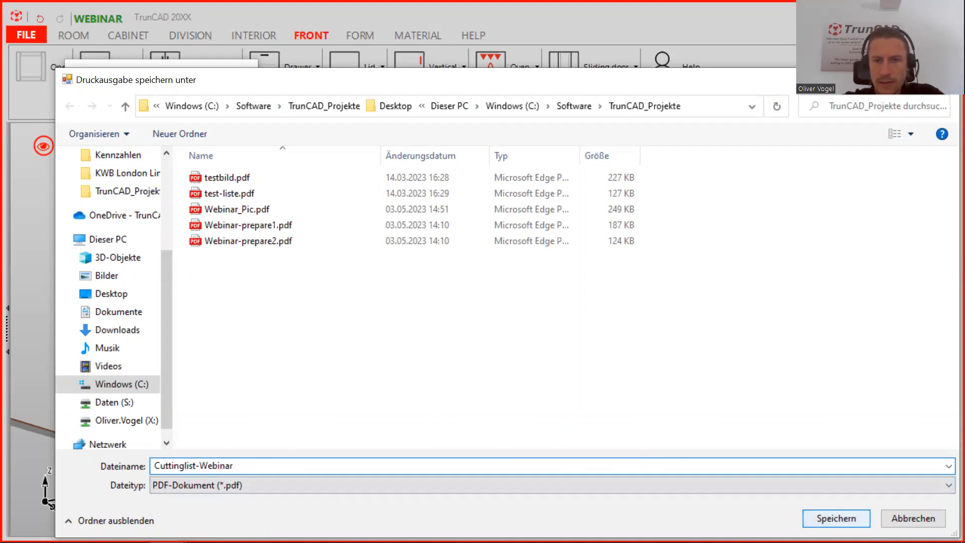
left_click(837, 518)
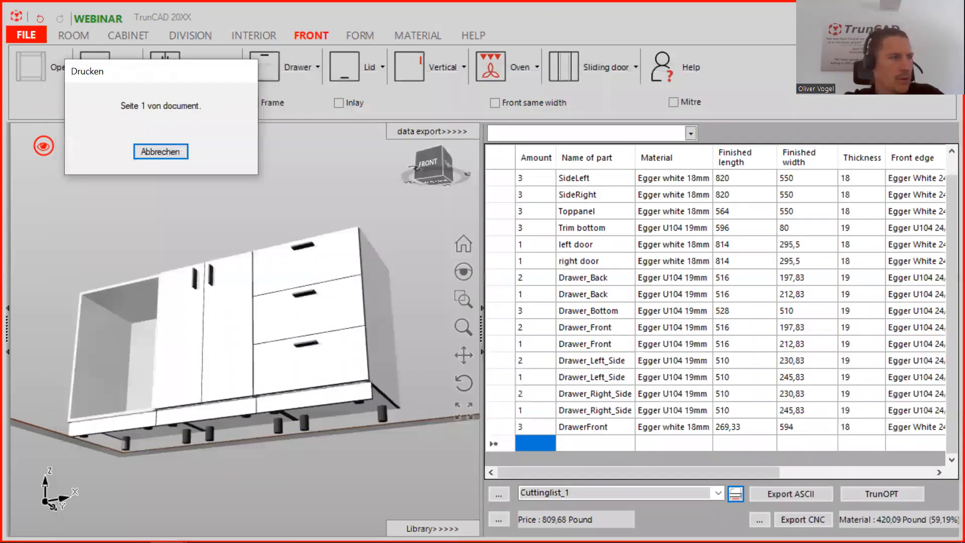
- Switch to the File Explorer window of TrunCAD_Projekte and open Webinar_Pic.pdf with Adobe Acrobat DC
key("alt+Tab")
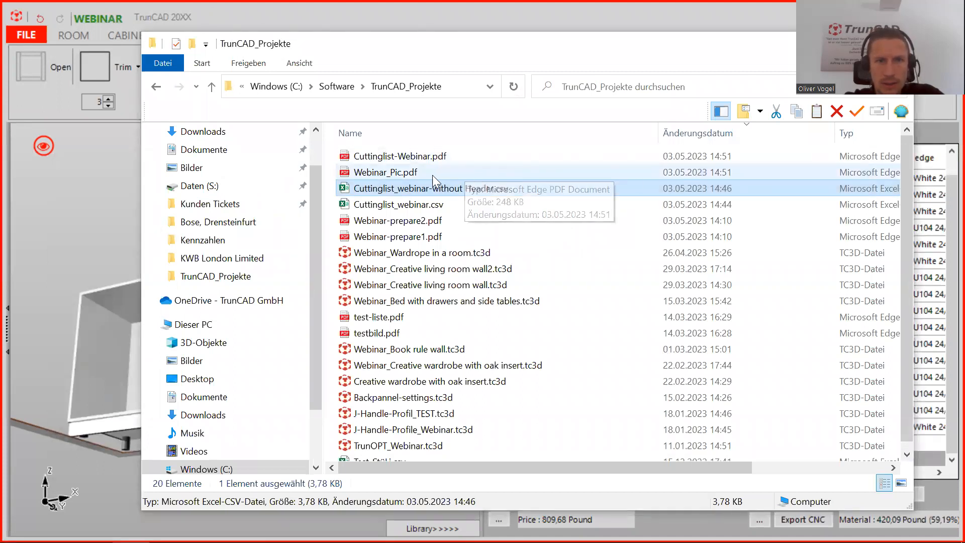
left_click(415, 175)
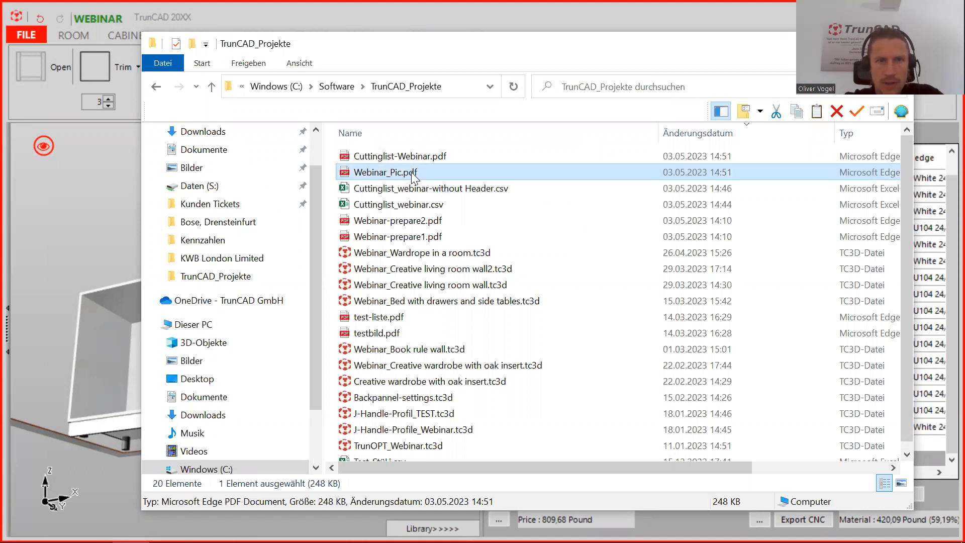
right_click(413, 174)
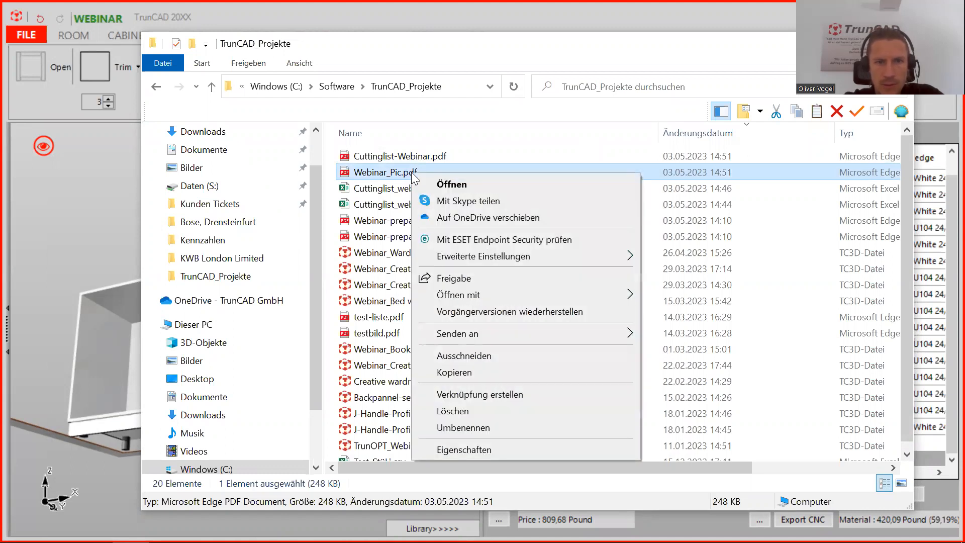
mouse_move(489, 294)
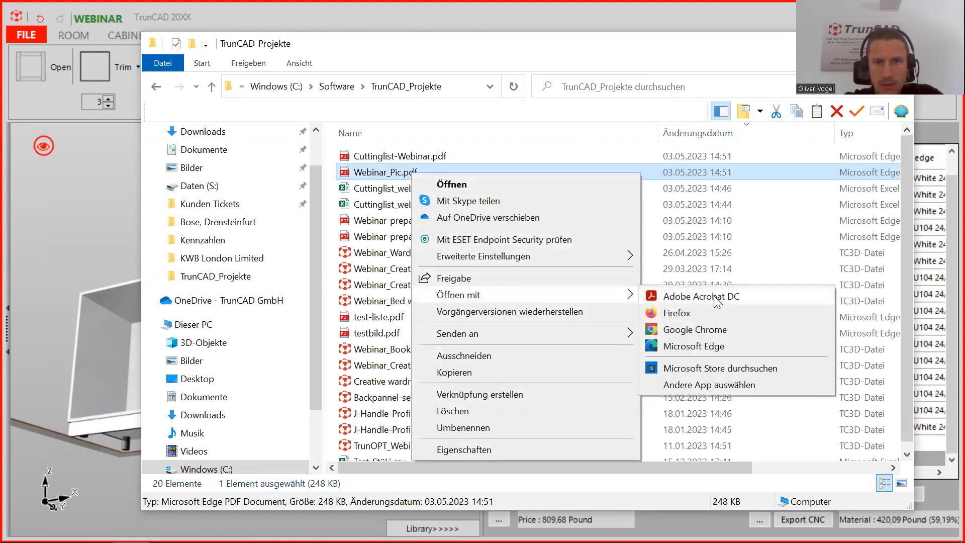
left_click(714, 296)
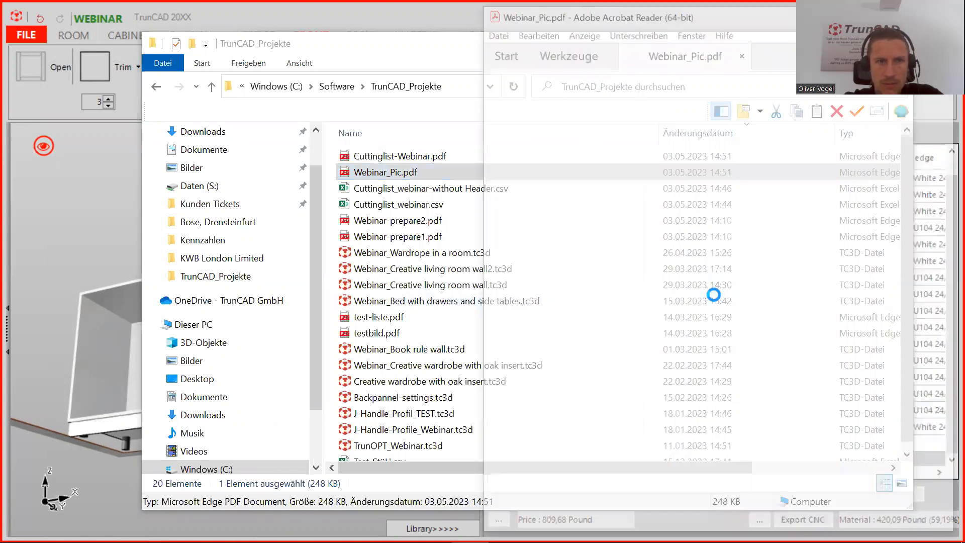
- View the exported cabinet picture in Webinar_Pic.pdf full-screen in Acrobat Reader, and minimise the viewer
double_click(722, 13)
left_click(457, 357)
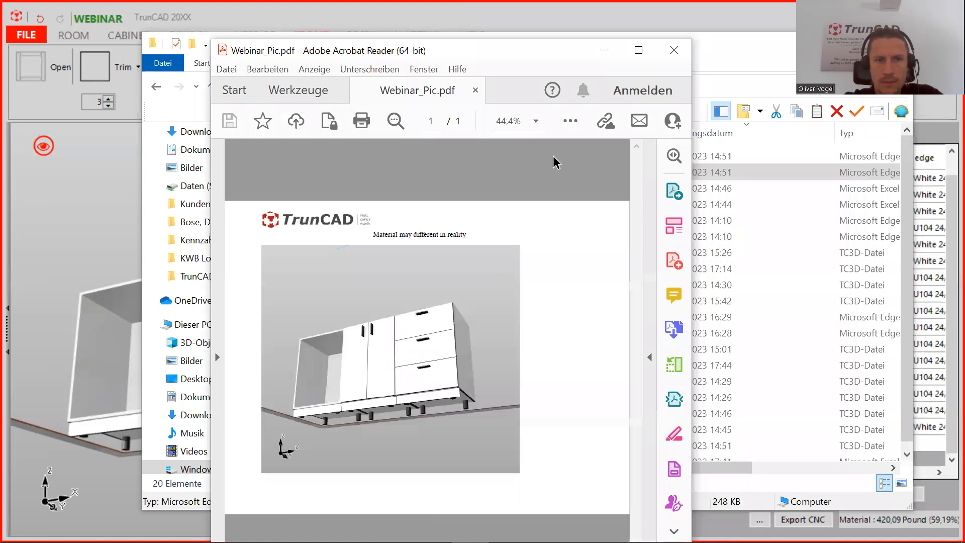
left_click(639, 50)
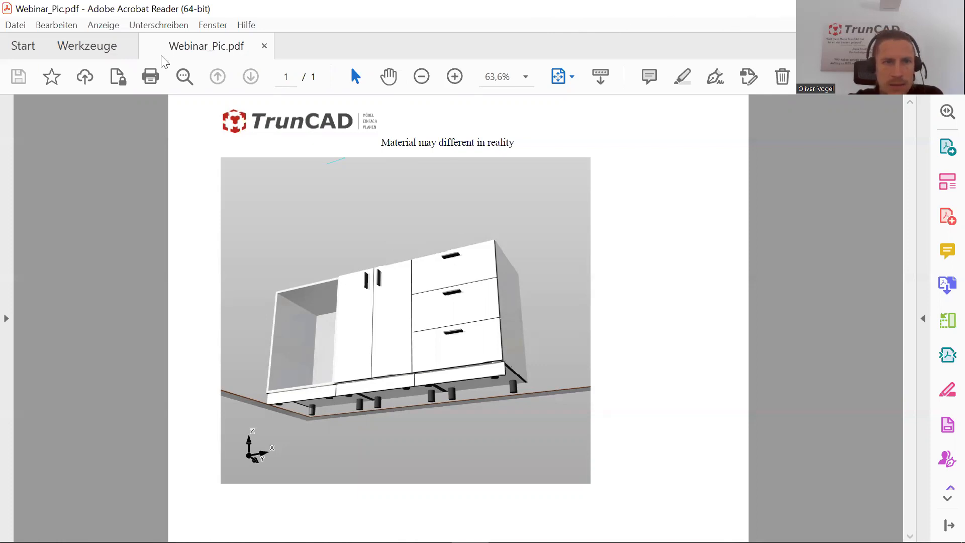
double_click(166, 9)
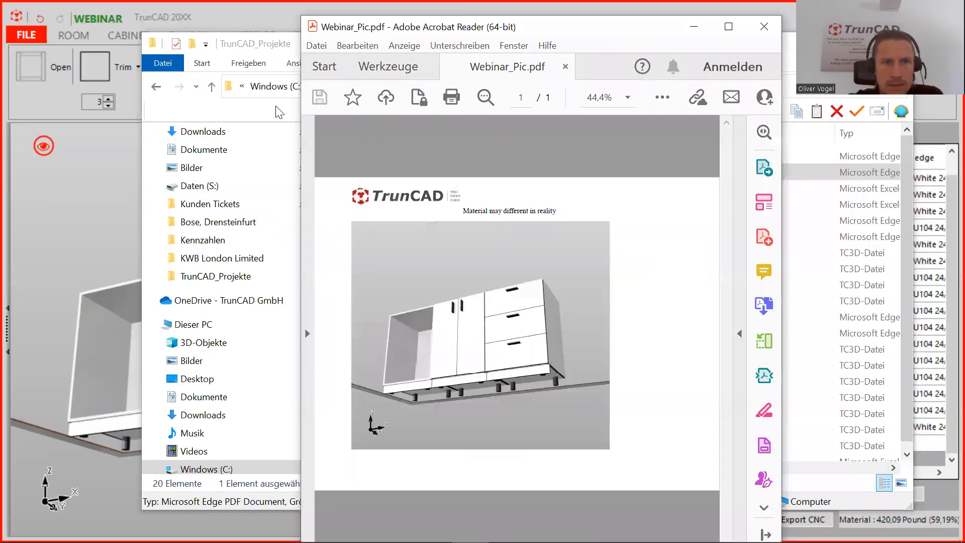
left_click(698, 29)
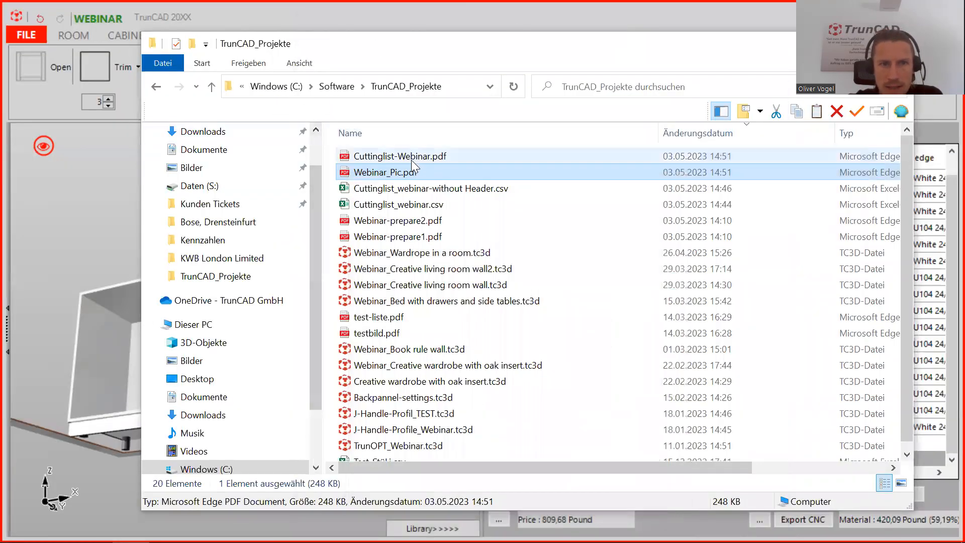
- Open Cuttinglist-Webinar.pdf from the project folder, examine its parts table at full size, and return to TrunCAD
double_click(411, 159)
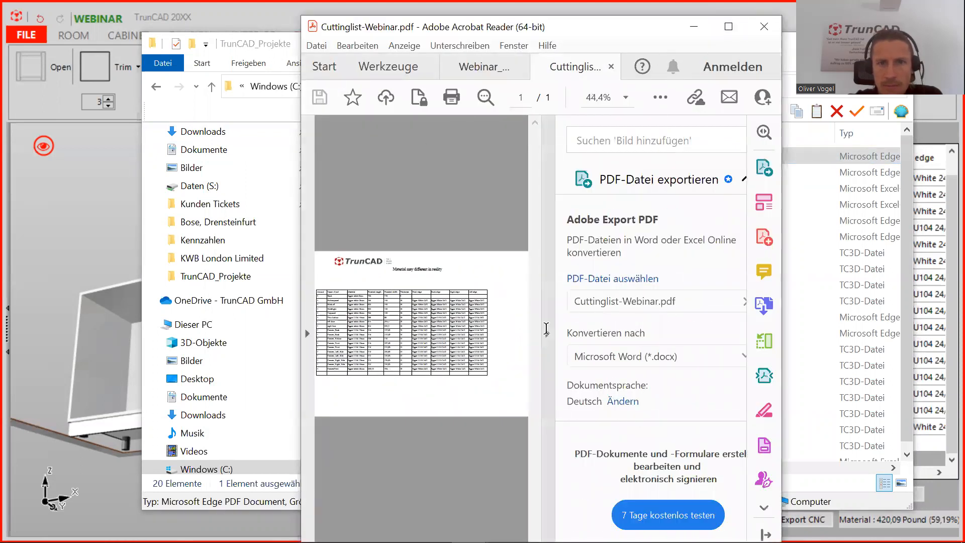
left_click(547, 330)
left_click(728, 27)
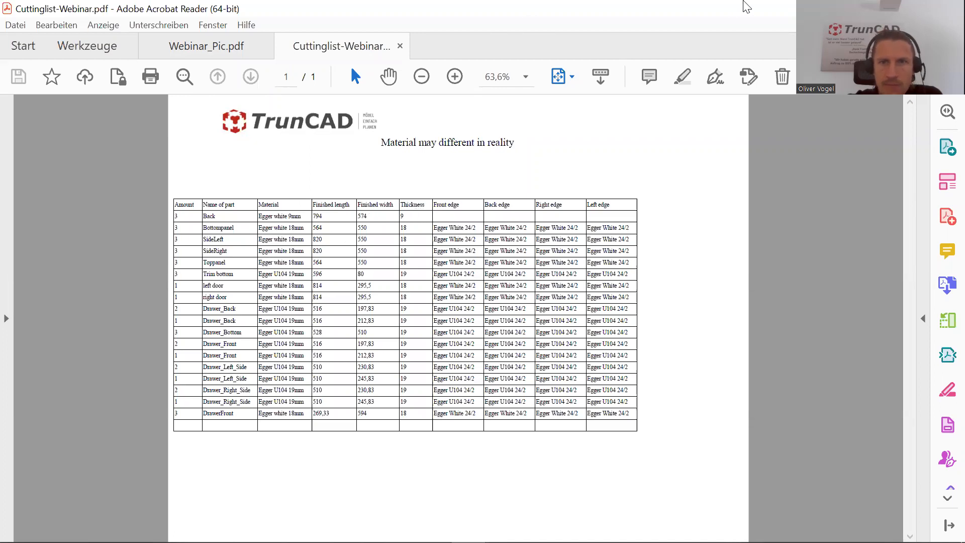
left_click_drag(728, 10, 608, 81)
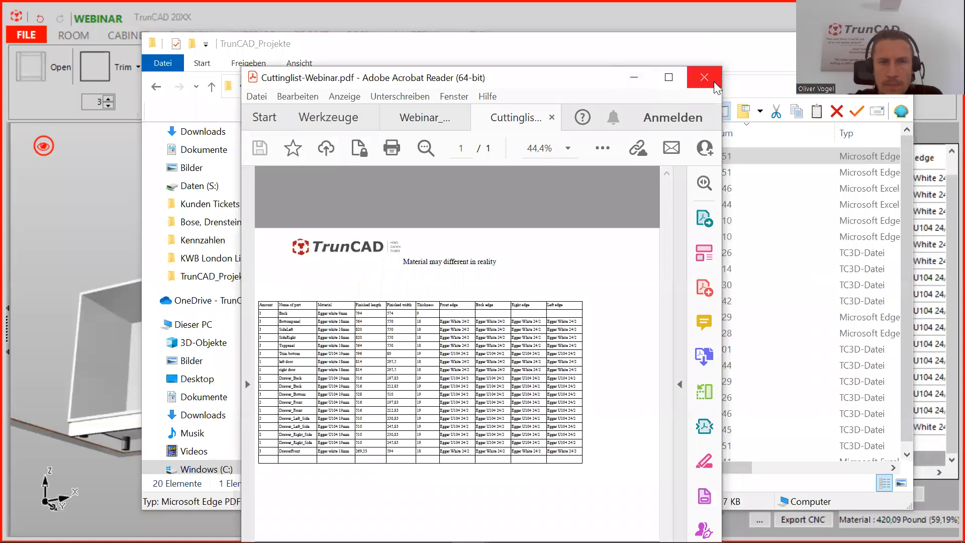
left_click(716, 86)
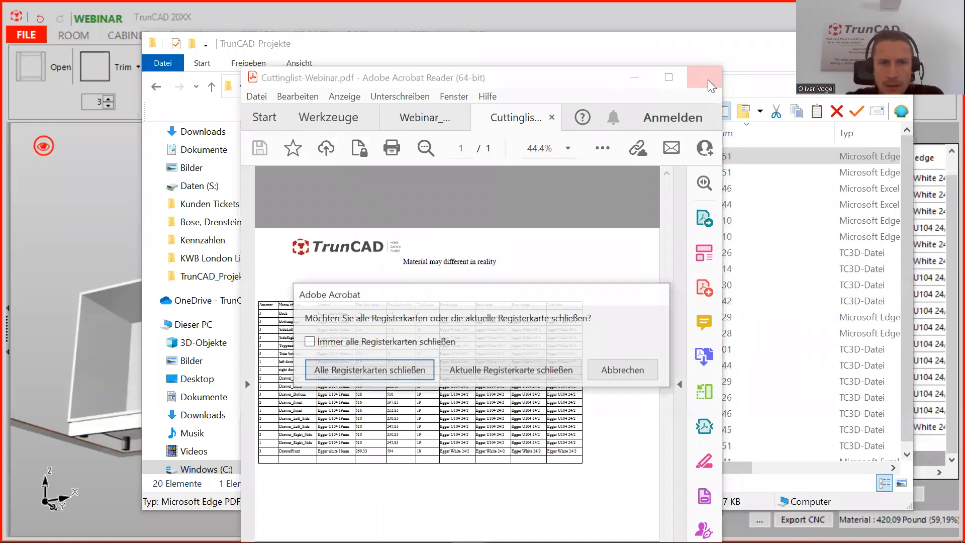
left_click(626, 372)
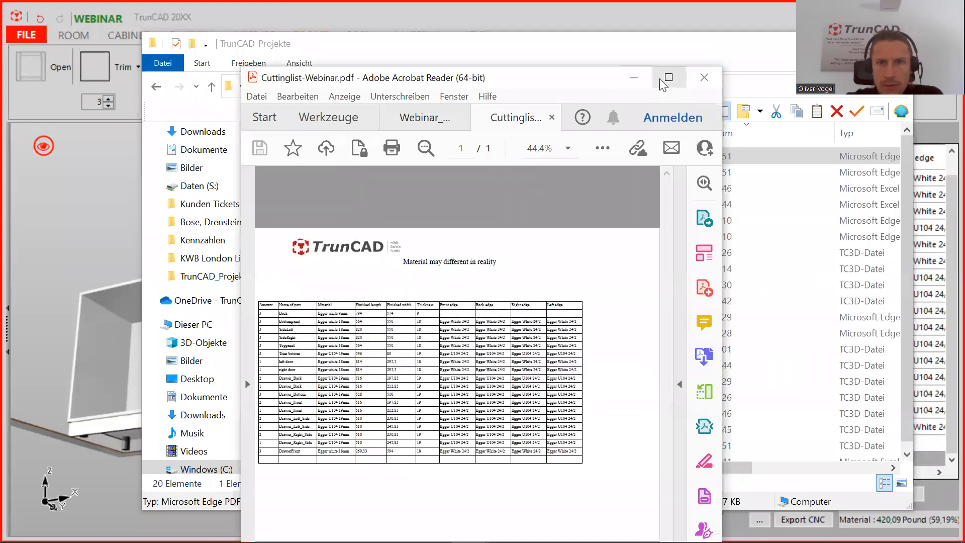
left_click(634, 79)
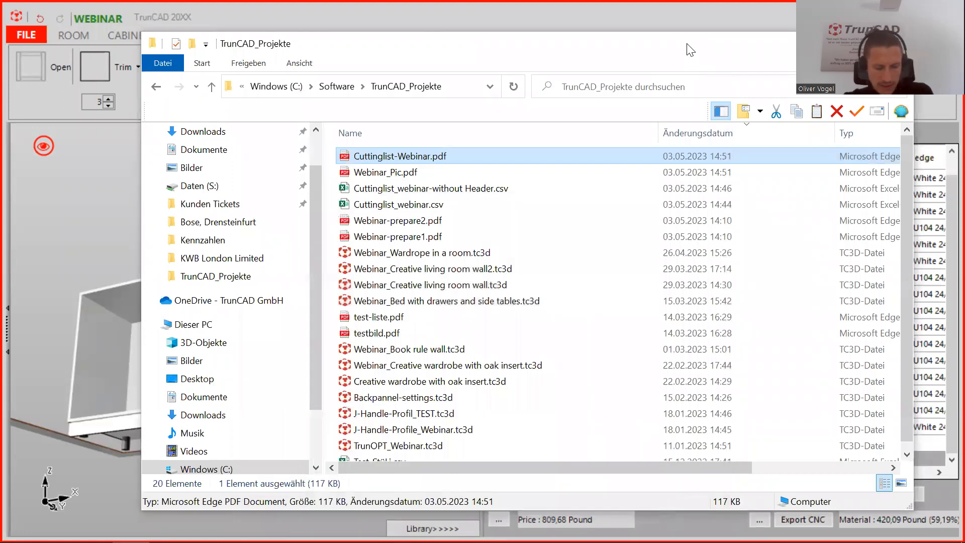
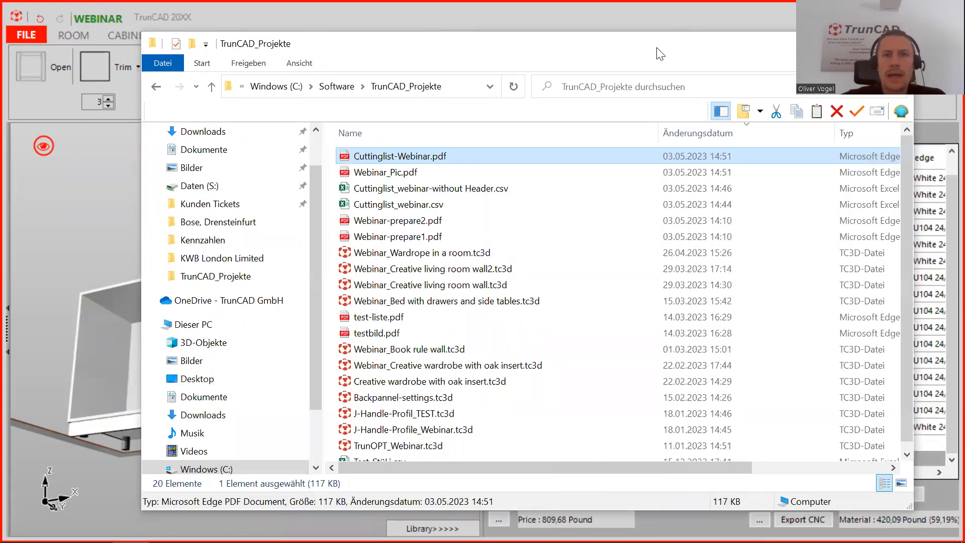
left_click_drag(646, 46, 430, 54)
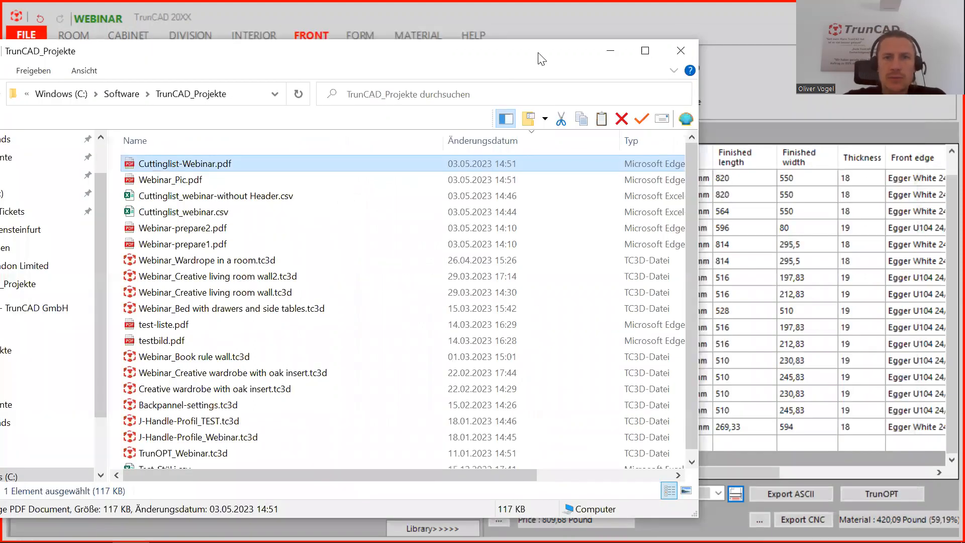
left_click(616, 51)
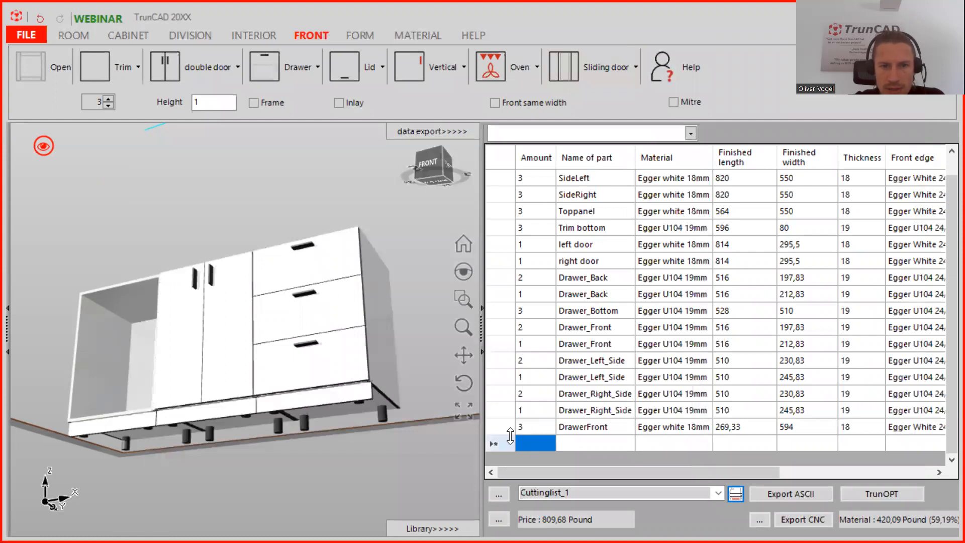
- Start a new part from the empty last row of the cutting list and name it Testpart
left_click(586, 444)
left_click(533, 442)
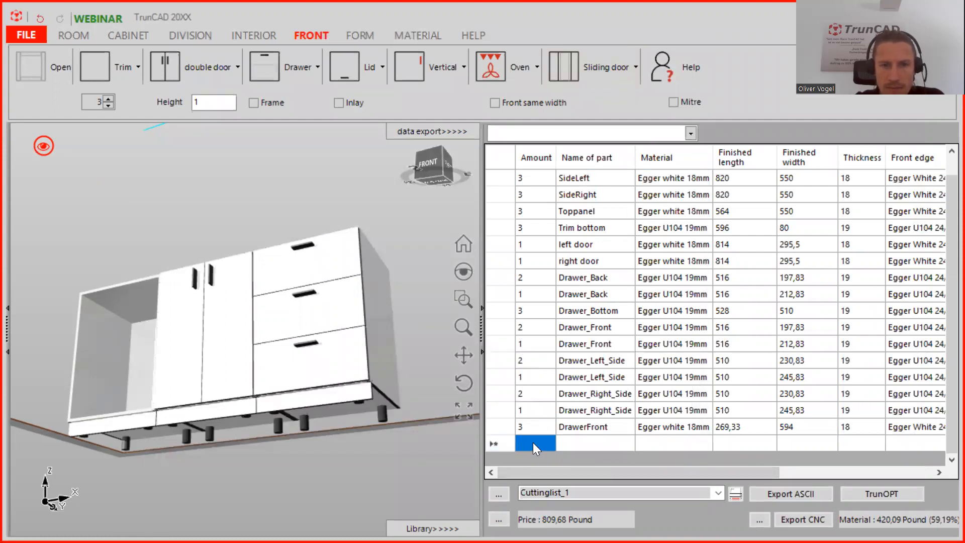
double_click(537, 441)
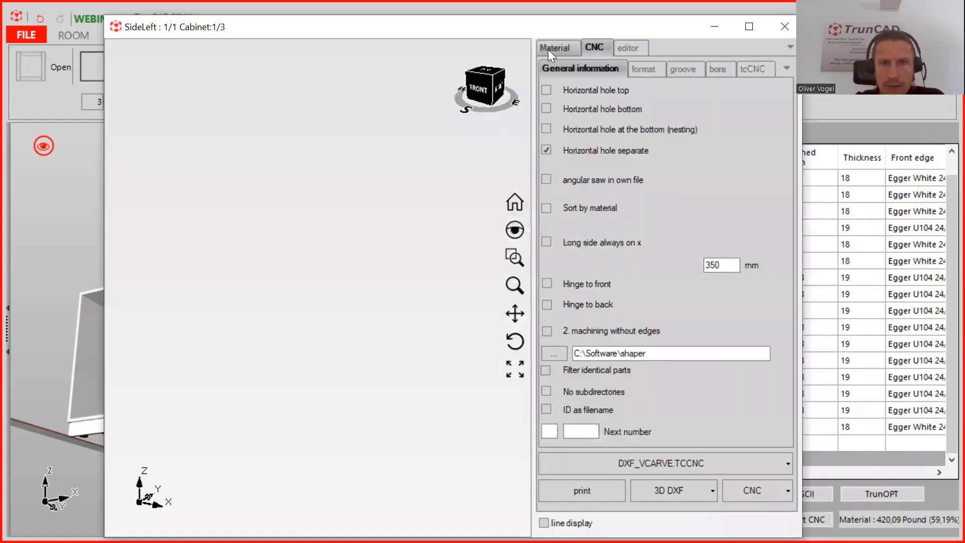
left_click(549, 50)
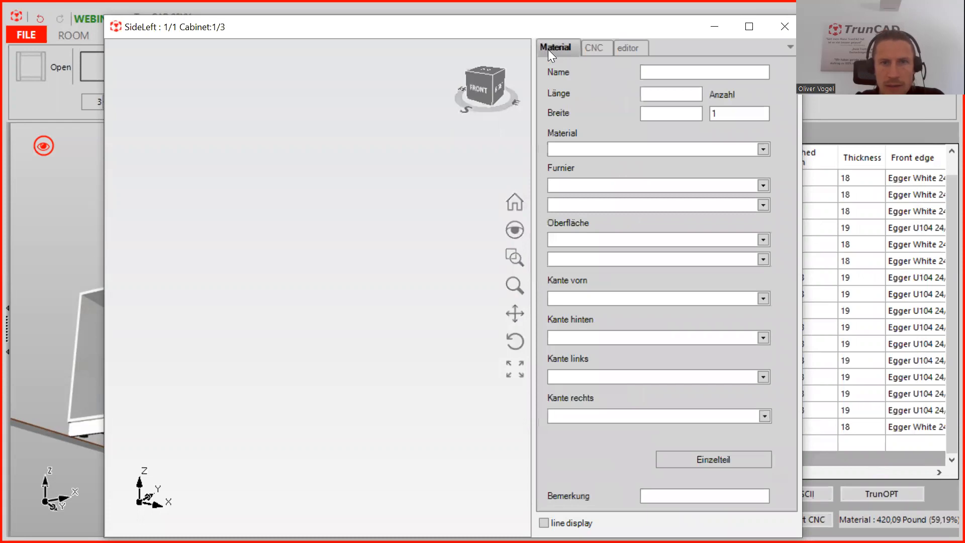
left_click(668, 72)
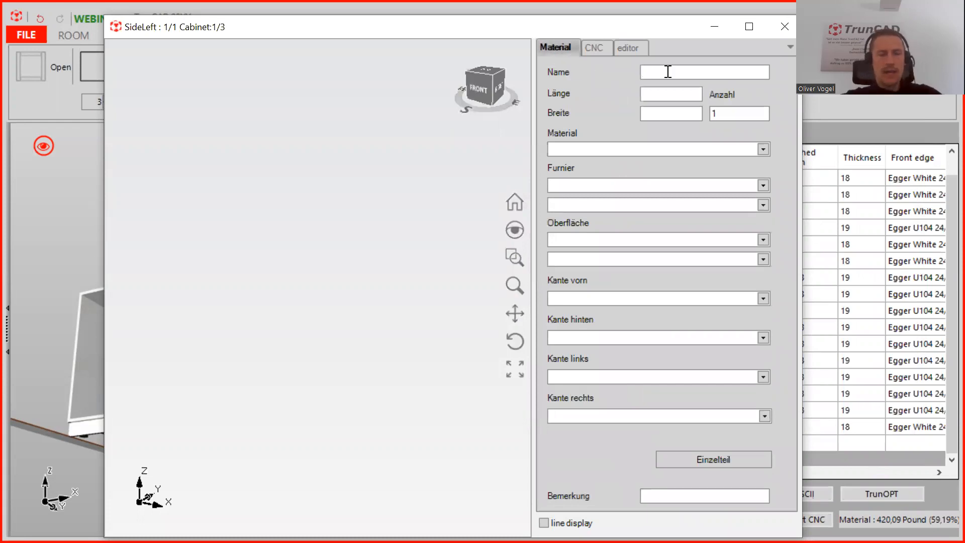
type("Te")
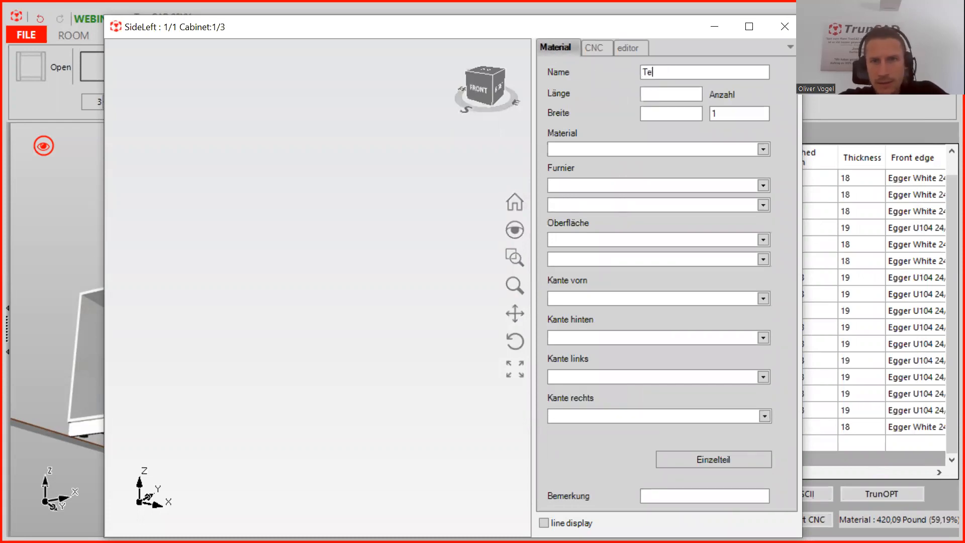
type("stpart")
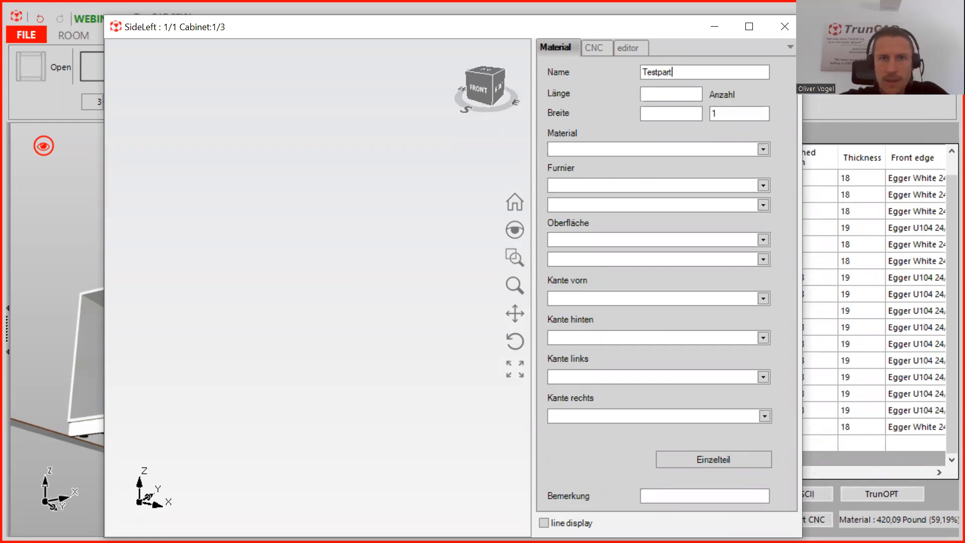
- Set the test part's length to 900, its width to 600 and its quantity to 2
left_click(671, 92)
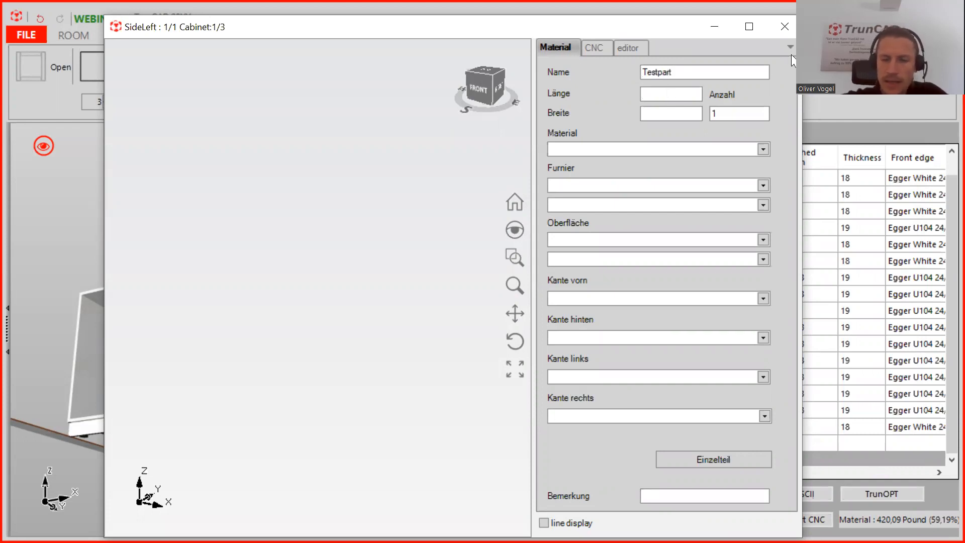
type("900")
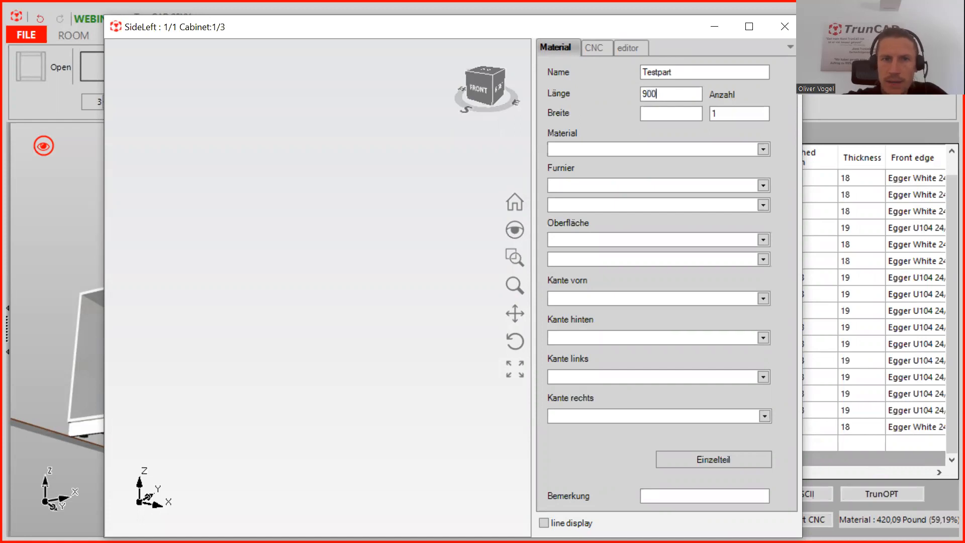
left_click(694, 115)
type("600")
left_click(721, 113)
double_click(723, 112)
type("2")
- Assign the material Glas 10mm to the test part, add it as a single part and close the part window
left_click(763, 150)
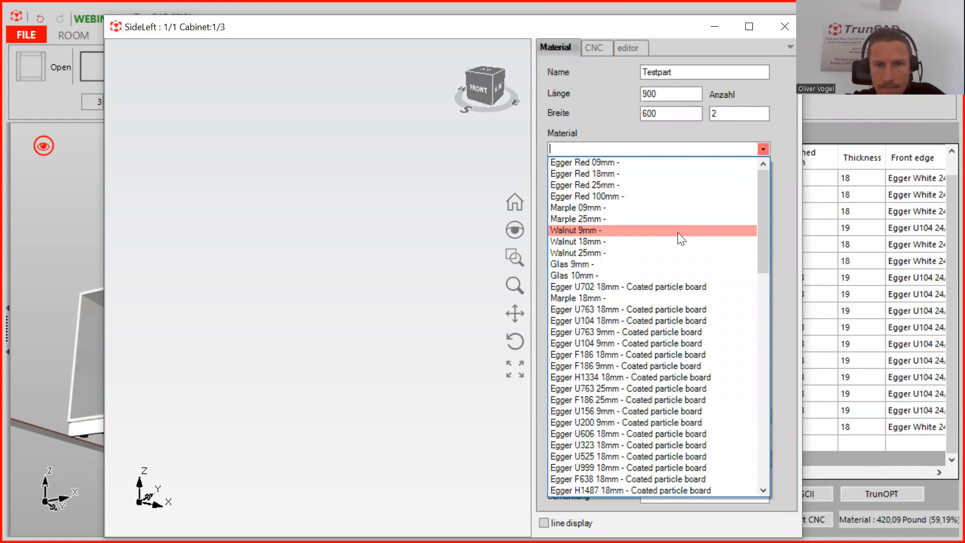
scroll(679, 237, "down", 4)
scroll(678, 234, "down", 6)
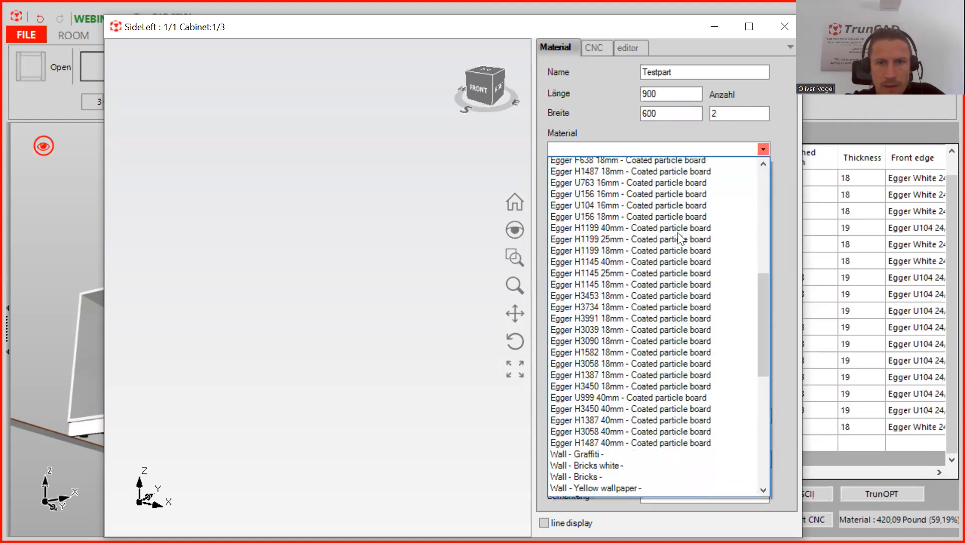
scroll(678, 233, "up", 3)
scroll(680, 238, "up", 5)
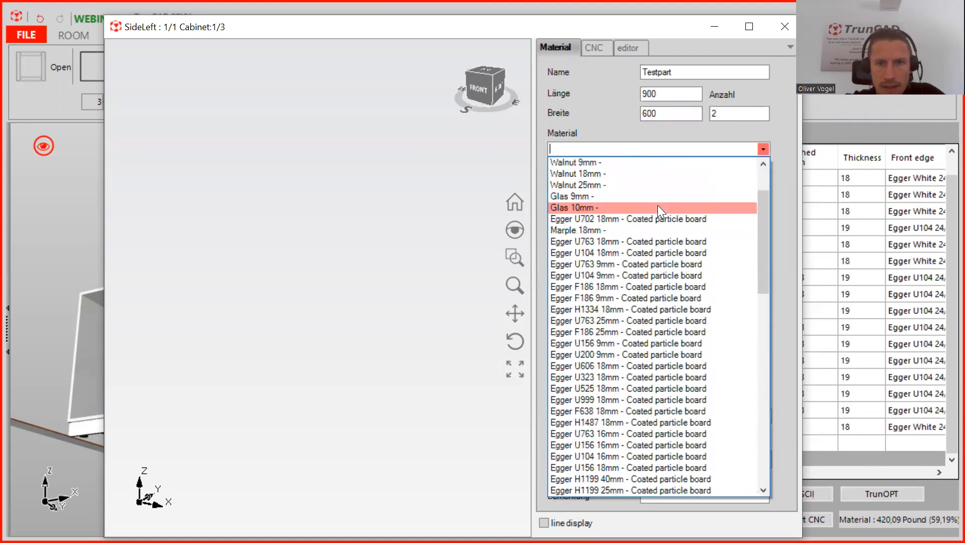
left_click(586, 207)
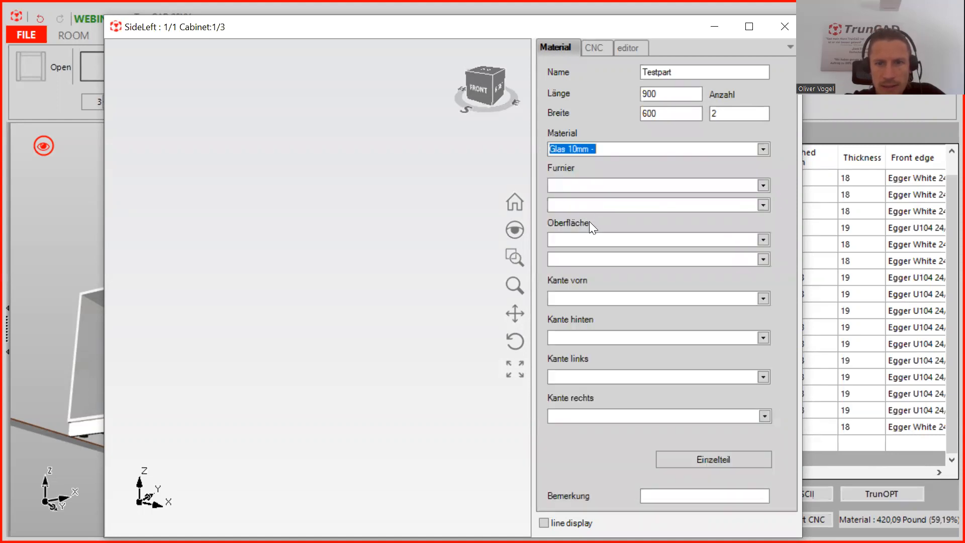
left_click(737, 461)
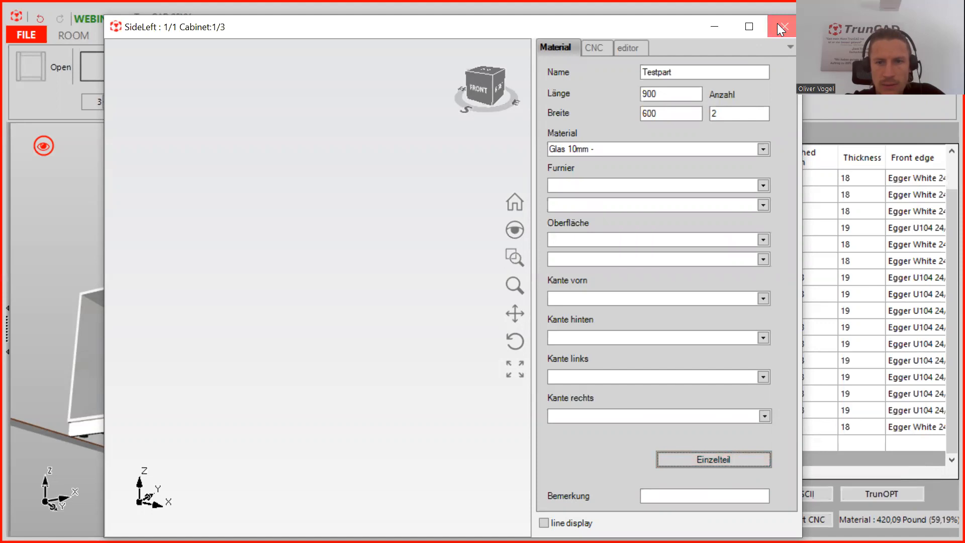
left_click(778, 25)
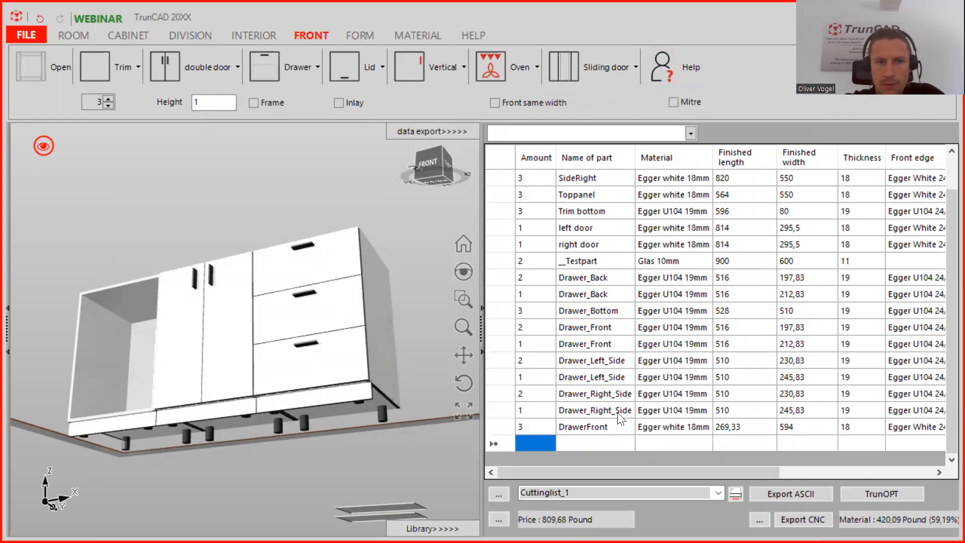
- Inspect the glass test panels in the 3D model and highlight them from their cutting list row
middle_click_drag(417, 439, 69, 484)
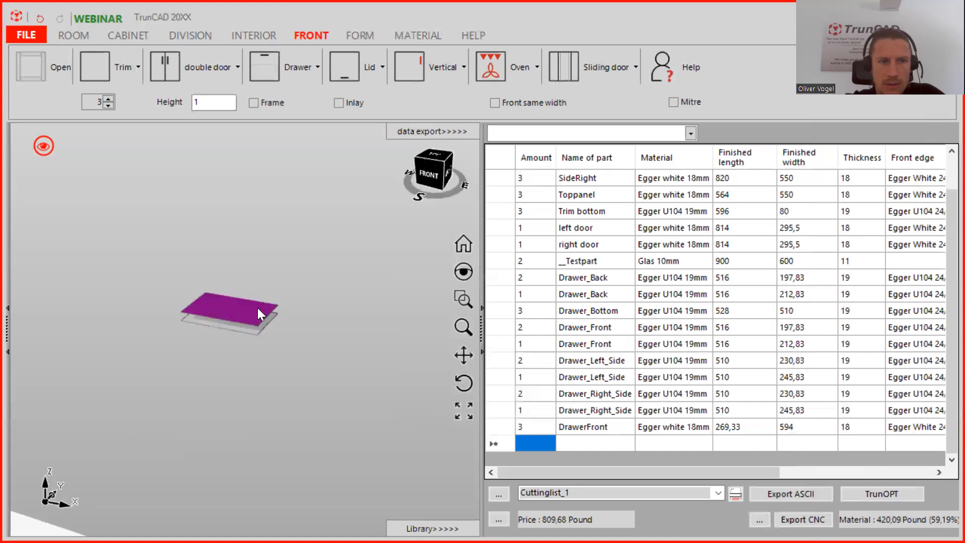
scroll(250, 314, "up", 4)
middle_click_drag(282, 341, 318, 349)
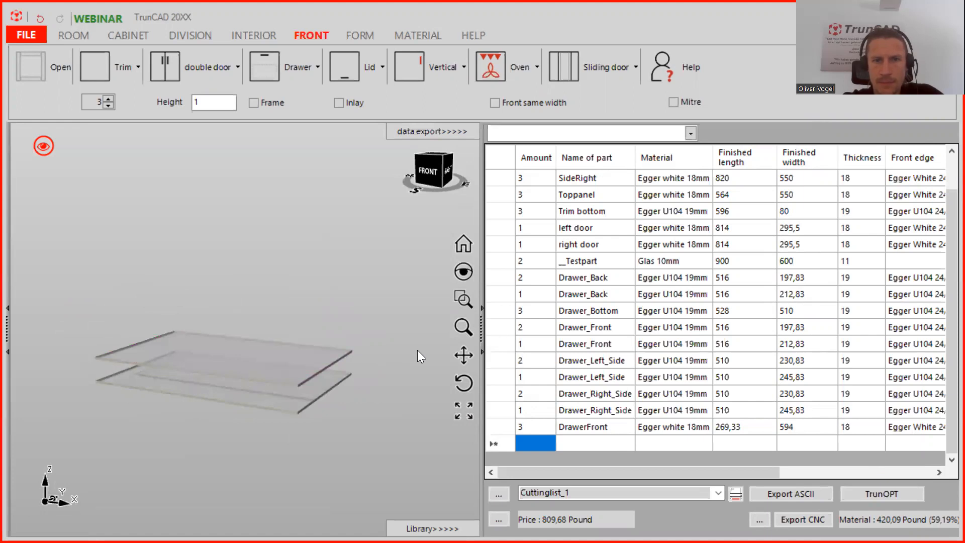
left_click(580, 259)
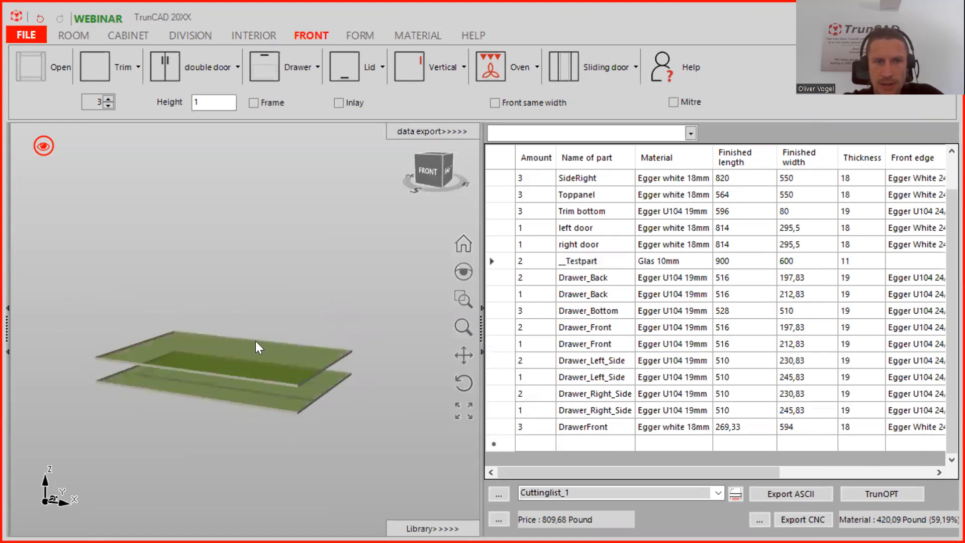
scroll(255, 341, "down", 8)
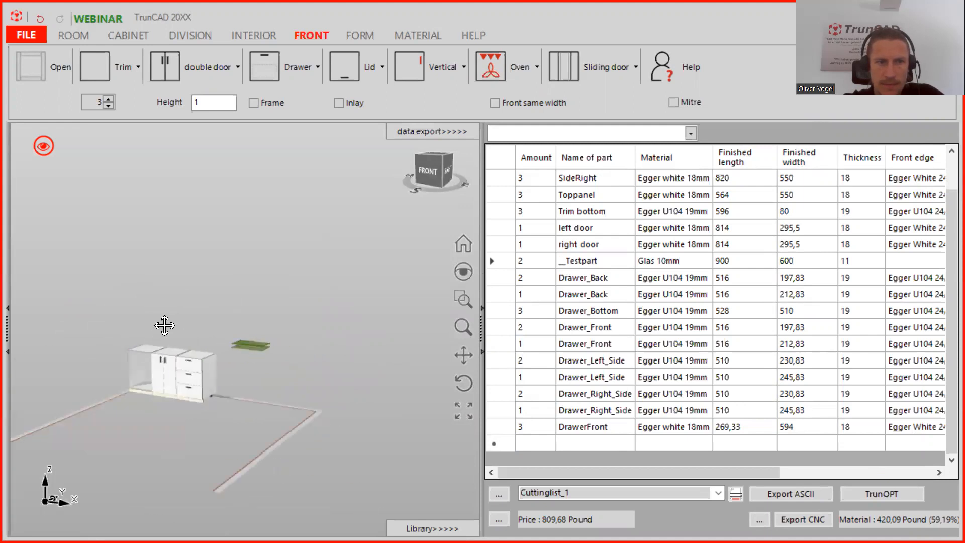
scroll(241, 335, "up", 6)
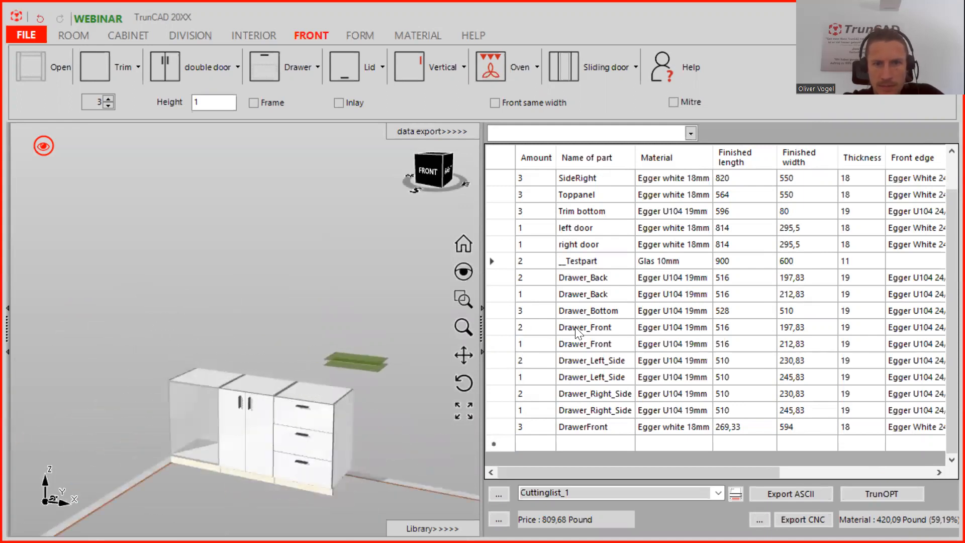
- Highlight the SideLeft panels from the cutting list and examine where they sit in the cabinets
scroll(631, 251, "up", 1)
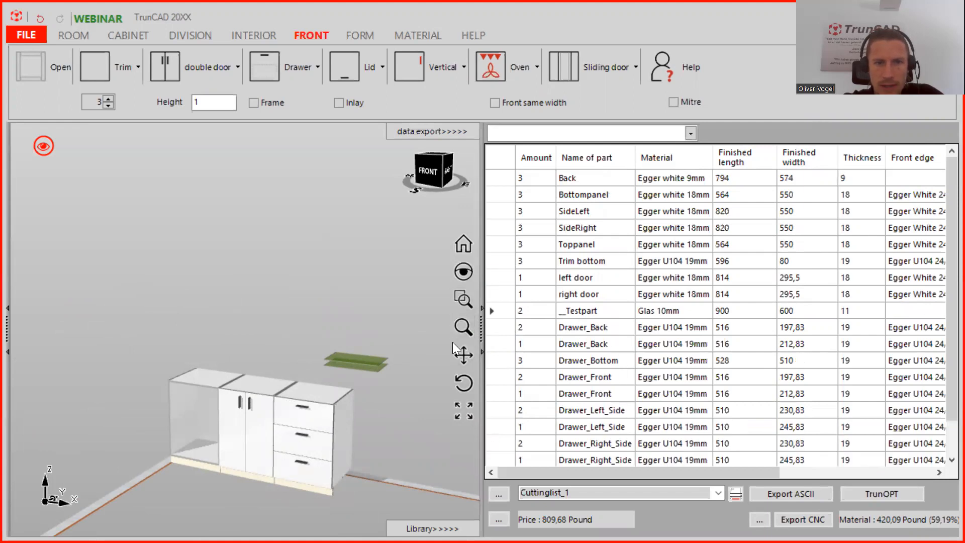
left_click(583, 212)
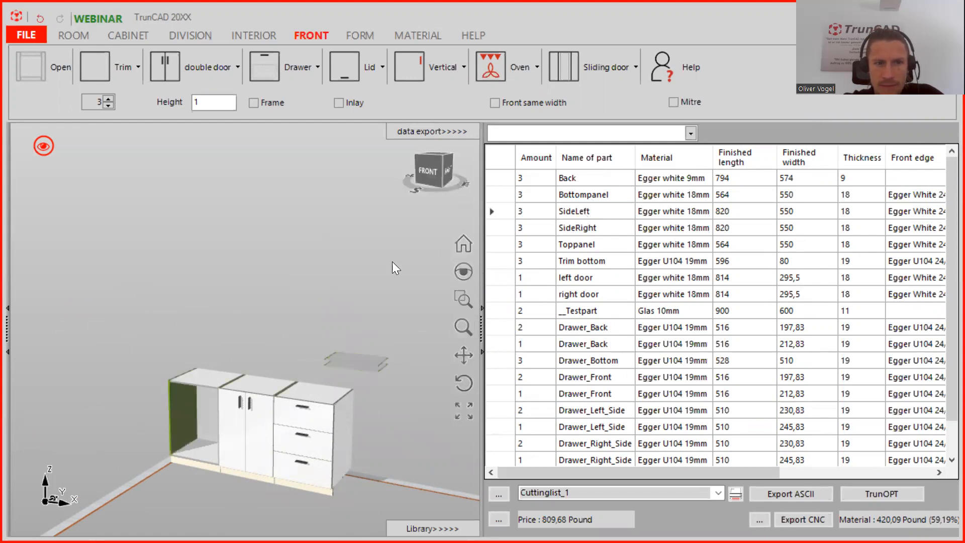
middle_click_drag(186, 422, 267, 421)
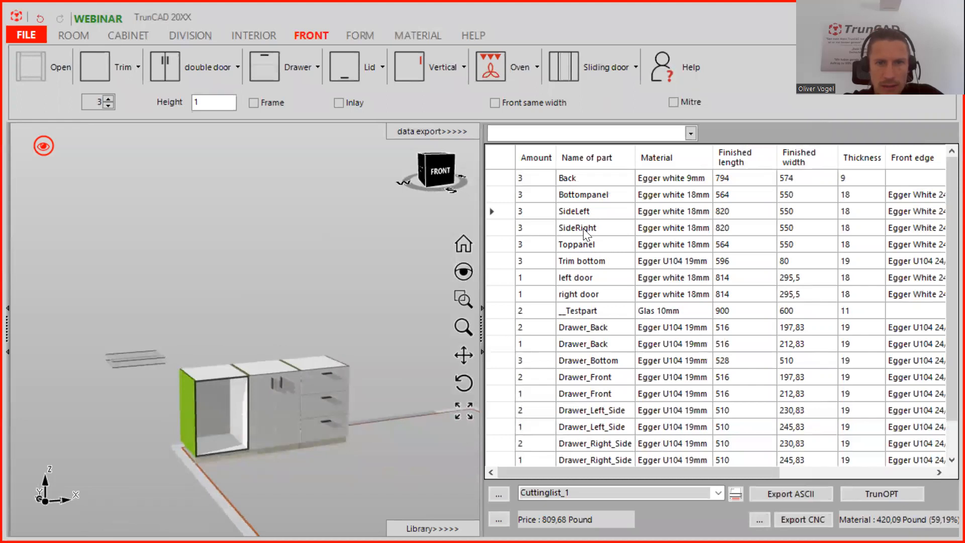
- Highlight the SideRight and Toppanel parts from the cutting list and examine where they sit in the cabinets
middle_click_drag(334, 323, 241, 333)
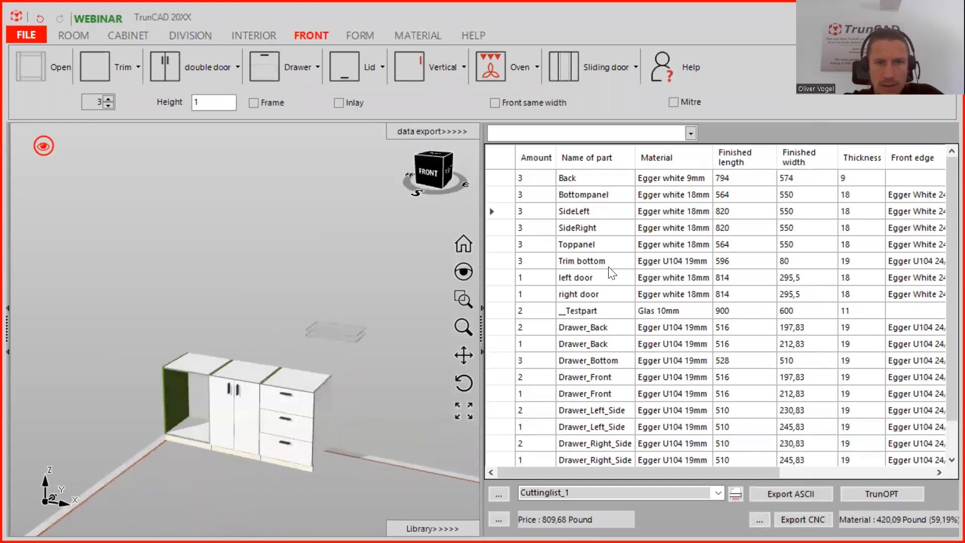
left_click(578, 229)
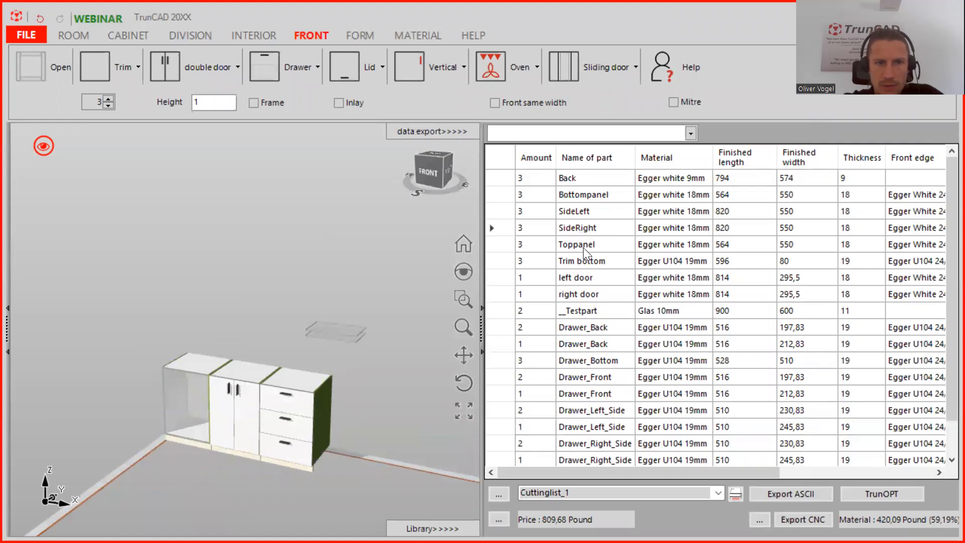
left_click(583, 248)
scroll(298, 386, "up", 3)
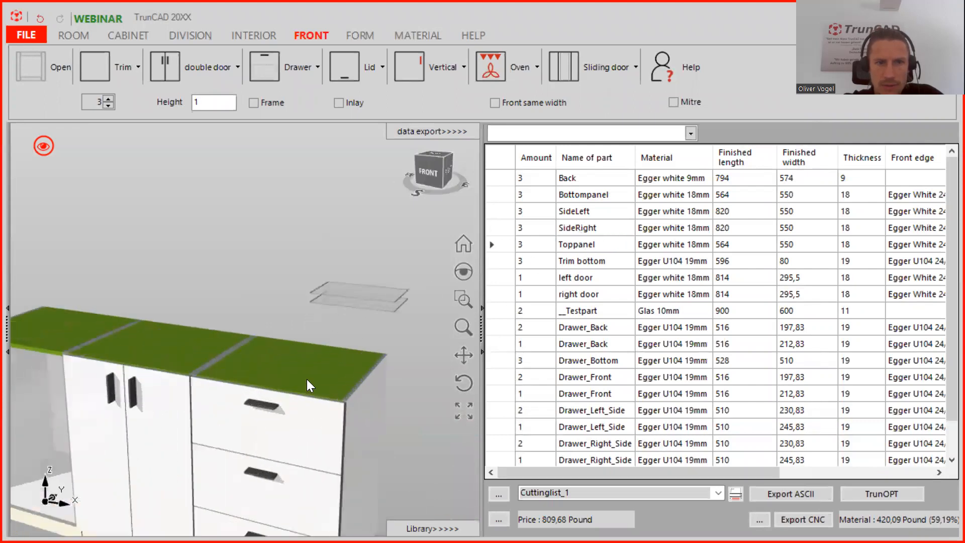
scroll(353, 362, "down", 3)
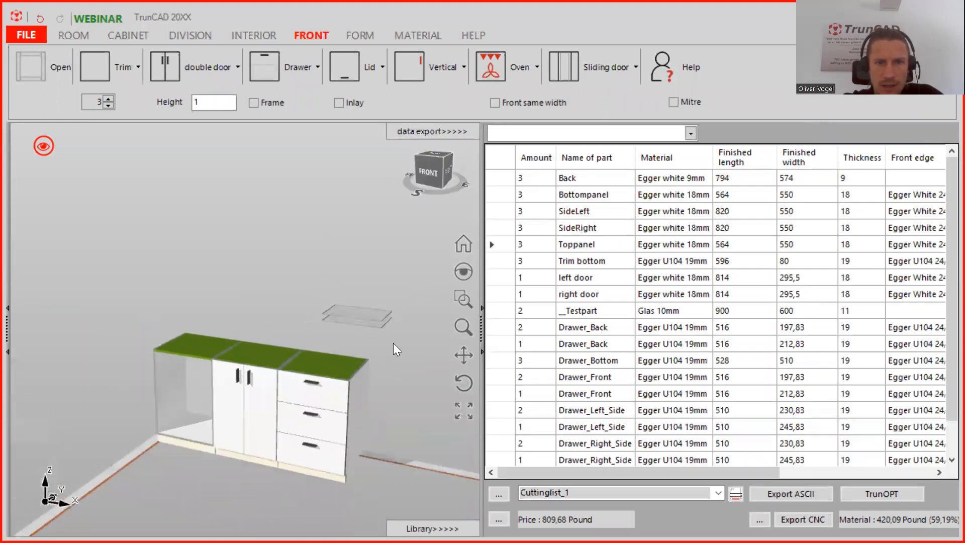
- Highlight the left door, right door, DrawerFront, Drawer_Right_Side and Drawer_Front parts from their cutting list rows
left_click(588, 280)
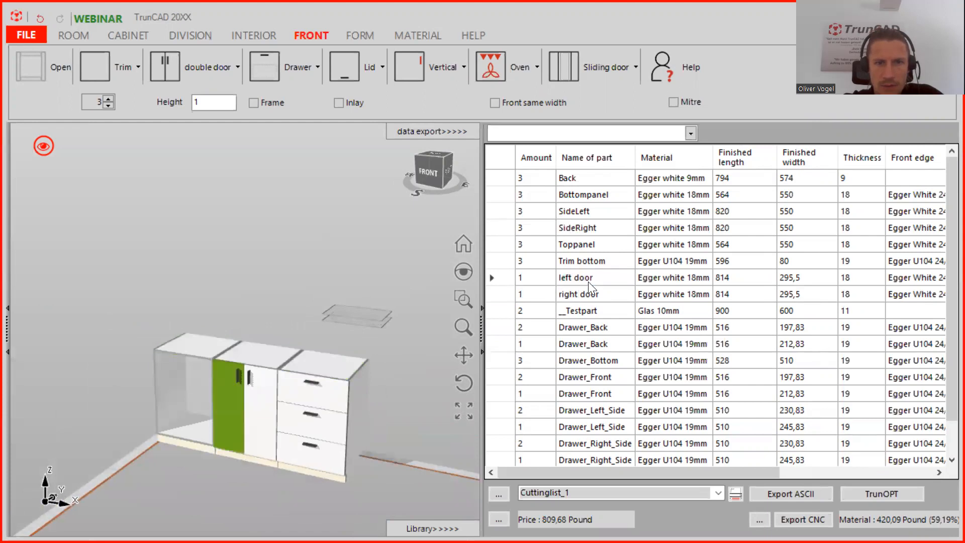
left_click(592, 295)
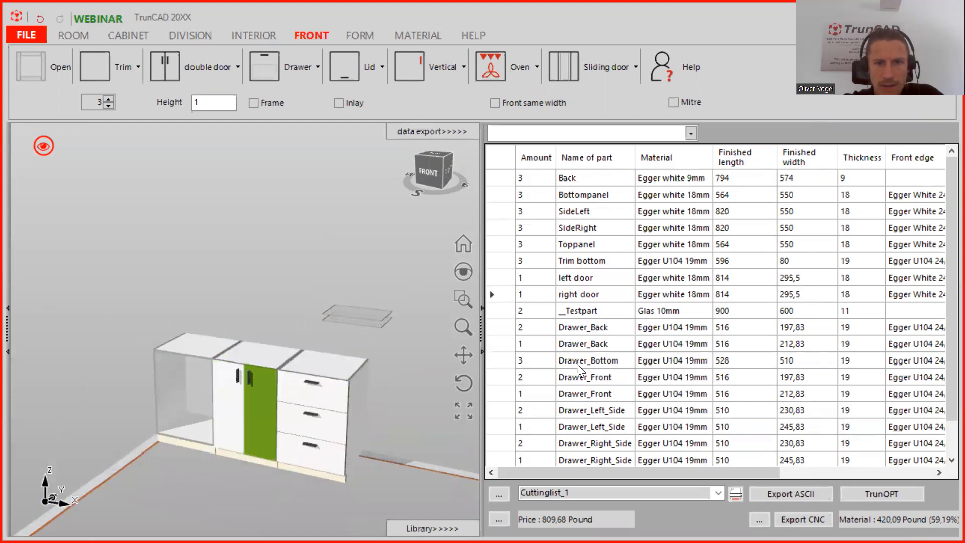
scroll(578, 369, "down", 1)
left_click(591, 427)
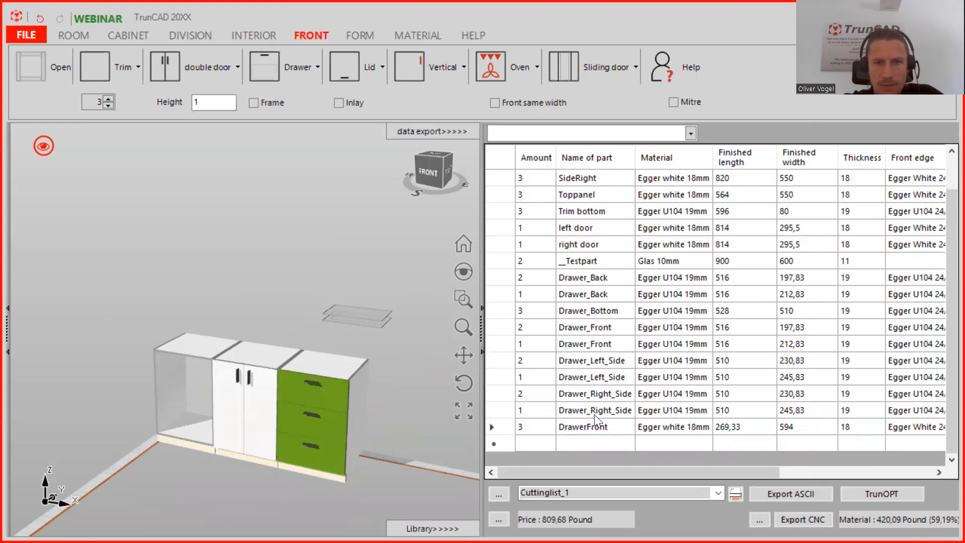
left_click(595, 415)
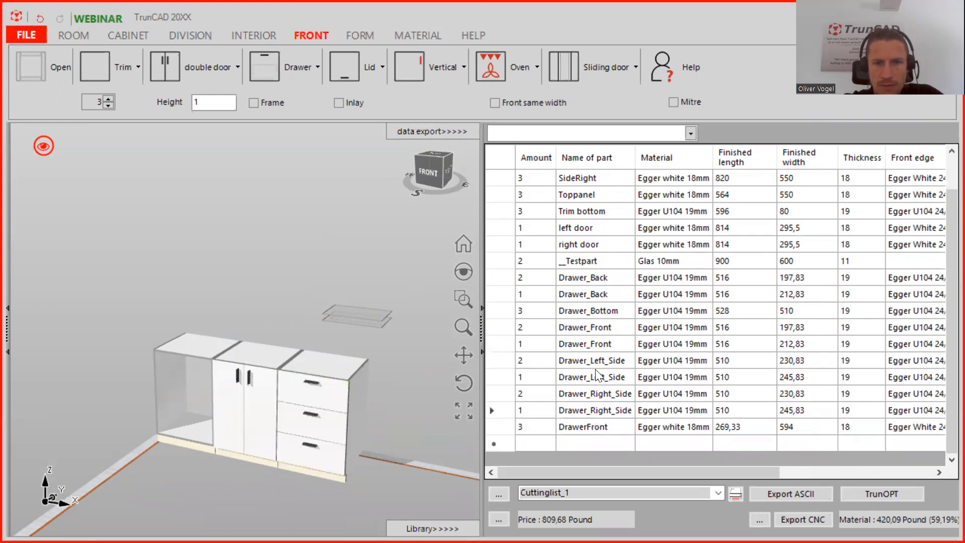
left_click(594, 344)
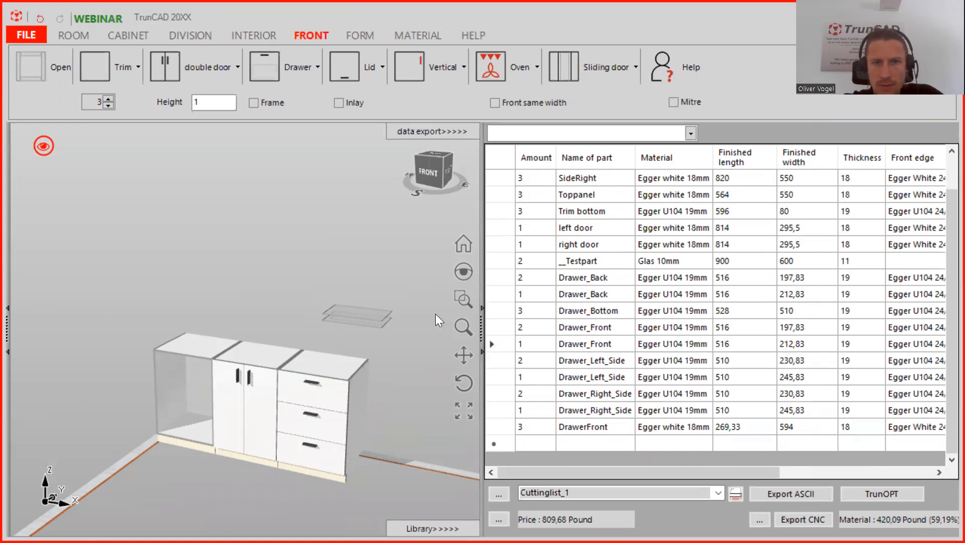
- Highlight the Back panels from the cutting list and inspect them from behind and from the front of the cabinets
left_click(462, 381)
middle_click_drag(344, 364, 304, 367)
scroll(603, 325, "up", 1)
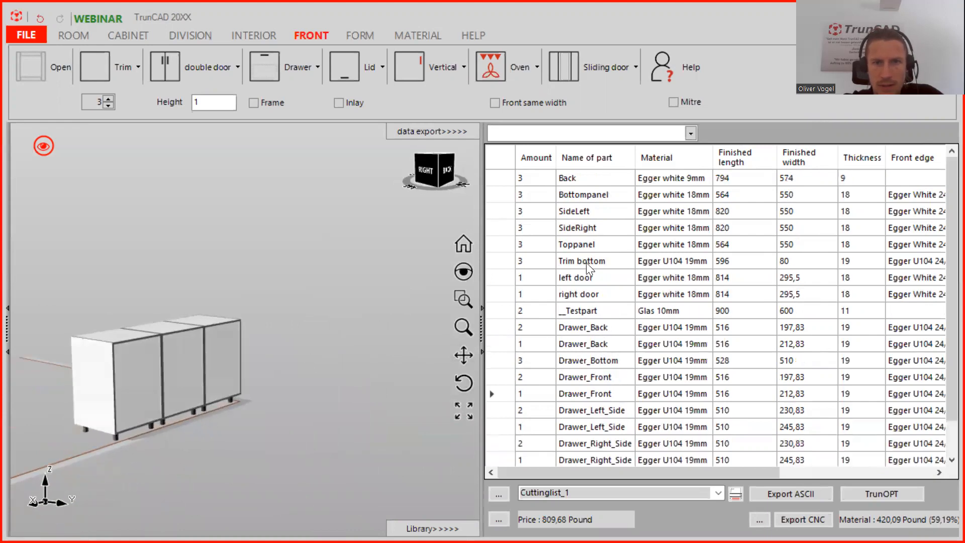
left_click(584, 182)
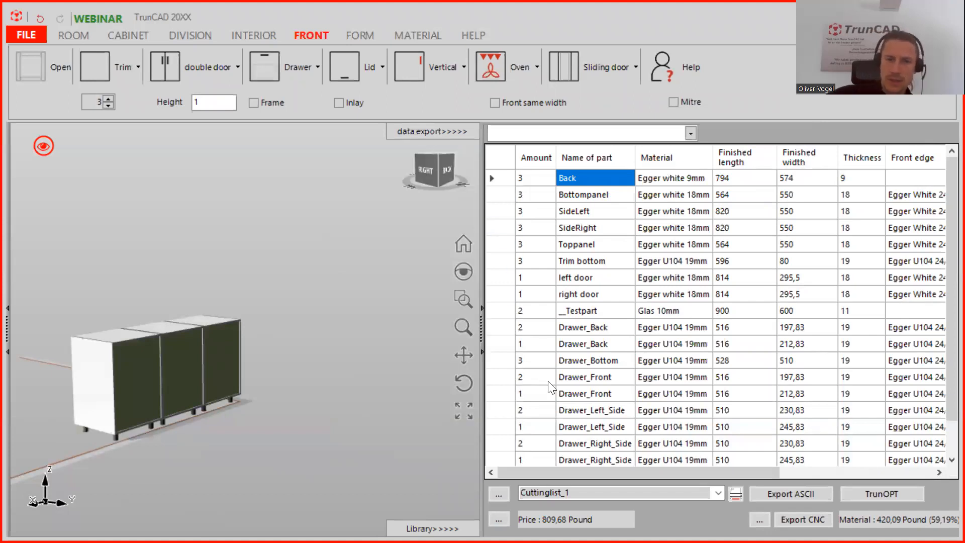
scroll(580, 391, "down", 1)
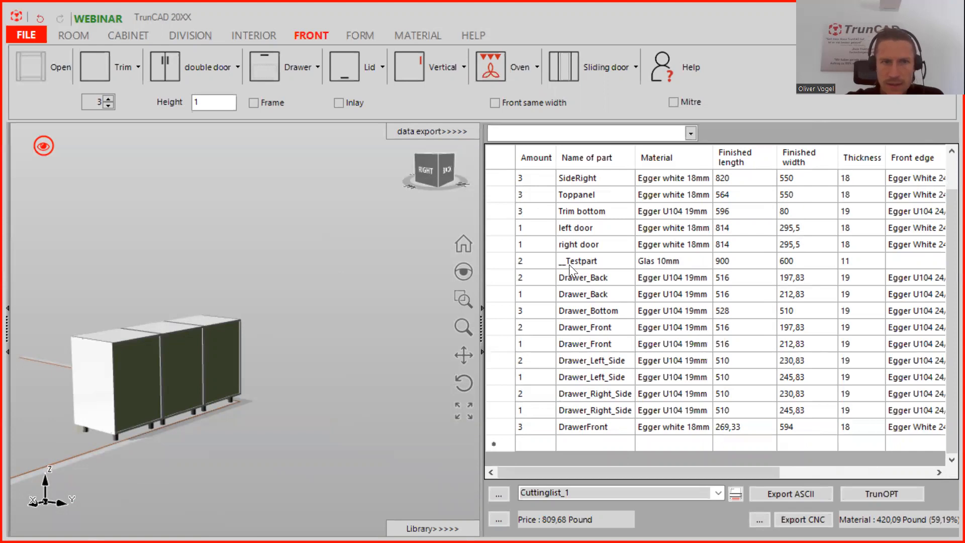
middle_click_drag(266, 290, 410, 300)
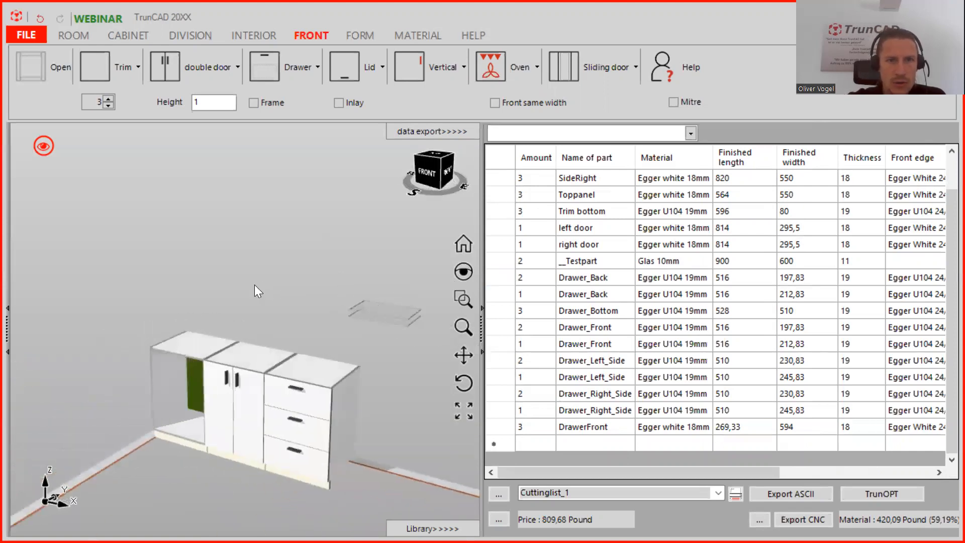
- Enter TrunCAD as the project's customer and Webinar as its project info
left_click(130, 43)
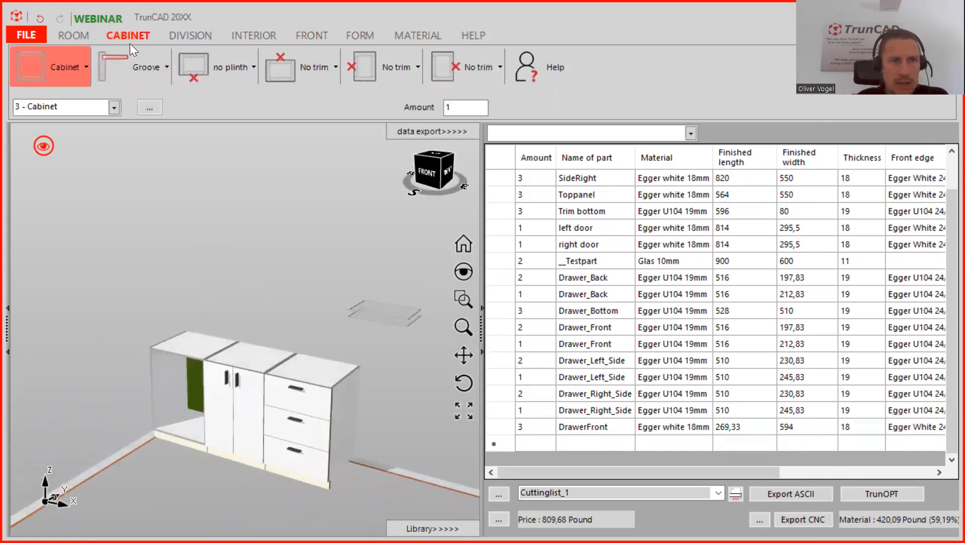
left_click(80, 38)
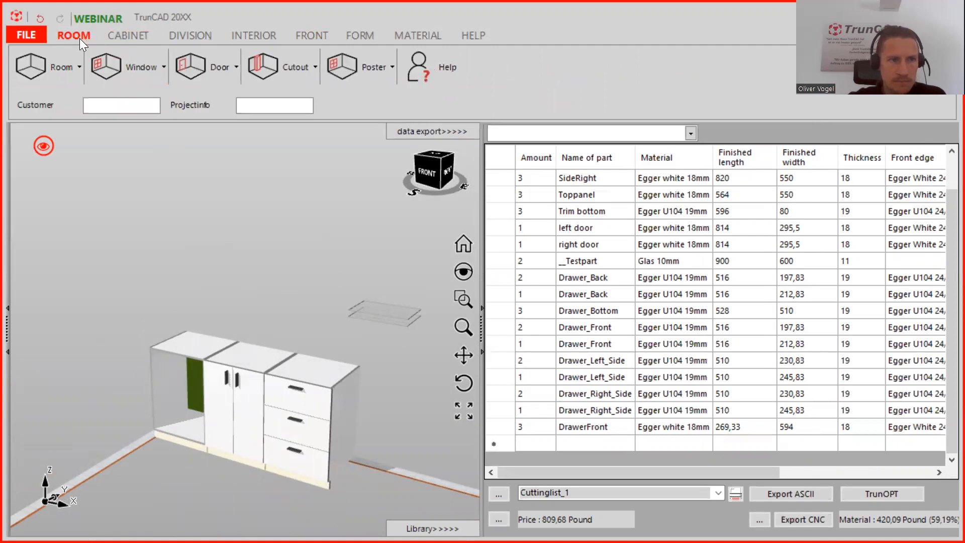
left_click(121, 104)
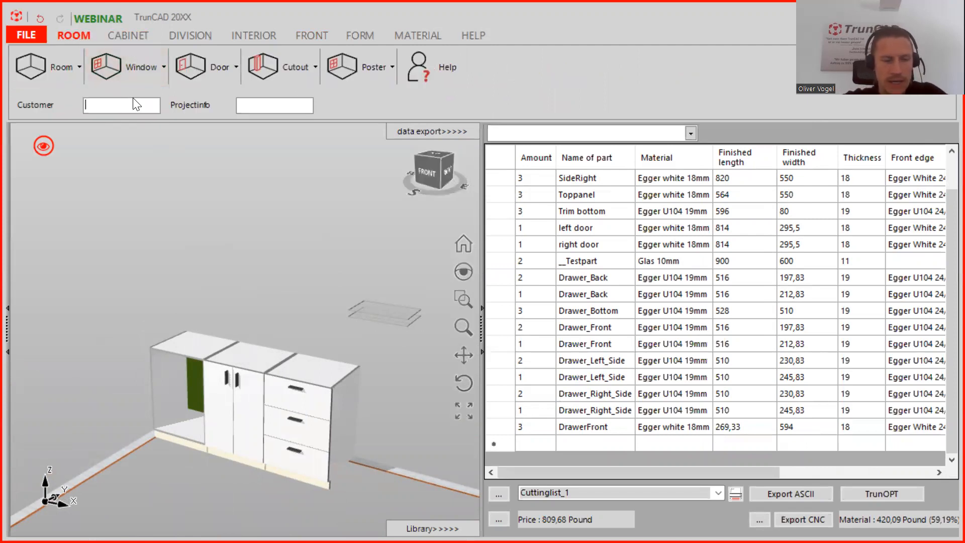
type("TrunCAD")
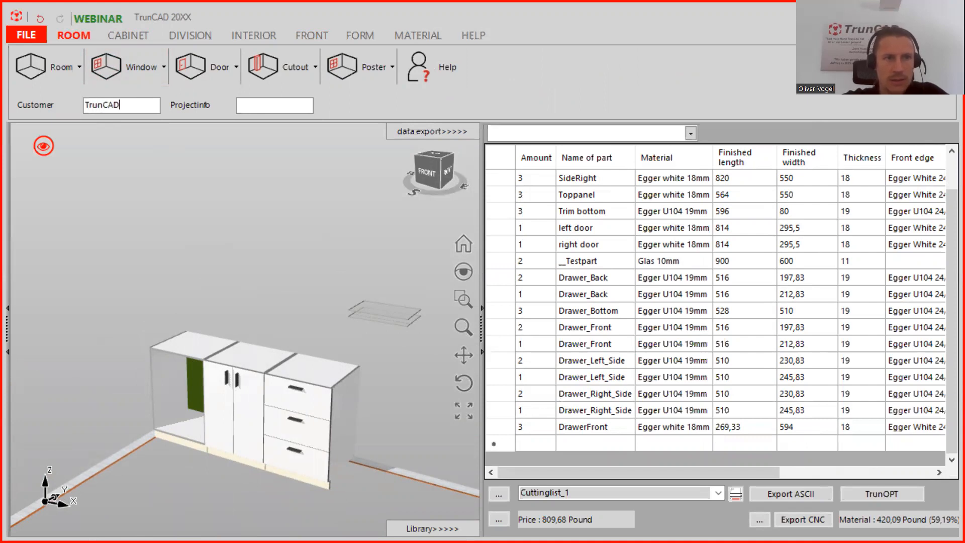
left_click(278, 110)
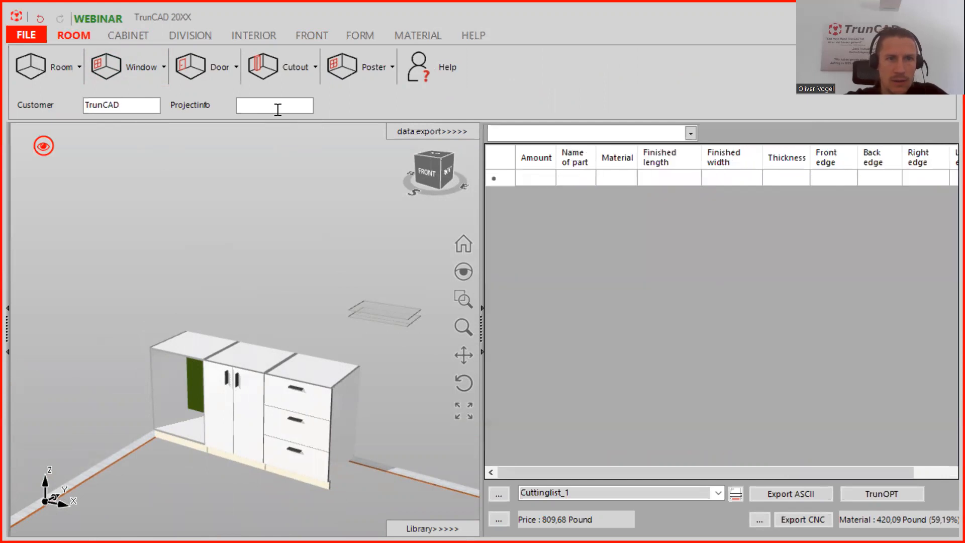
type("Webinar")
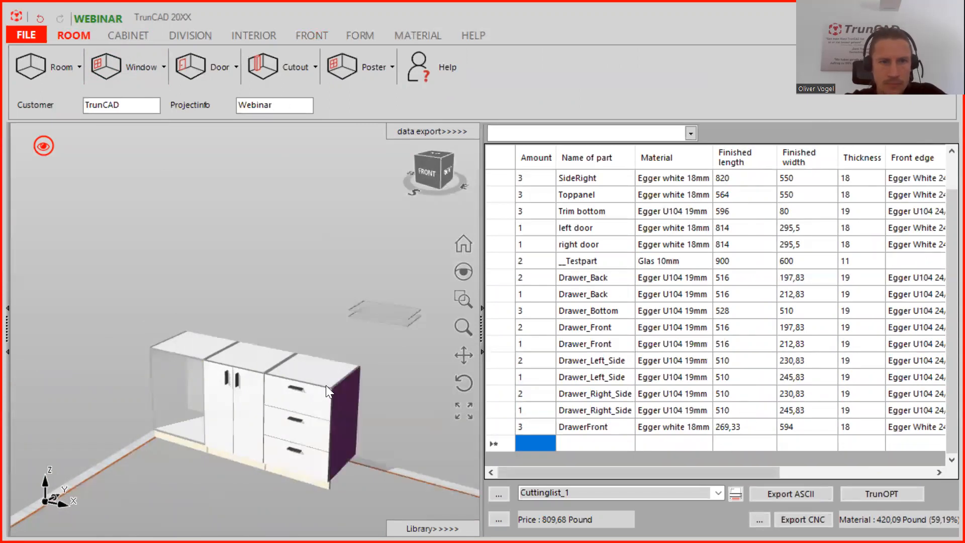
- Clear the selection and frame the three cabinets and the glass panels close up from the front in the 3D model
left_click(344, 332)
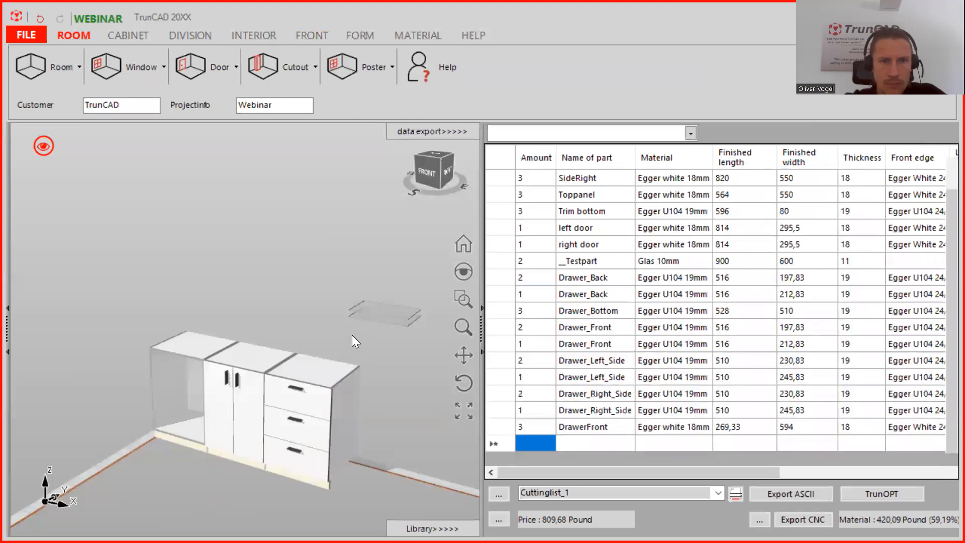
middle_click_drag(352, 335, 334, 351)
scroll(321, 332, "down", 1)
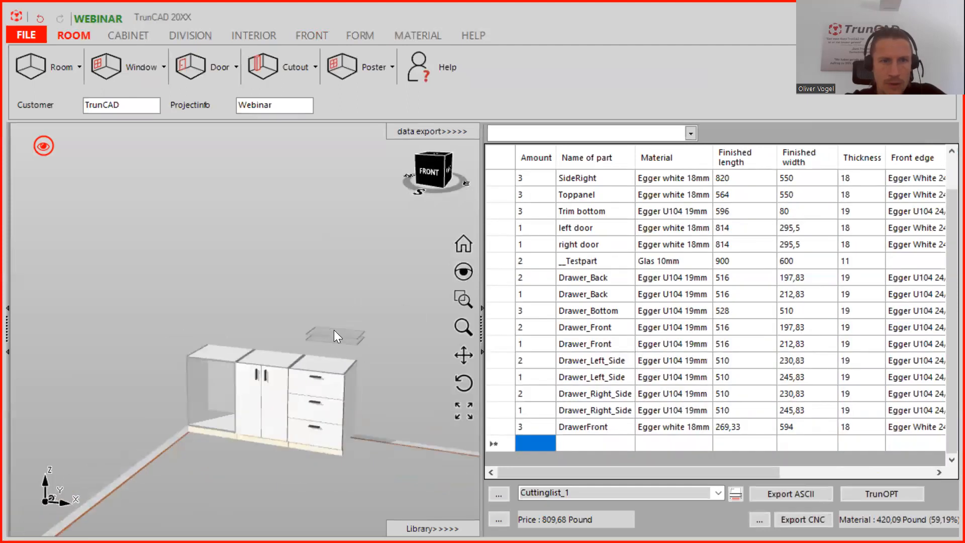
middle_click_drag(389, 376, 374, 346)
scroll(384, 326, "up", 2)
scroll(369, 340, "up", 3)
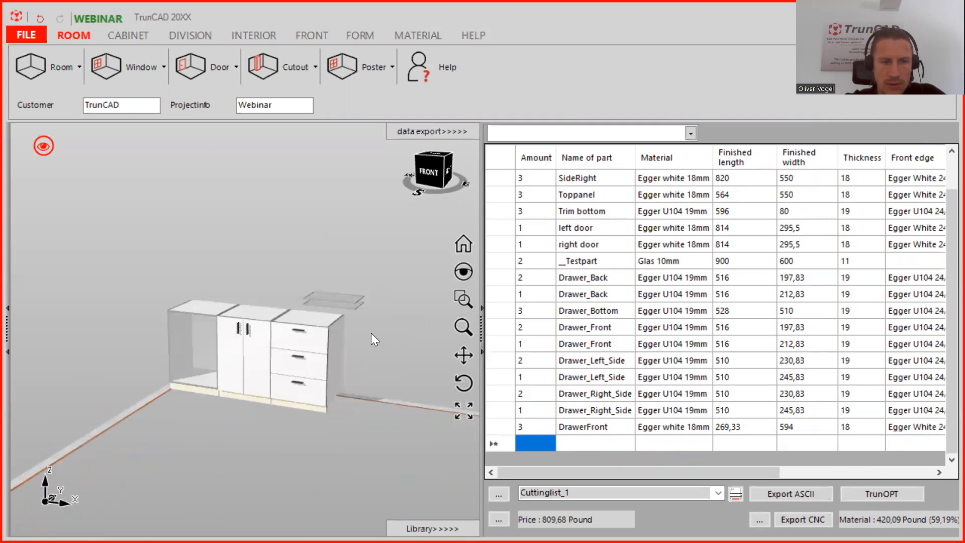
middle_click_drag(366, 338, 422, 356)
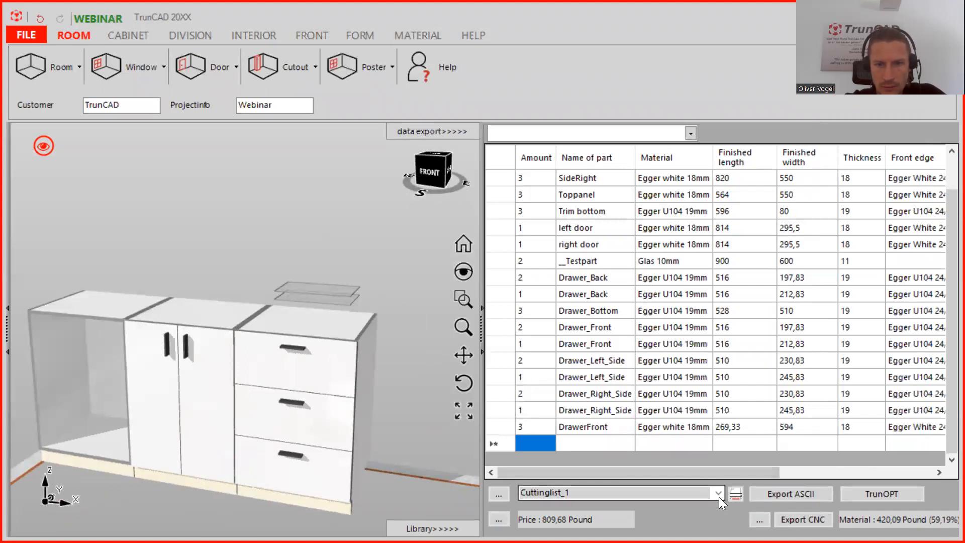
- Try to print Cuttinglist_1 with Microsoft Print to PDF, replacing Webinar_Pic.pdf in the TrunCAD_Projekte folder
left_click(735, 495)
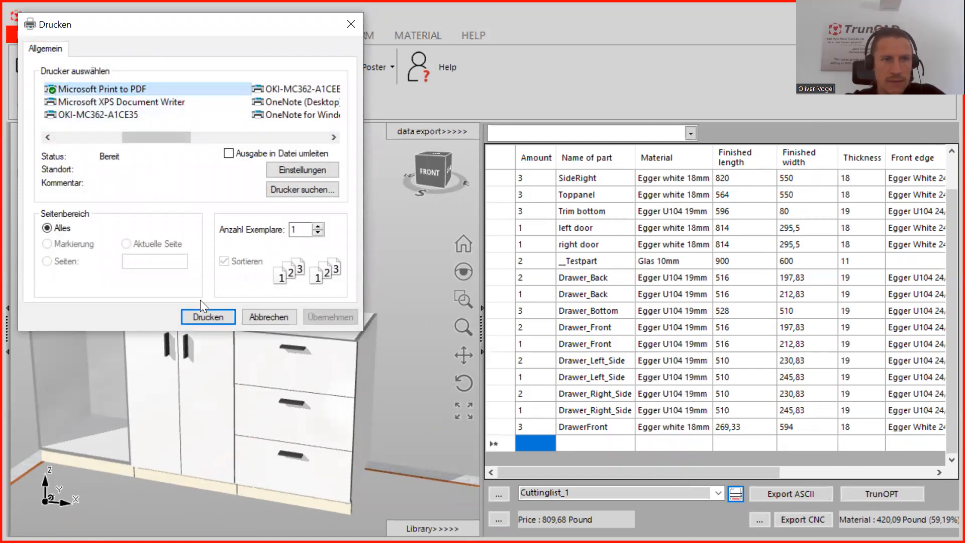
left_click(204, 316)
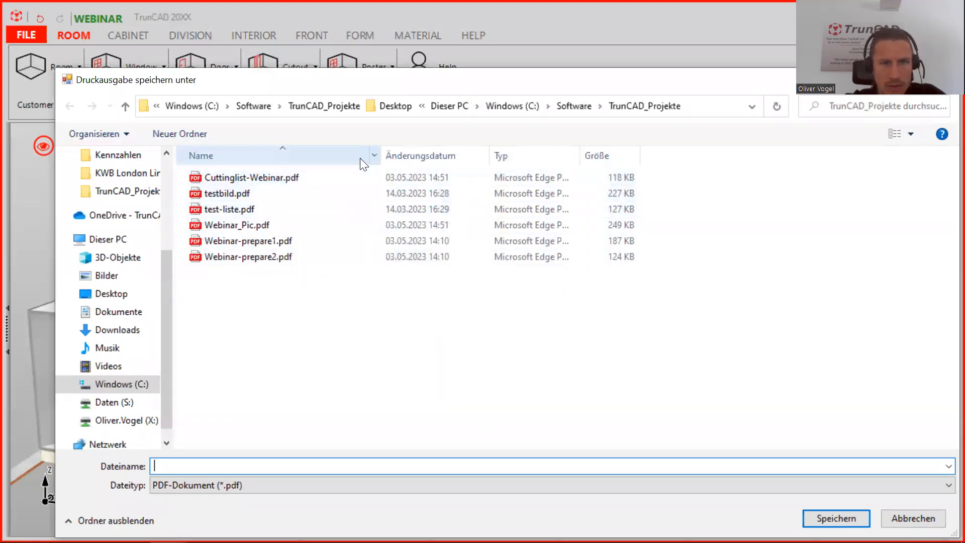
left_click(238, 224)
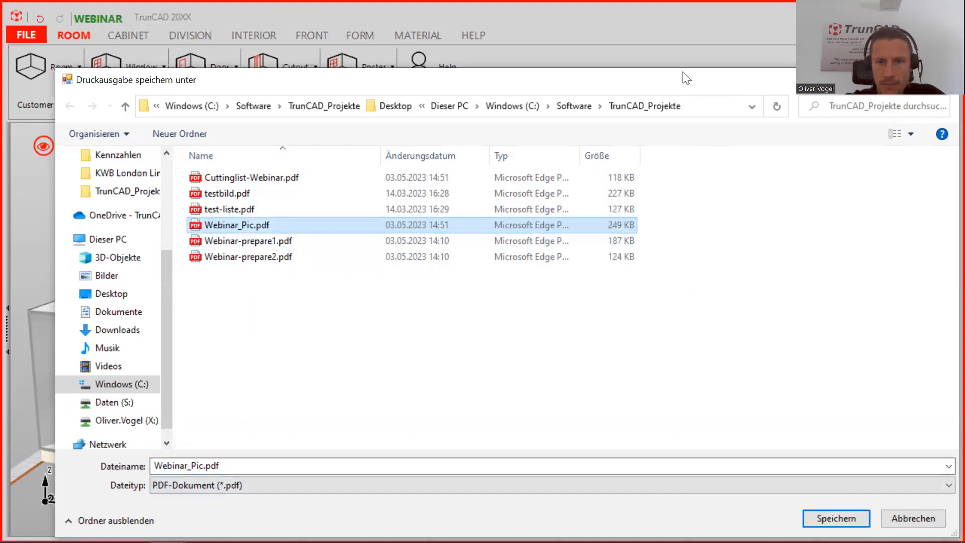
left_click_drag(686, 77, 653, 32)
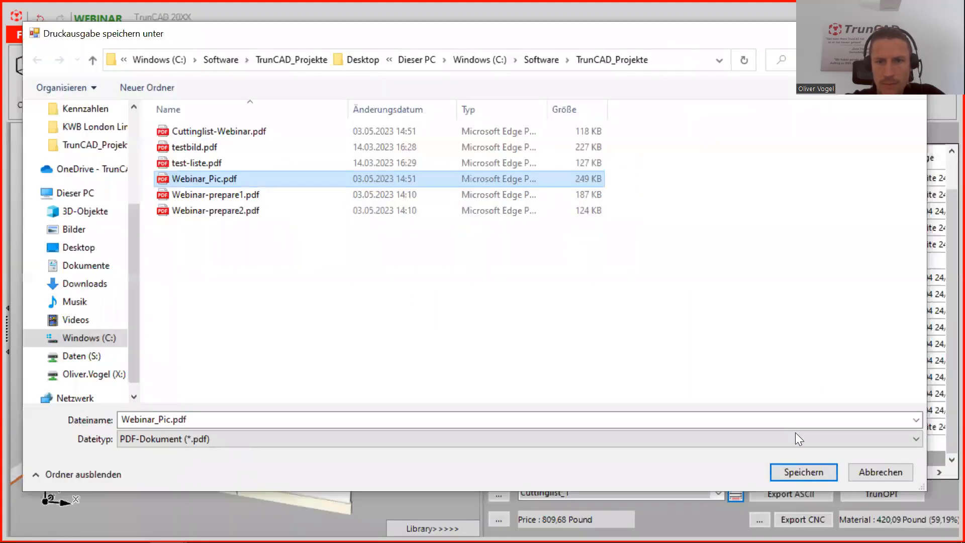
left_click(810, 474)
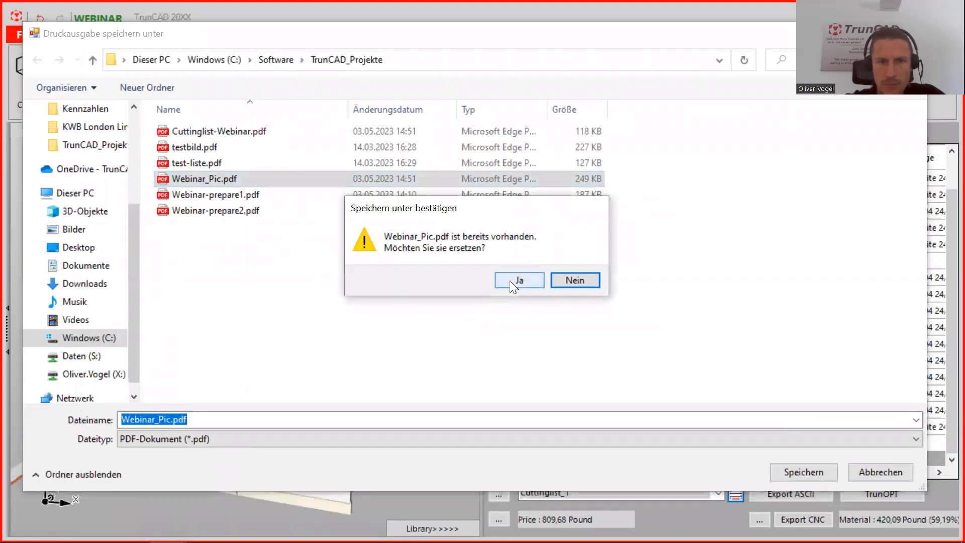
left_click(510, 281)
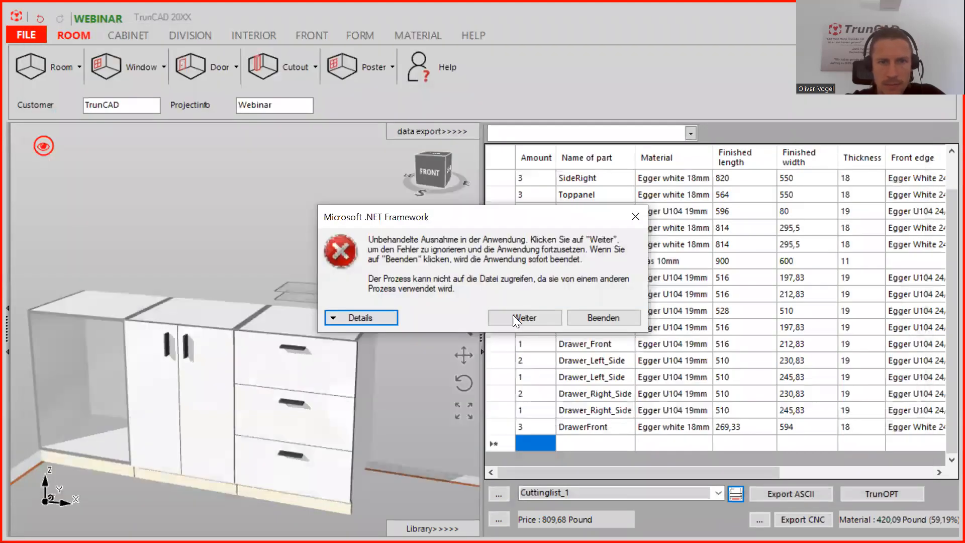
left_click(526, 317)
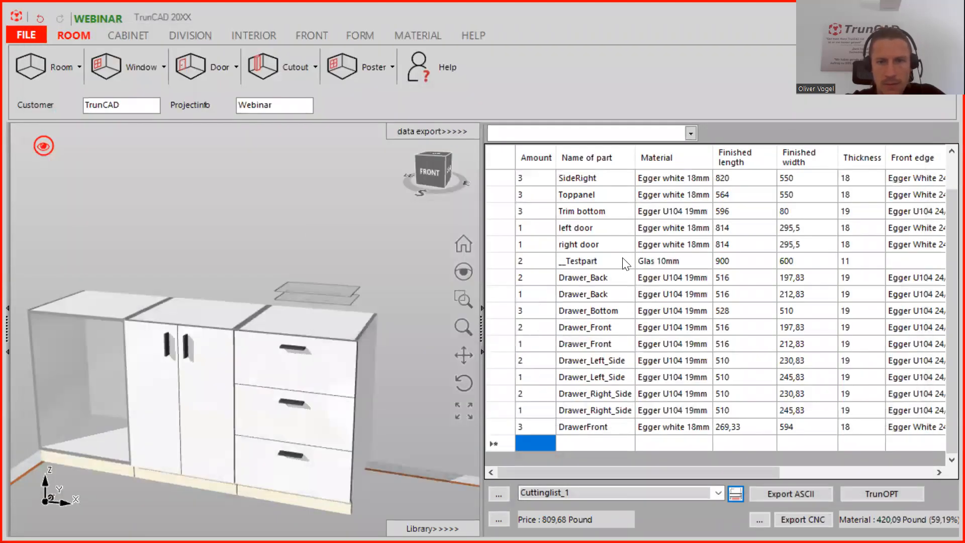
- Start printing Cuttinglist_1, switch to Adobe Acrobat Reader and review the earlier Webinar_Pic.pdf and Cuttinglist-Webinar.pdf printouts
left_click(734, 495)
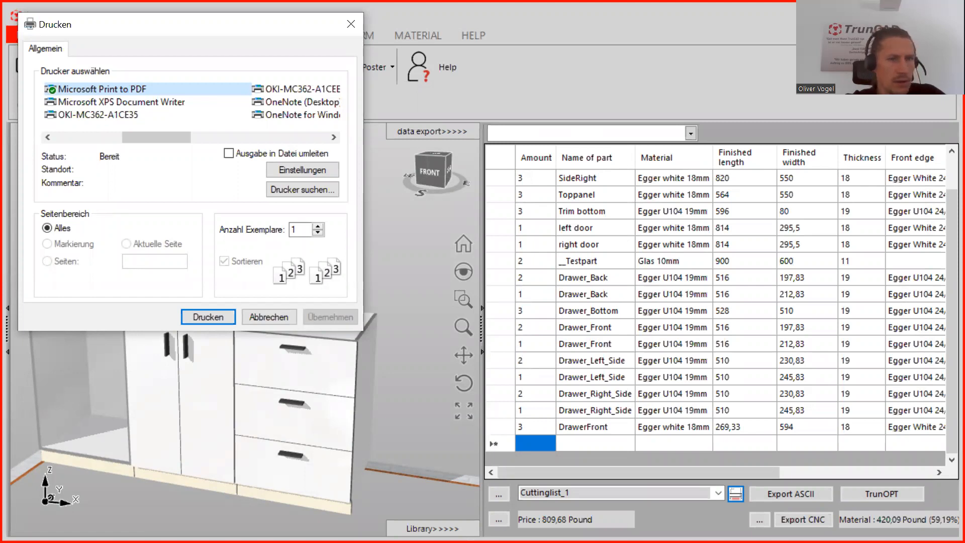
key("alt+Tab")
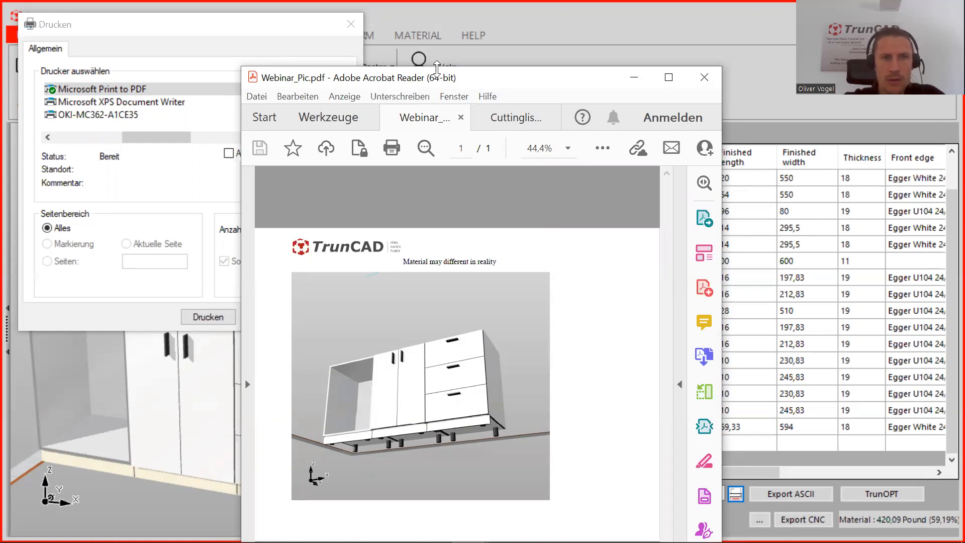
left_click_drag(491, 78, 574, 70)
left_click_drag(216, 28, 283, 161)
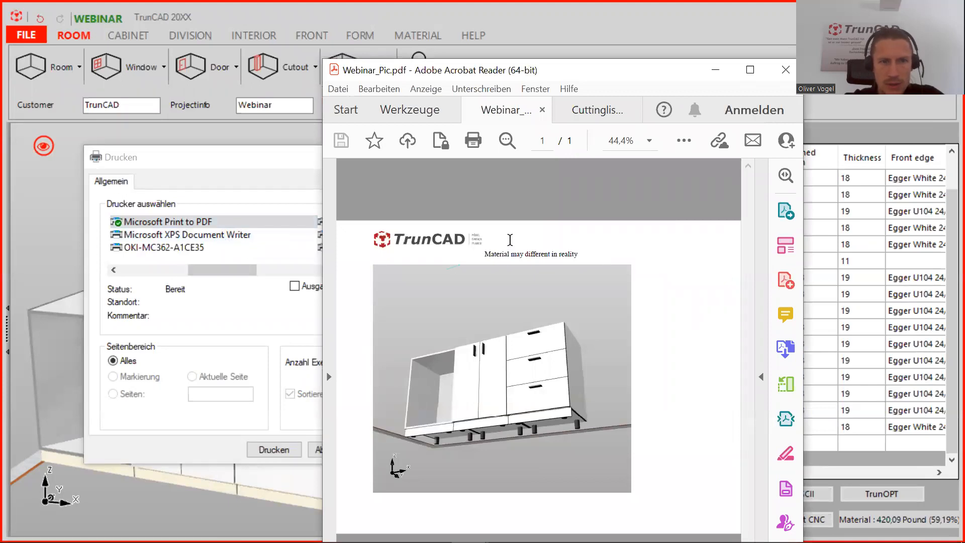
left_click(785, 70)
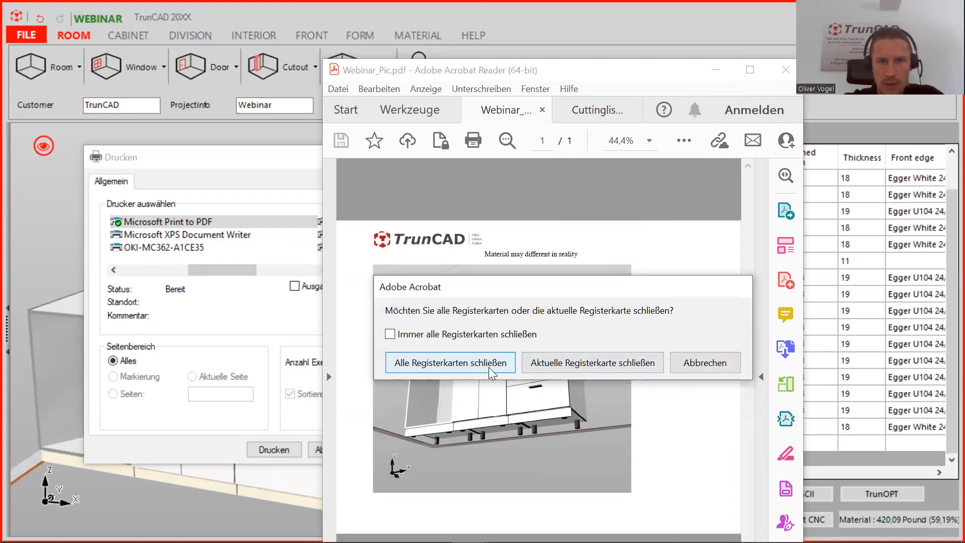
left_click(704, 363)
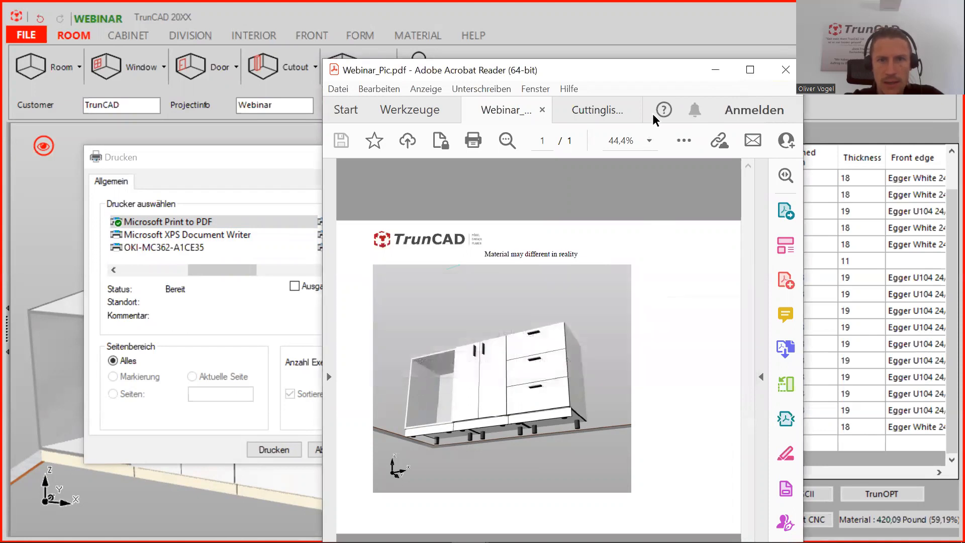
left_click(608, 110)
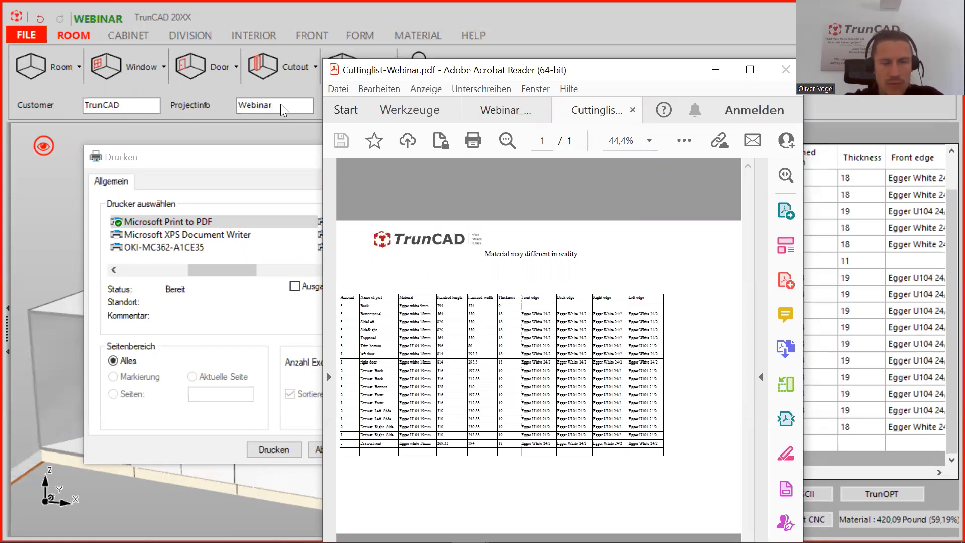
- Close Adobe Acrobat Reader with all its open PDFs and return to the waiting print dialog
left_click(787, 73)
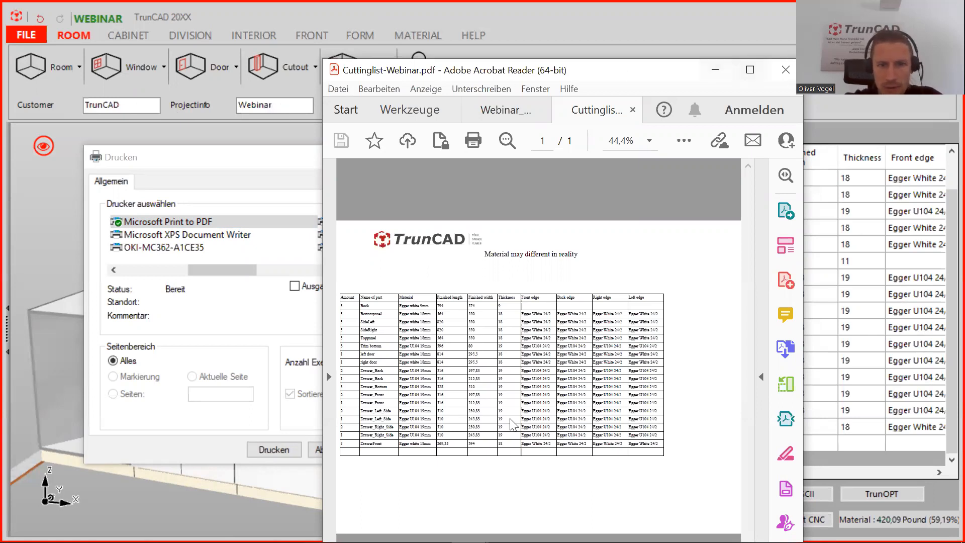
left_click(544, 372)
left_click(323, 330)
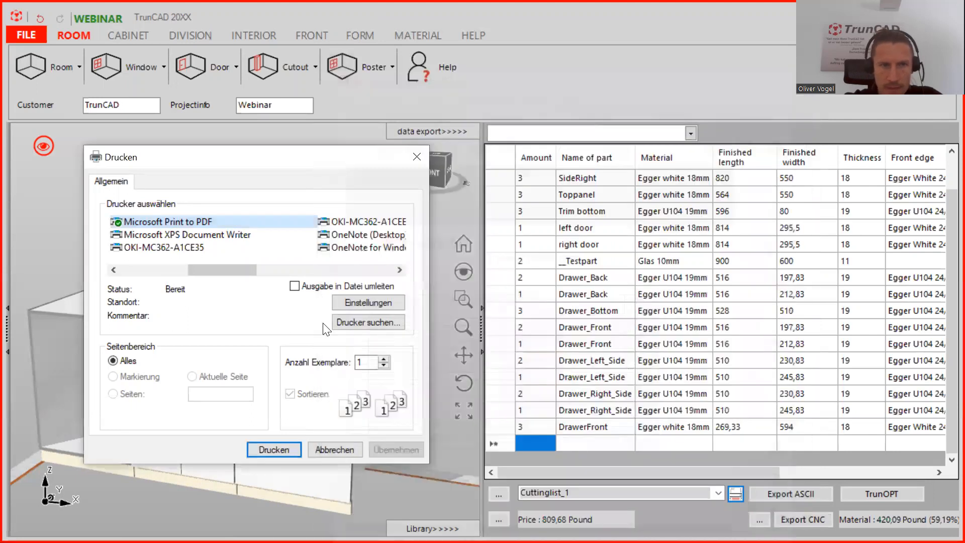
- Print the cabinet picture with Microsoft Print to PDF, replacing Webinar_Pic.pdf in the TrunCAD_Projekte folder
left_click(272, 450)
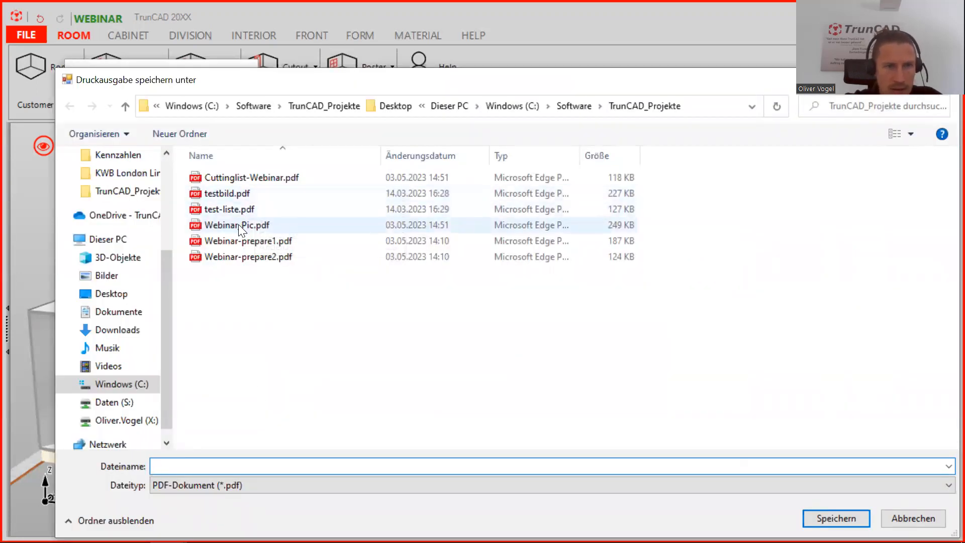
left_click(239, 225)
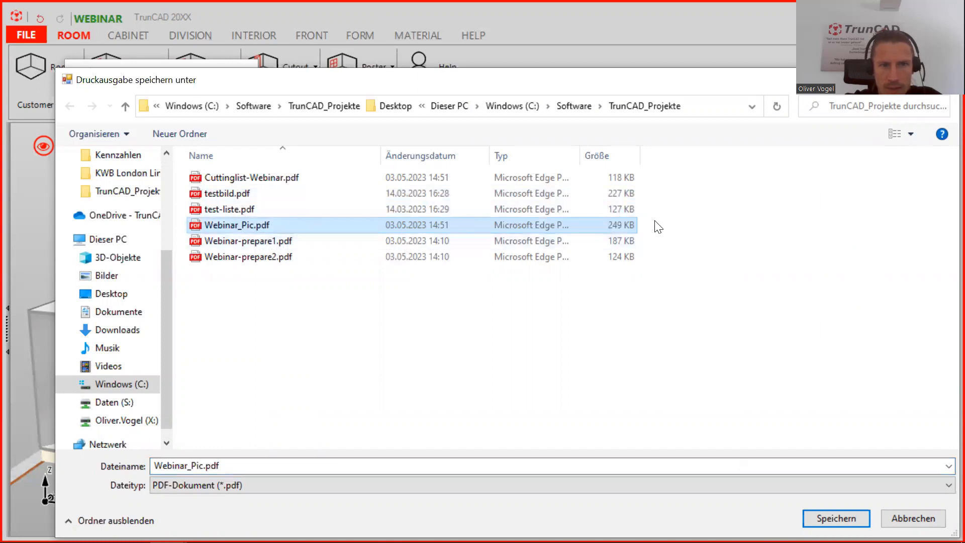
left_click(850, 518)
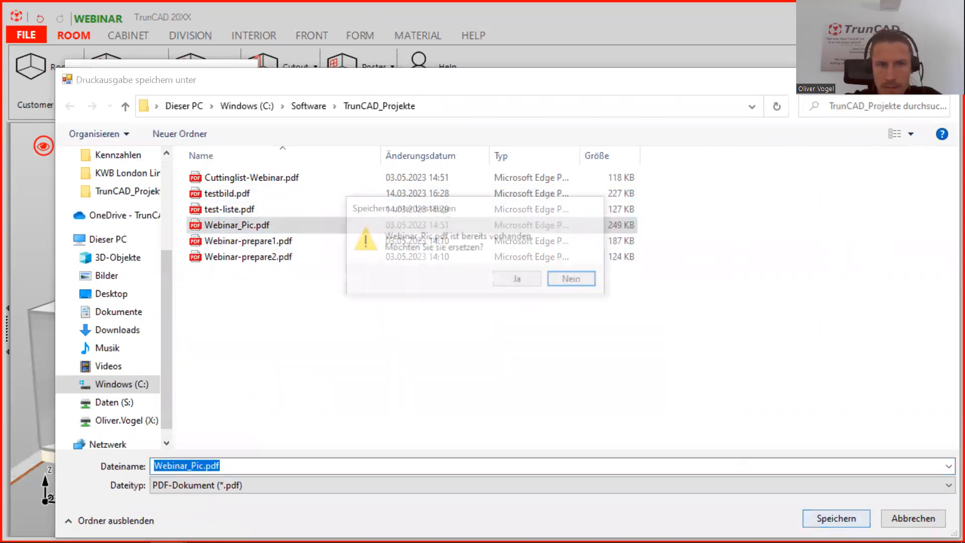
left_click(519, 281)
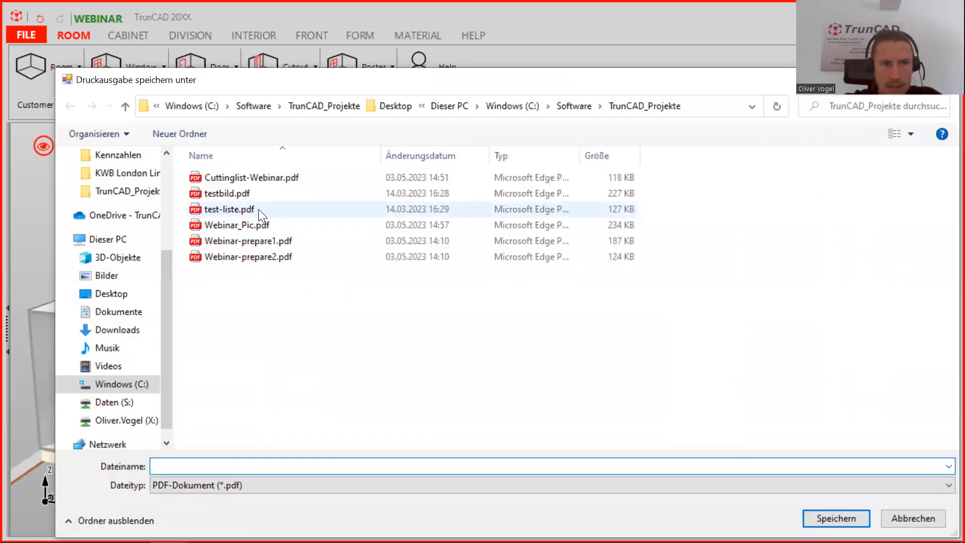
- Save the cutting list printout over Cuttinglist-Webinar.pdf in the TrunCAD_Projekte folder
left_click(249, 180)
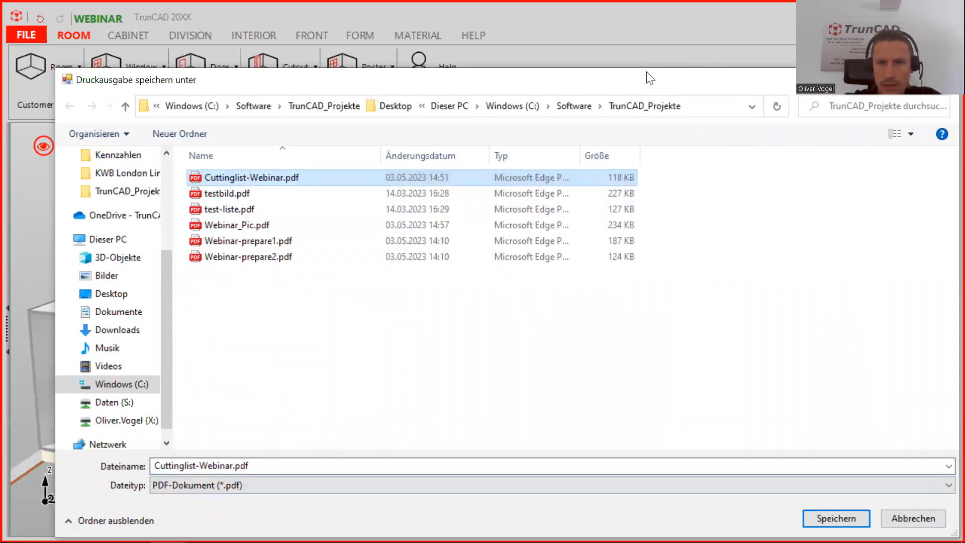
key("Return")
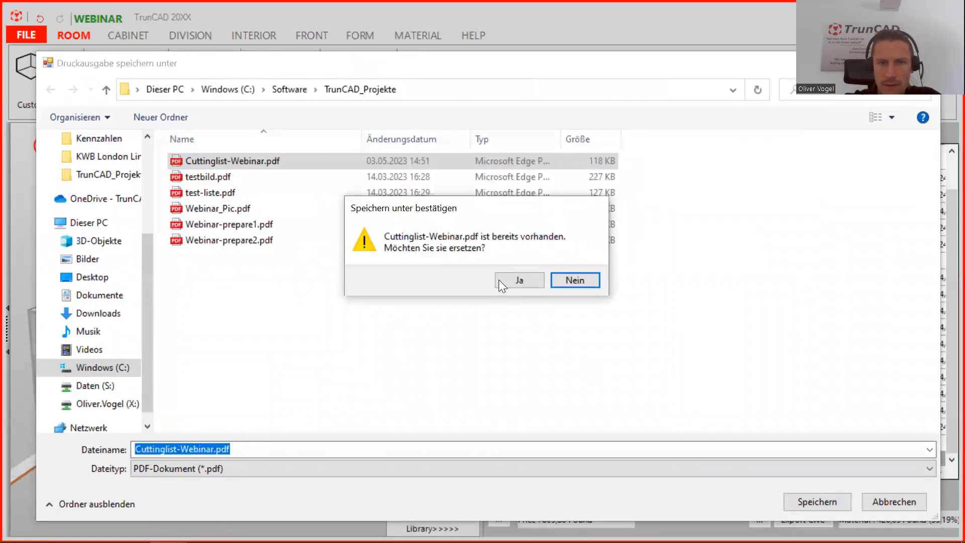
left_click(518, 285)
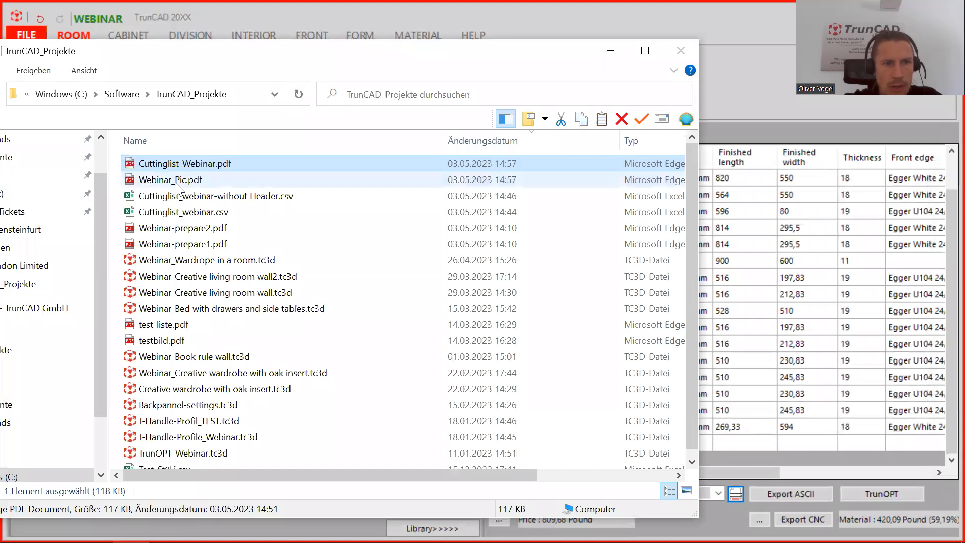
- Open Webinar_Pic.pdf from the TrunCAD_Projekte folder and check its customer and project info header above the cabinet picture
double_click(178, 183)
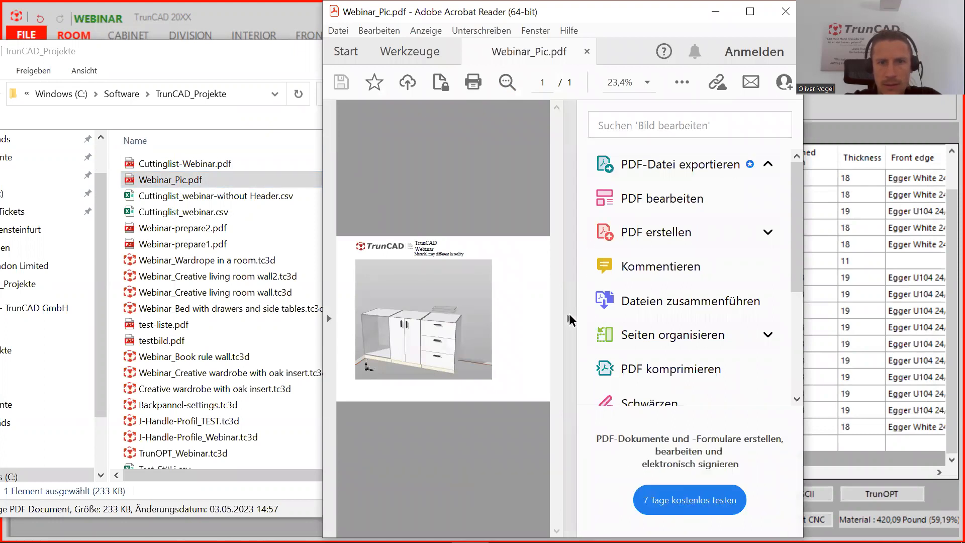
left_click(568, 318)
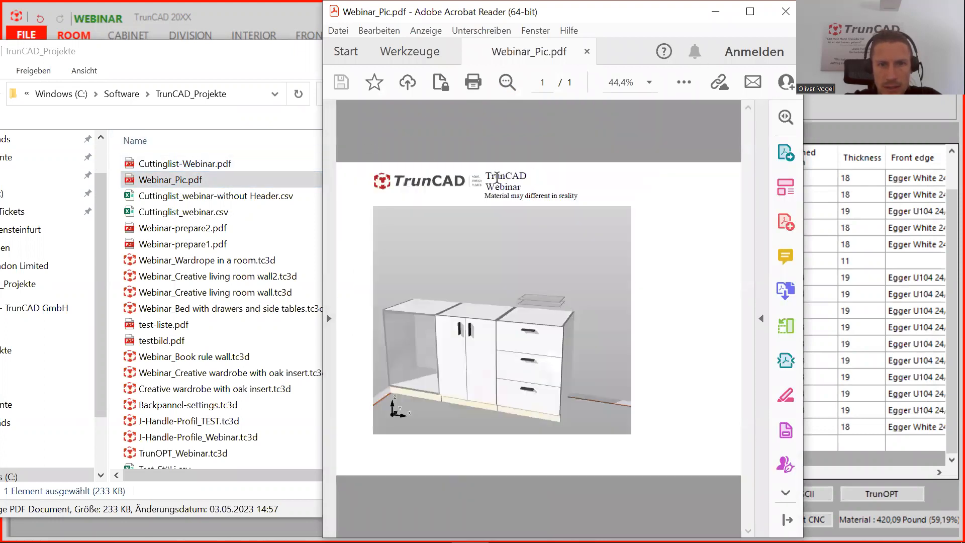
left_click_drag(485, 176, 532, 192)
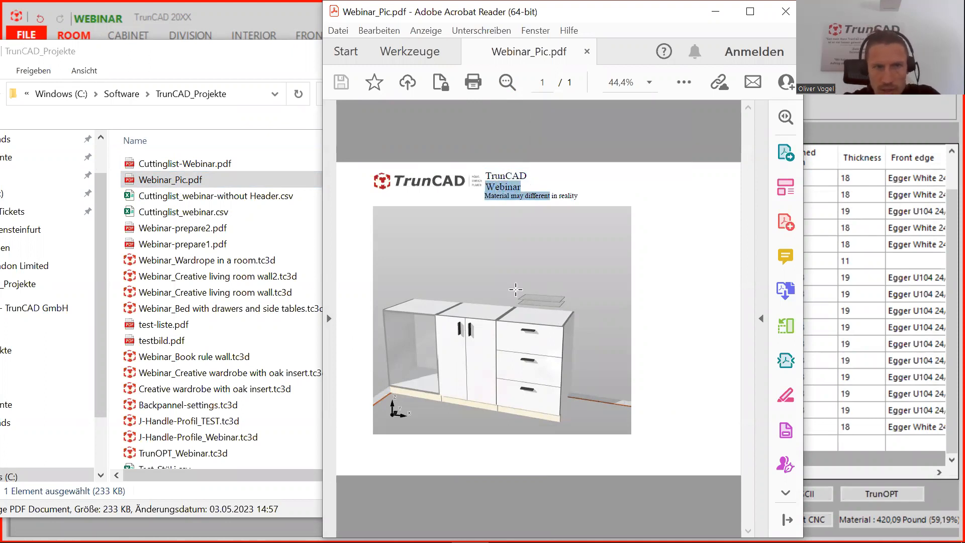
- Open Cuttinglist-Webinar.pdf in a maximized window and highlight the Glas 10mm material in the __Testpart row
left_click(183, 164)
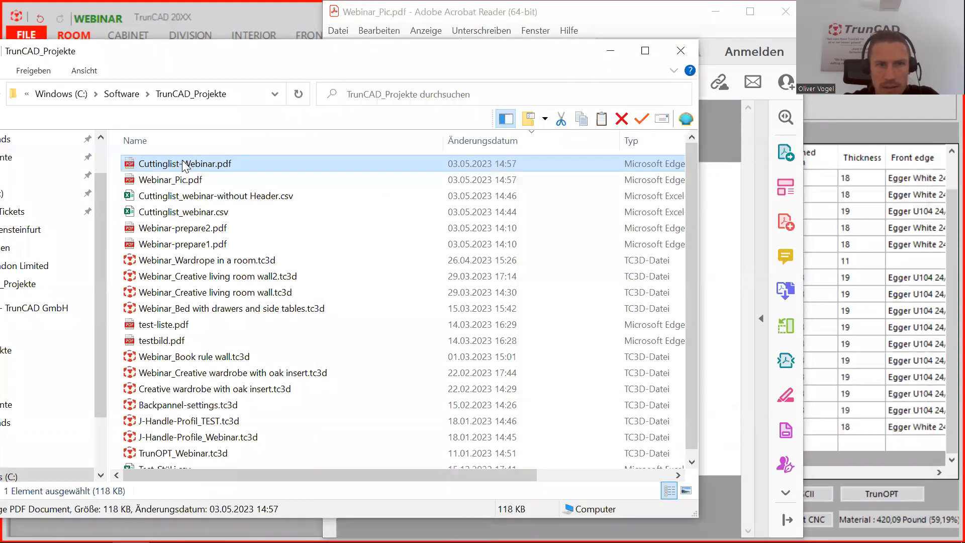
double_click(183, 164)
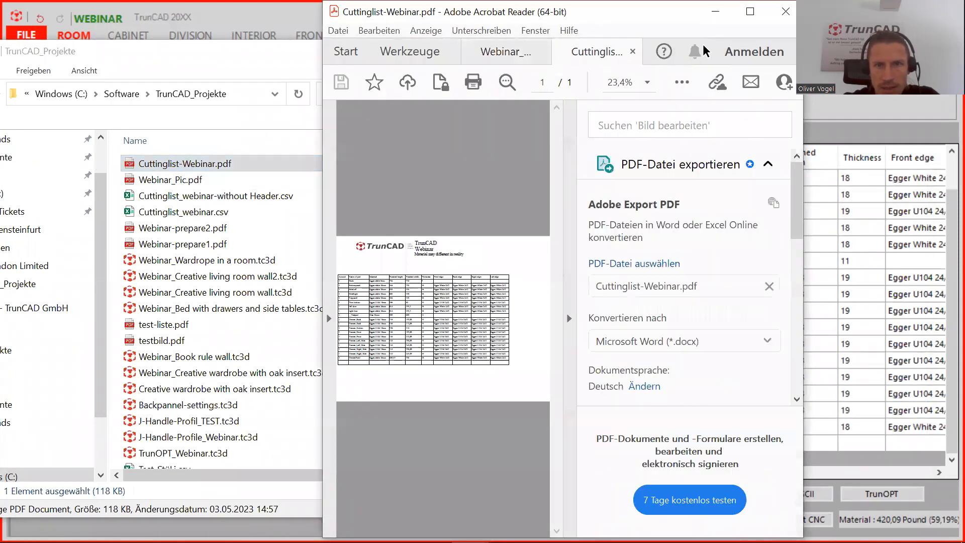
left_click(750, 11)
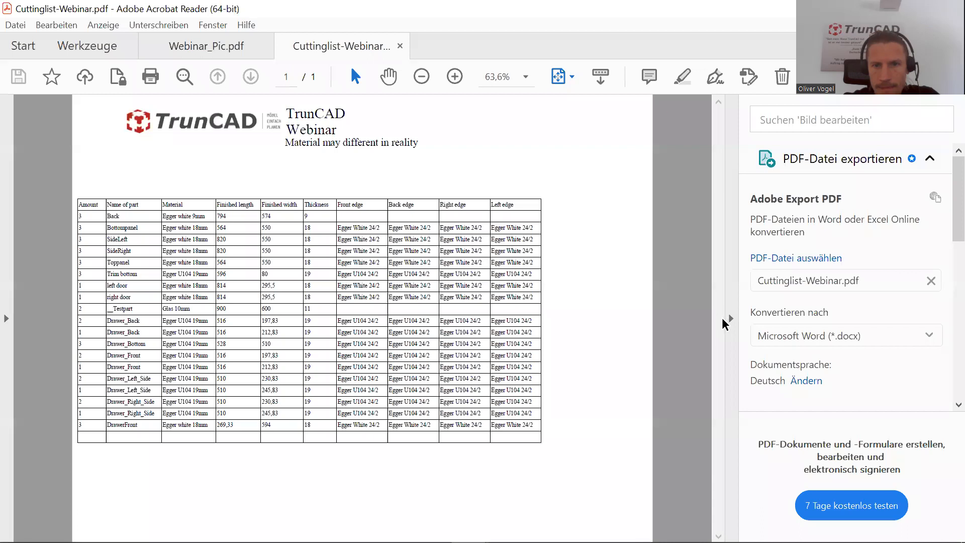
left_click(732, 322)
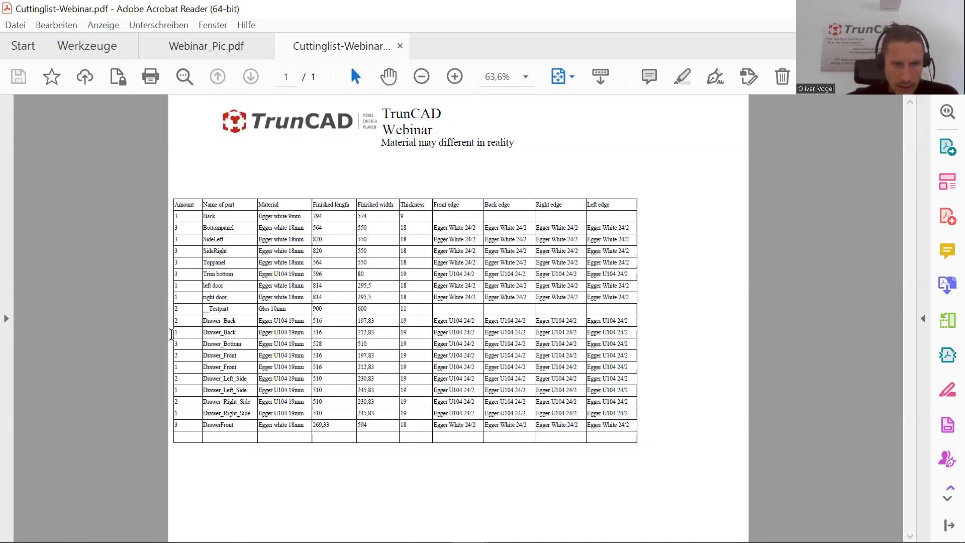
left_click_drag(208, 311, 455, 302)
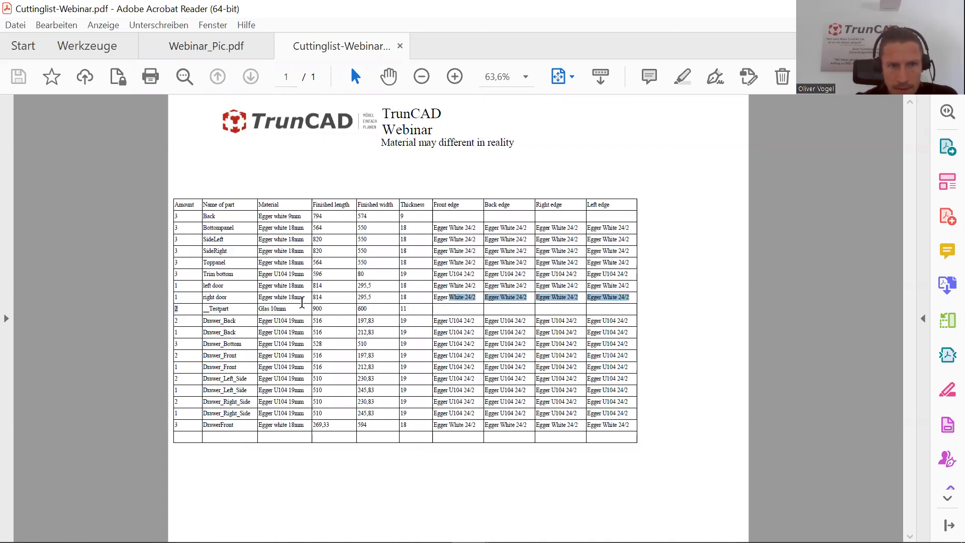
left_click(456, 309)
left_click_drag(289, 309, 257, 309)
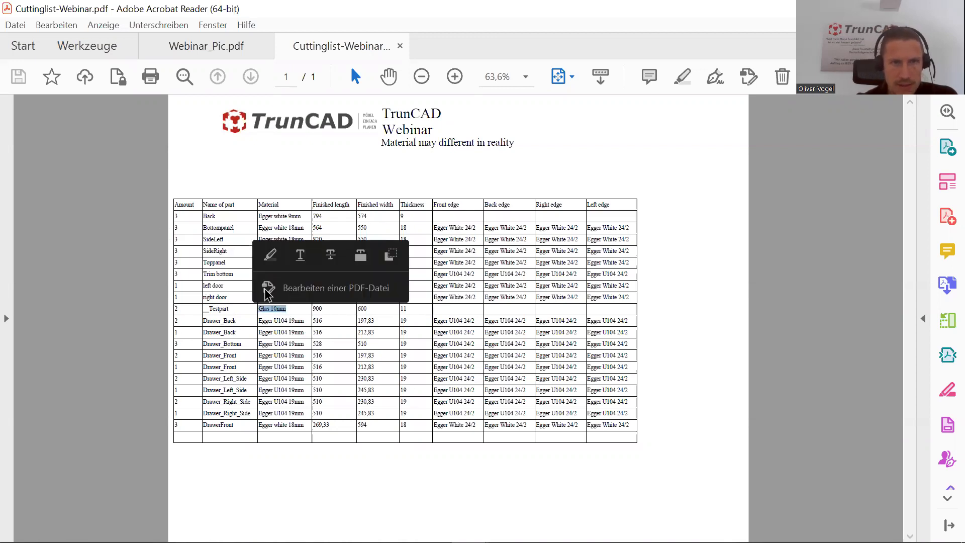
- Shrink the PDF window, close the TrunCAD_Projekte folder and place Cuttinglist-Webinar.pdf beside the cutting list table
double_click(729, 14)
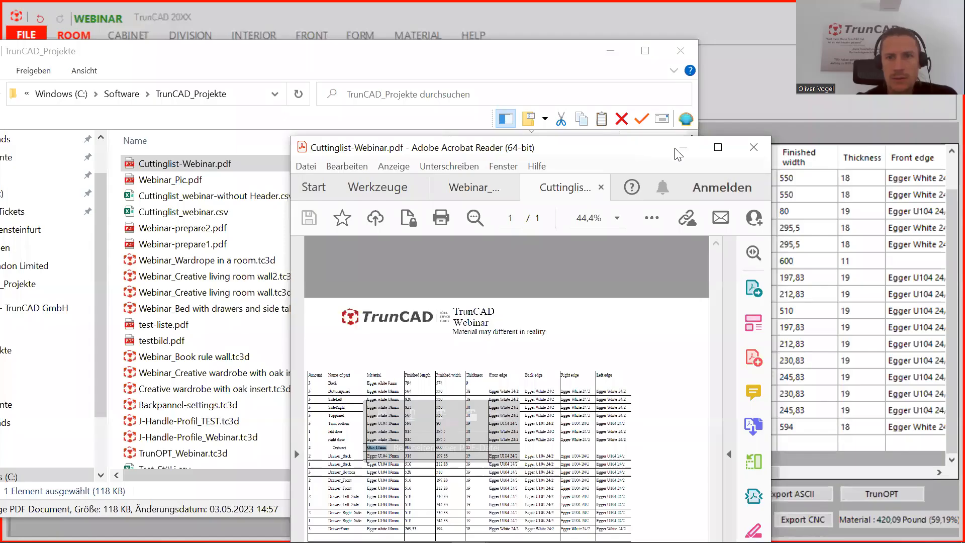
left_click(681, 50)
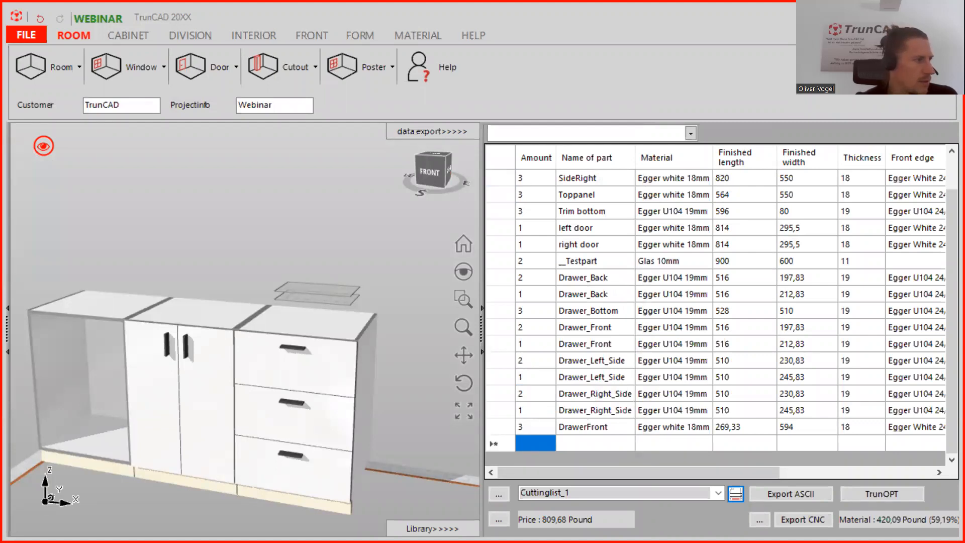
key("alt+Tab")
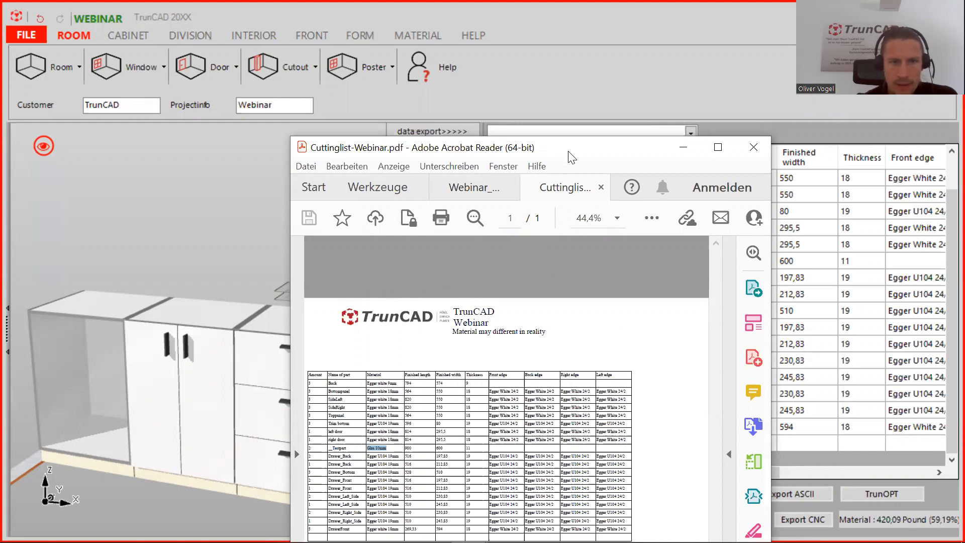
left_click_drag(572, 157, 293, 90)
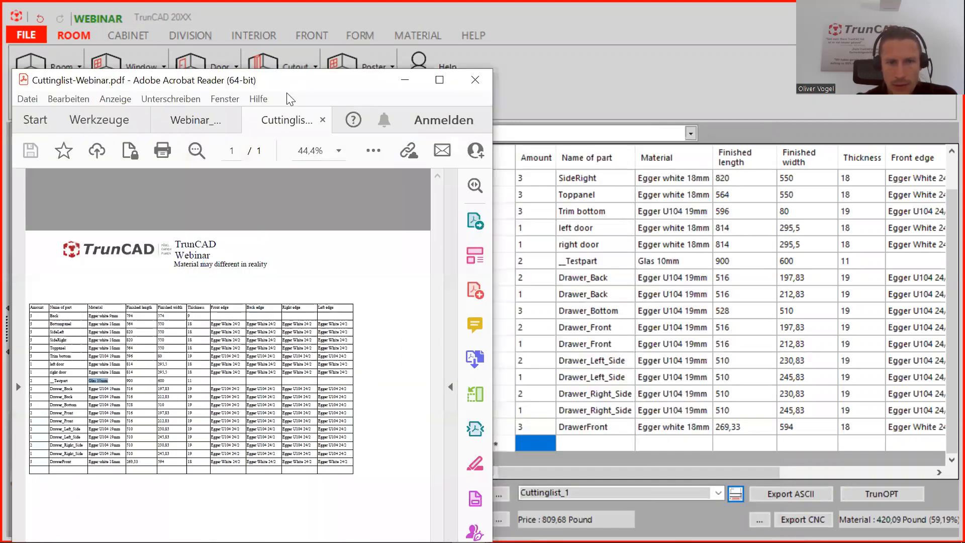
- Open the print layout page of the bill of material settings and move the dialog over the cutting list table
left_click(499, 494)
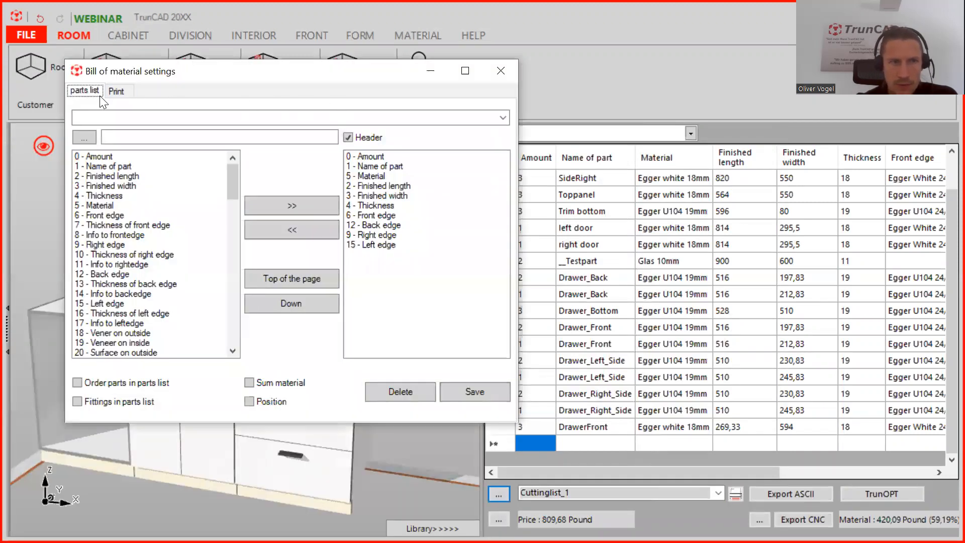
left_click(116, 91)
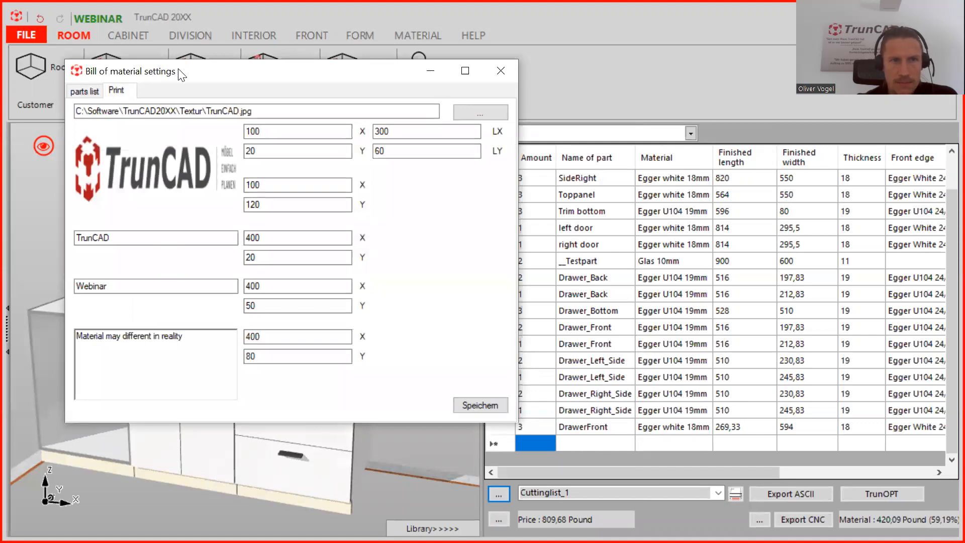
left_click_drag(180, 73, 591, 128)
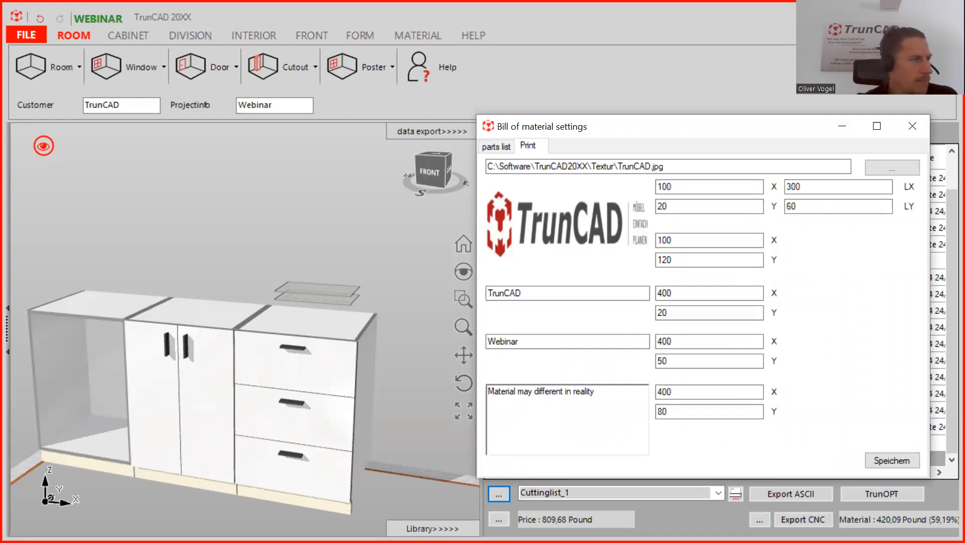
- Compare the customer text and its X and Y print positions with the header of Cuttinglist-Webinar.pdf
key("alt+Tab")
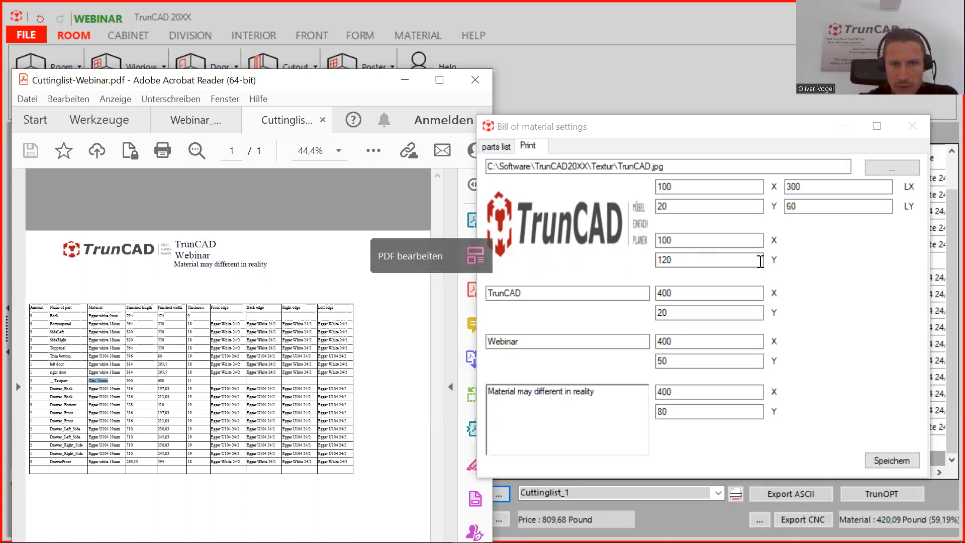
left_click(677, 295)
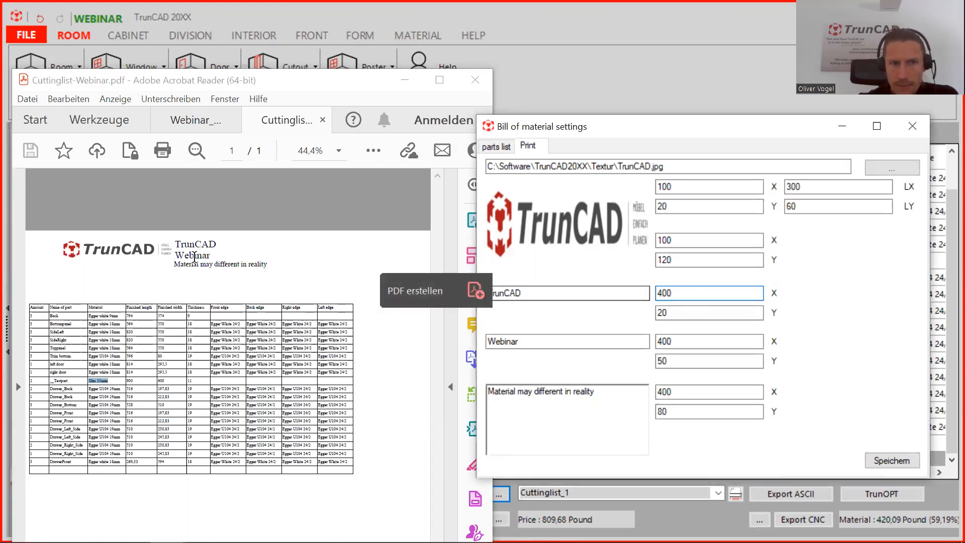
left_click(553, 293)
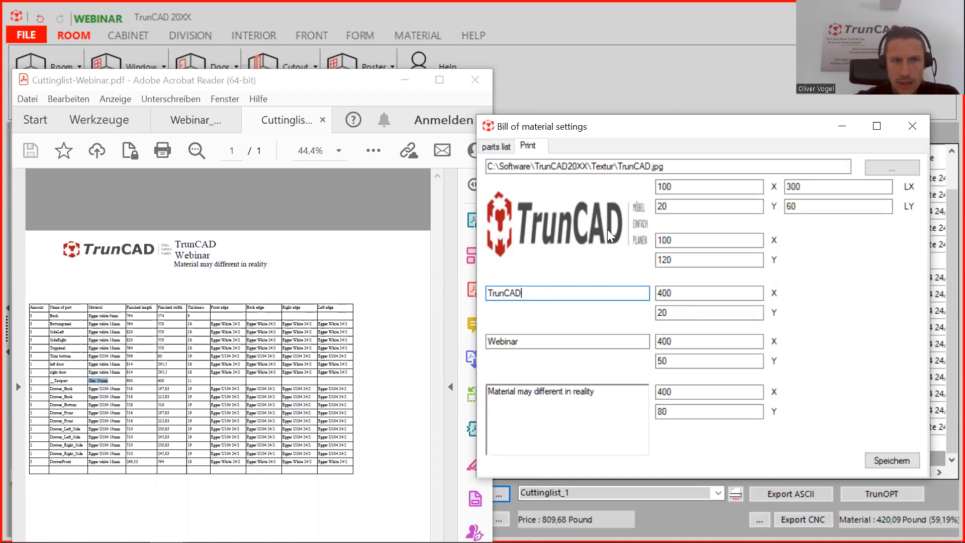
left_click(691, 313)
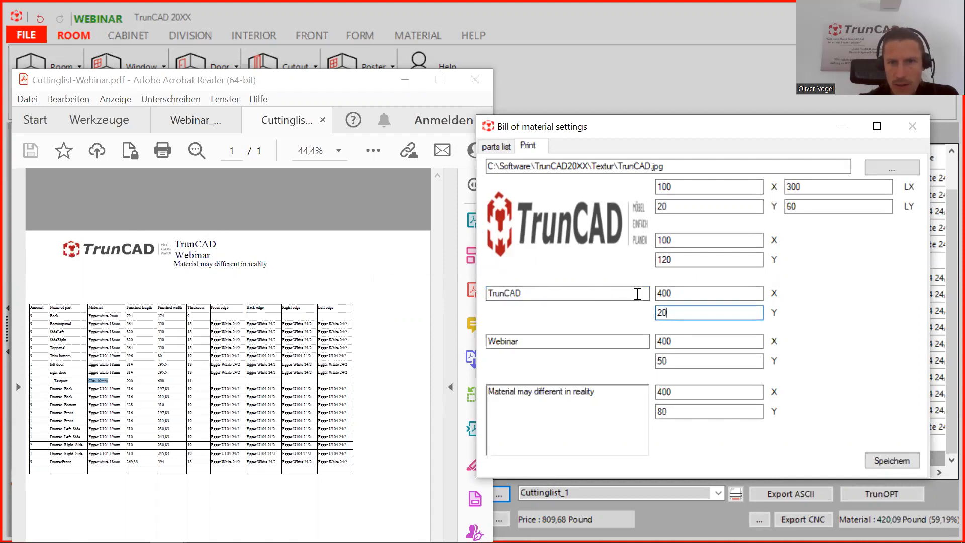
- Compare the Y positions of the project and note texts and the logo's LX size with the header of Cuttinglist-Webinar.pdf
left_click(678, 357)
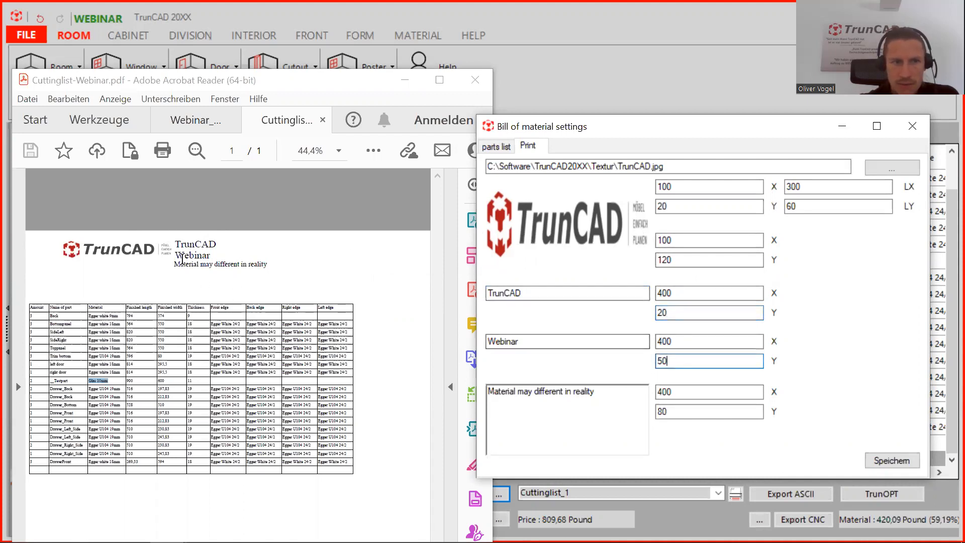
left_click(674, 412)
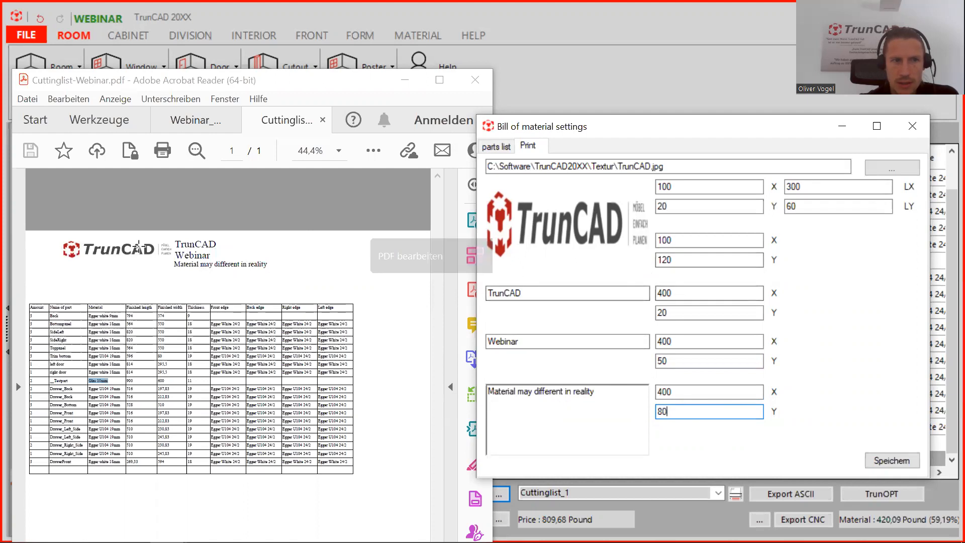
left_click(802, 189)
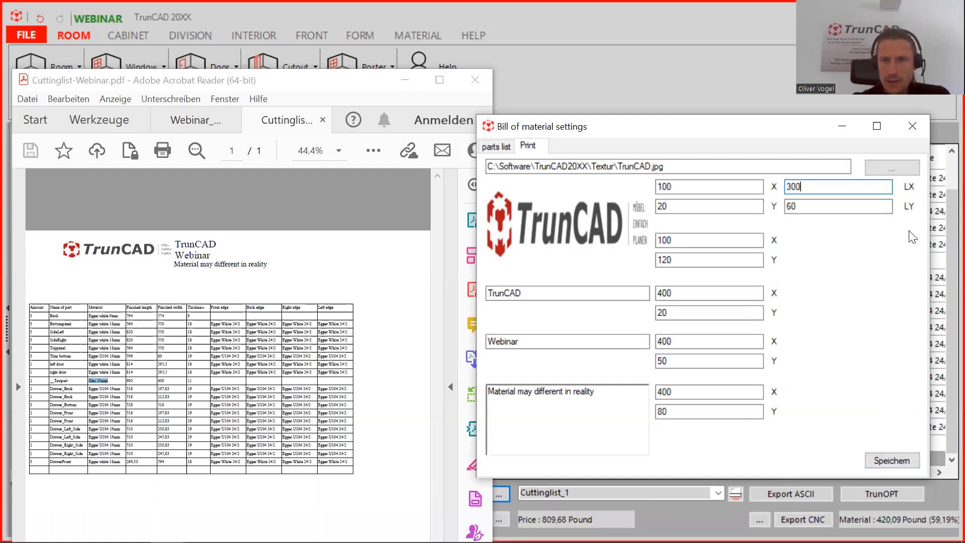
- Close the bill of material settings and all open PDF documents, and switch back to TrunCAD
left_click(911, 128)
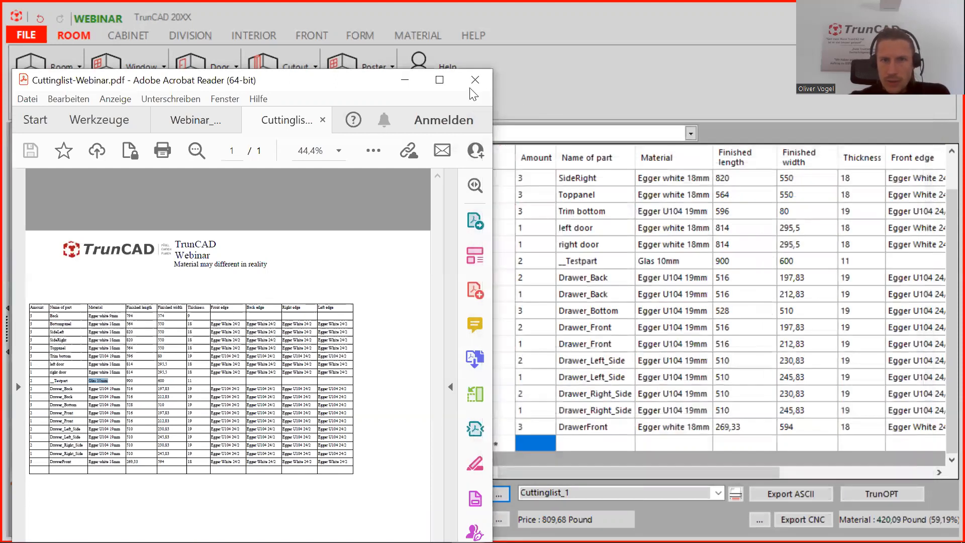
left_click(475, 80)
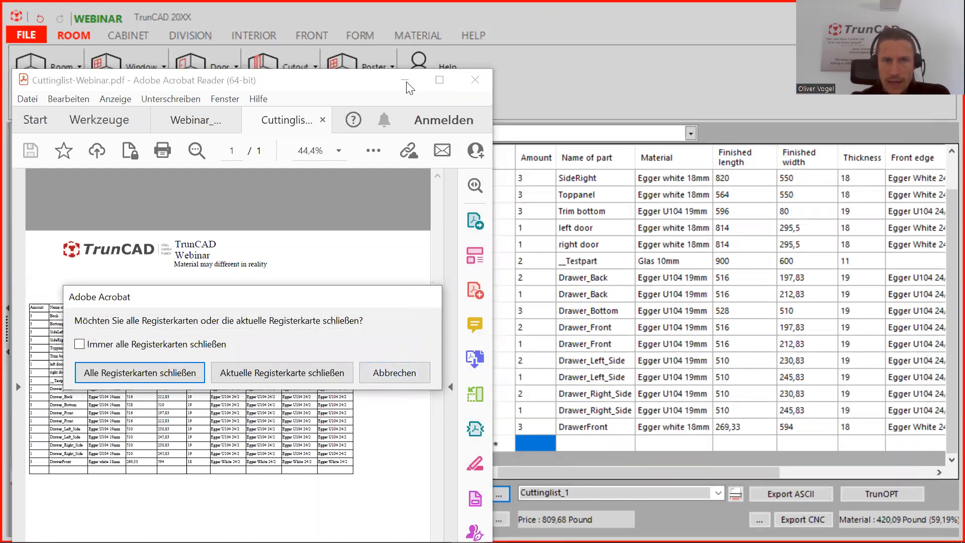
key("Return")
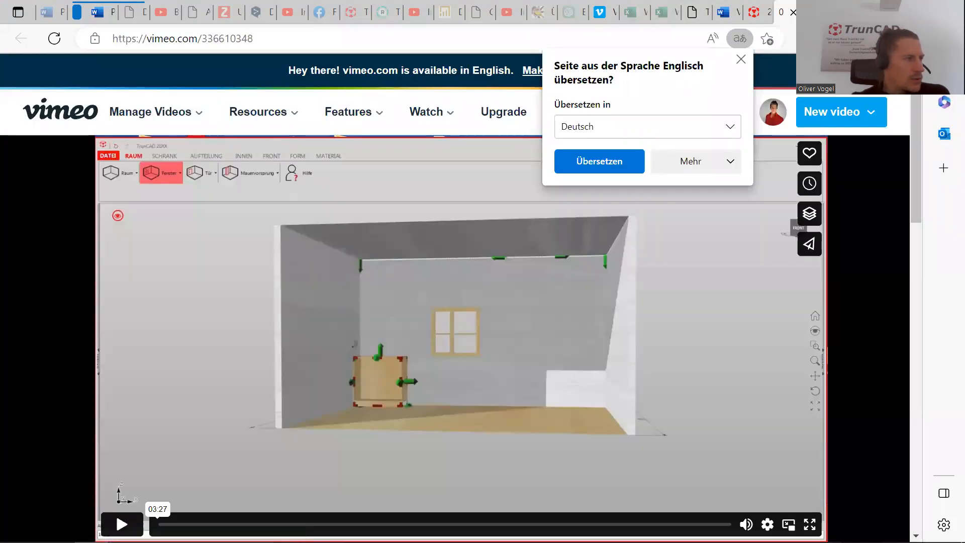
key("alt+Tab")
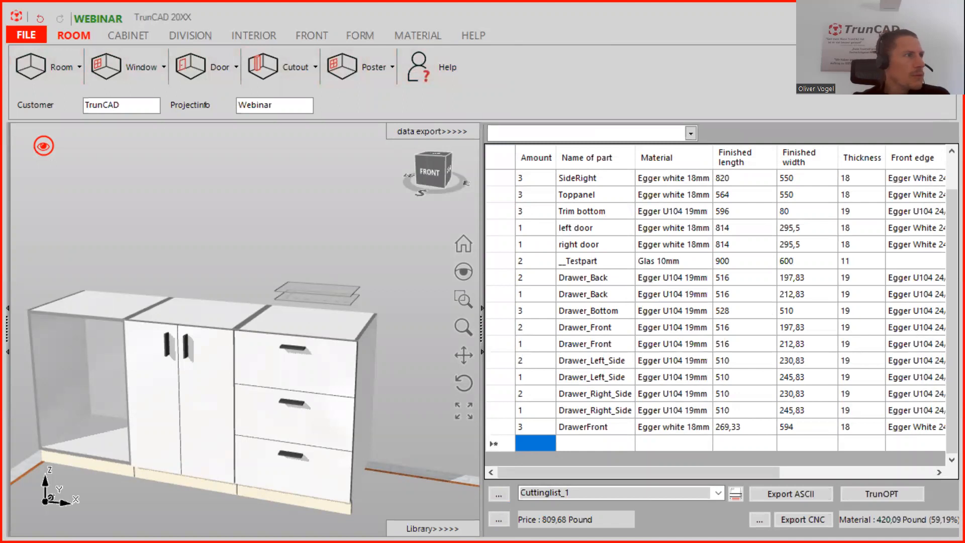
- Reveal the part export list beside the 3D view and set the Back part's ASCII value to 0
scroll(570, 272, "up", 1)
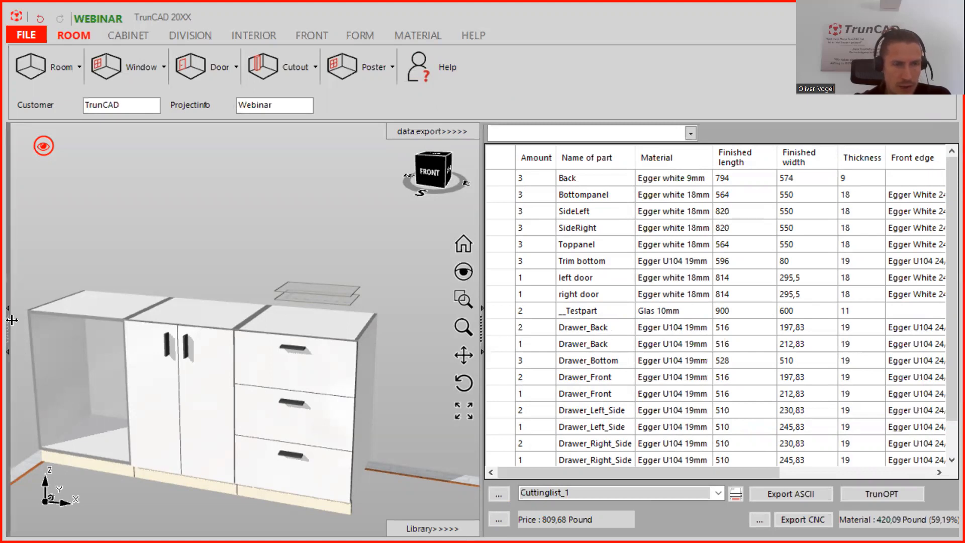
left_click_drag(12, 320, 208, 317)
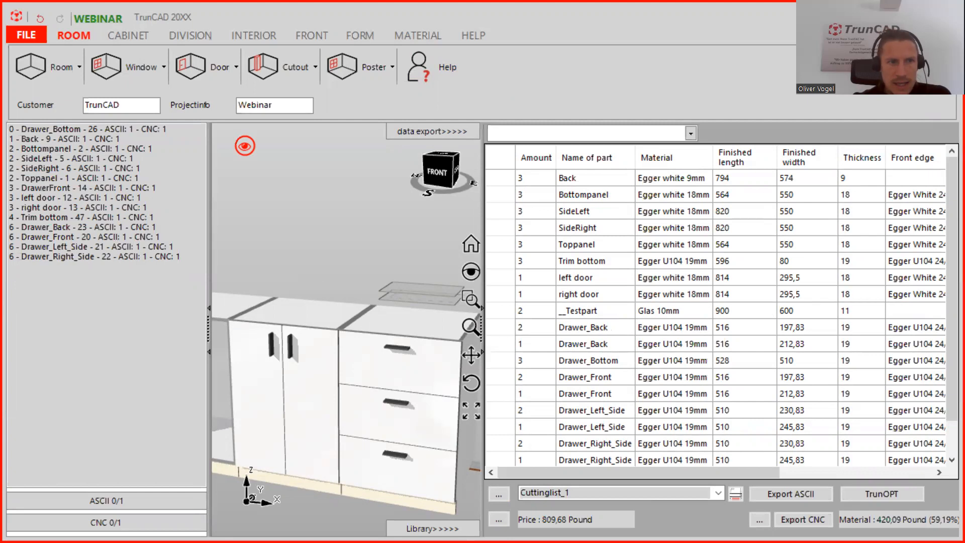
left_click(35, 140)
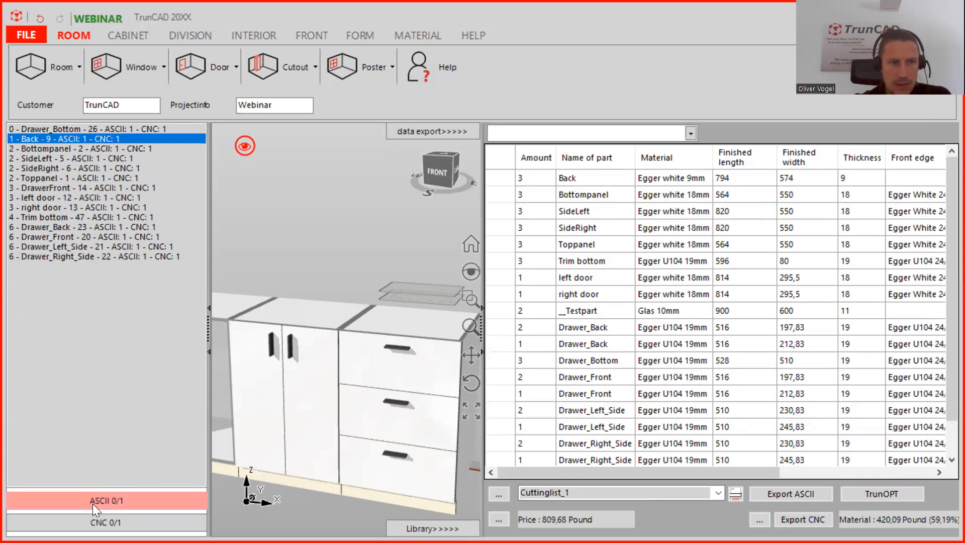
left_click(119, 504)
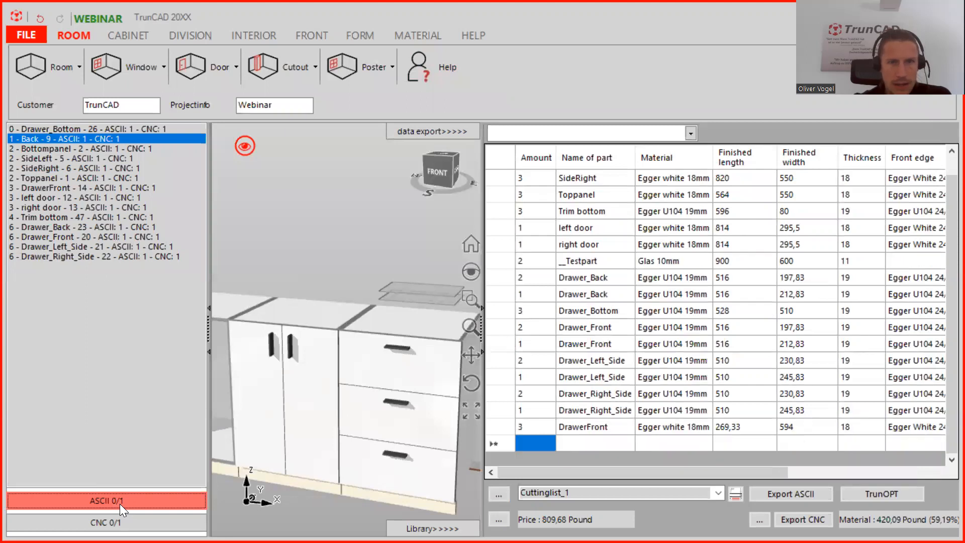
scroll(575, 211, "up", 1)
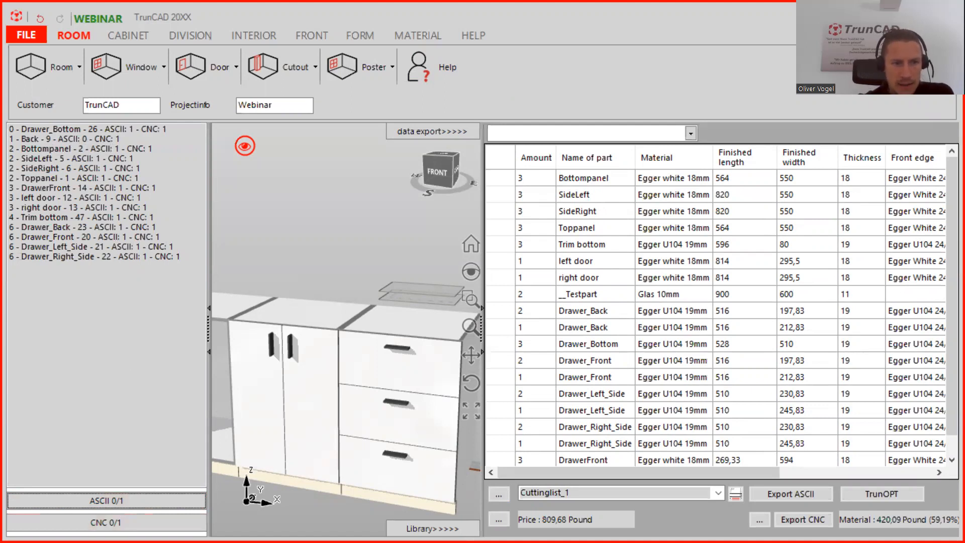
- Set the Back part's CNC value to 0 and check the cutting list
left_click(118, 137)
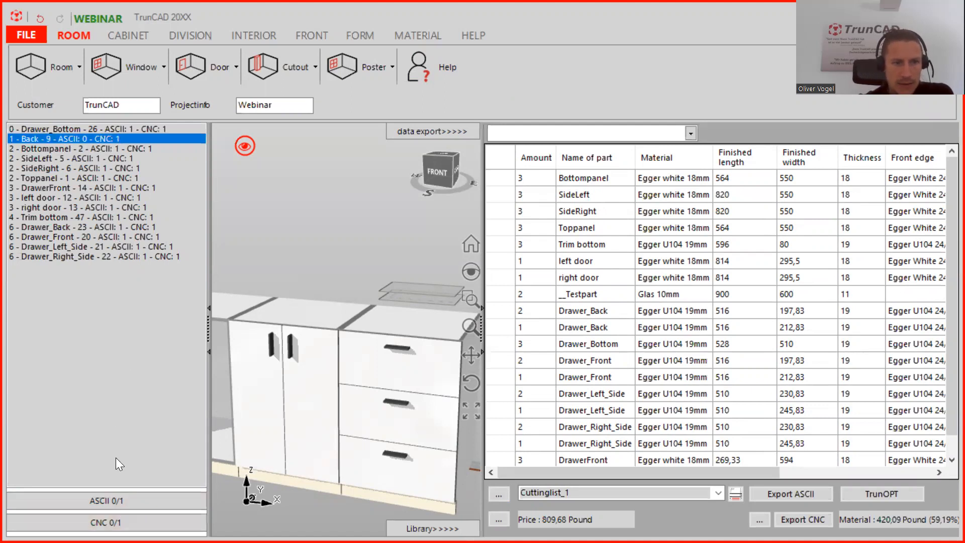
left_click(107, 522)
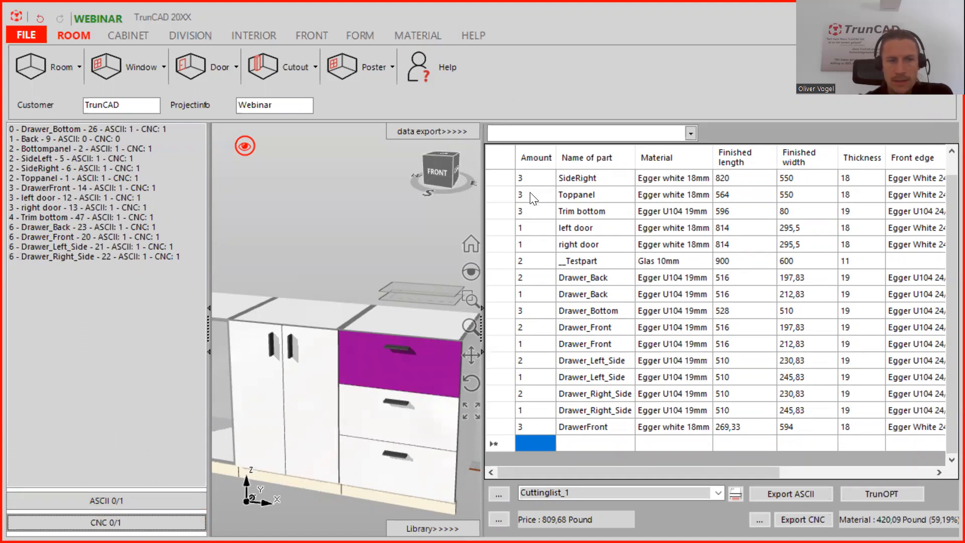
scroll(617, 285, "up", 1)
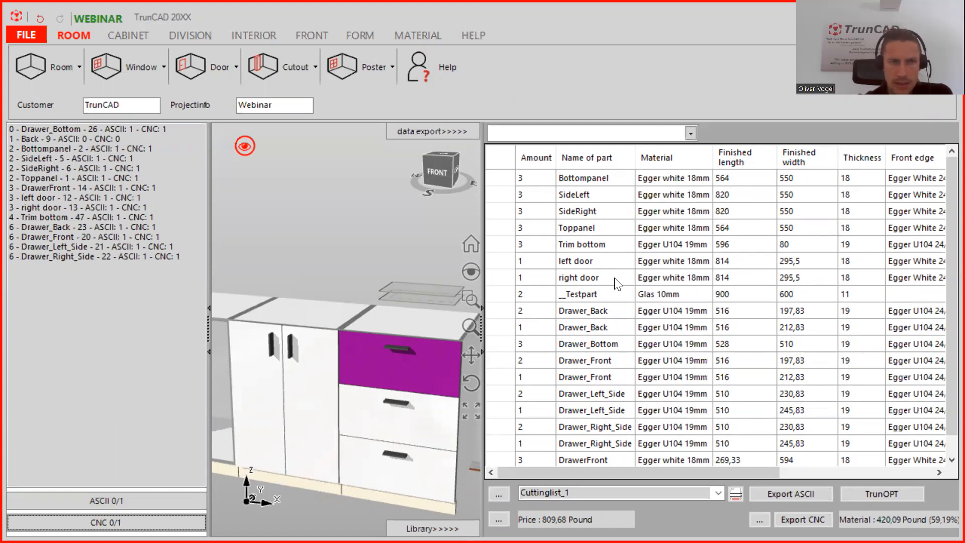
- Hide the data export table, switch to cabinet editing and show the cabinets' dimensions and touch areas
left_click(452, 132)
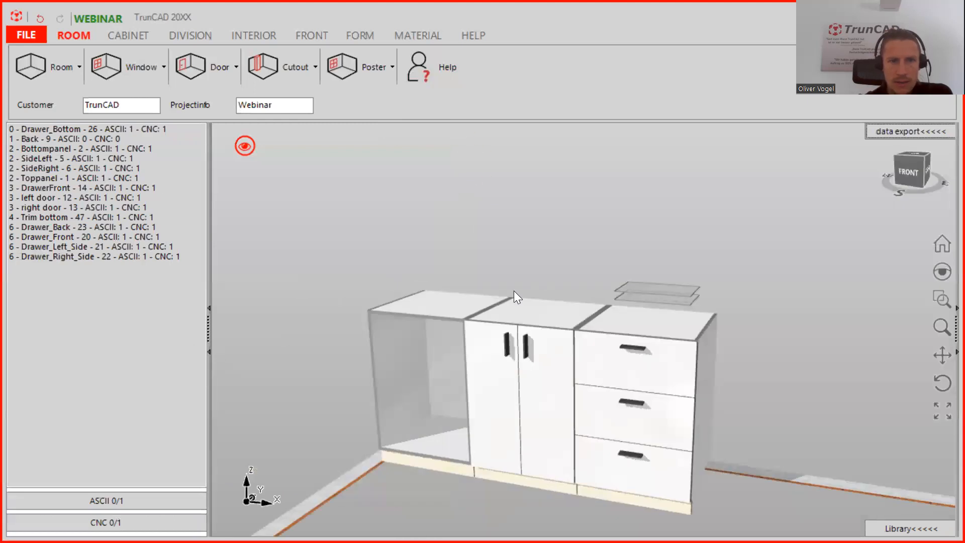
scroll(549, 259, "down", 5)
middle_click_drag(555, 261, 508, 286)
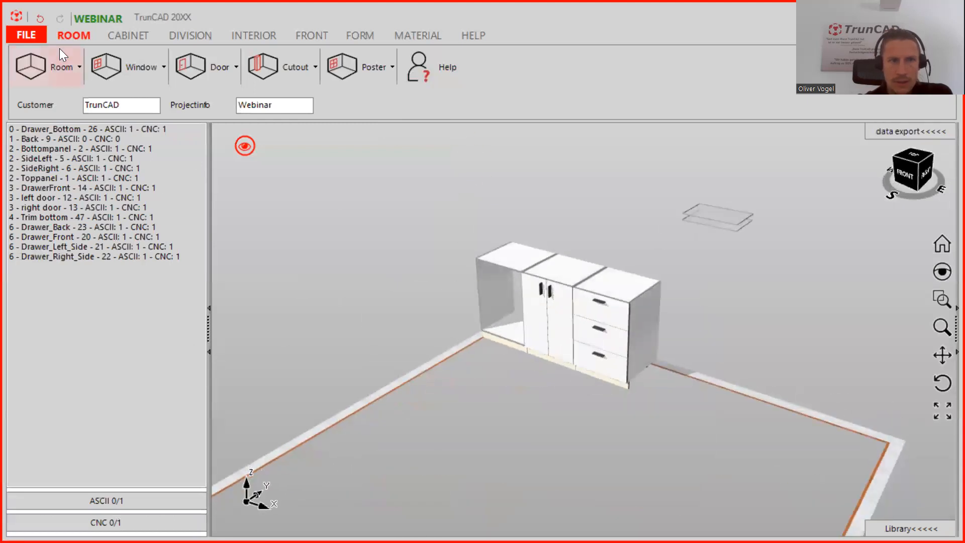
left_click(116, 36)
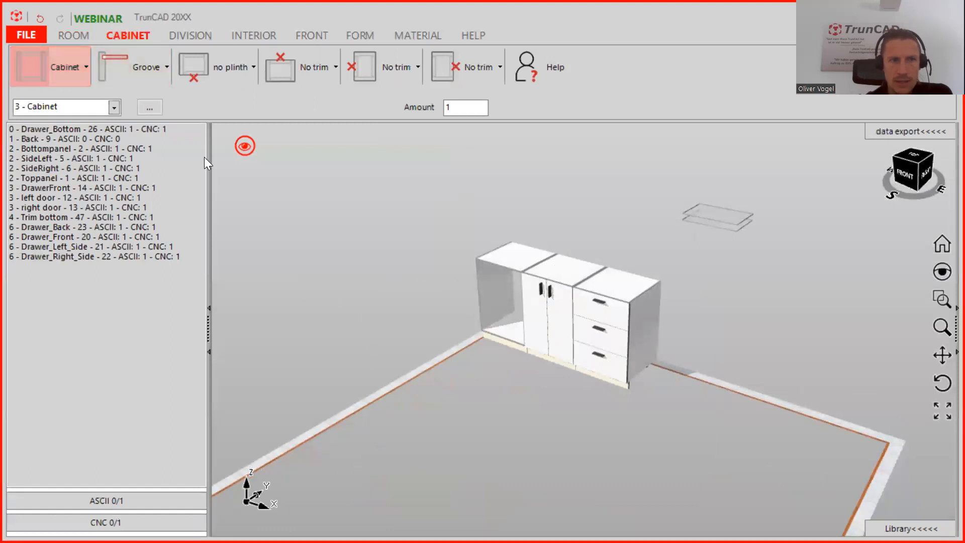
right_click(251, 153)
left_click(327, 215)
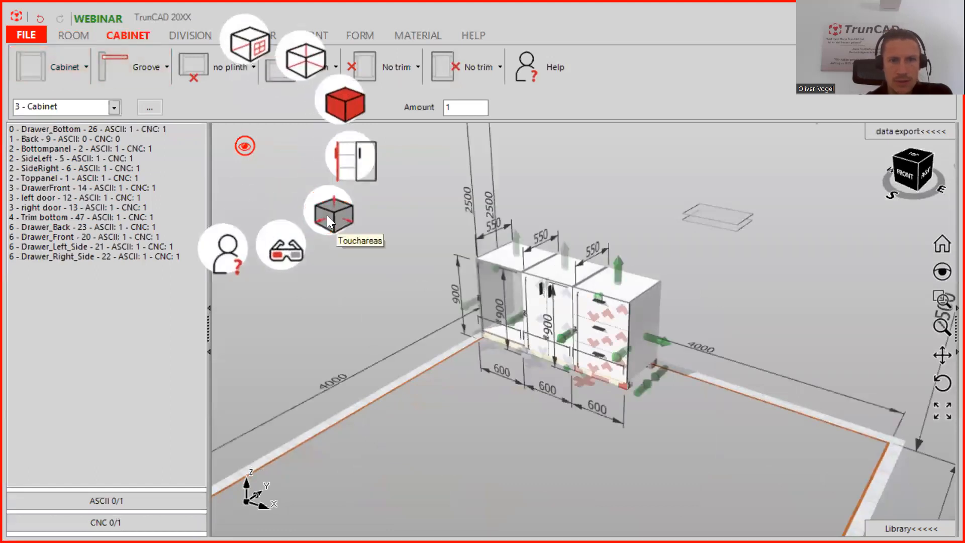
scroll(590, 360, "up", 2)
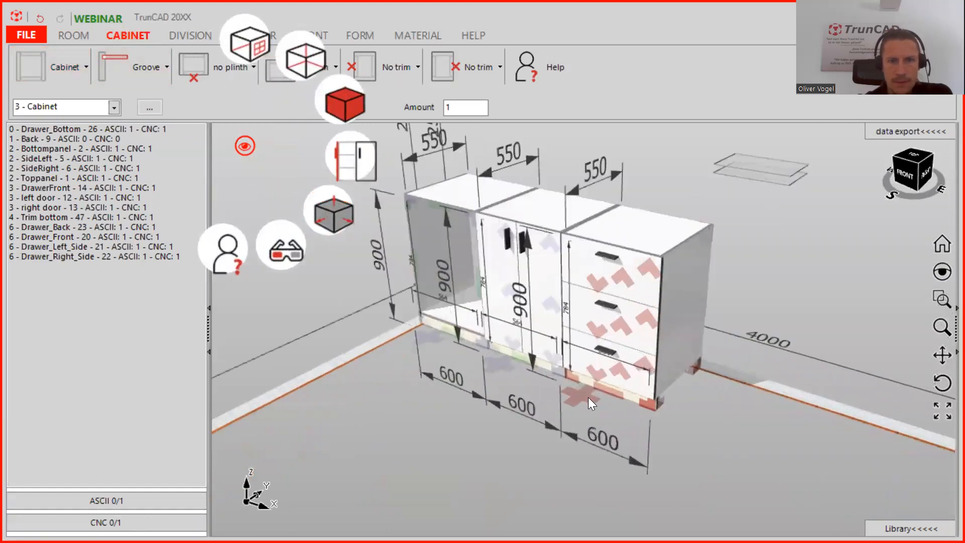
- Delete the drawer cabinet and the two-door cabinet, and show the data export table again
right_click(589, 398)
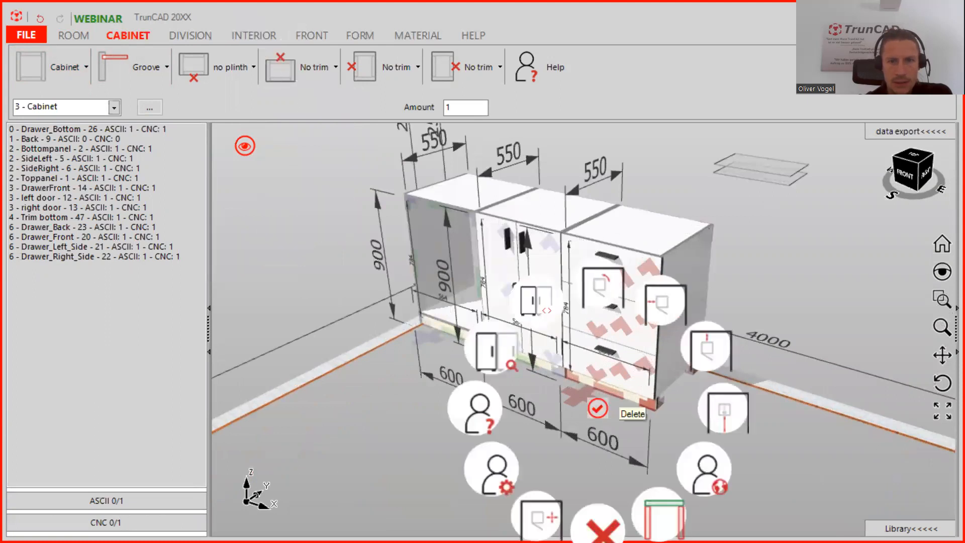
left_click(597, 408)
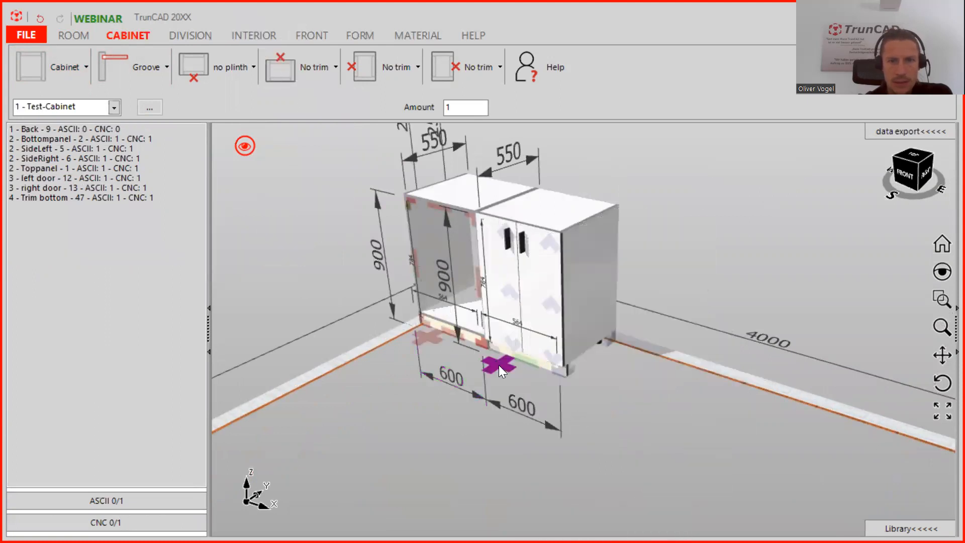
right_click(499, 365)
left_click(520, 496)
middle_click_drag(555, 246, 626, 212)
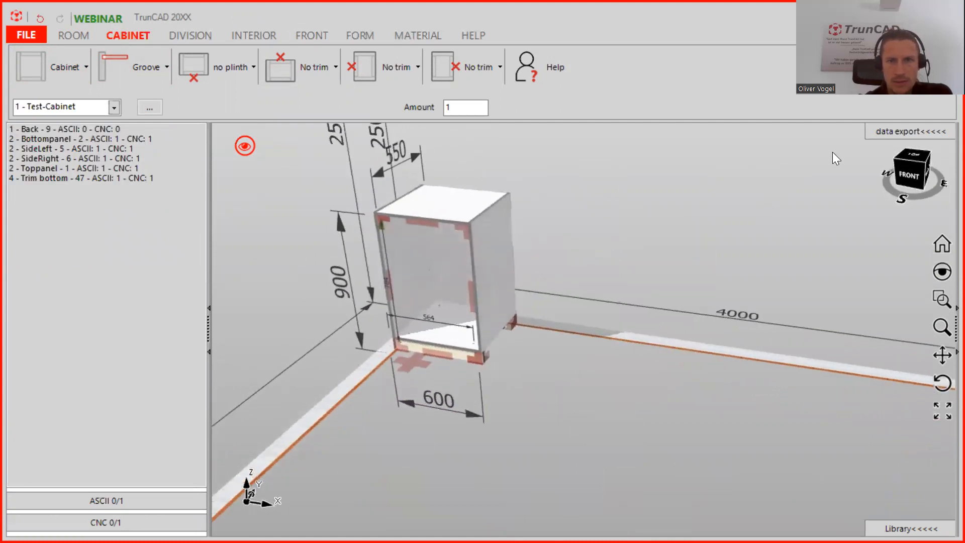
left_click(888, 130)
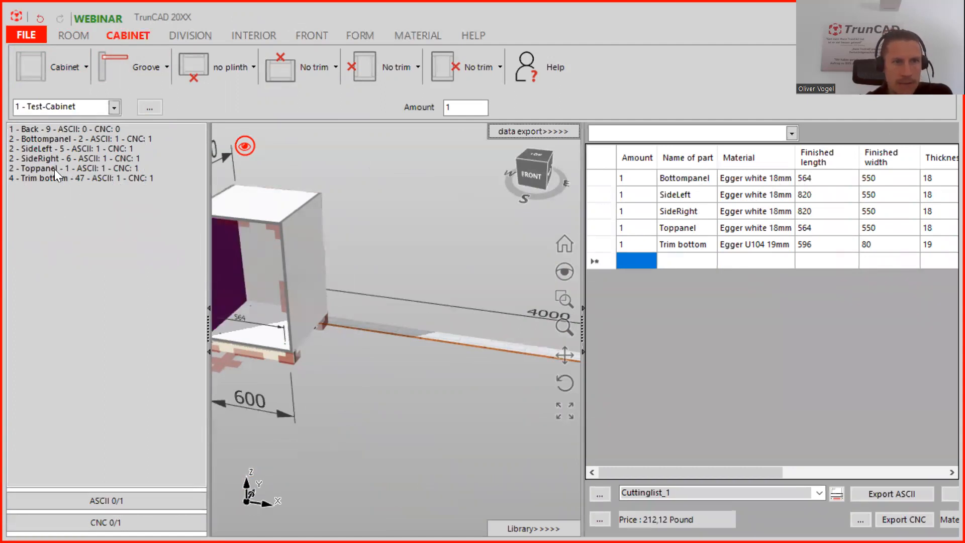
- Set both the ASCII and CNC values of the Back part to 1
left_click(83, 132)
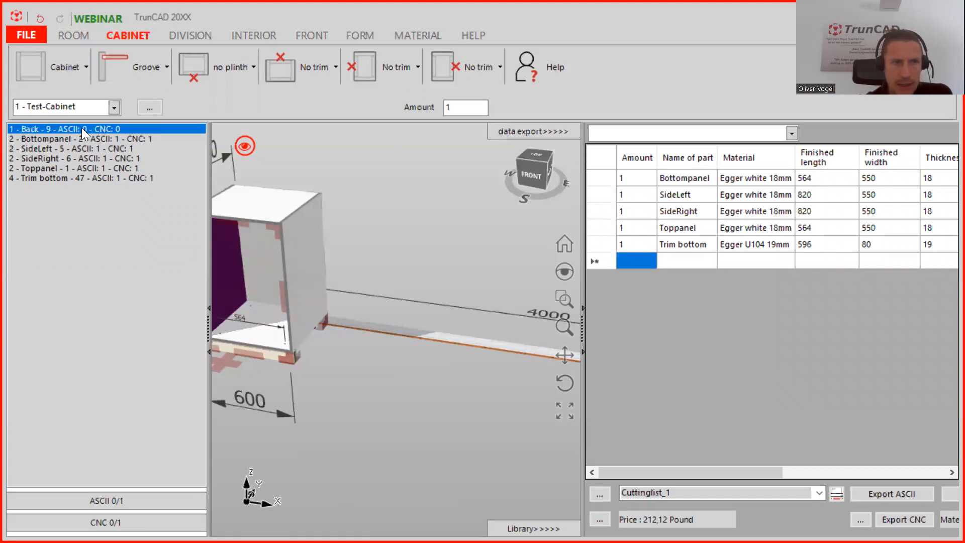
left_click(97, 499)
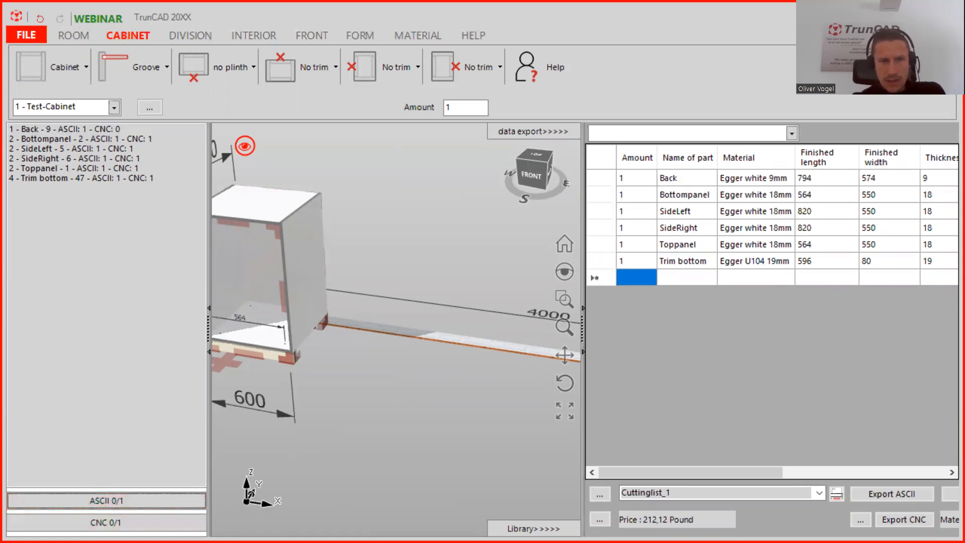
left_click(76, 131)
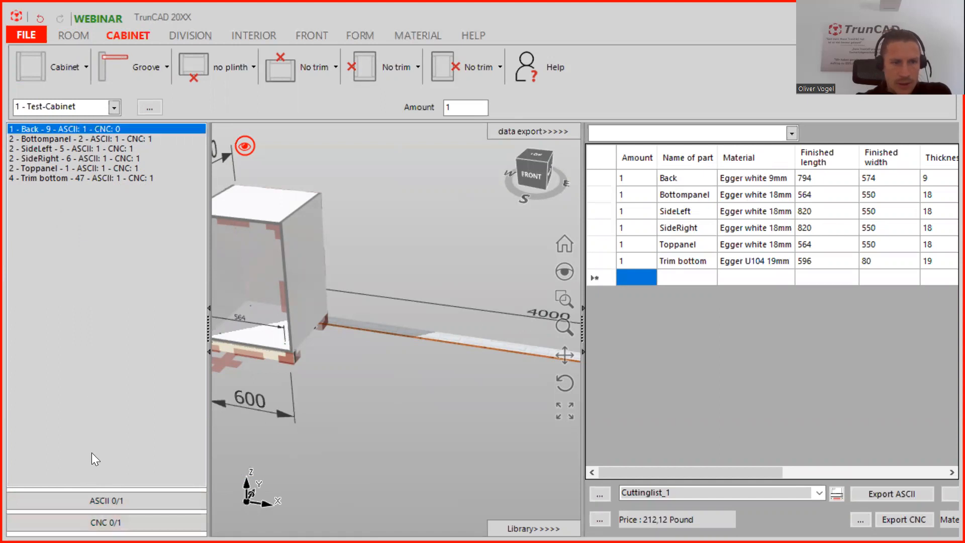
left_click(106, 523)
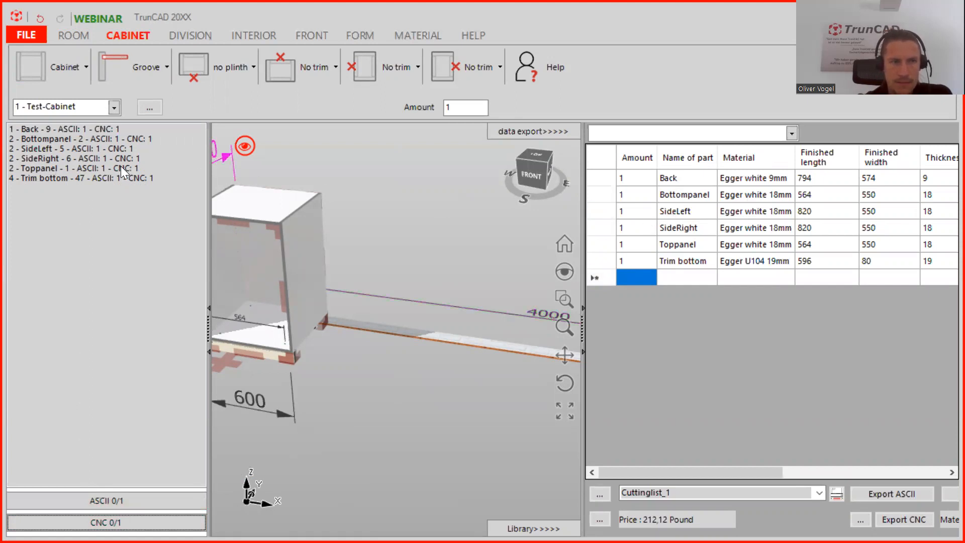
- Exclude the Back and Trim bottom parts from the cutting list by setting their ASCII values to 0
left_click(53, 179)
left_click(47, 129)
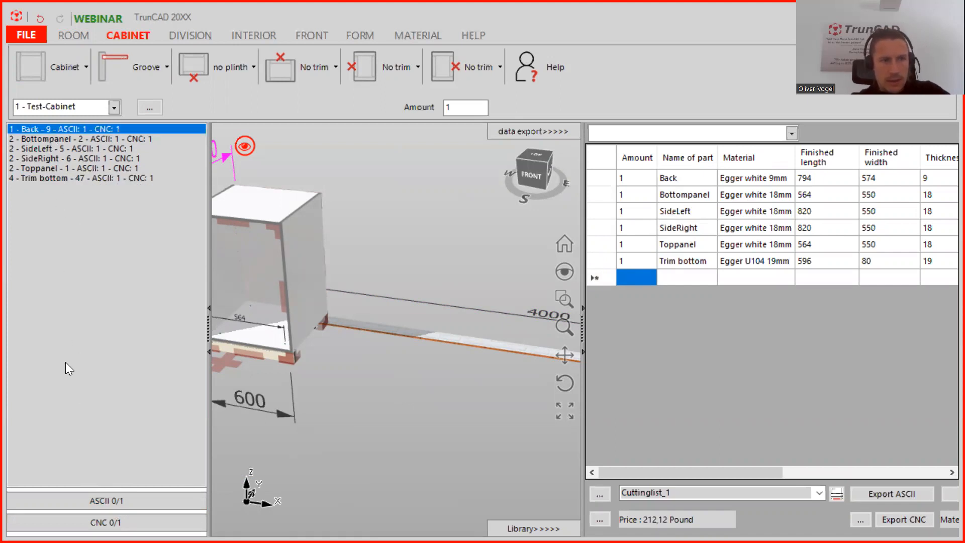
left_click(82, 500)
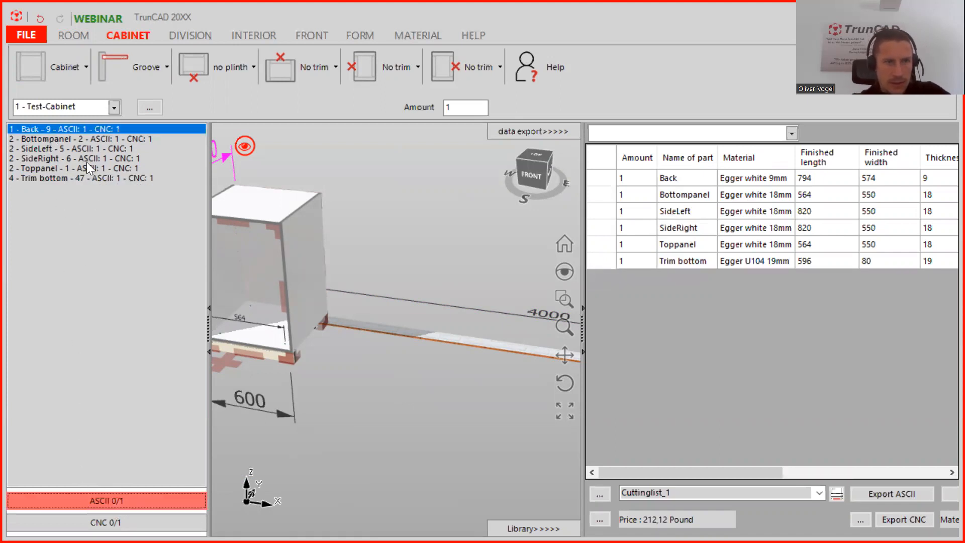
left_click(68, 179)
left_click(89, 500)
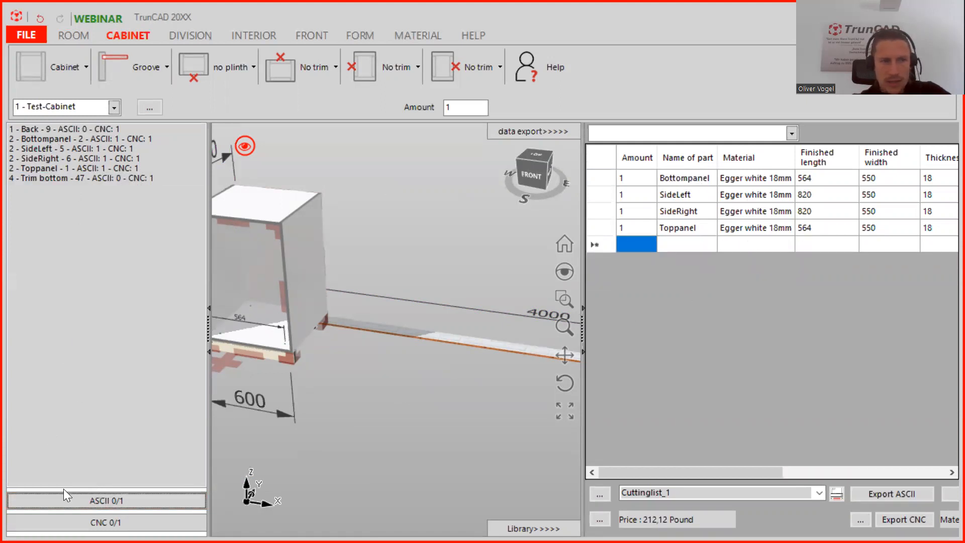
- Exclude the Back and Trim bottom parts from the CNC export by setting their CNC values to 0
left_click(87, 129)
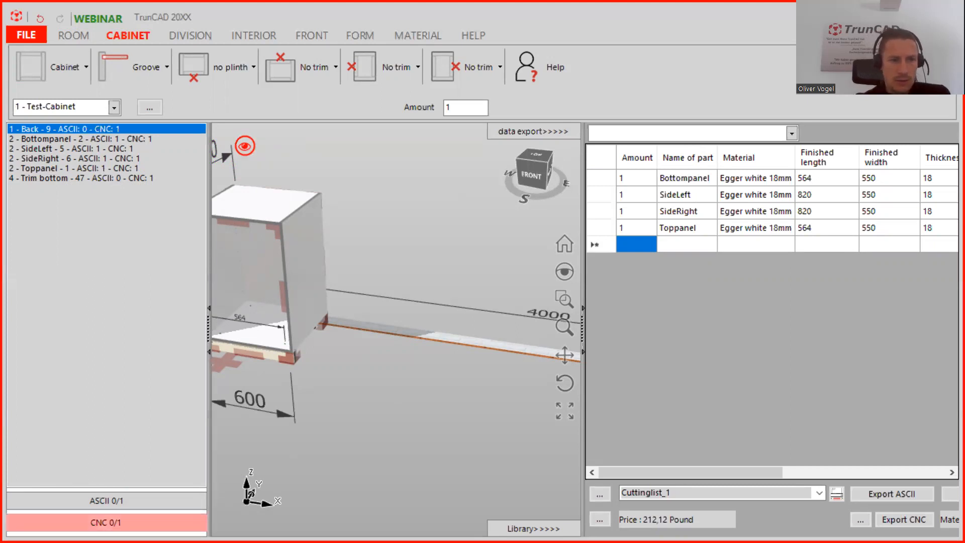
left_click(107, 522)
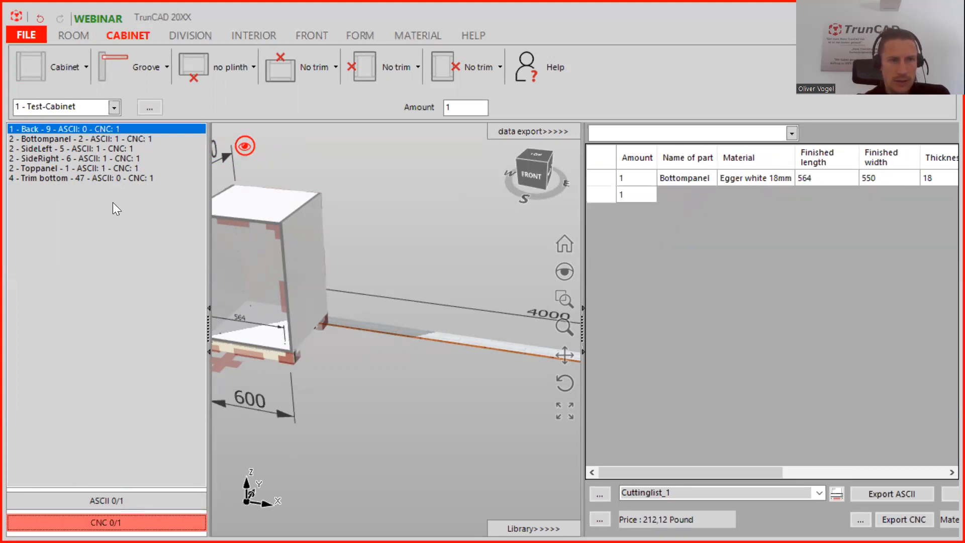
left_click(126, 177)
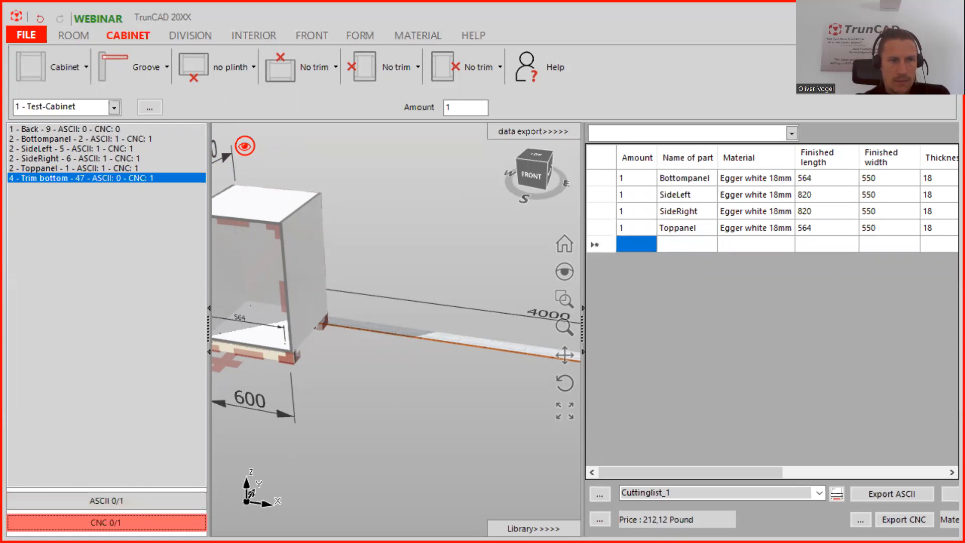
left_click(106, 523)
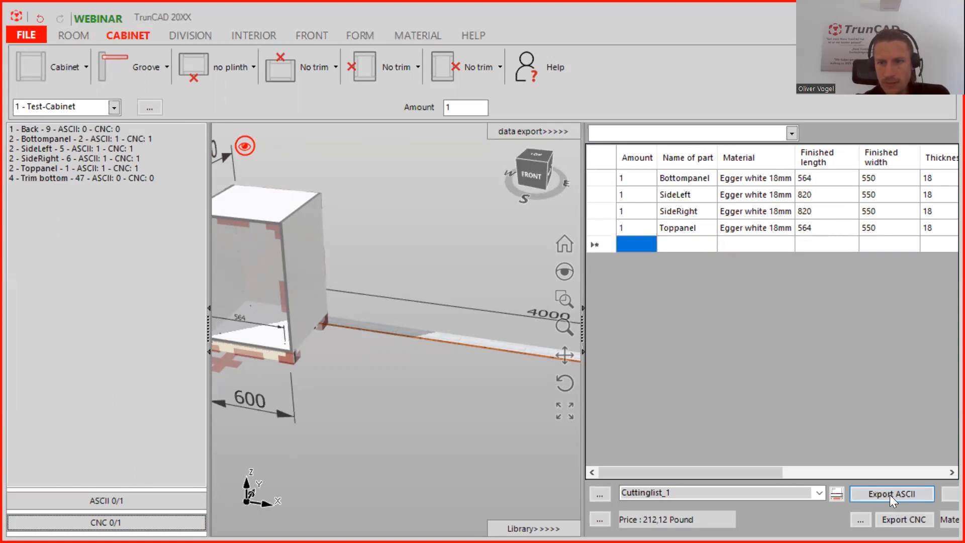
- Export the cabinet parts for CNC and check the generated DXF files in the export folder
left_click(904, 520)
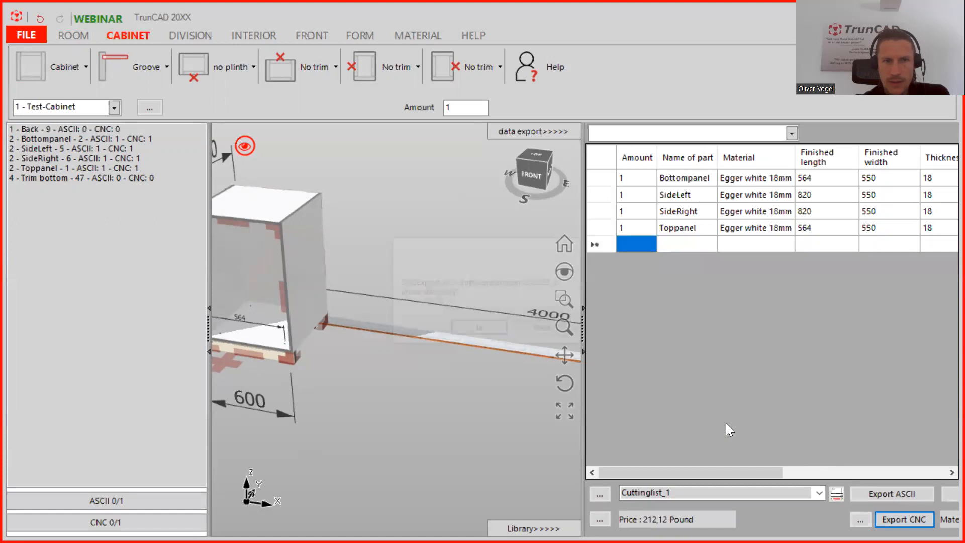
left_click(474, 333)
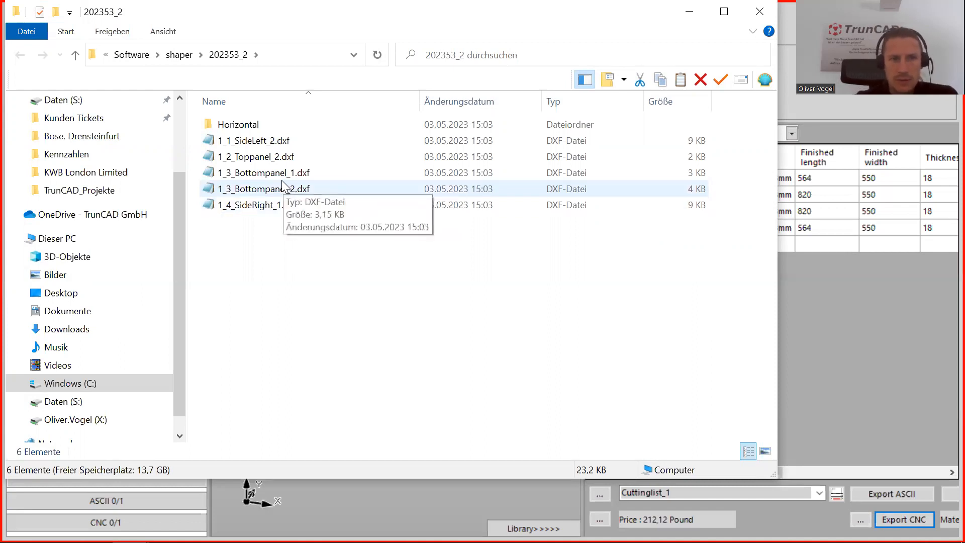
left_click(758, 12)
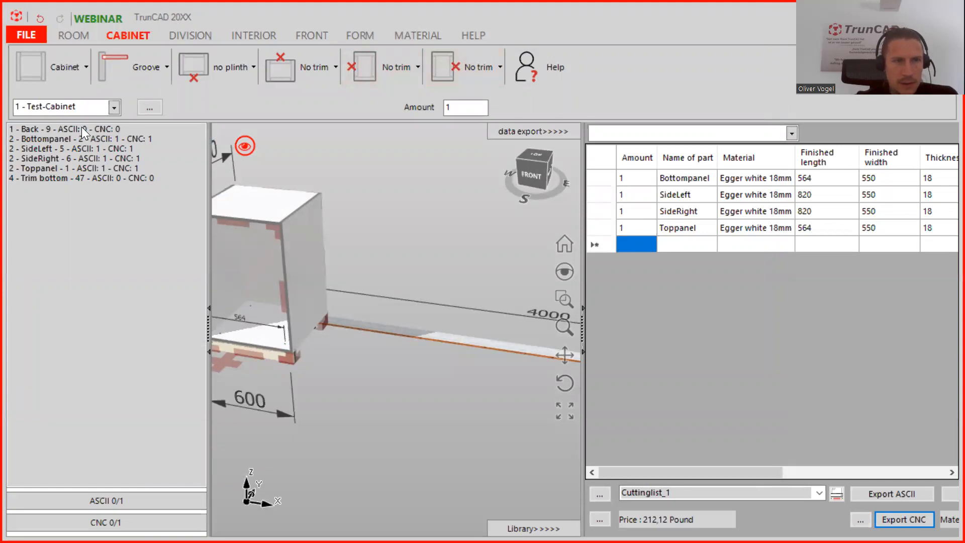
- Include the Back and Trim bottom parts in the CNC export by setting their CNC values to 1
left_click(81, 128)
left_click(106, 523)
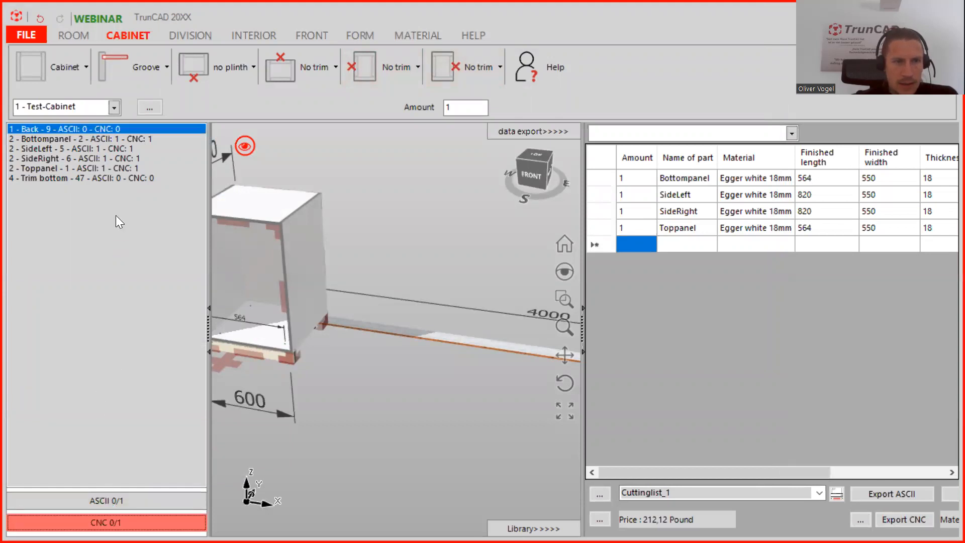
left_click(122, 178)
left_click(123, 521)
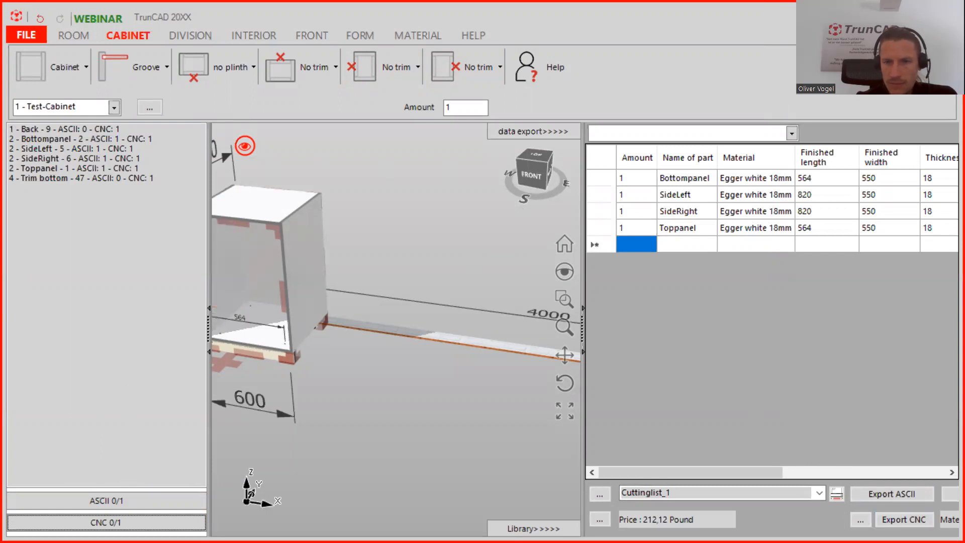
- Run the CNC export again and inspect the new DXF files and the Horizontal subfolder
left_click(904, 520)
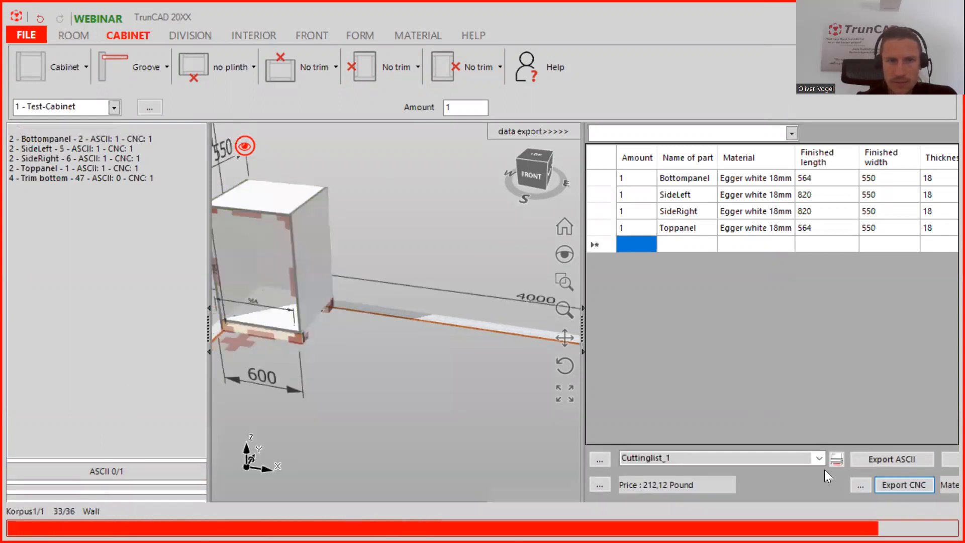
left_click(481, 331)
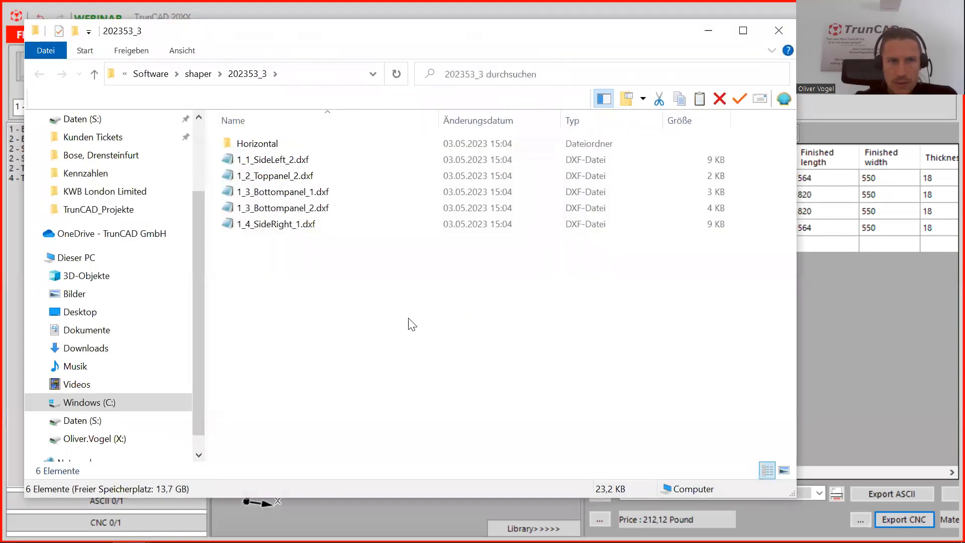
double_click(263, 145)
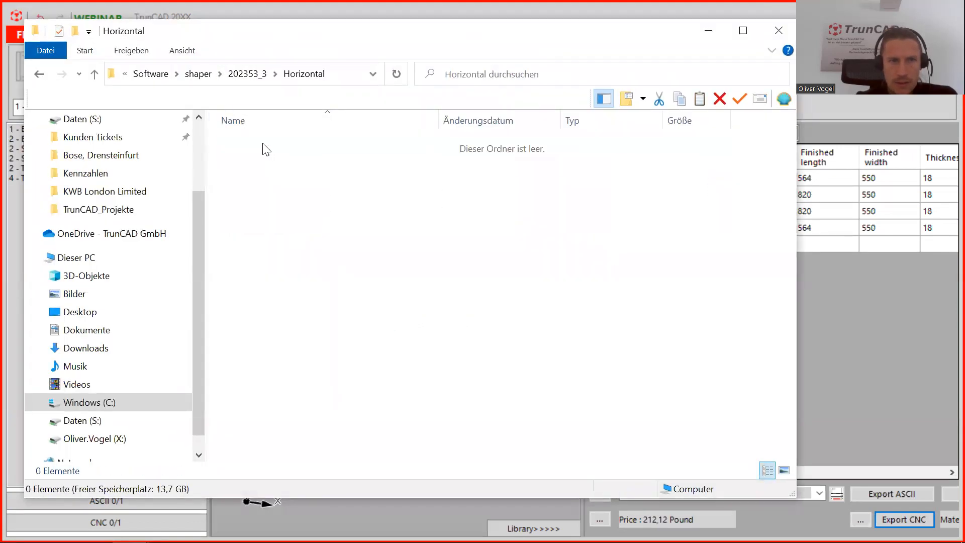
left_click(39, 74)
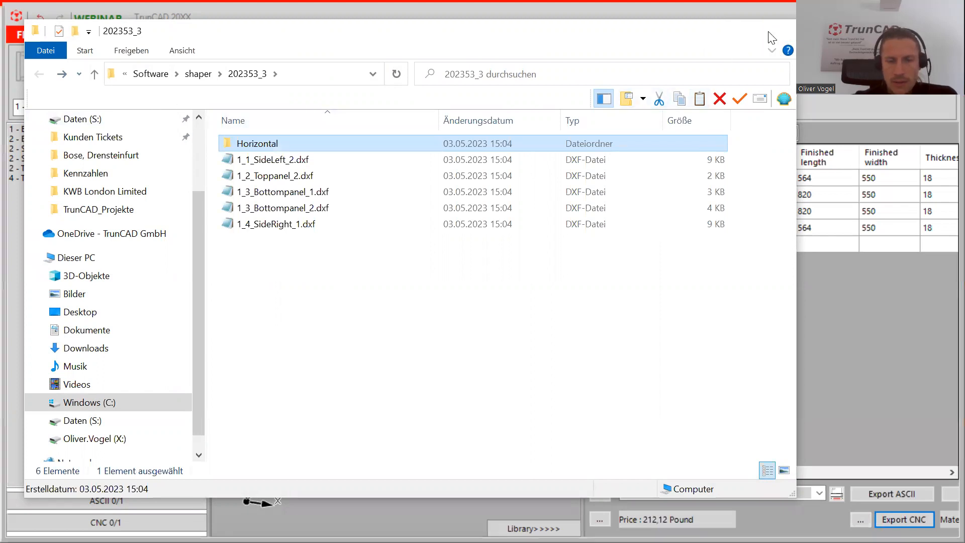
left_click(776, 31)
- Examine the format and general information settings of the CNC export
left_click(861, 519)
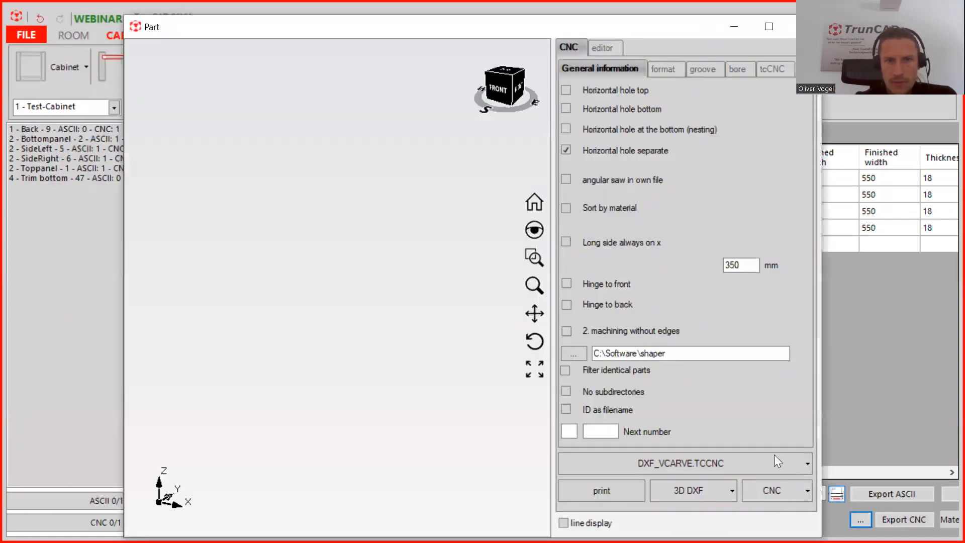
left_click(659, 70)
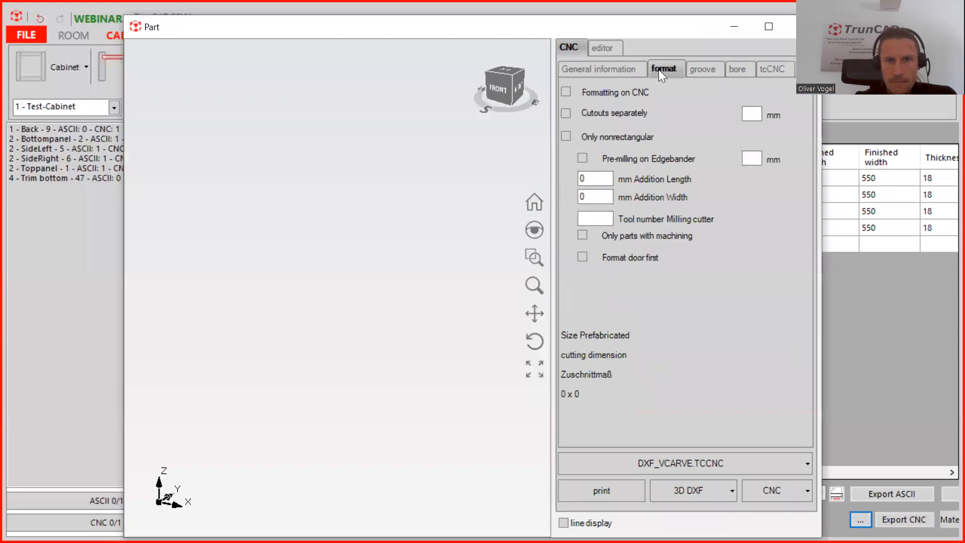
left_click(617, 68)
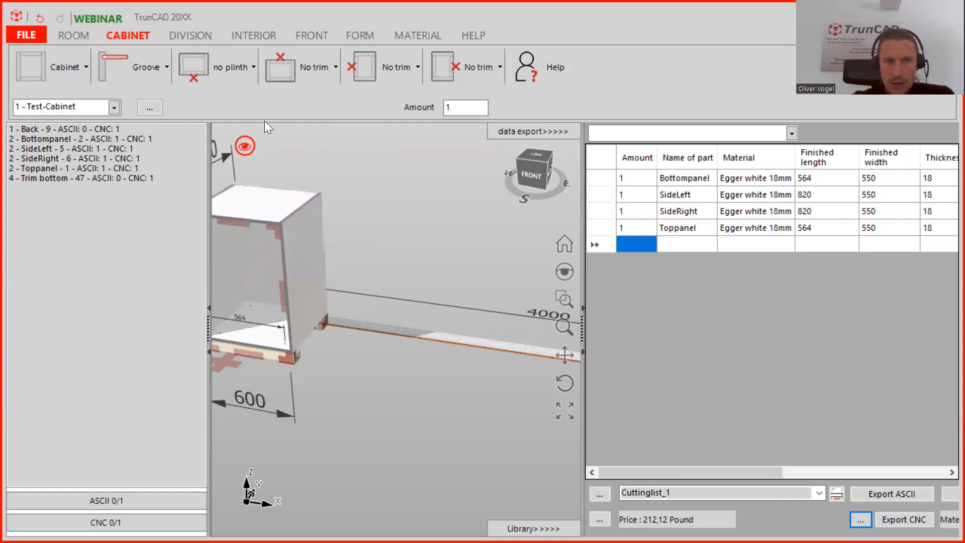
- Hide the part list and add a front of three drawers to the test cabinet
left_click_drag(207, 324, 8, 324)
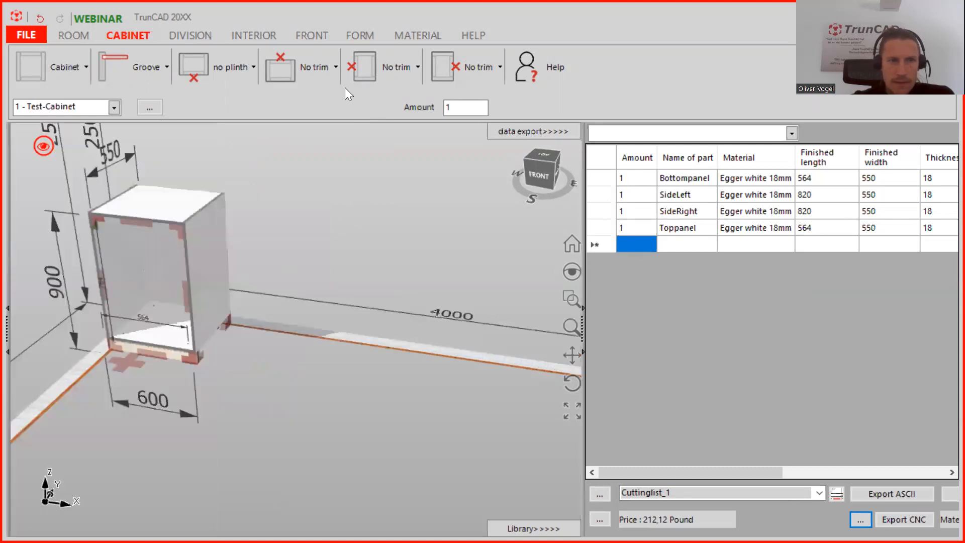
left_click(315, 35)
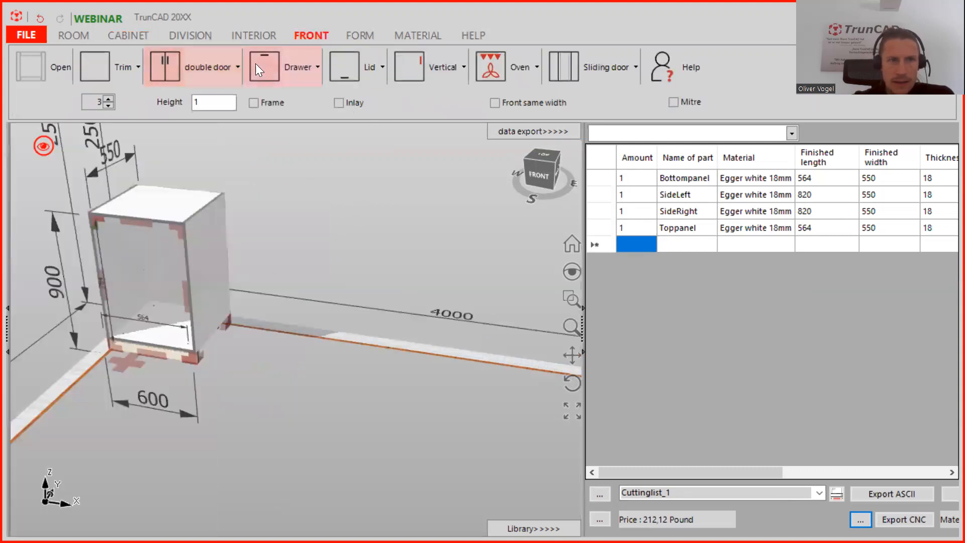
left_click(264, 65)
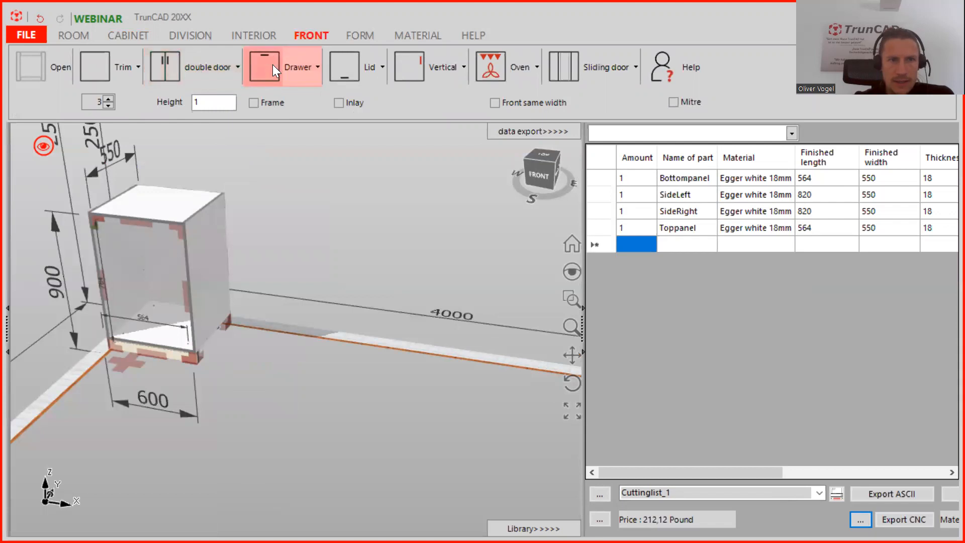
left_click(155, 270)
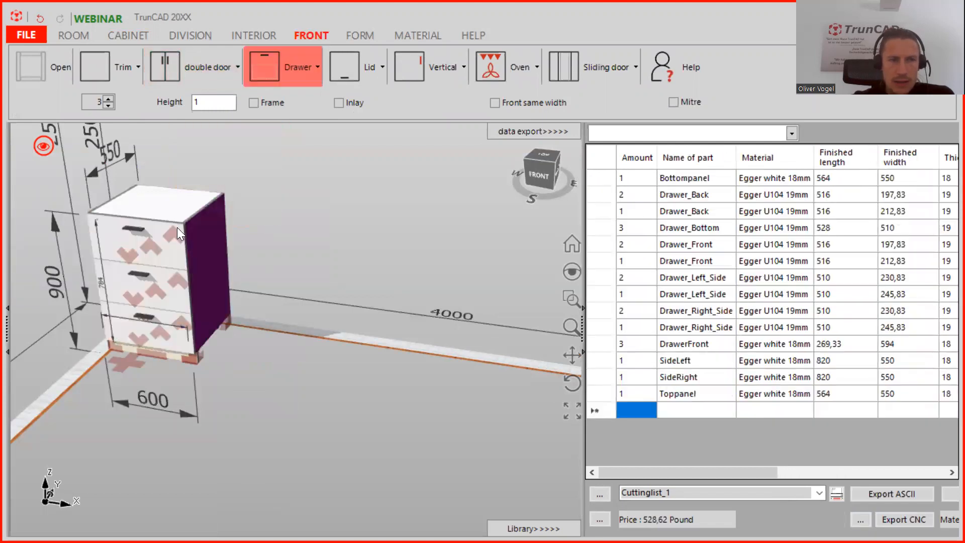
scroll(206, 219, "up", 2)
middle_click_drag(303, 215, 345, 260)
scroll(345, 260, "up", 2)
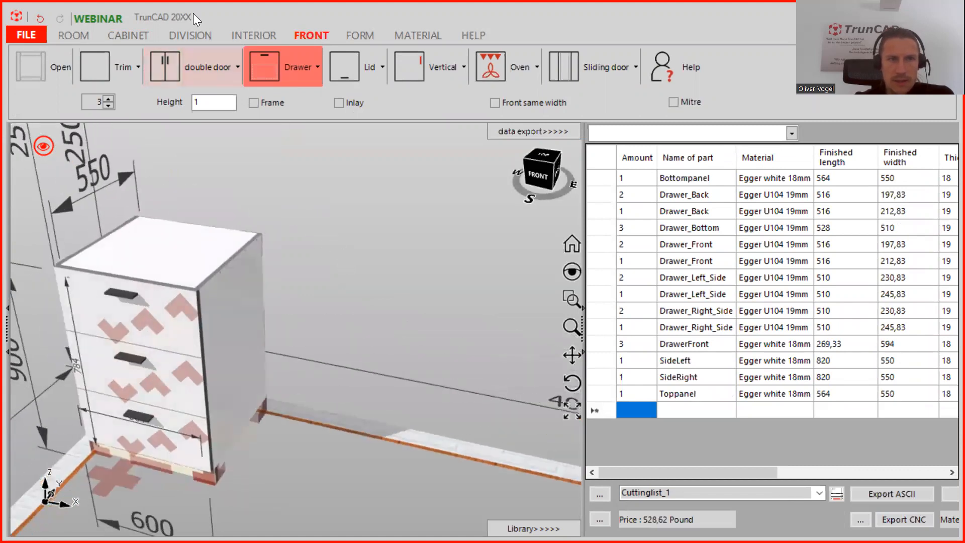
- Set the drawer cabinet's amount to 3
left_click(141, 35)
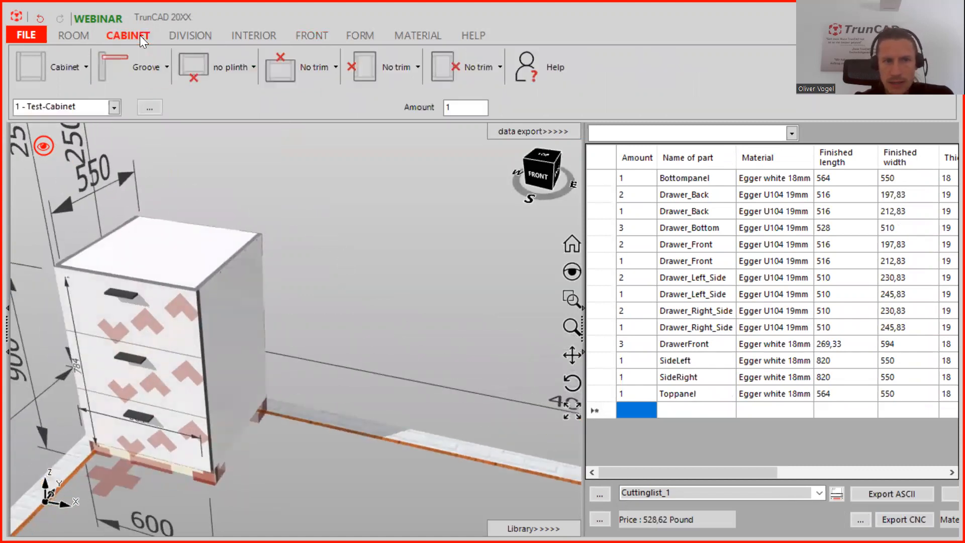
left_click(465, 105)
type("3")
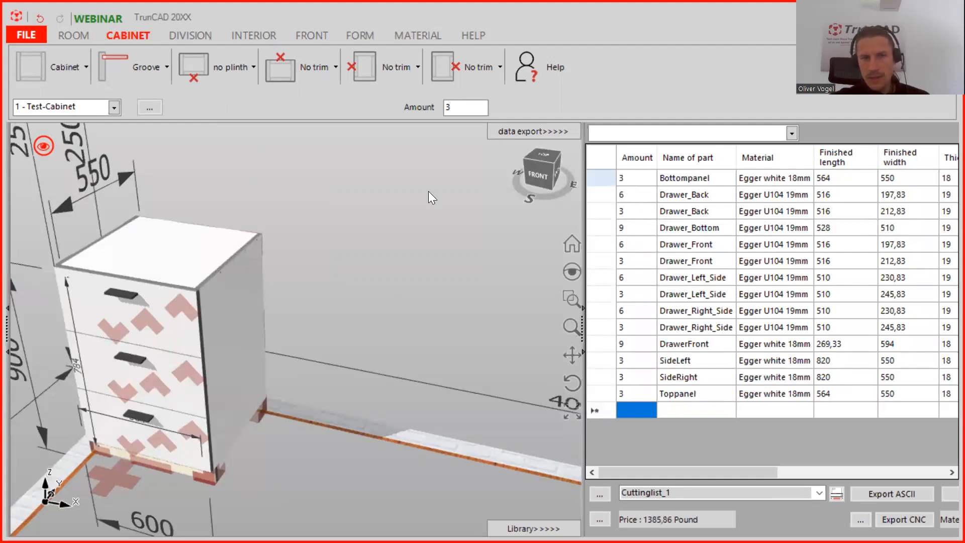
- Duplicate the drawer cabinet so the copy stands directly beside the original
middle_click_drag(406, 328, 386, 313)
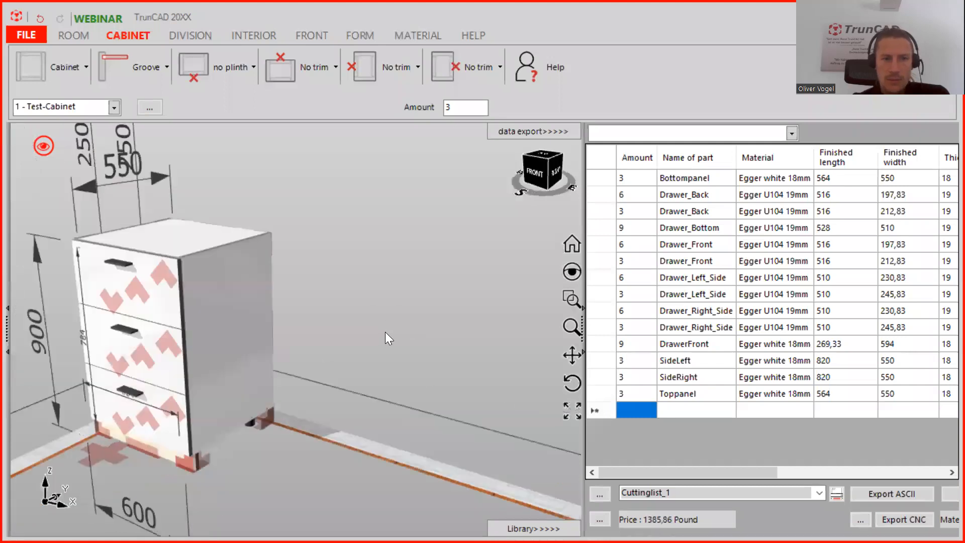
scroll(385, 332, "down", 2)
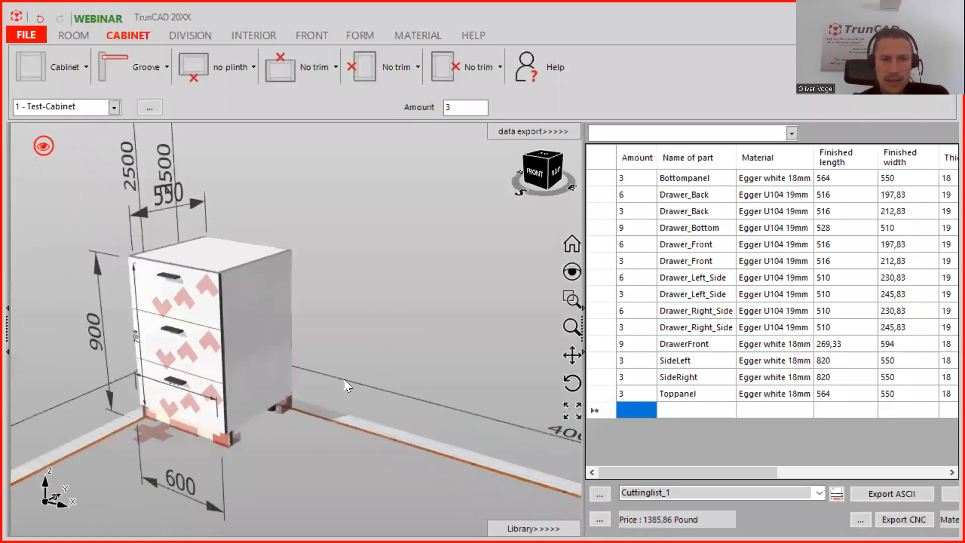
right_click(287, 407)
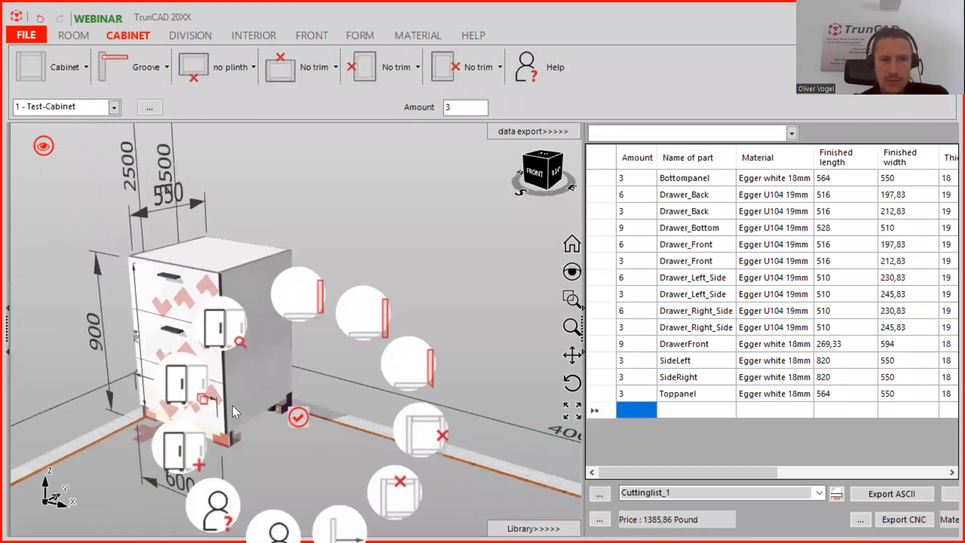
left_click(177, 388)
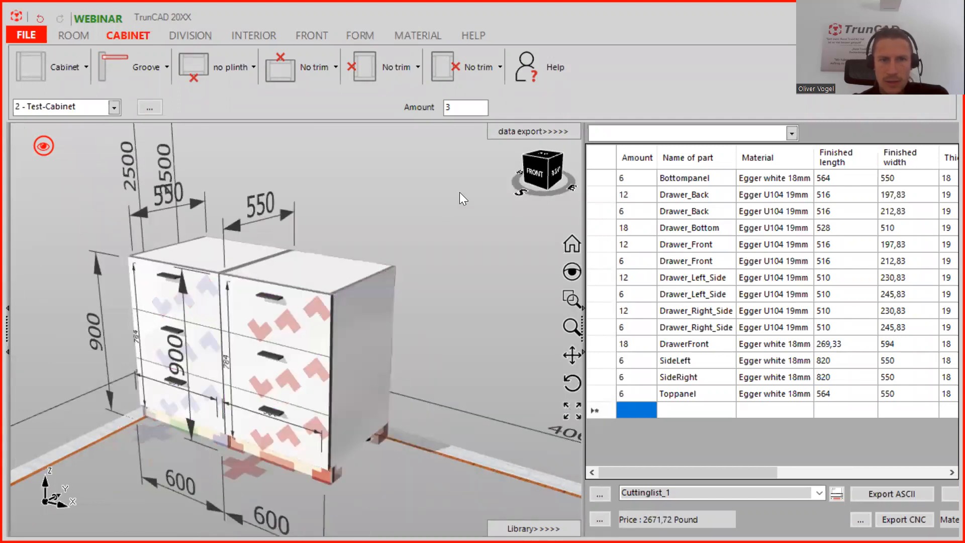
middle_click_drag(478, 299, 476, 330)
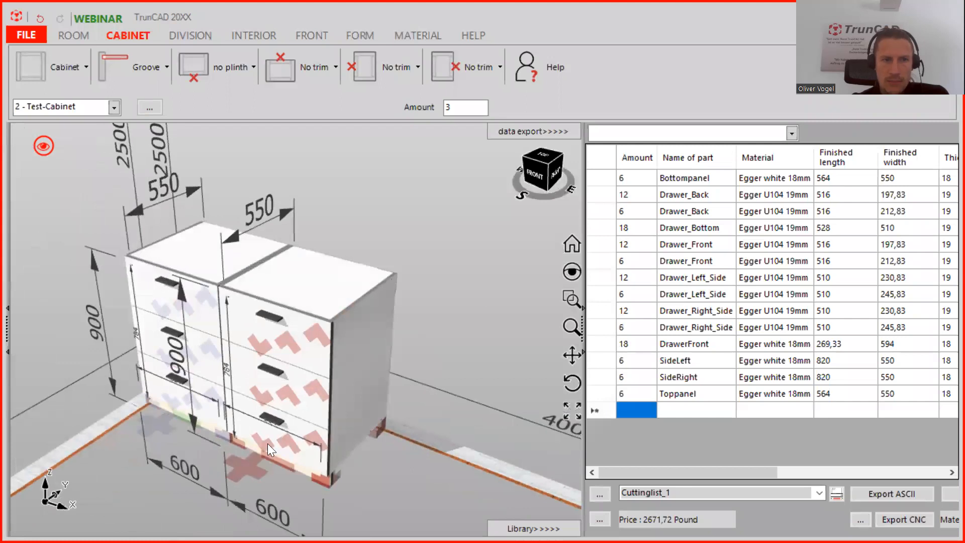
- Delete the copied drawer cabinet and select the amount value of the remaining one
left_click(246, 470)
middle_click_drag(445, 269, 456, 129, "ctrl")
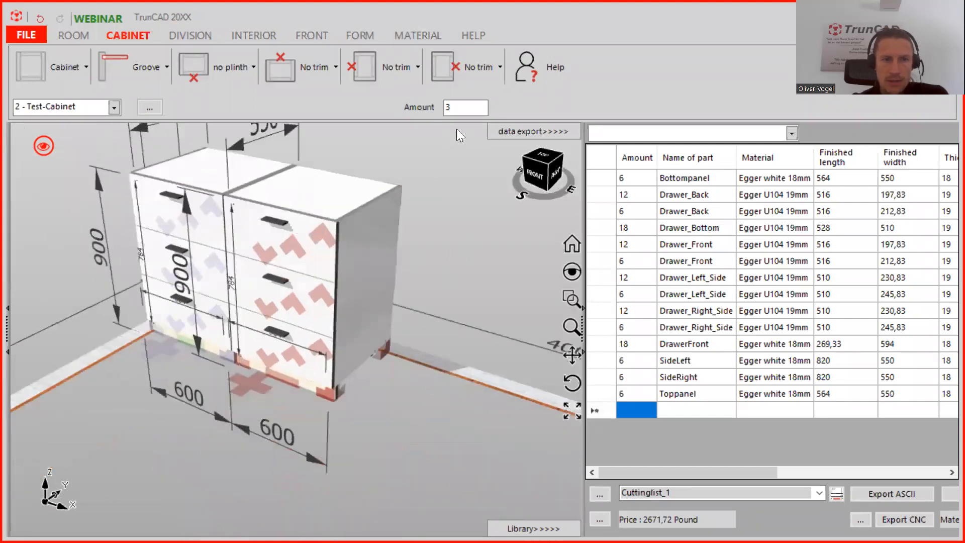
left_click(266, 349)
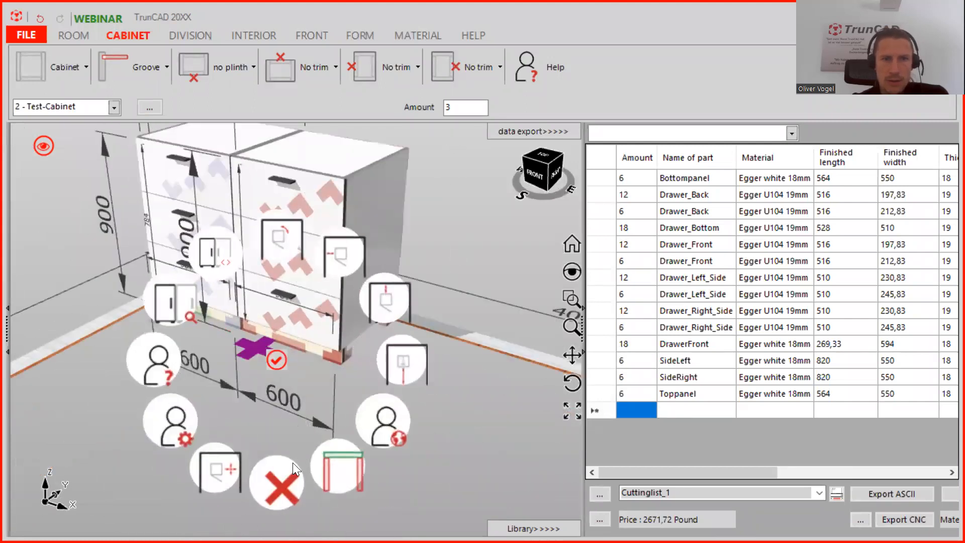
left_click(290, 465)
double_click(467, 108)
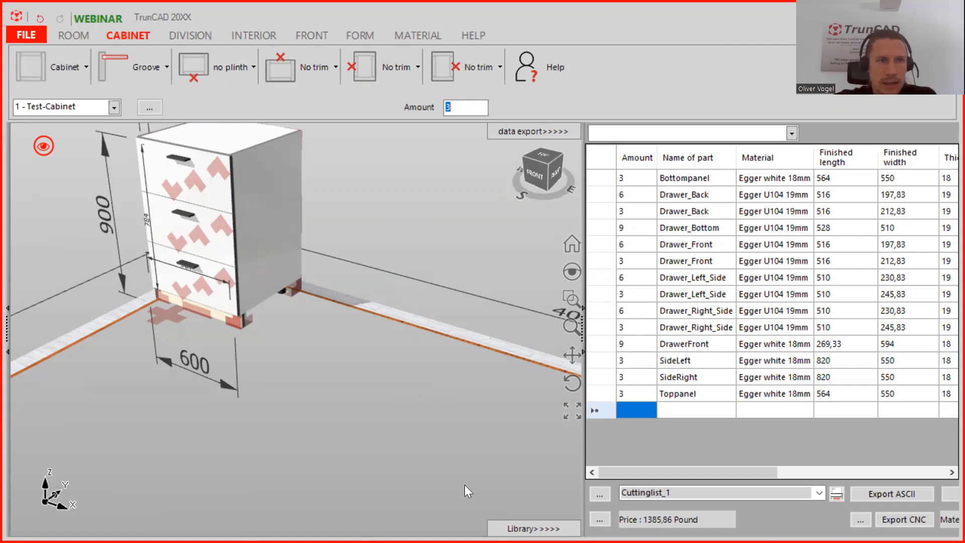
- View the room's customer and project details and the available cutting list export templates
left_click(73, 35)
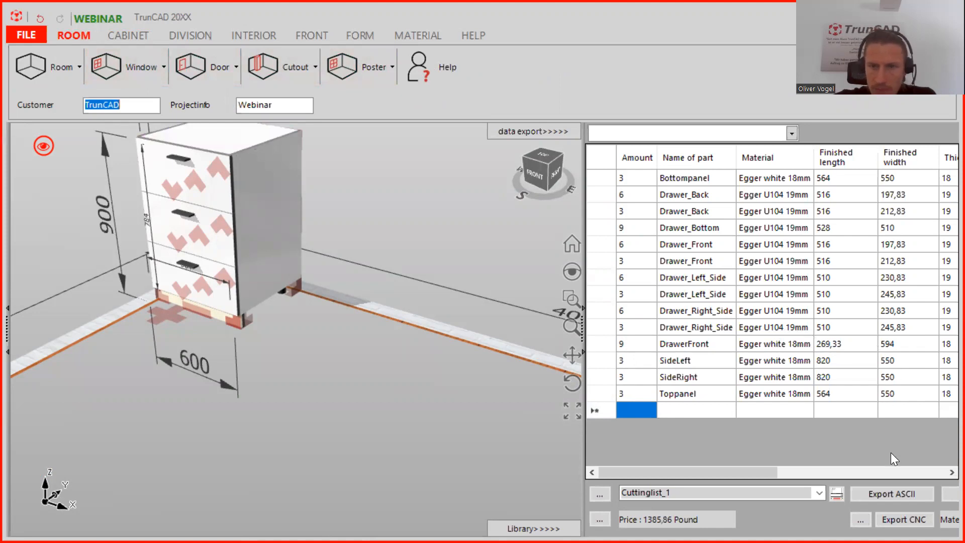
left_click(822, 491)
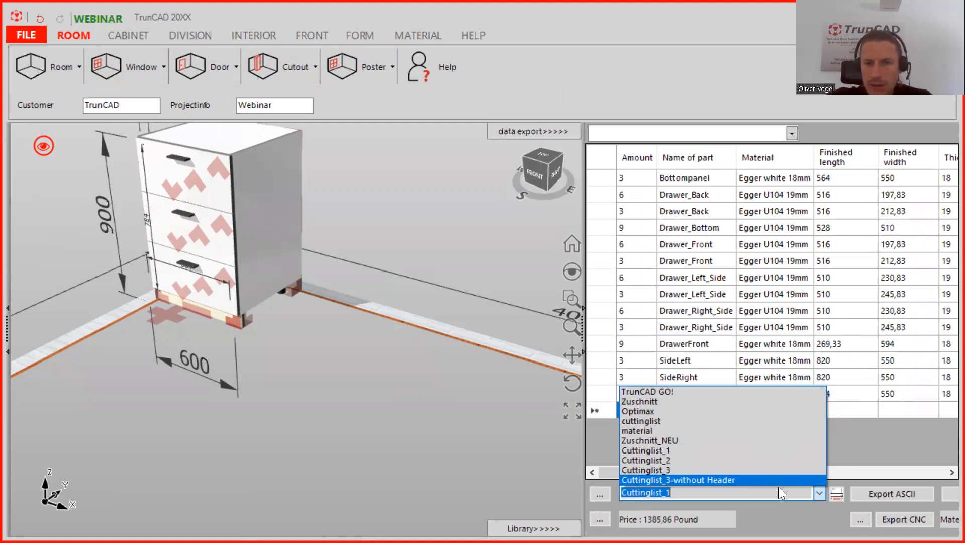
left_click(797, 514)
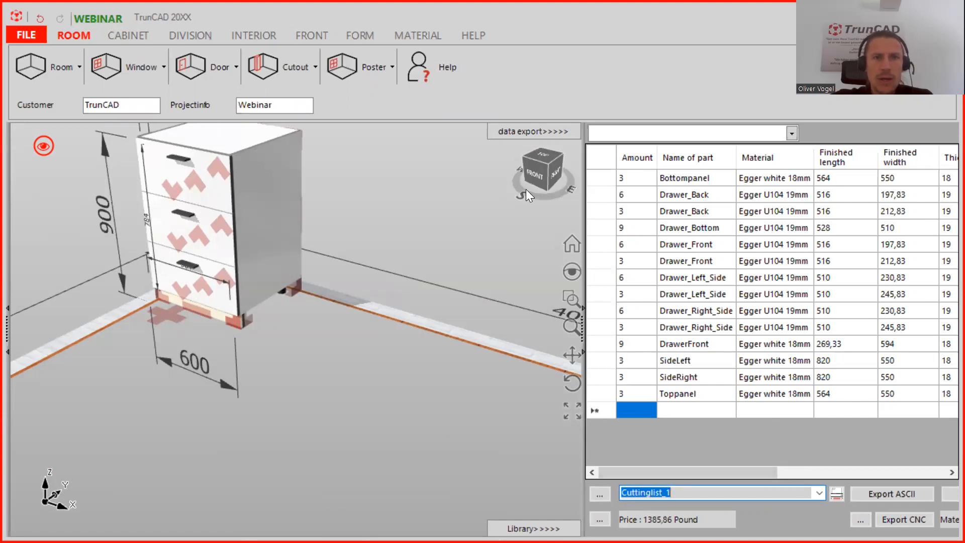
- Open the TrunCAD support web form in the browser and look through its contact and request fields
left_click(475, 36)
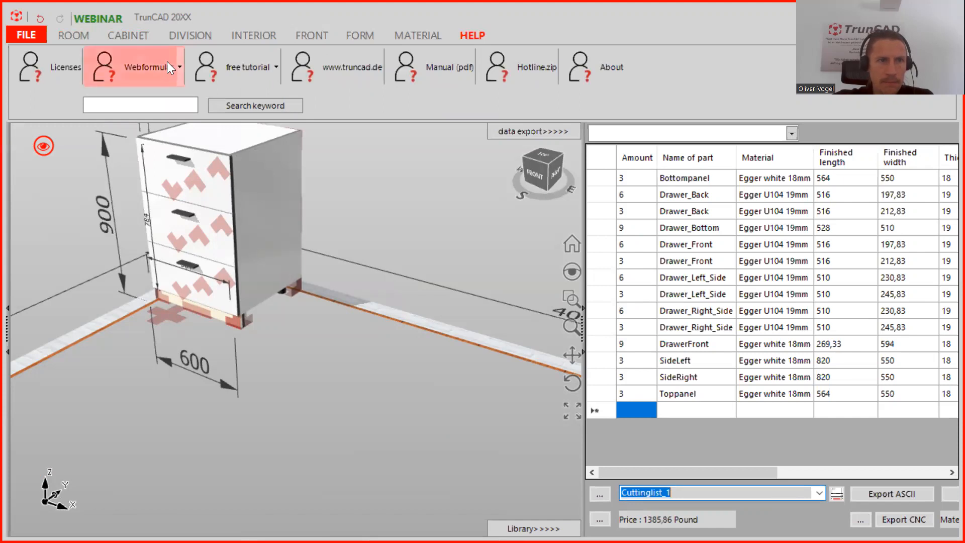
left_click(149, 72)
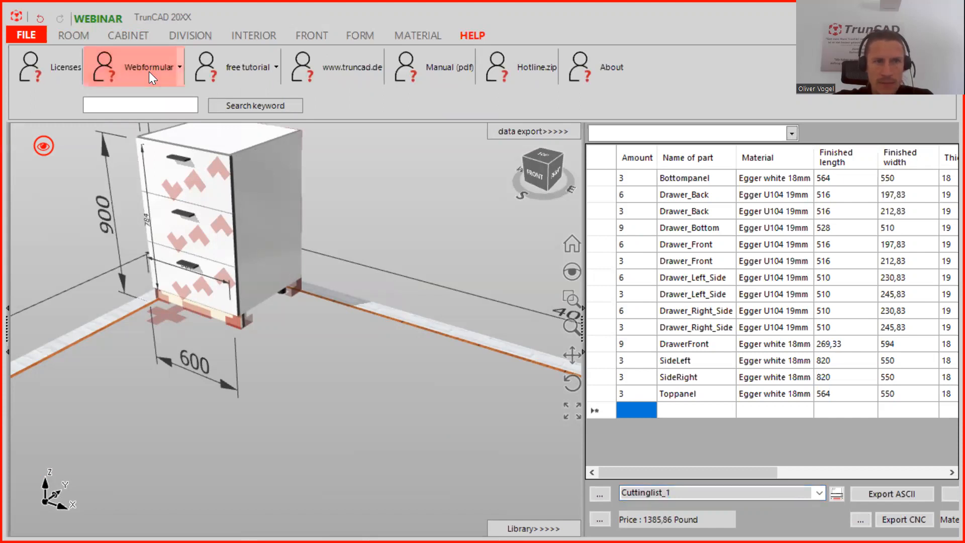
scroll(403, 326, "down", 6)
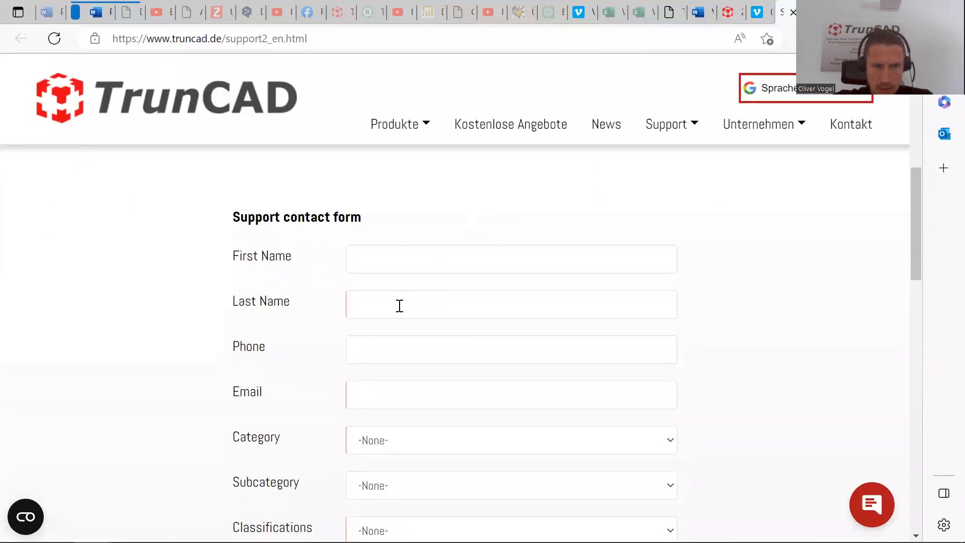
scroll(399, 307, "down", 4)
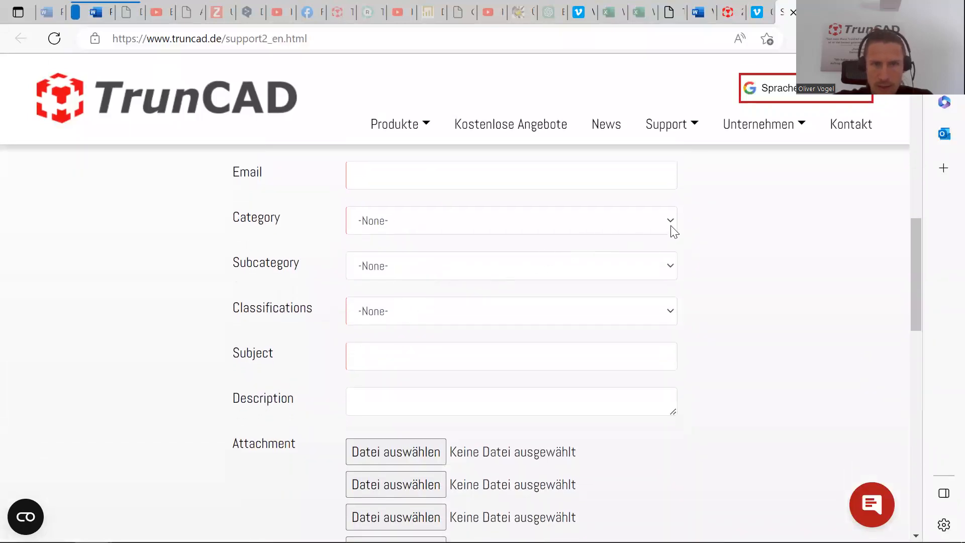
scroll(668, 226, "up", 4)
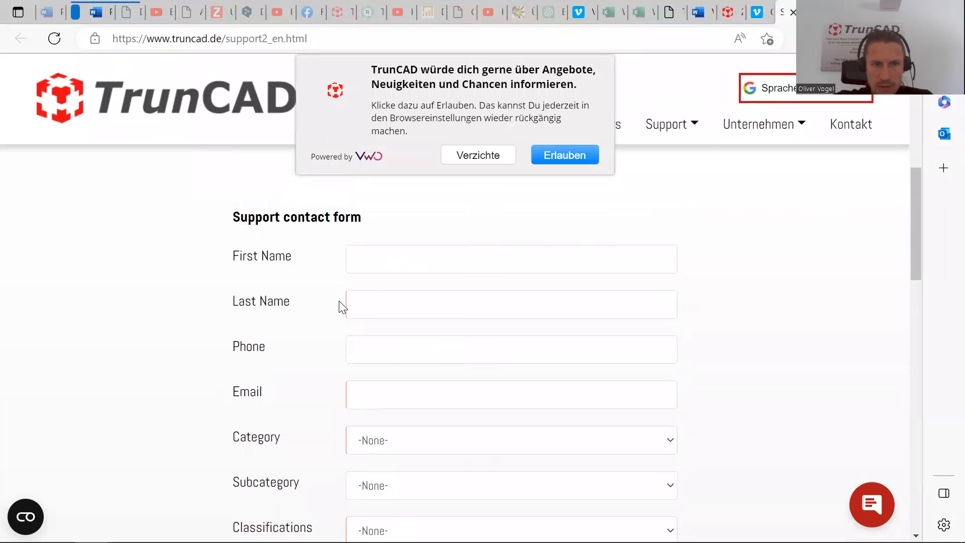
- Fill in the support form's first name, last name, phone and email from the saved company contact entry
left_click(400, 394)
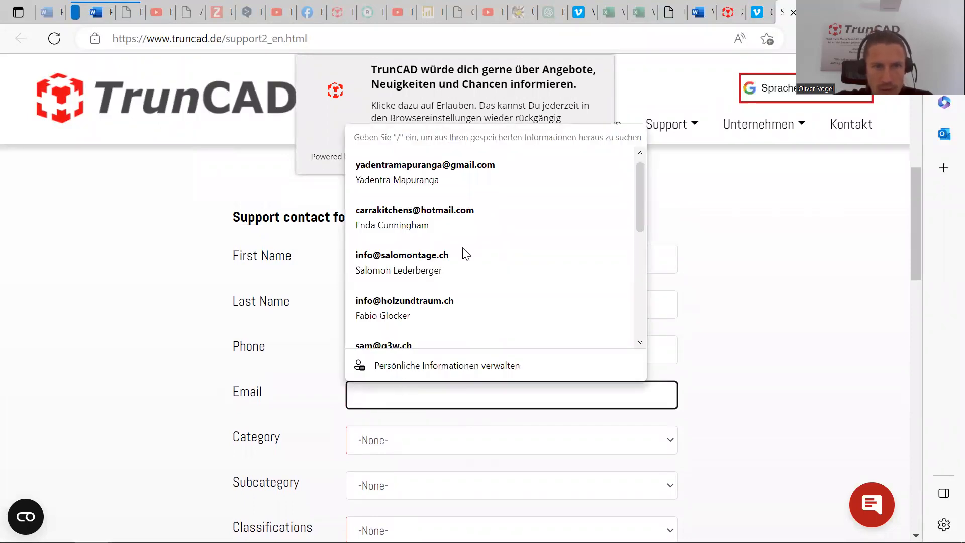
scroll(506, 216, "down", 4)
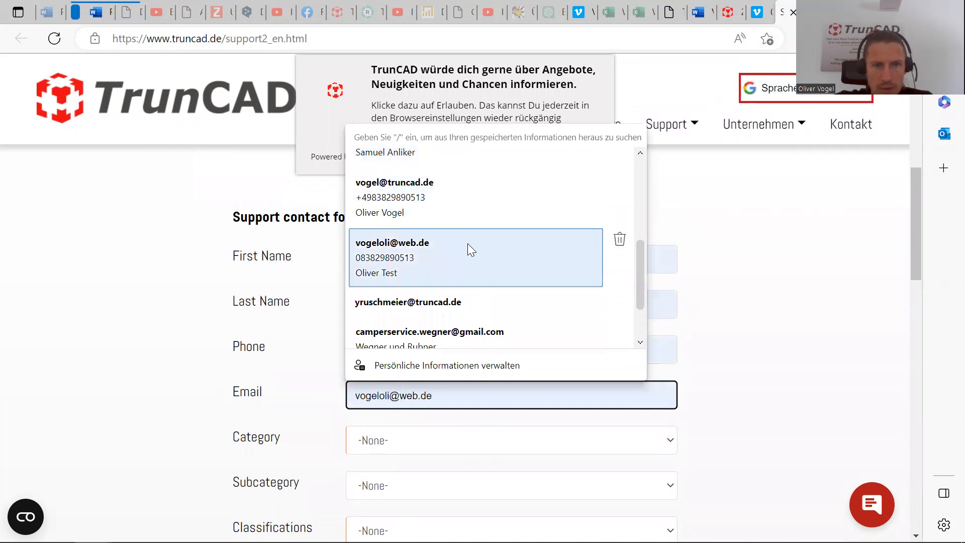
left_click(485, 218)
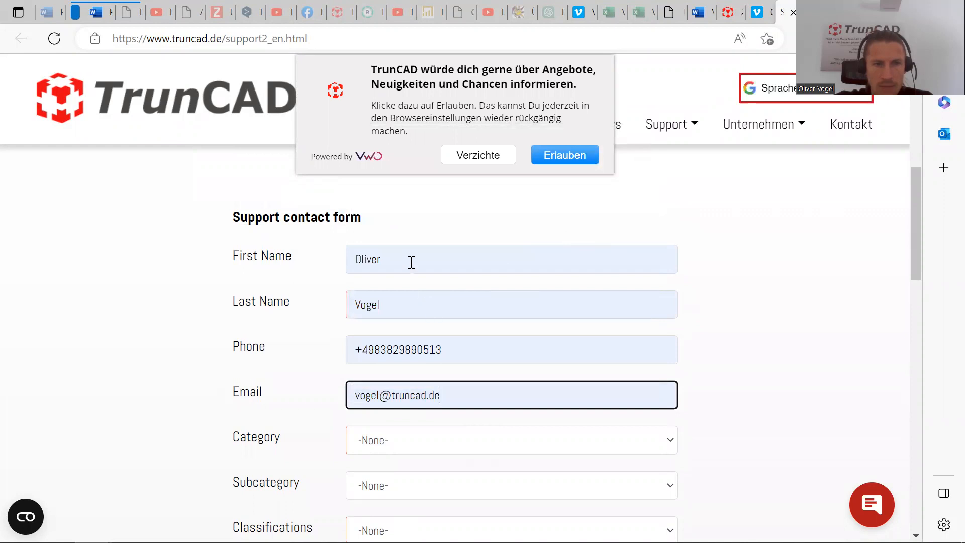
- Set the support request's category to TrunCAD and its classification to Question, and place the cursor in the empty Subject field
scroll(455, 350, "down", 1)
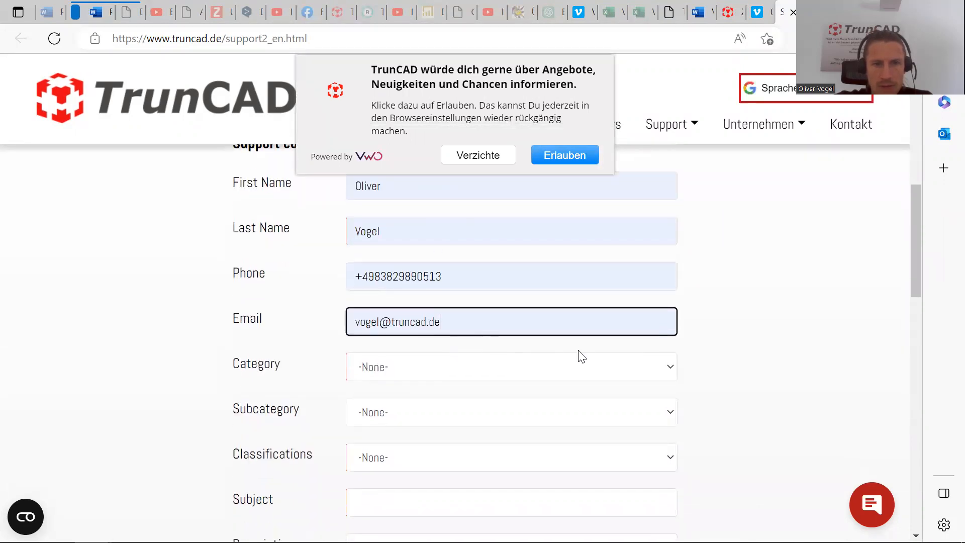
left_click(669, 369)
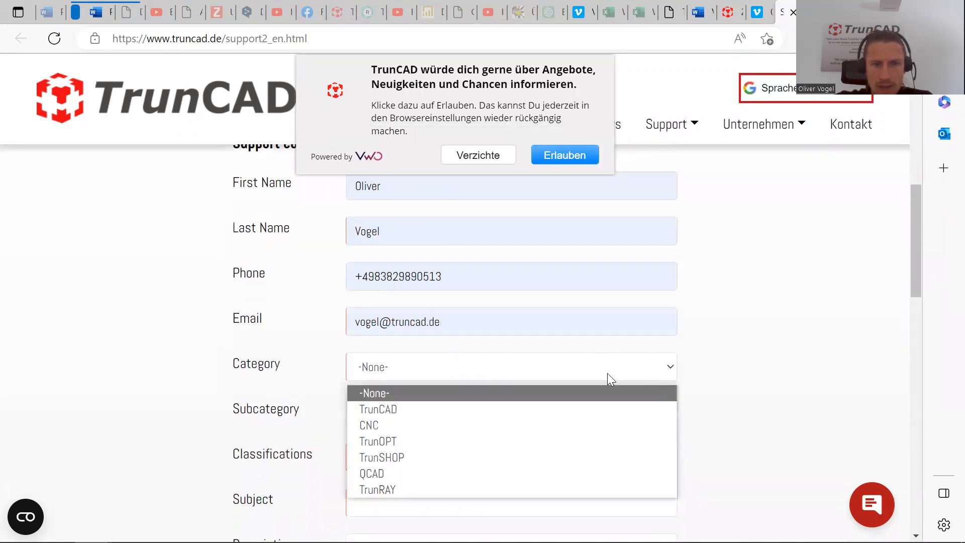
left_click(436, 412)
scroll(485, 375, "down", 1)
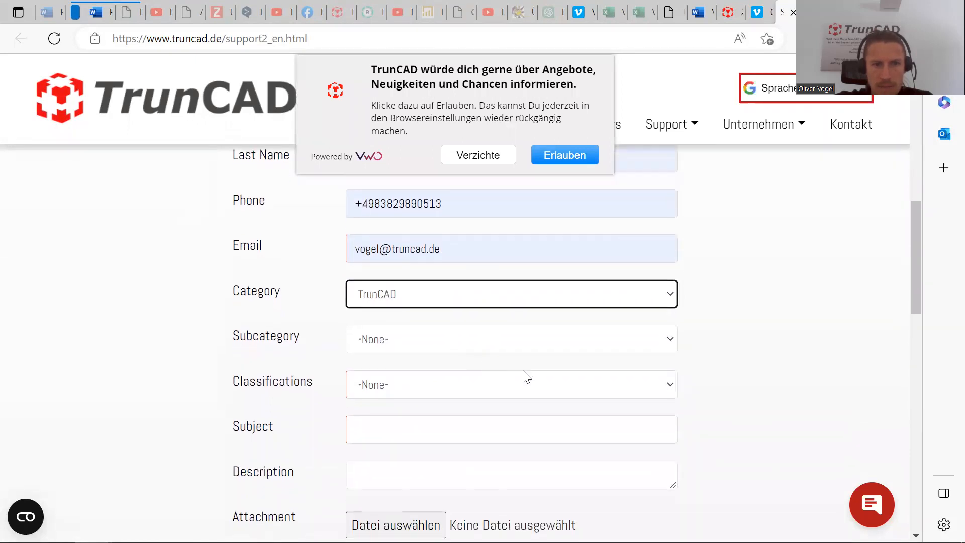
left_click(635, 392)
left_click(423, 424)
scroll(553, 361, "down", 1)
left_click(542, 365)
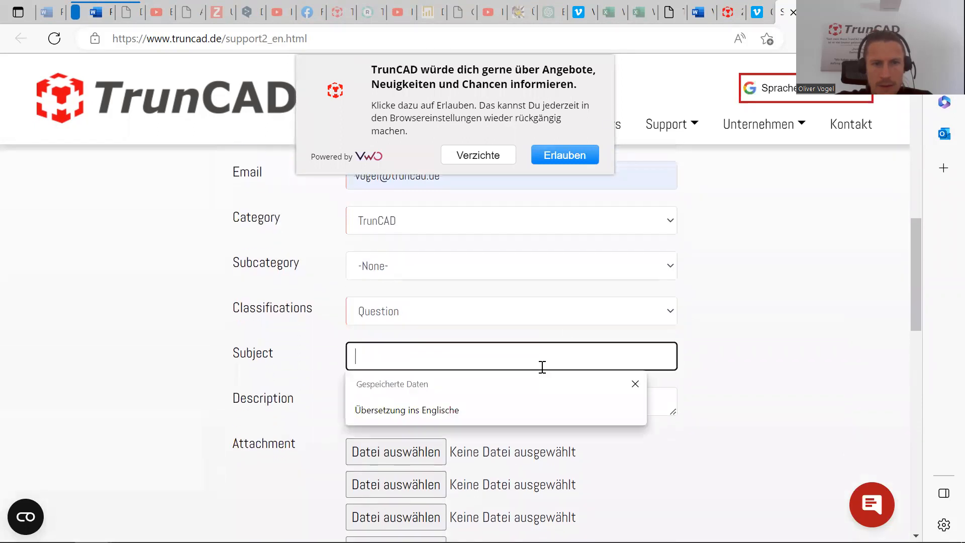
- Attach hotline.zip from C:\Software\TrunCAD20XX\backup as the first attachment of the support request
scroll(719, 344, "down", 3)
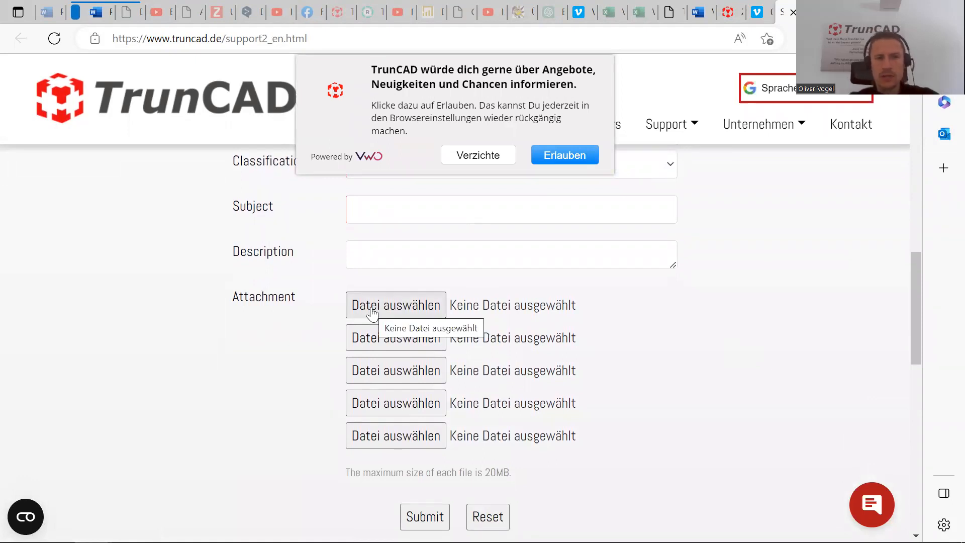
left_click(372, 310)
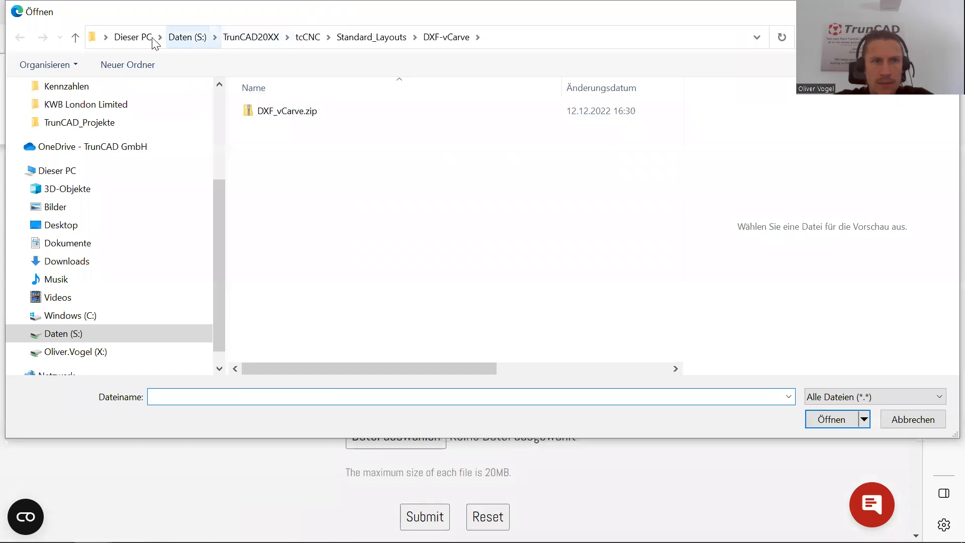
left_click(80, 320)
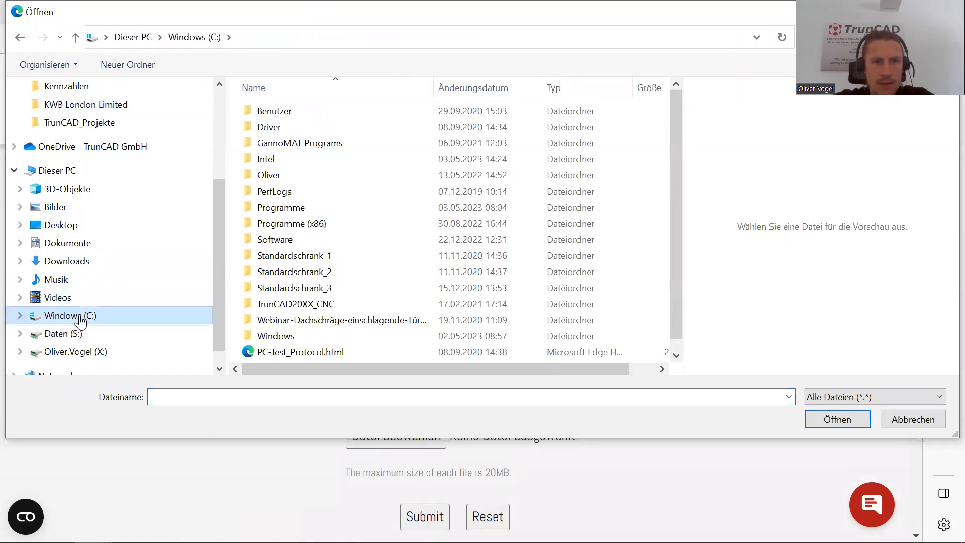
double_click(295, 240)
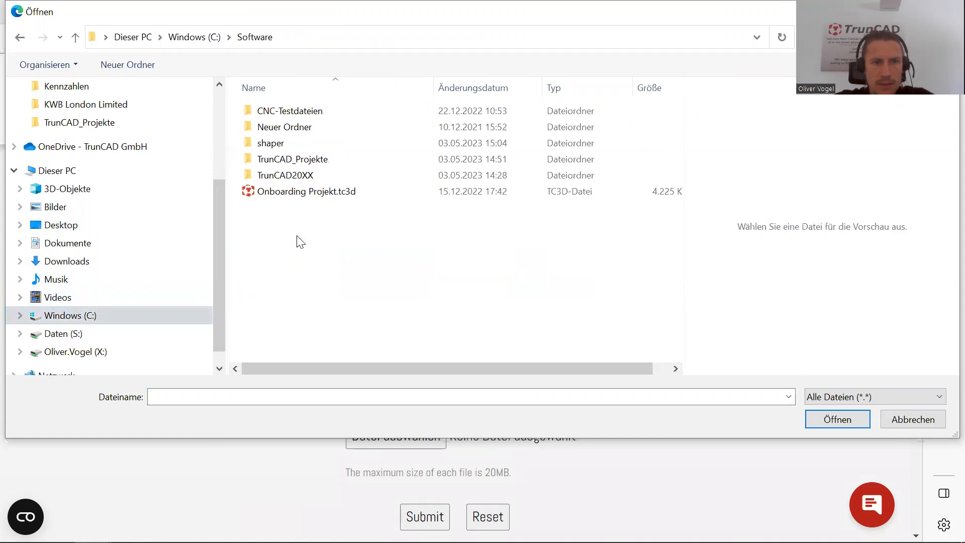
double_click(325, 174)
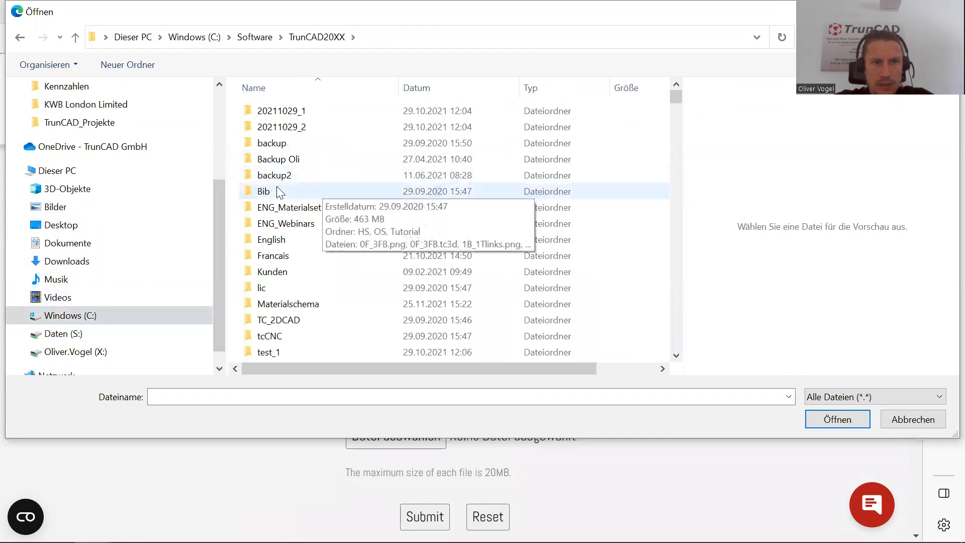
double_click(290, 148)
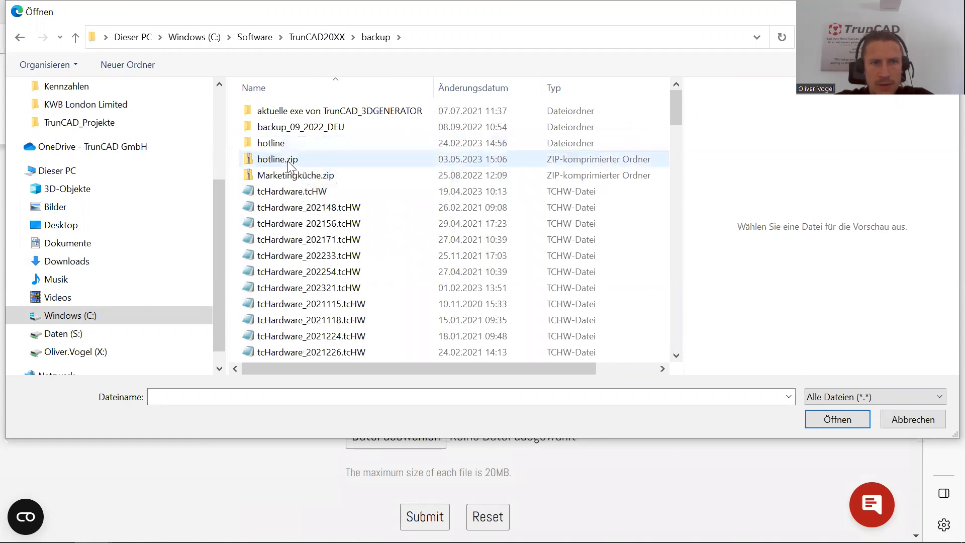
left_click(297, 160)
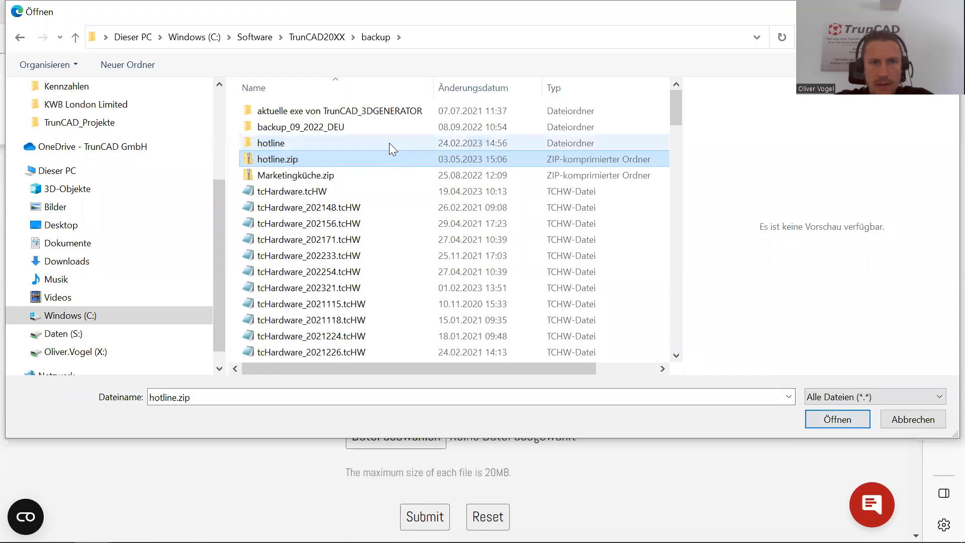
double_click(375, 158)
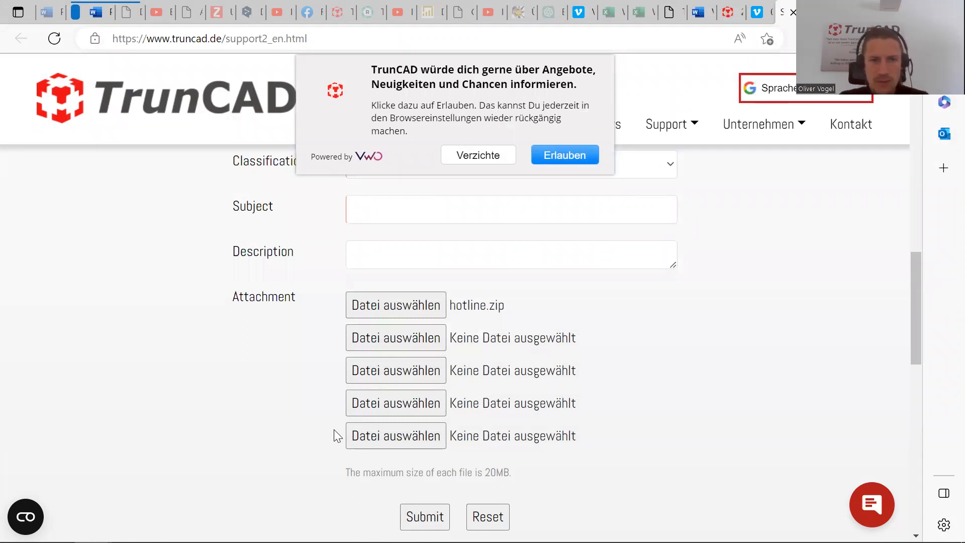
scroll(312, 280, "down", 3)
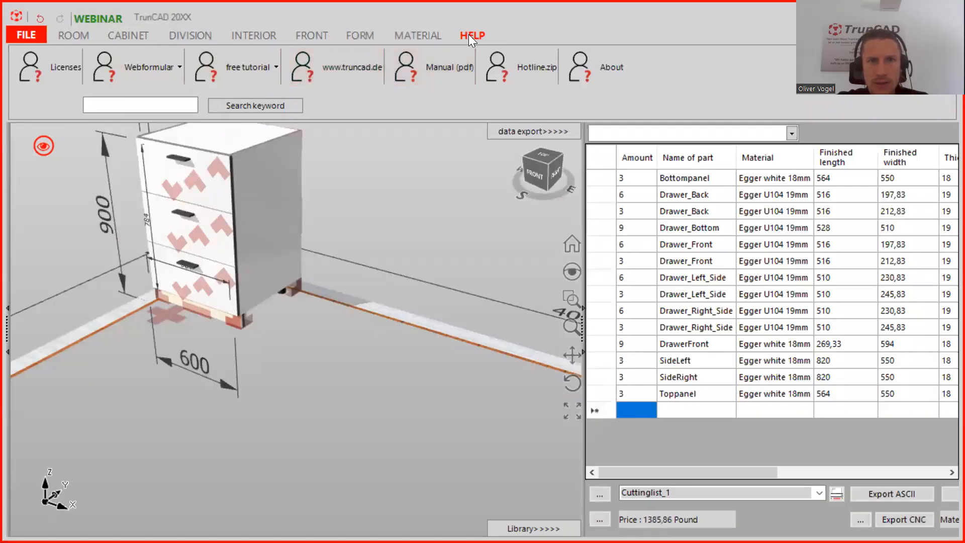
- Generate the hotline.zip support archive in TrunCAD and open it from the Backup folder
left_click(525, 67)
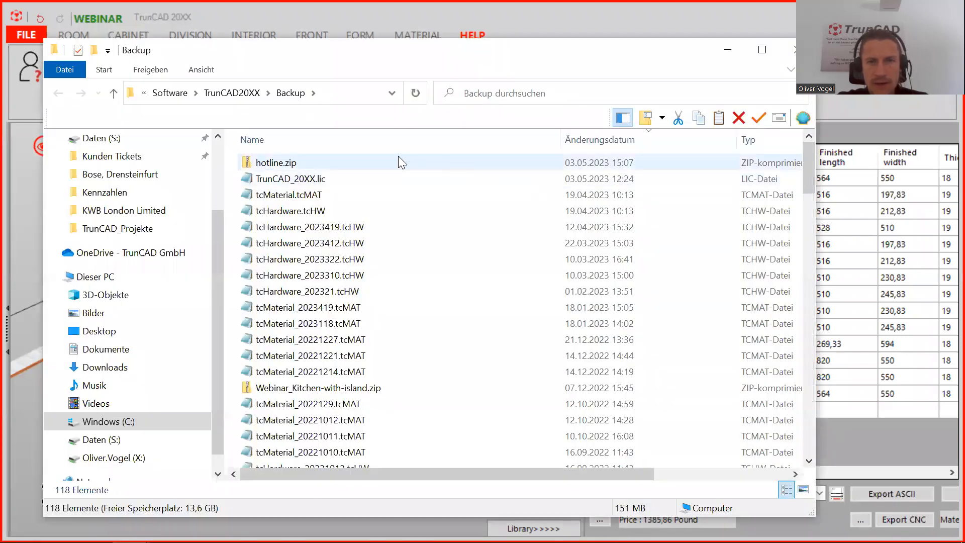
double_click(283, 166)
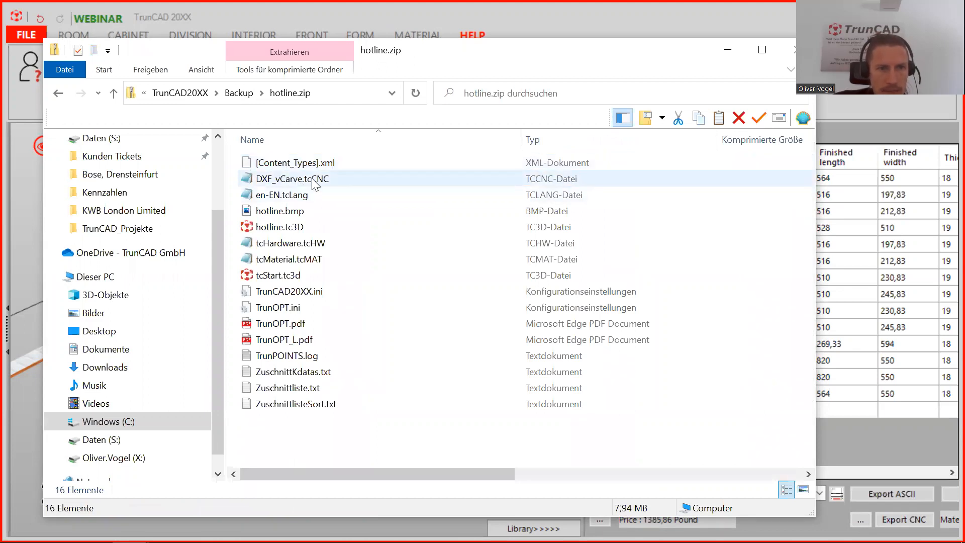
- Examine the start, hardware, material, ini and DXF_vCarve files packed in the hotline archive, and close the file window
left_click(285, 276)
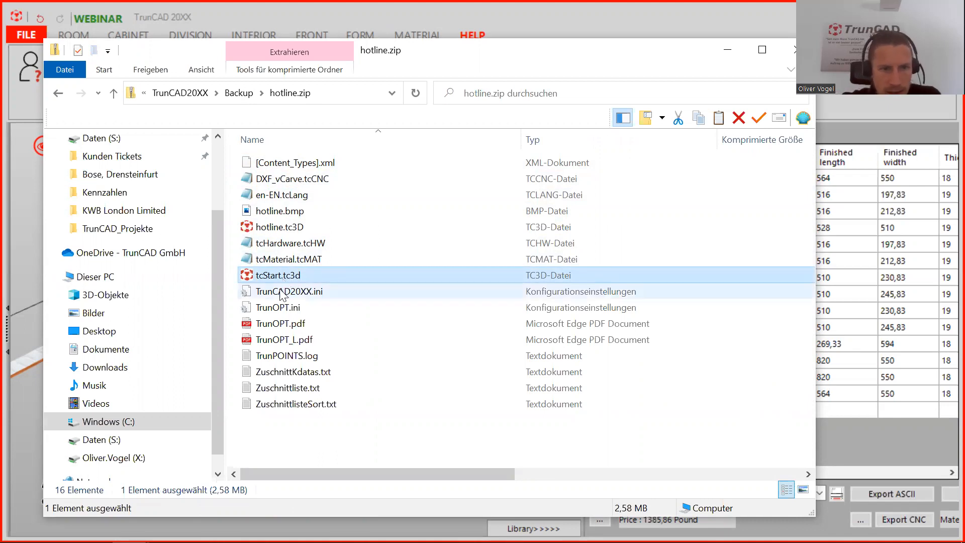
left_click(281, 293)
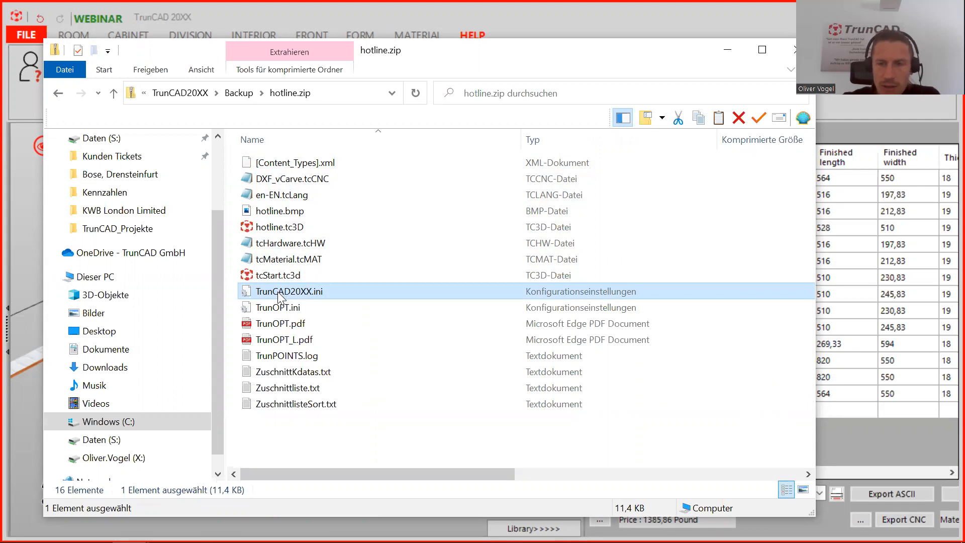
left_click(276, 279)
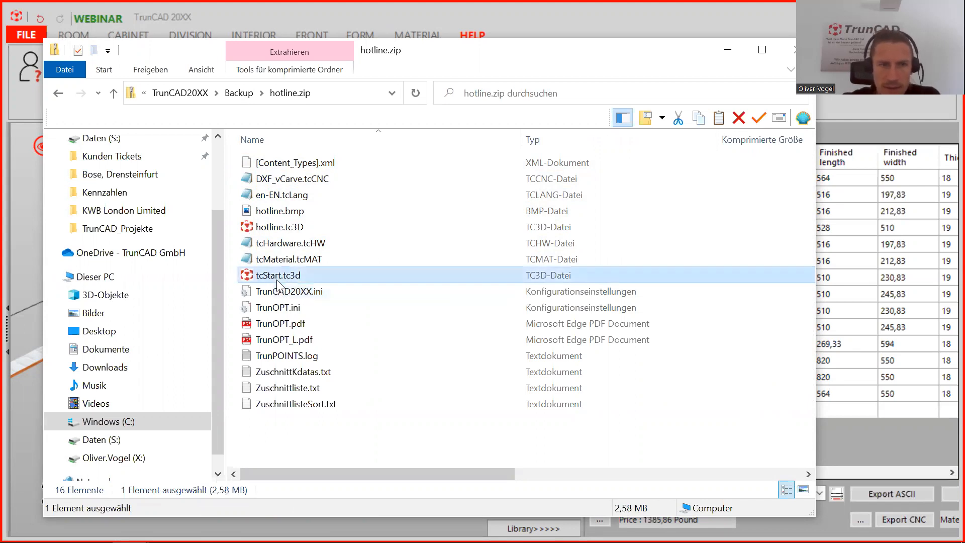
left_click(284, 244)
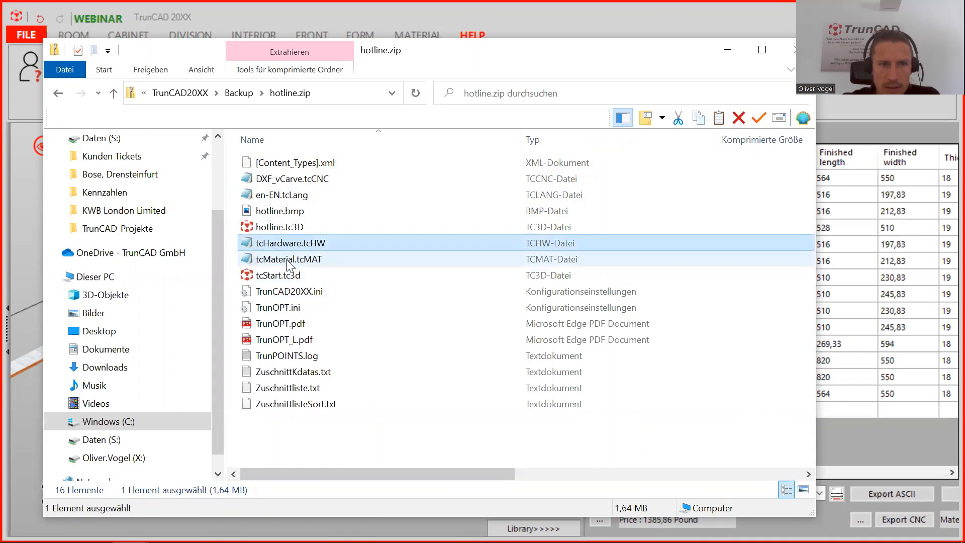
left_click(288, 261)
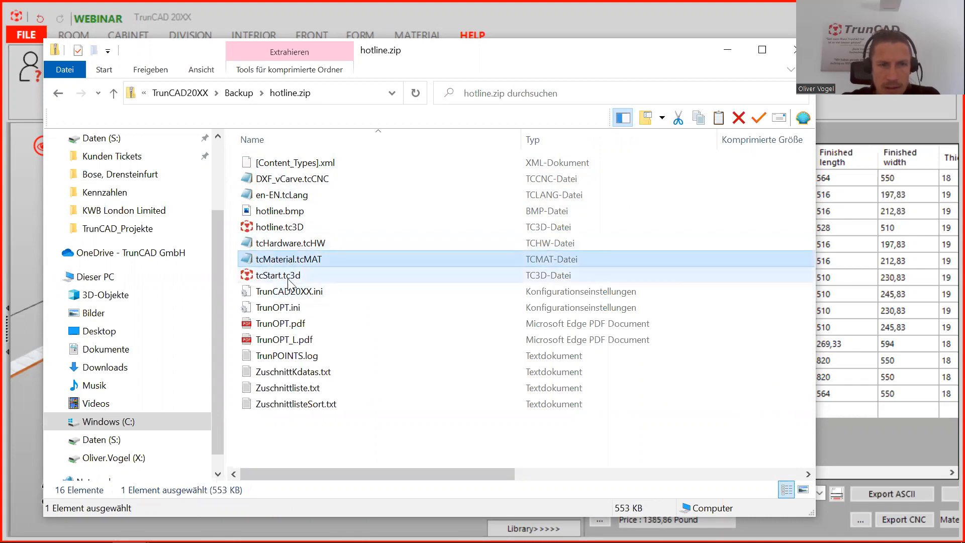
left_click(289, 276)
left_click(291, 294)
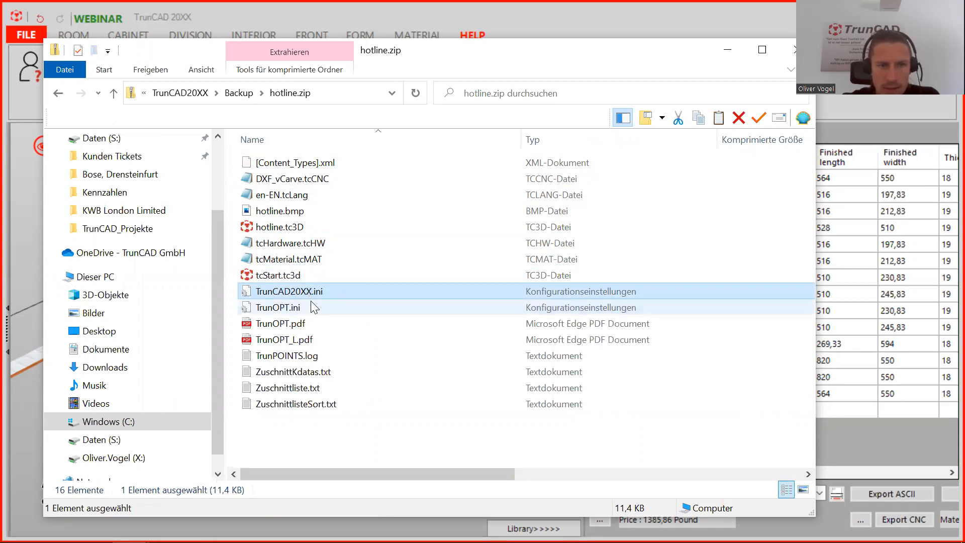
left_click(311, 303)
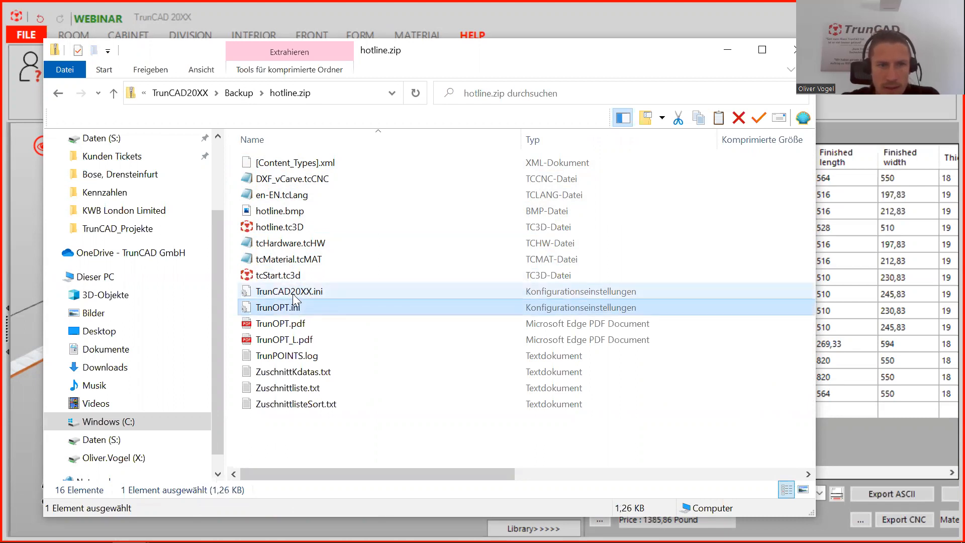
left_click(329, 180)
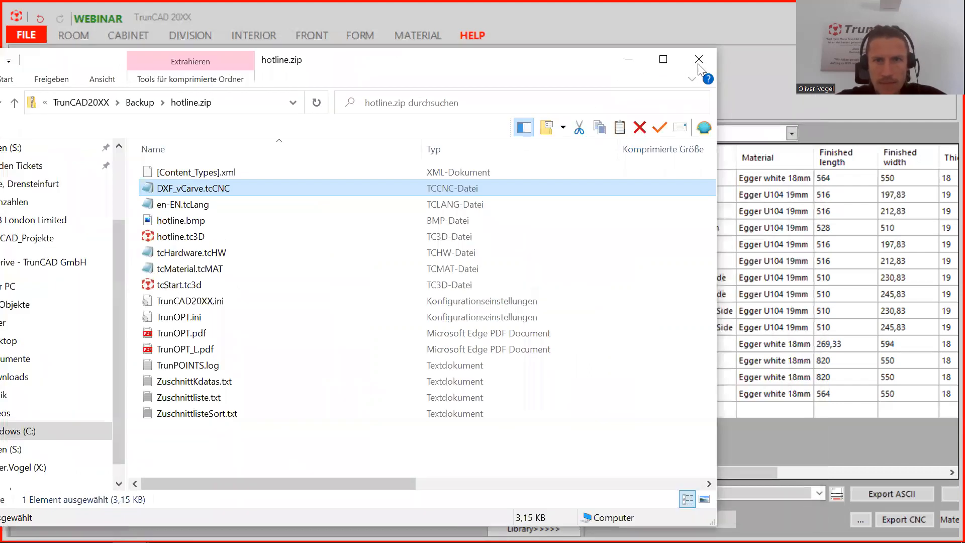
left_click_drag(686, 59, 586, 69)
left_click(703, 60)
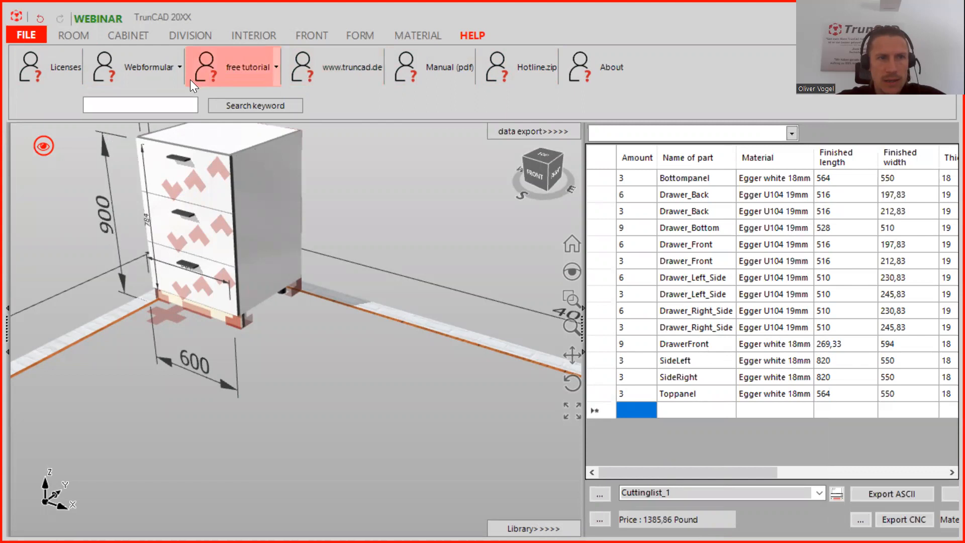
- Open the TrunCAD free tutorial website in the browser and look through the recorded webinars on its Starter Webinars page
left_click(236, 67)
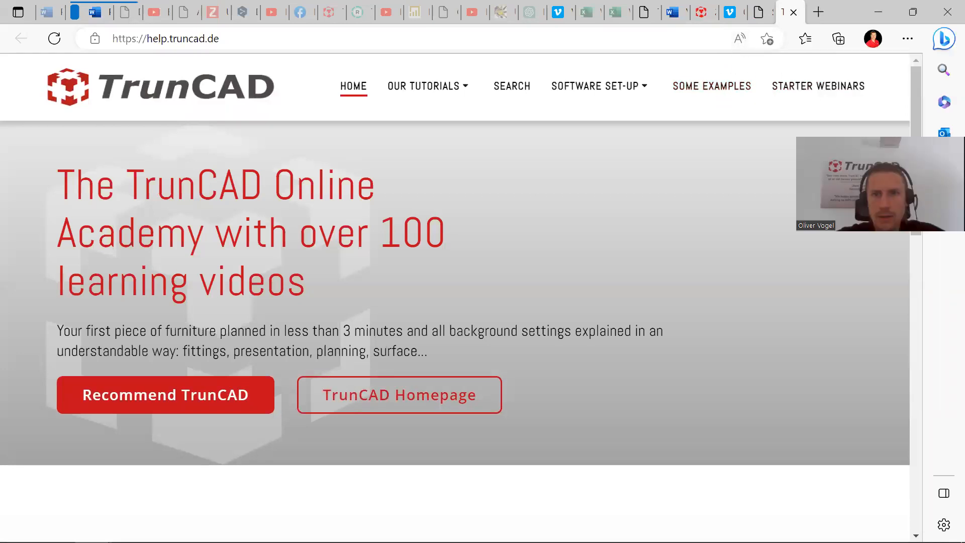
left_click(826, 94)
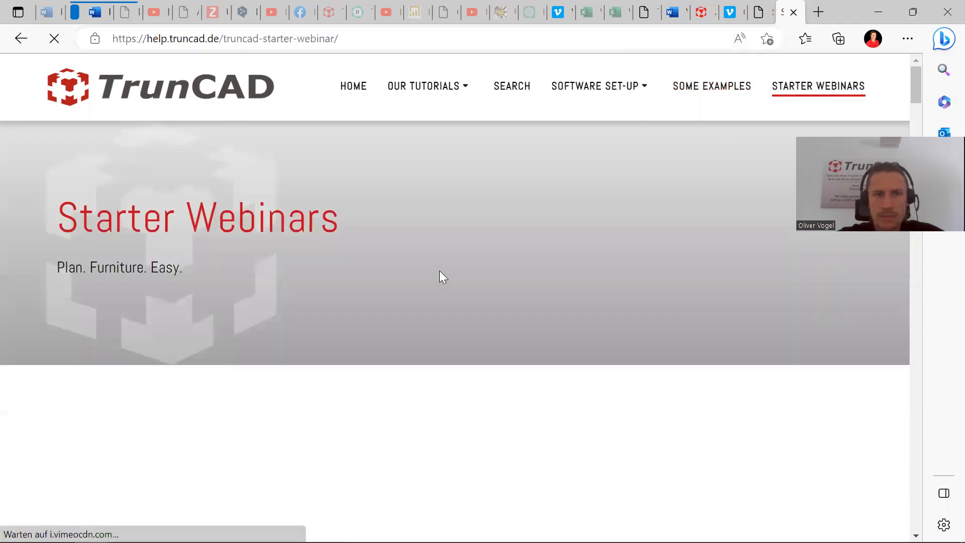
scroll(274, 441, "down", 3)
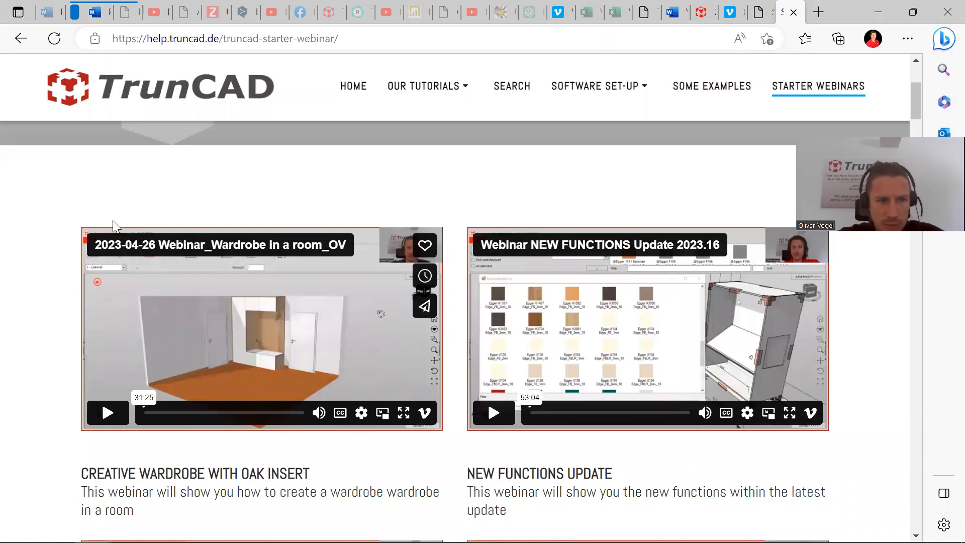
scroll(122, 247, "down", 1)
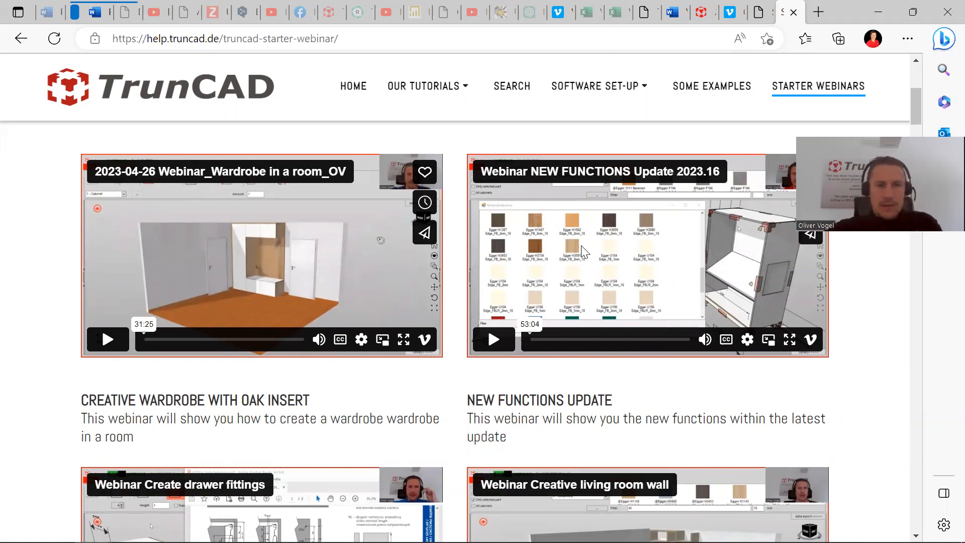
scroll(451, 286, "up", 5)
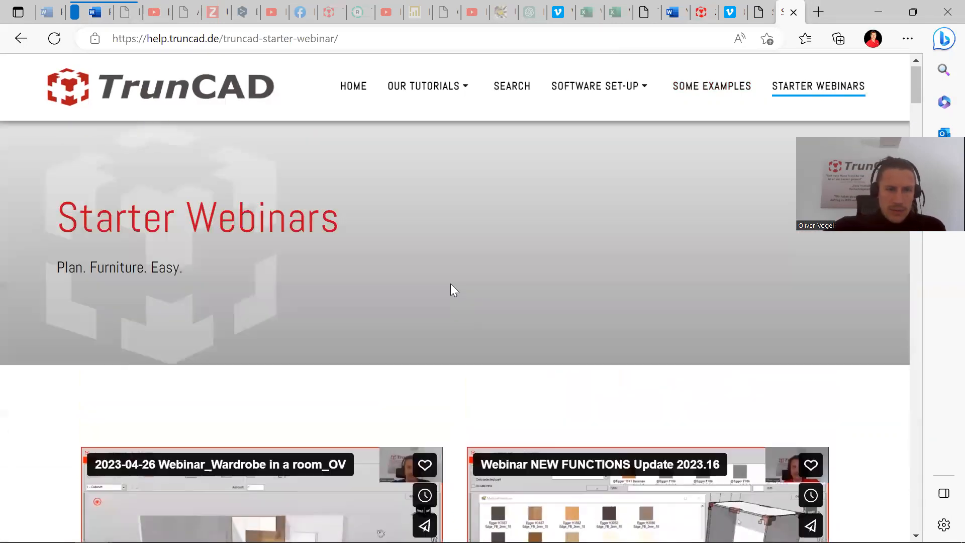
scroll(451, 284, "down", 4)
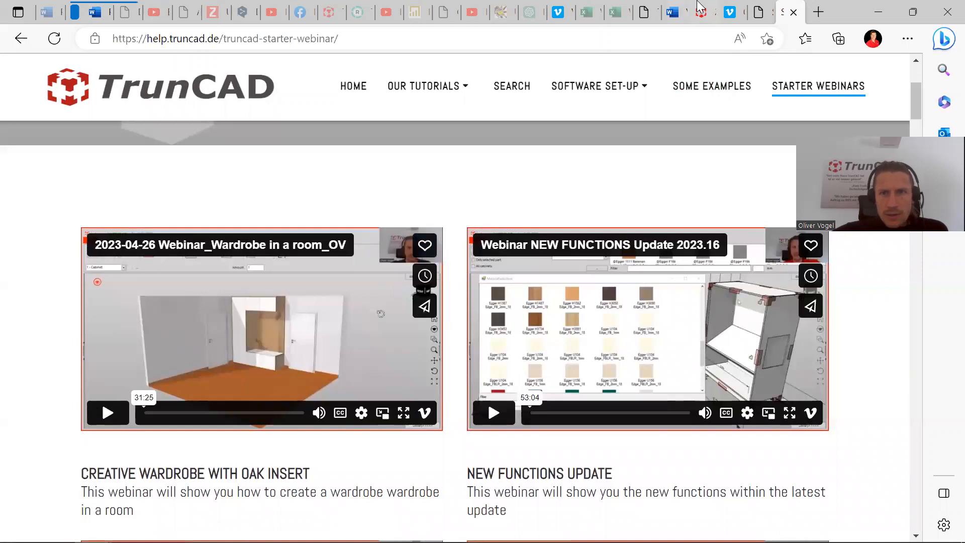
mouse_move(759, 2)
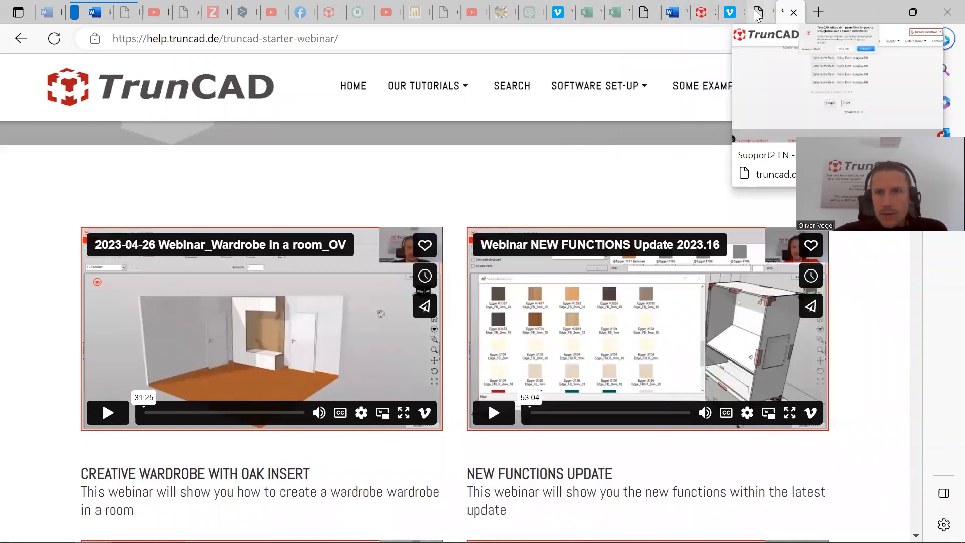
mouse_move(730, 14)
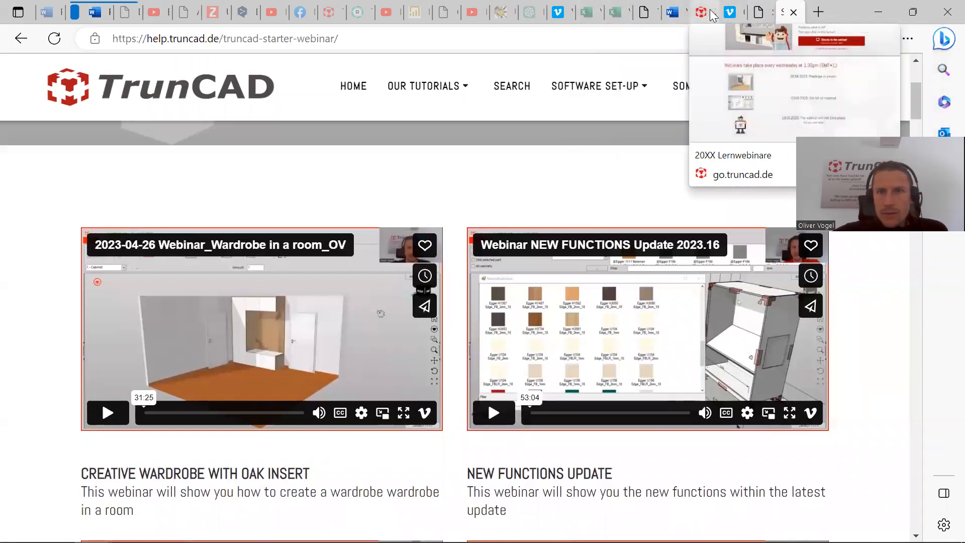
- Examine the upcoming Wednesday topics on the go.truncad.de webinar plan, including the bill of material webinar, and return to TrunCAD
left_click(711, 16)
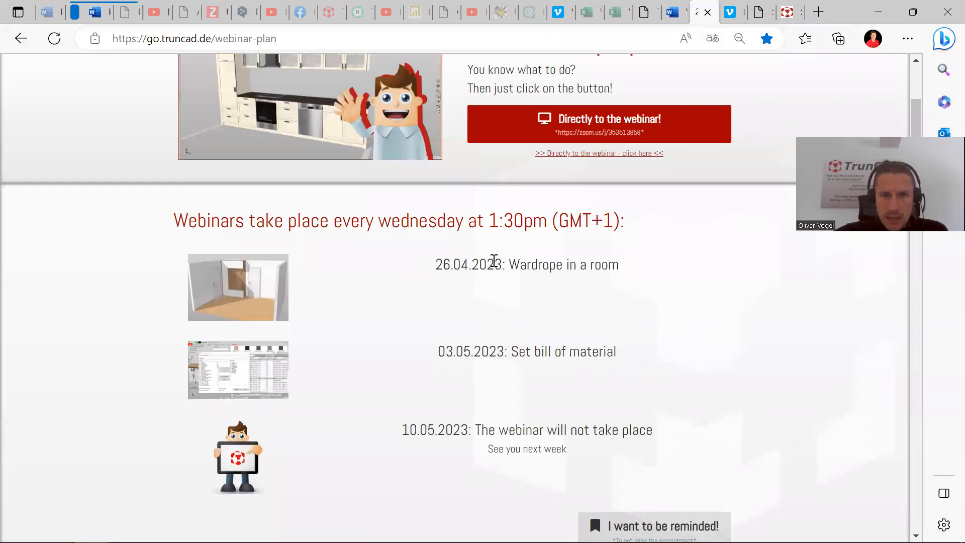
left_click_drag(633, 267, 509, 272)
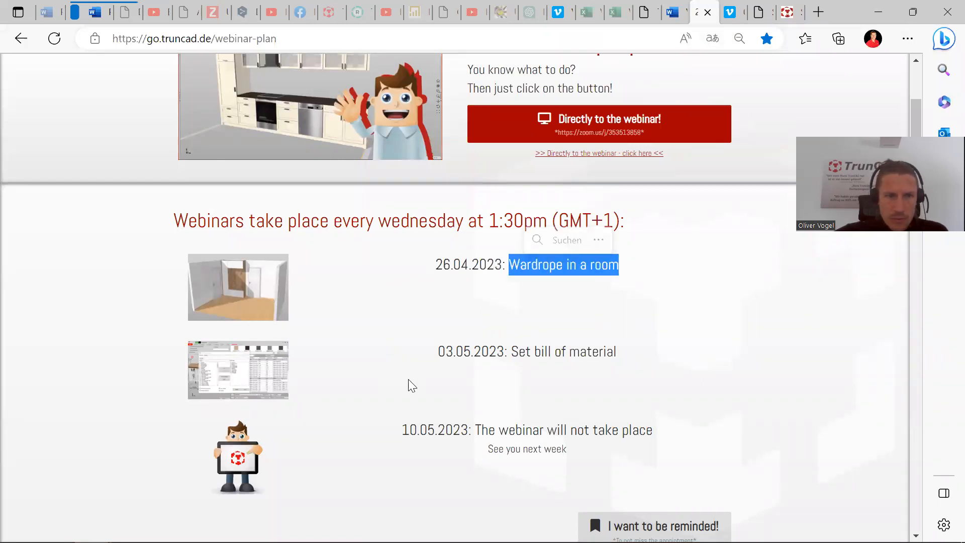
left_click_drag(510, 350, 621, 352)
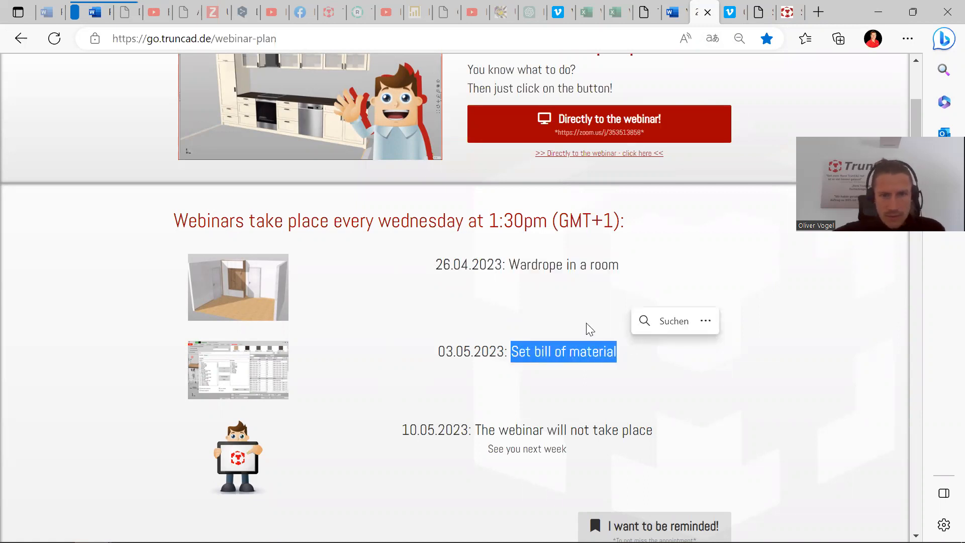
scroll(587, 325, "down", 3)
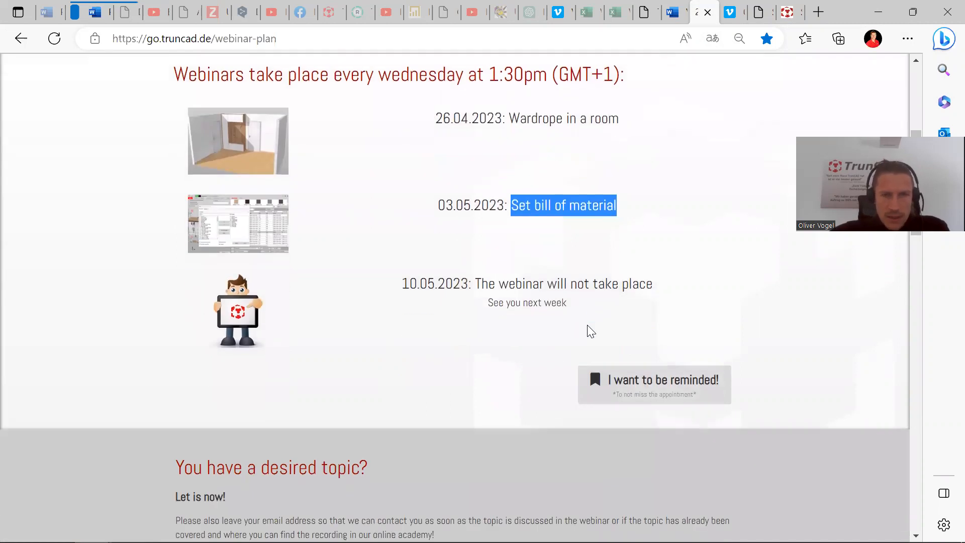
scroll(583, 331, "up", 2)
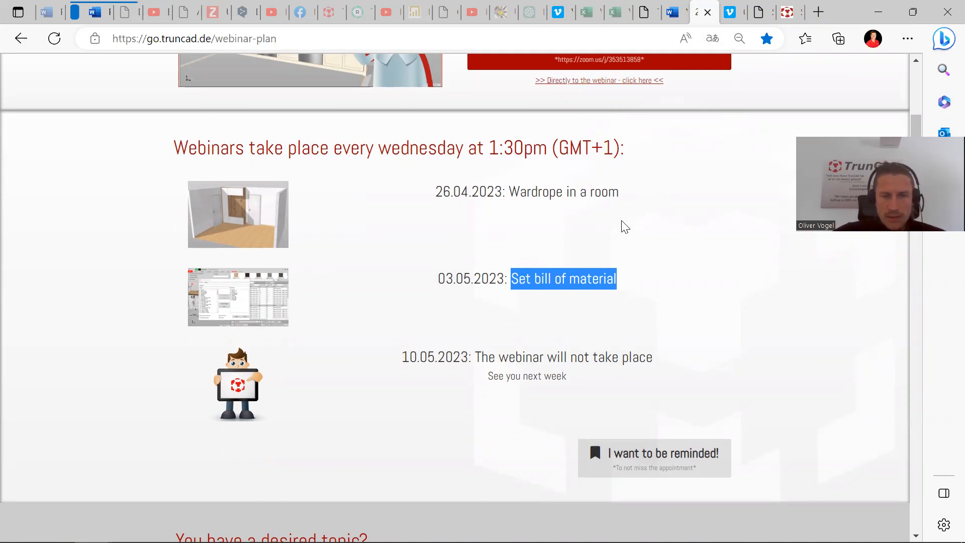
left_click(879, 12)
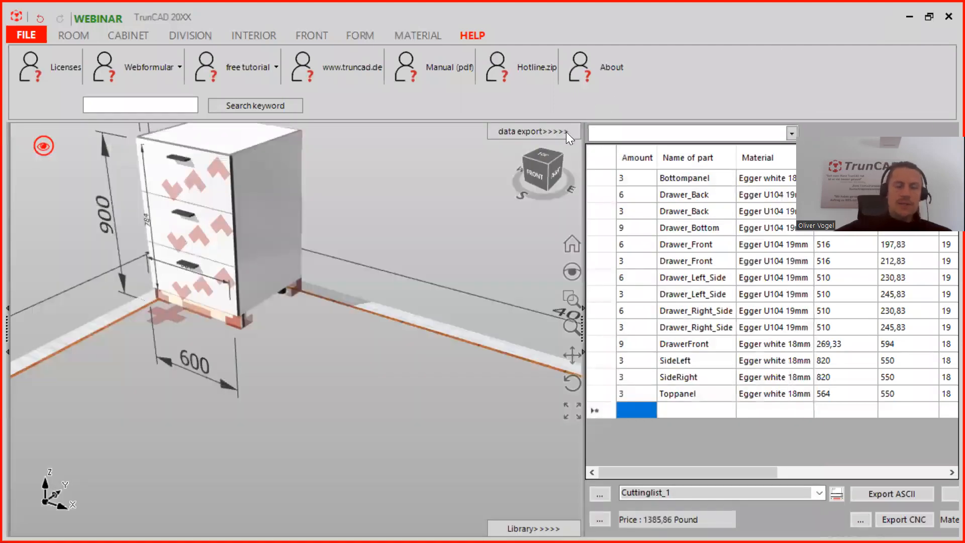